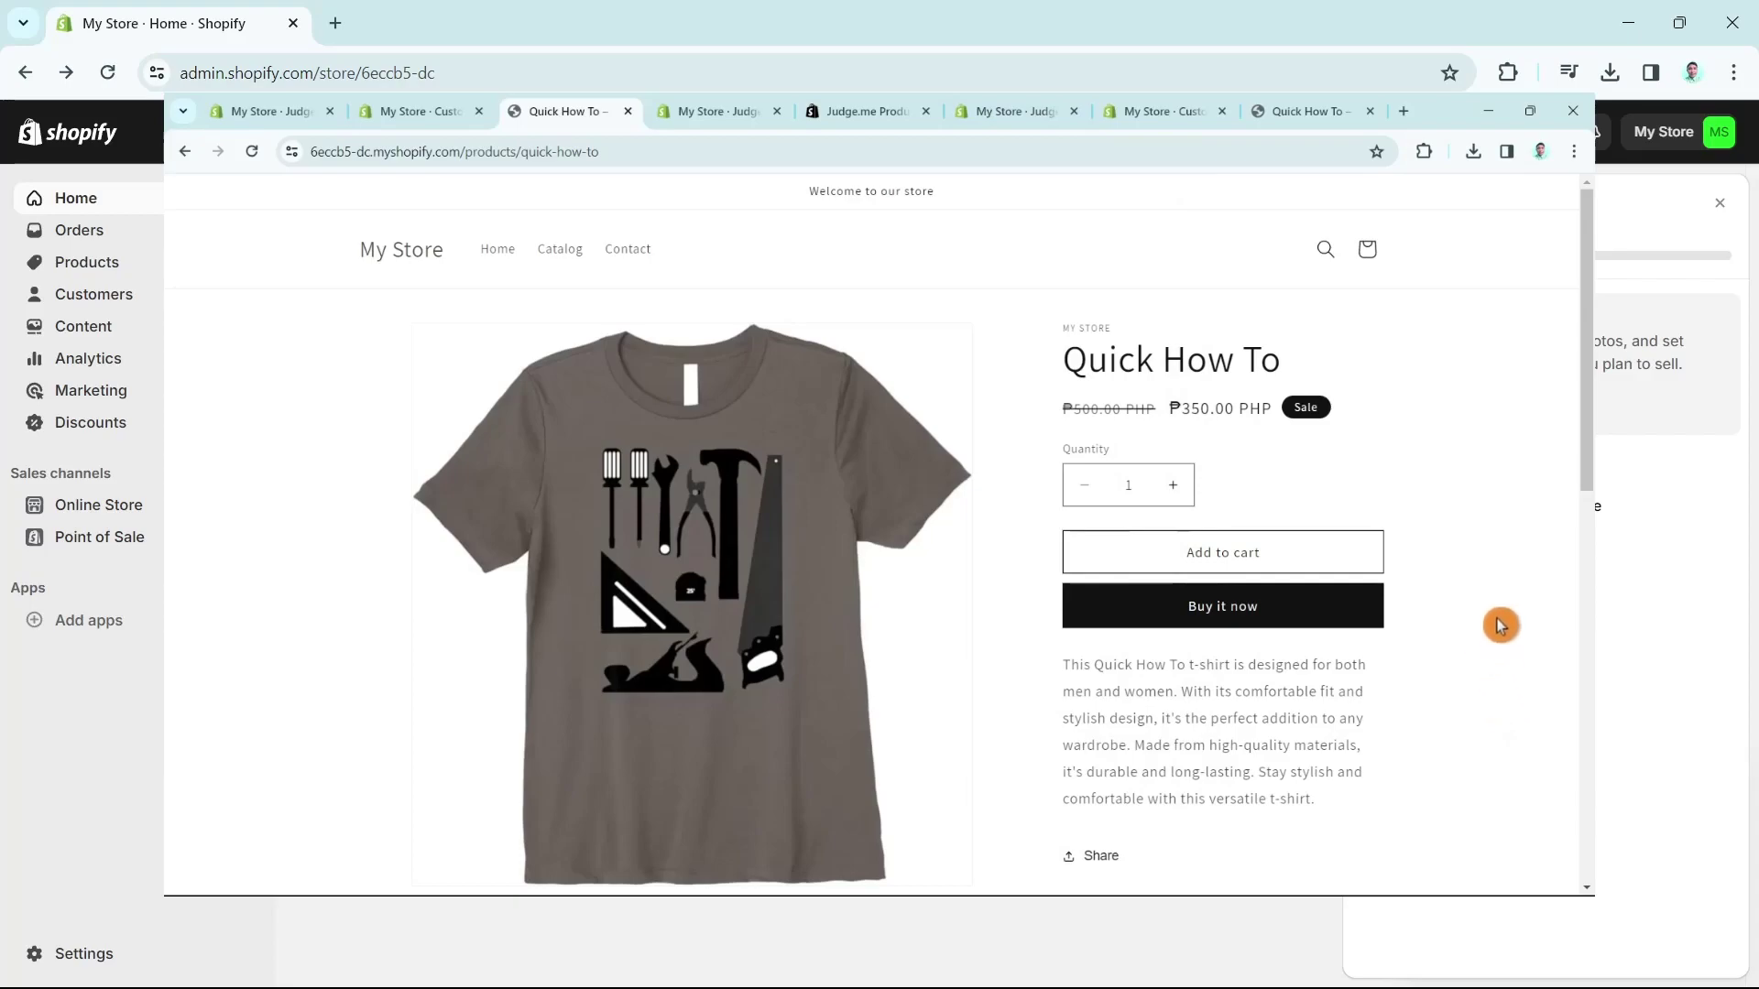
# Step: Examine the Customer Reviews section on the Quick How To product page, then return to the store admin home page
pyautogui.scroll(-3, 1480, 603)
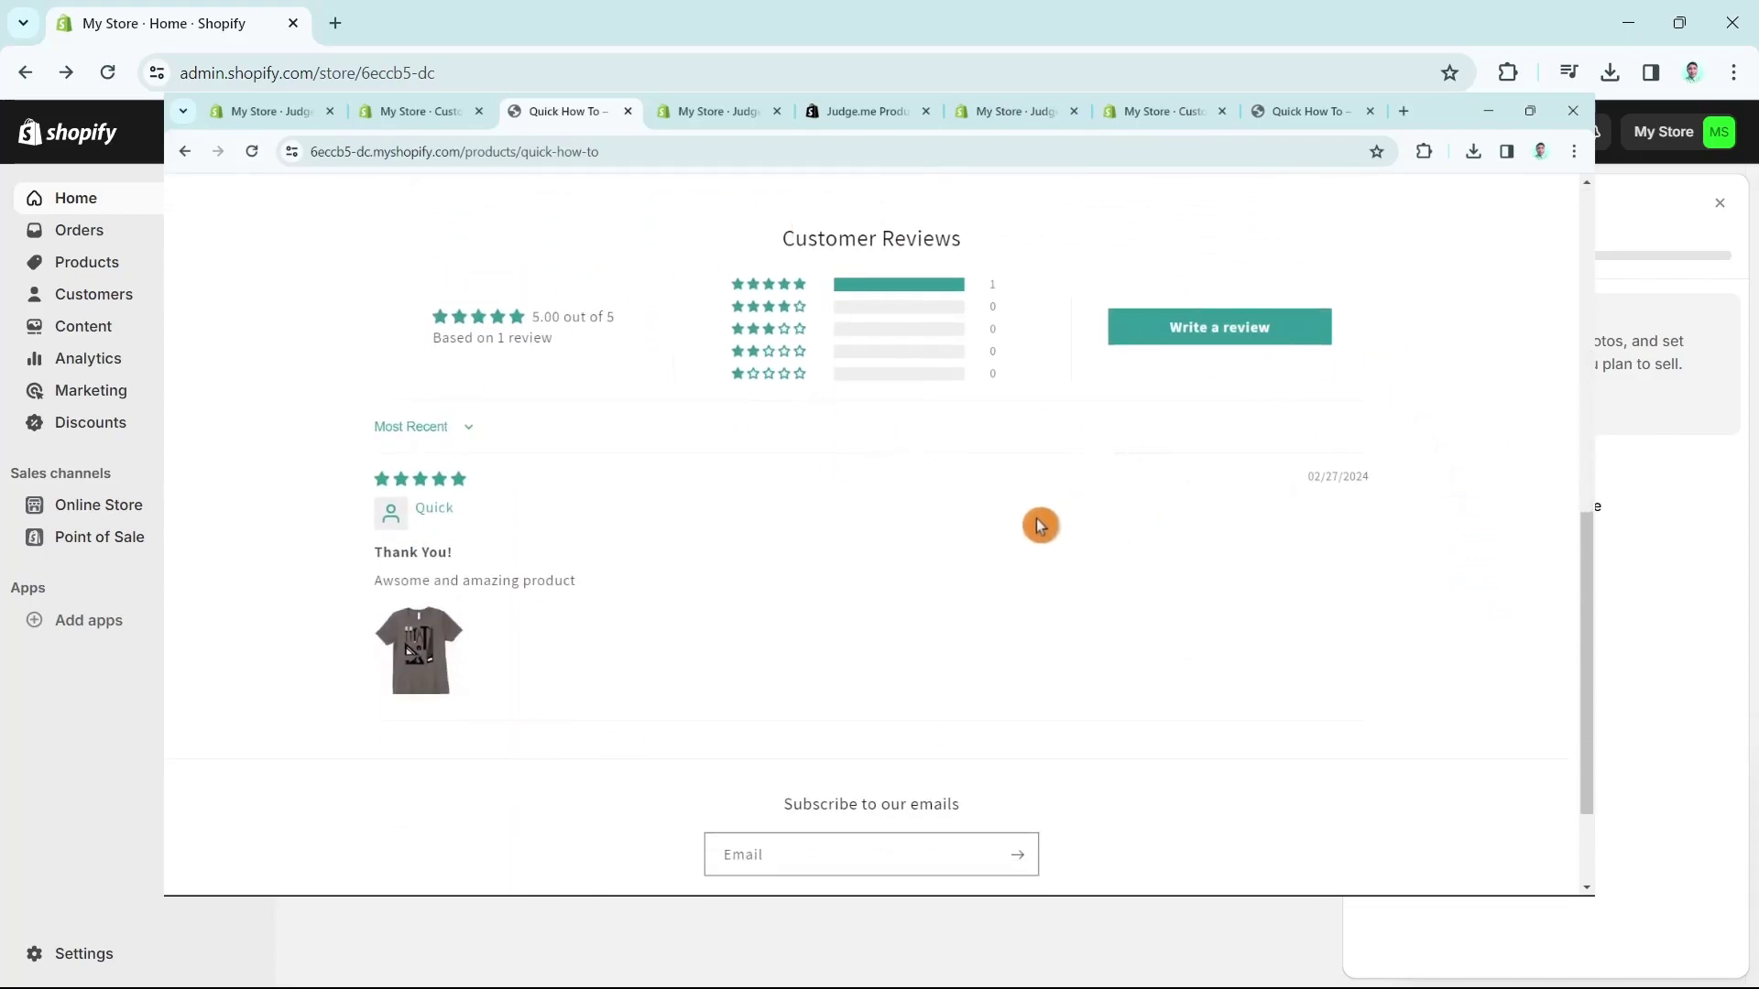
pyautogui.scroll(2, 1208, 765)
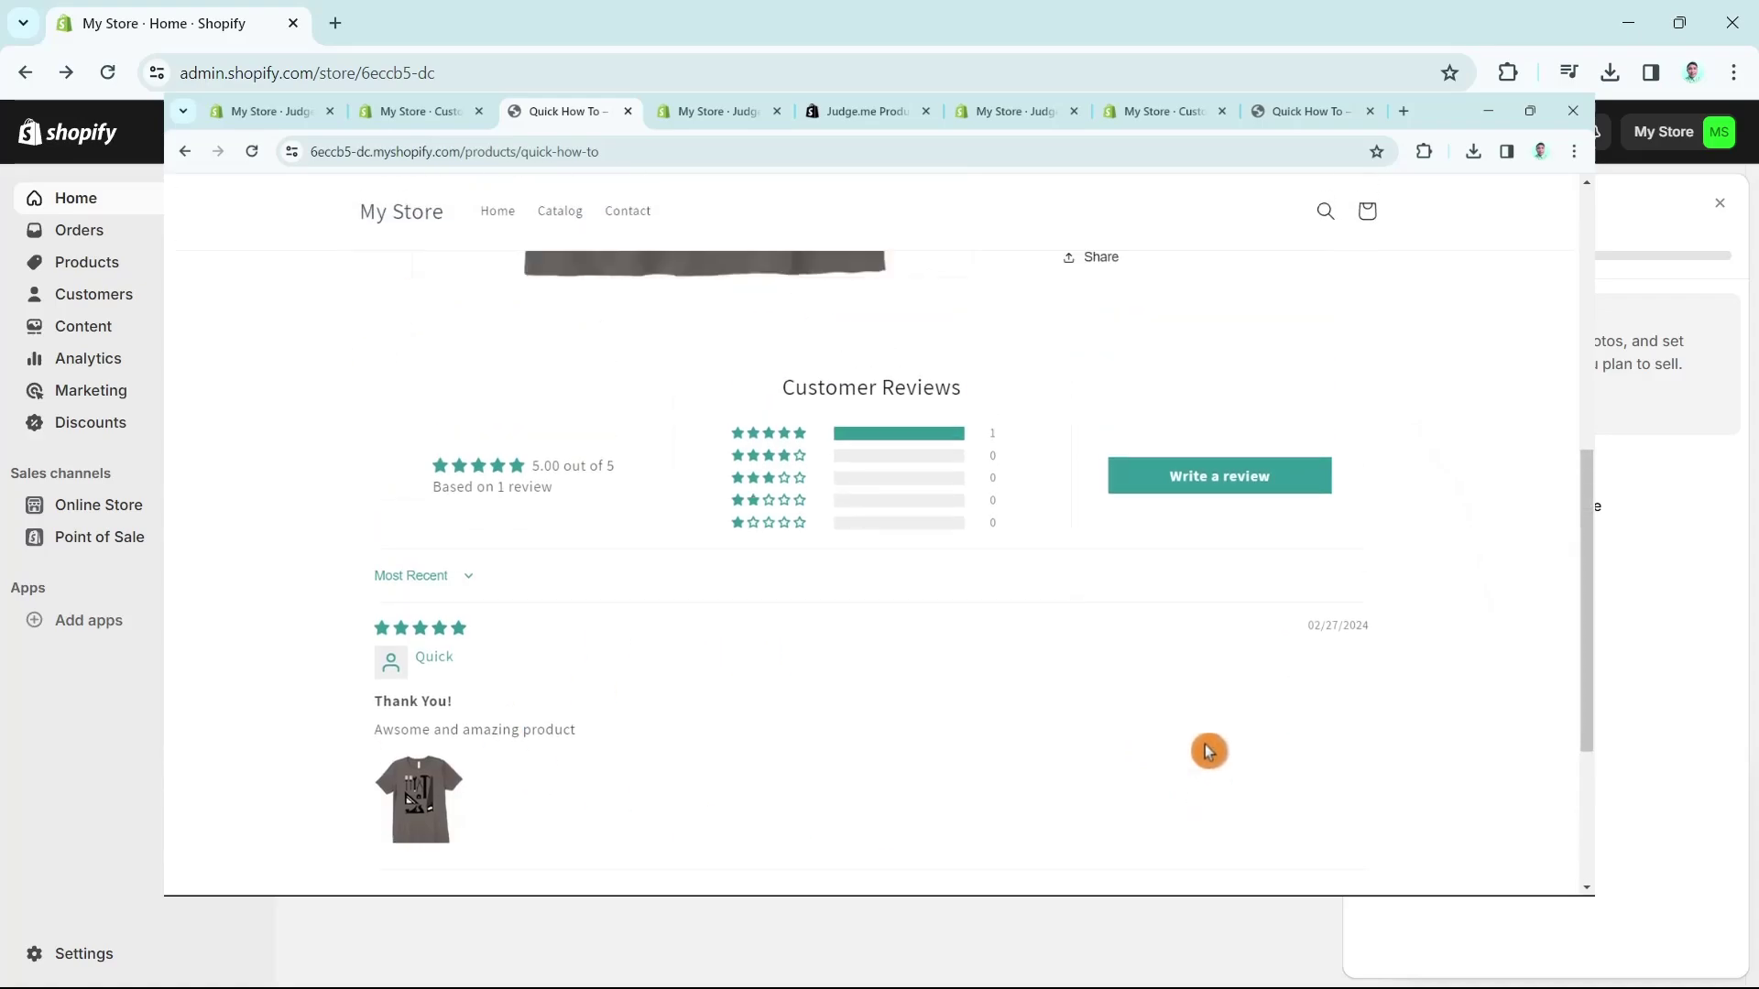
pyautogui.scroll(7, 1160, 730)
pyautogui.scroll(1, 1160, 730)
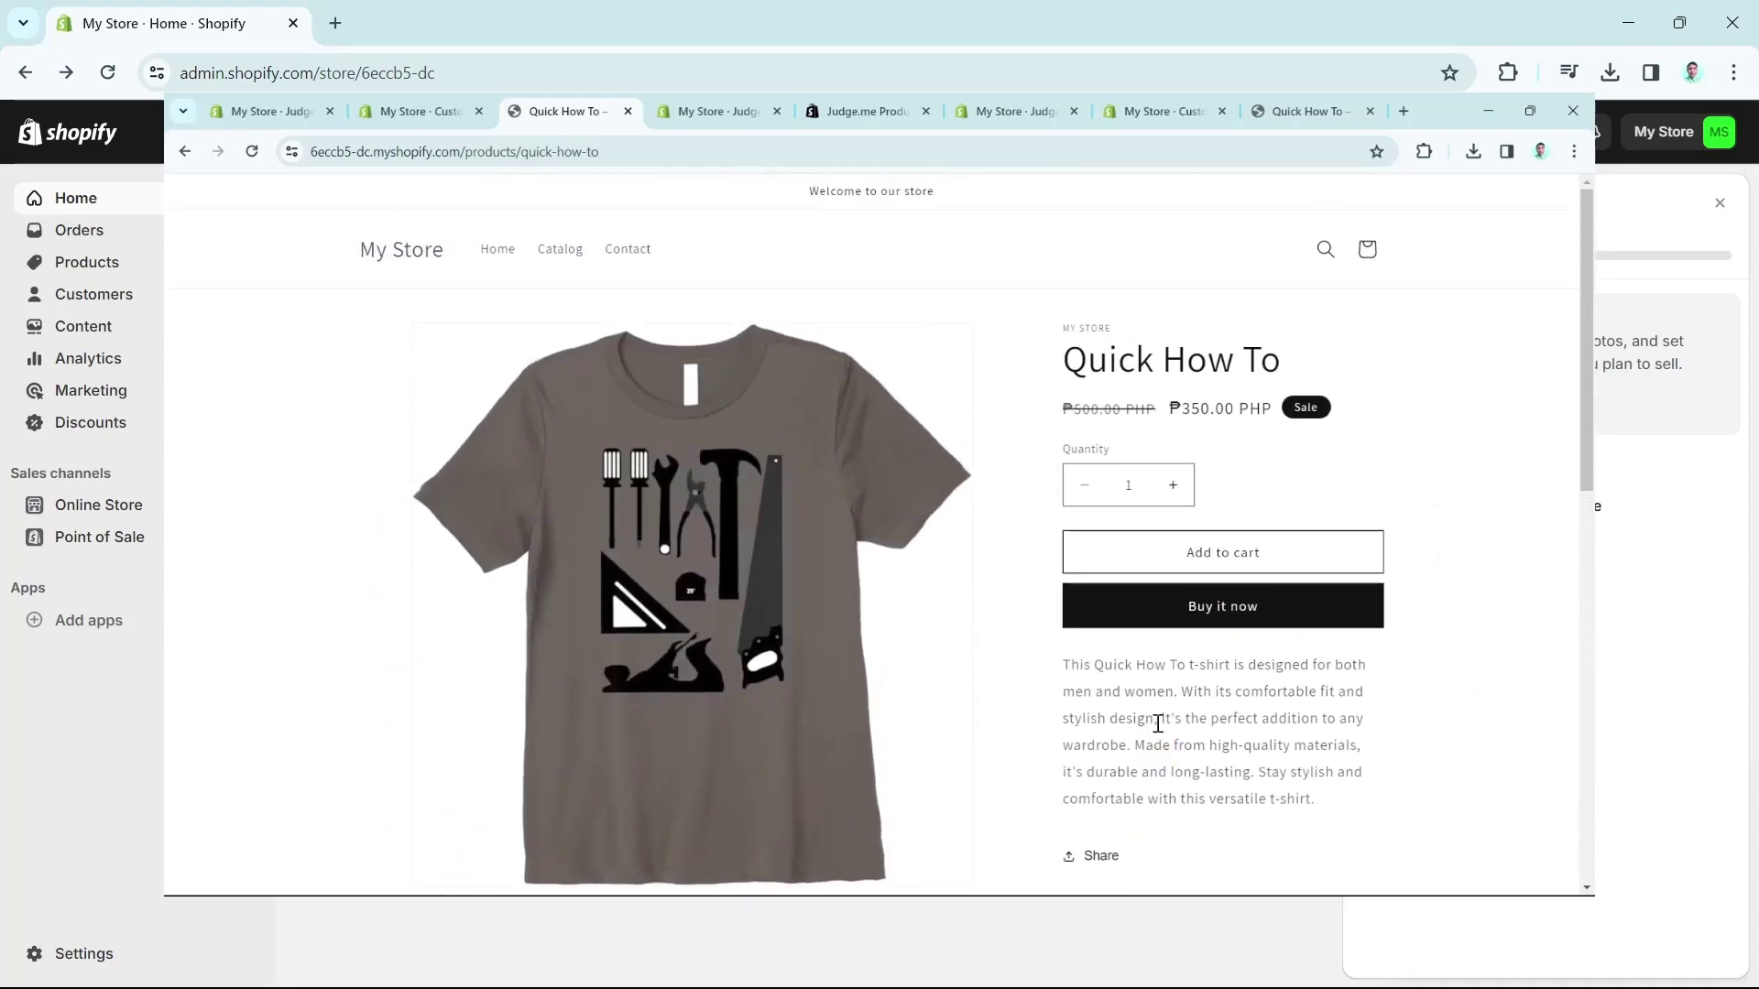
pyautogui.hotkey('alt', 'Tab')
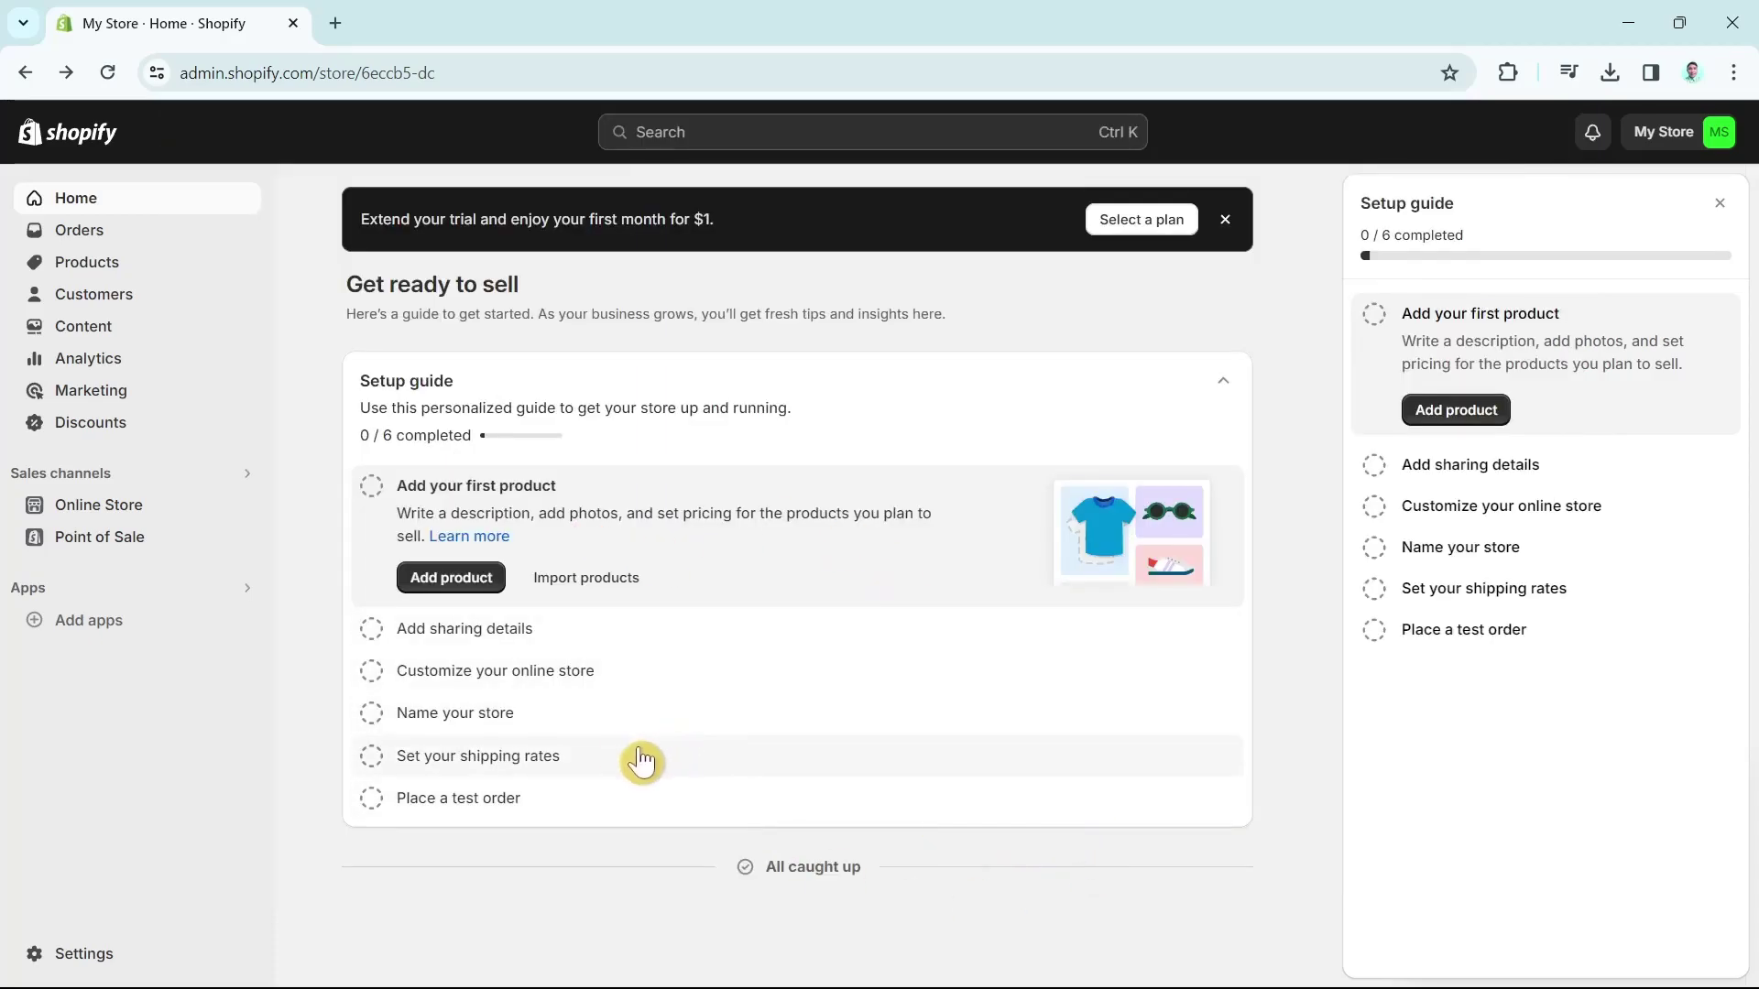
# Step: Start a new product titled "Quick How To" and open automatic text generation for its description
pyautogui.click(454, 580)
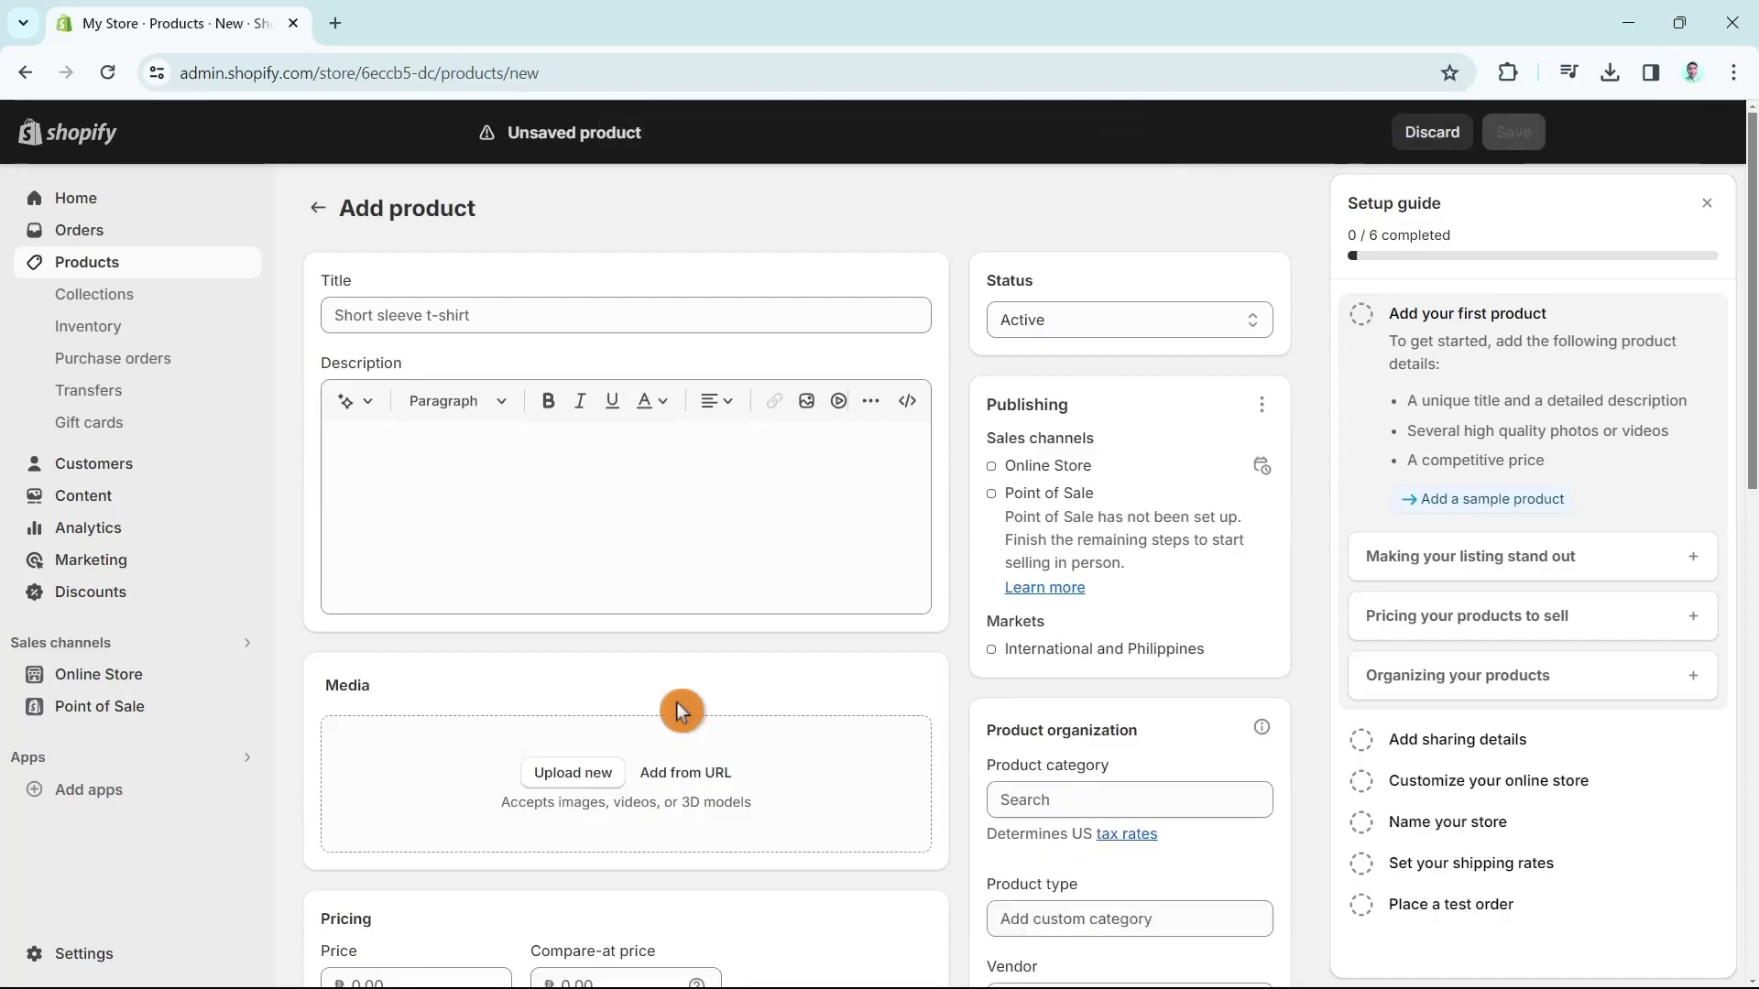
pyautogui.click(430, 308)
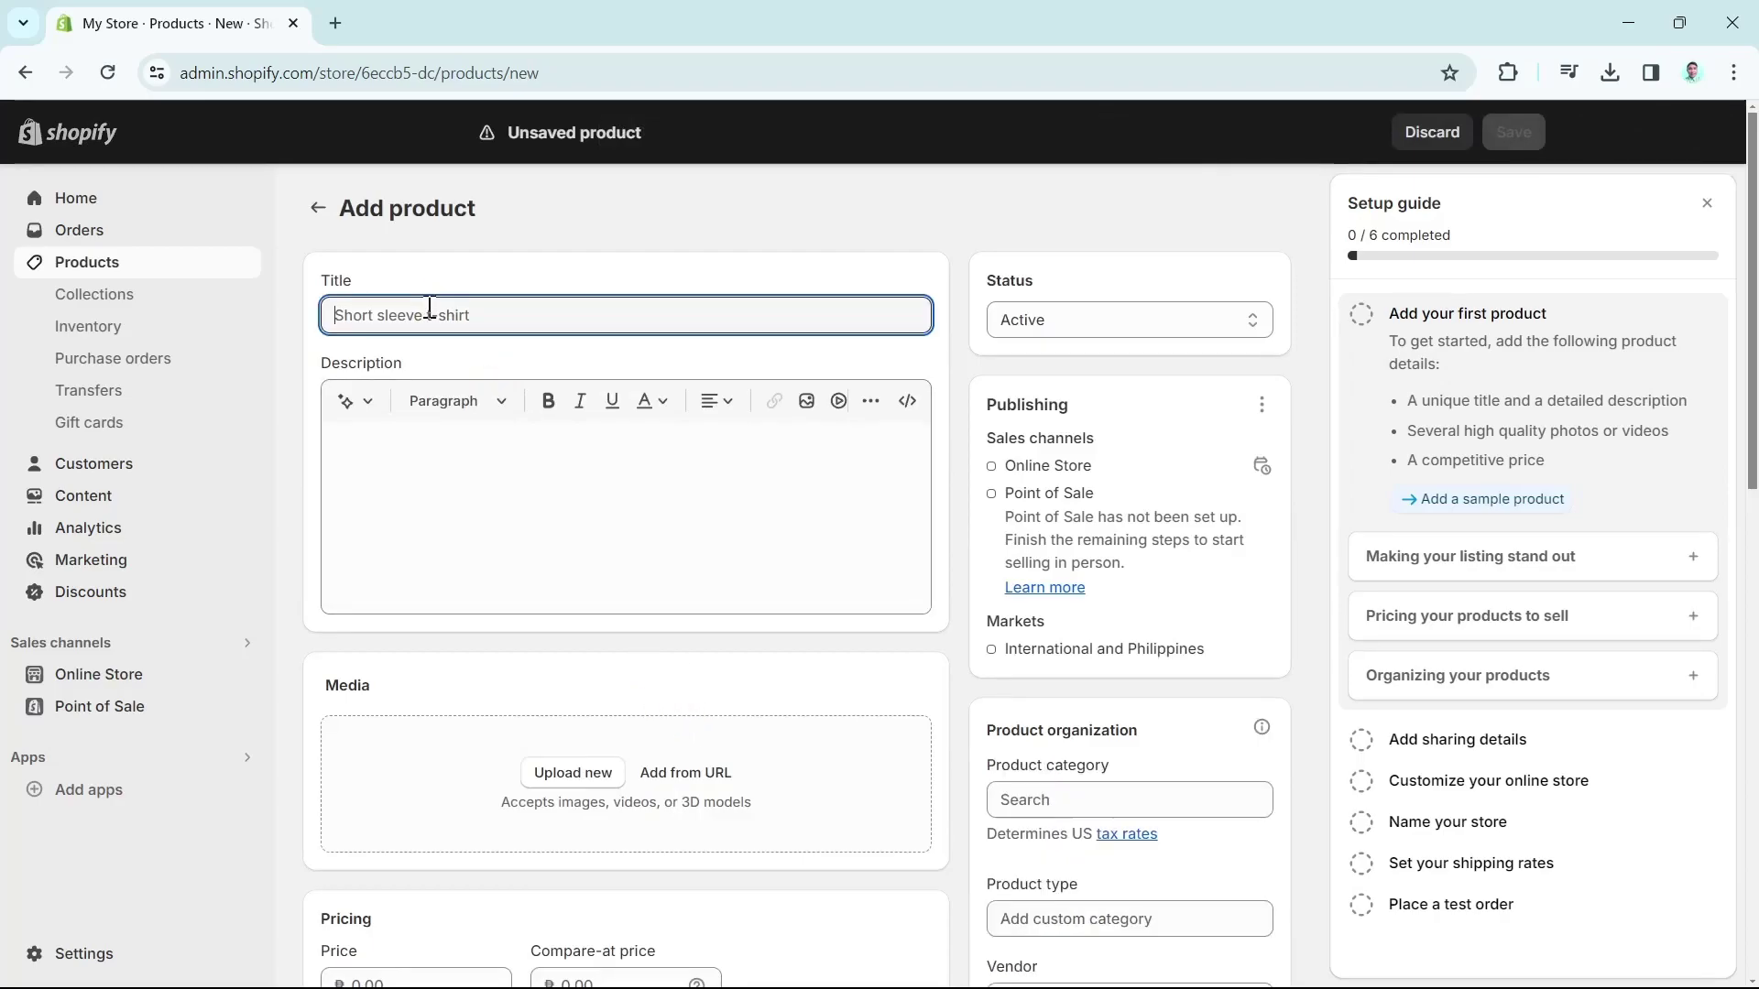
pyautogui.write('Quick How To')
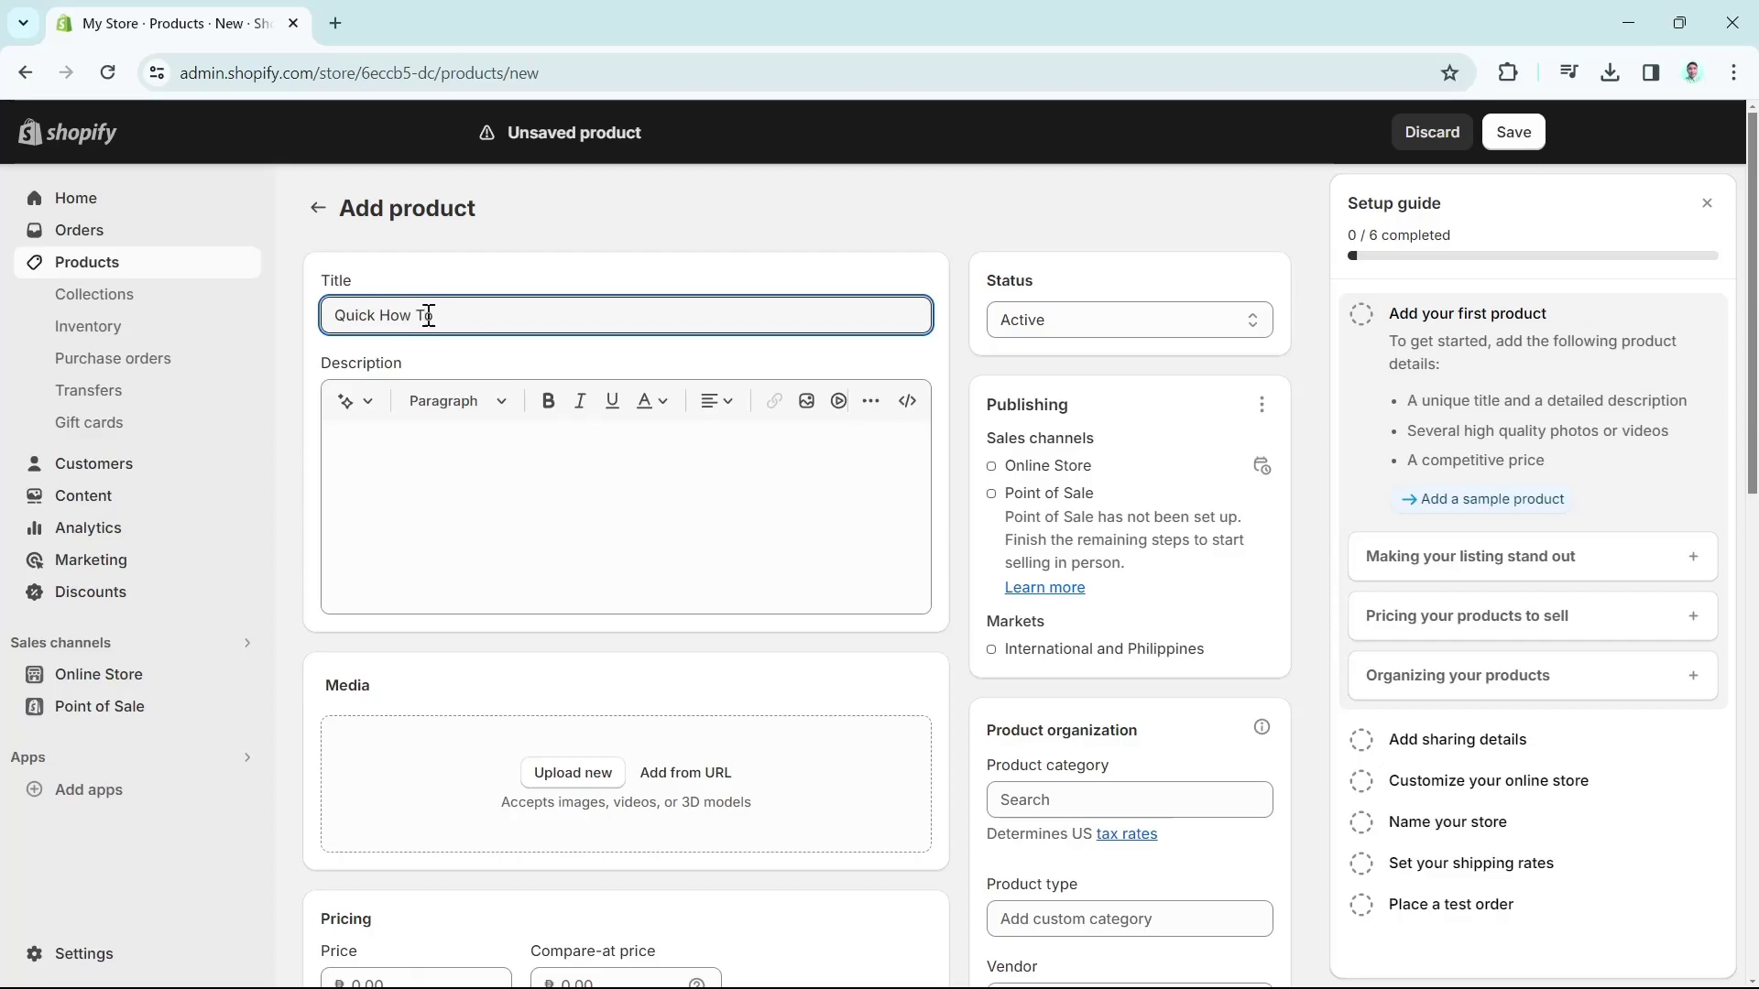
pyautogui.click(339, 438)
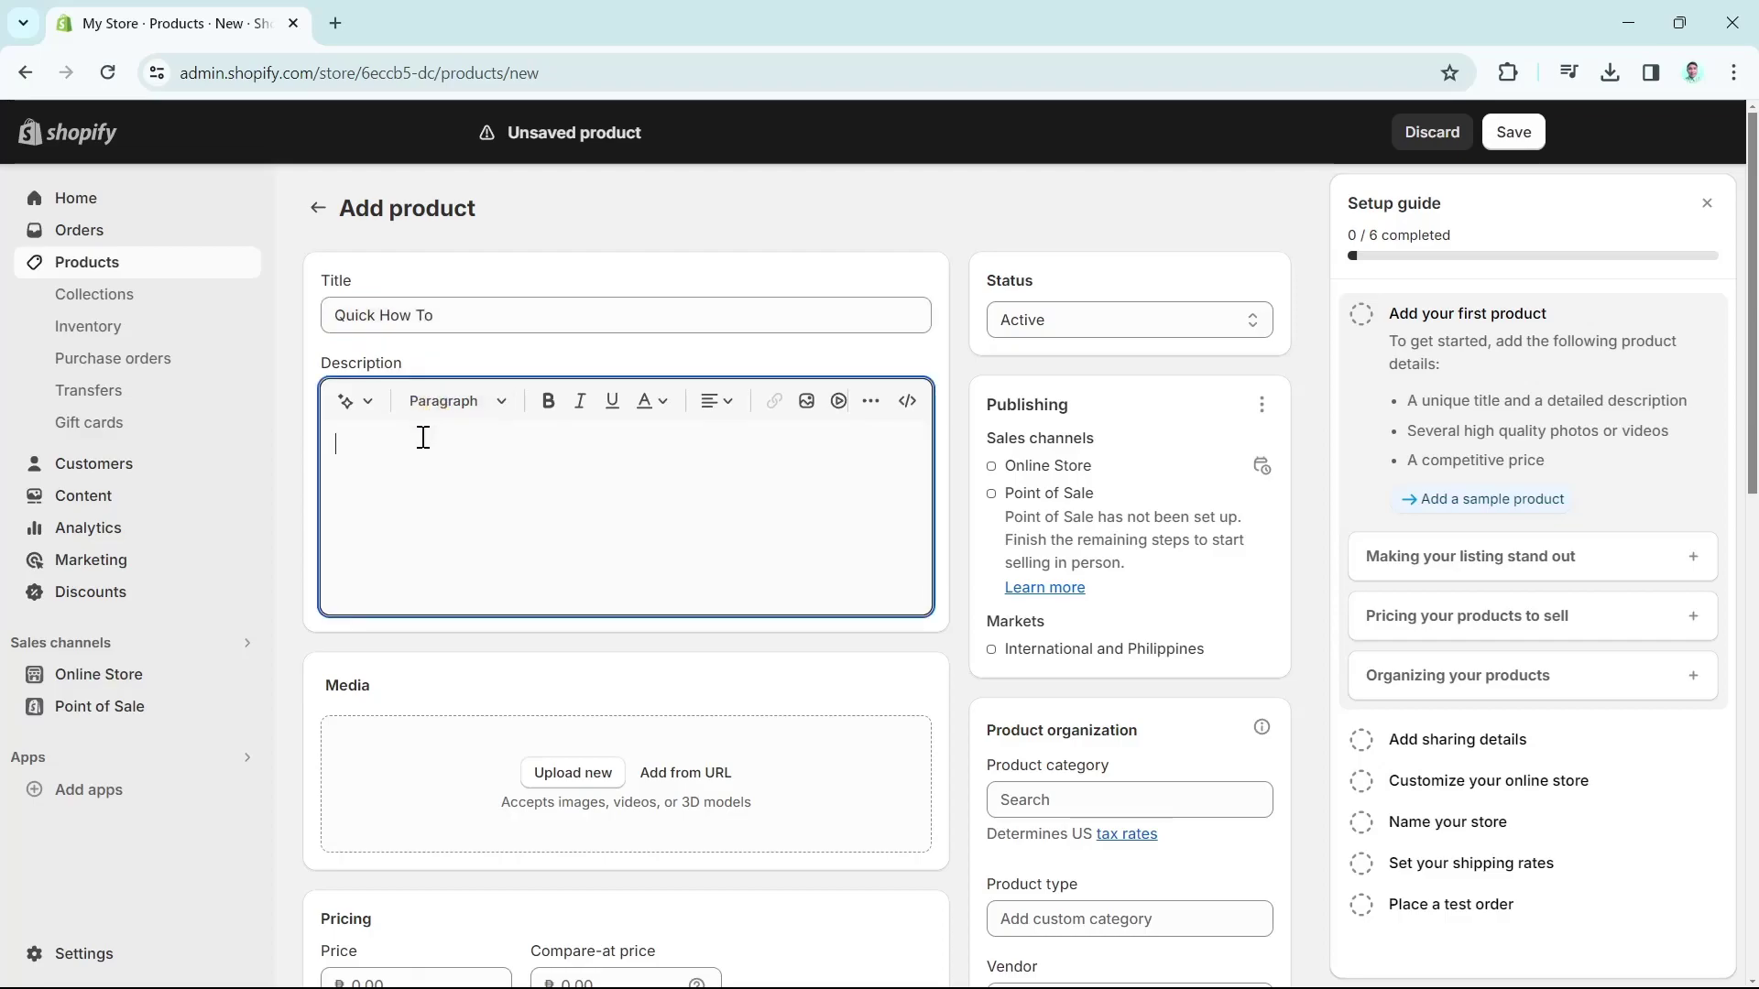
pyautogui.click(357, 408)
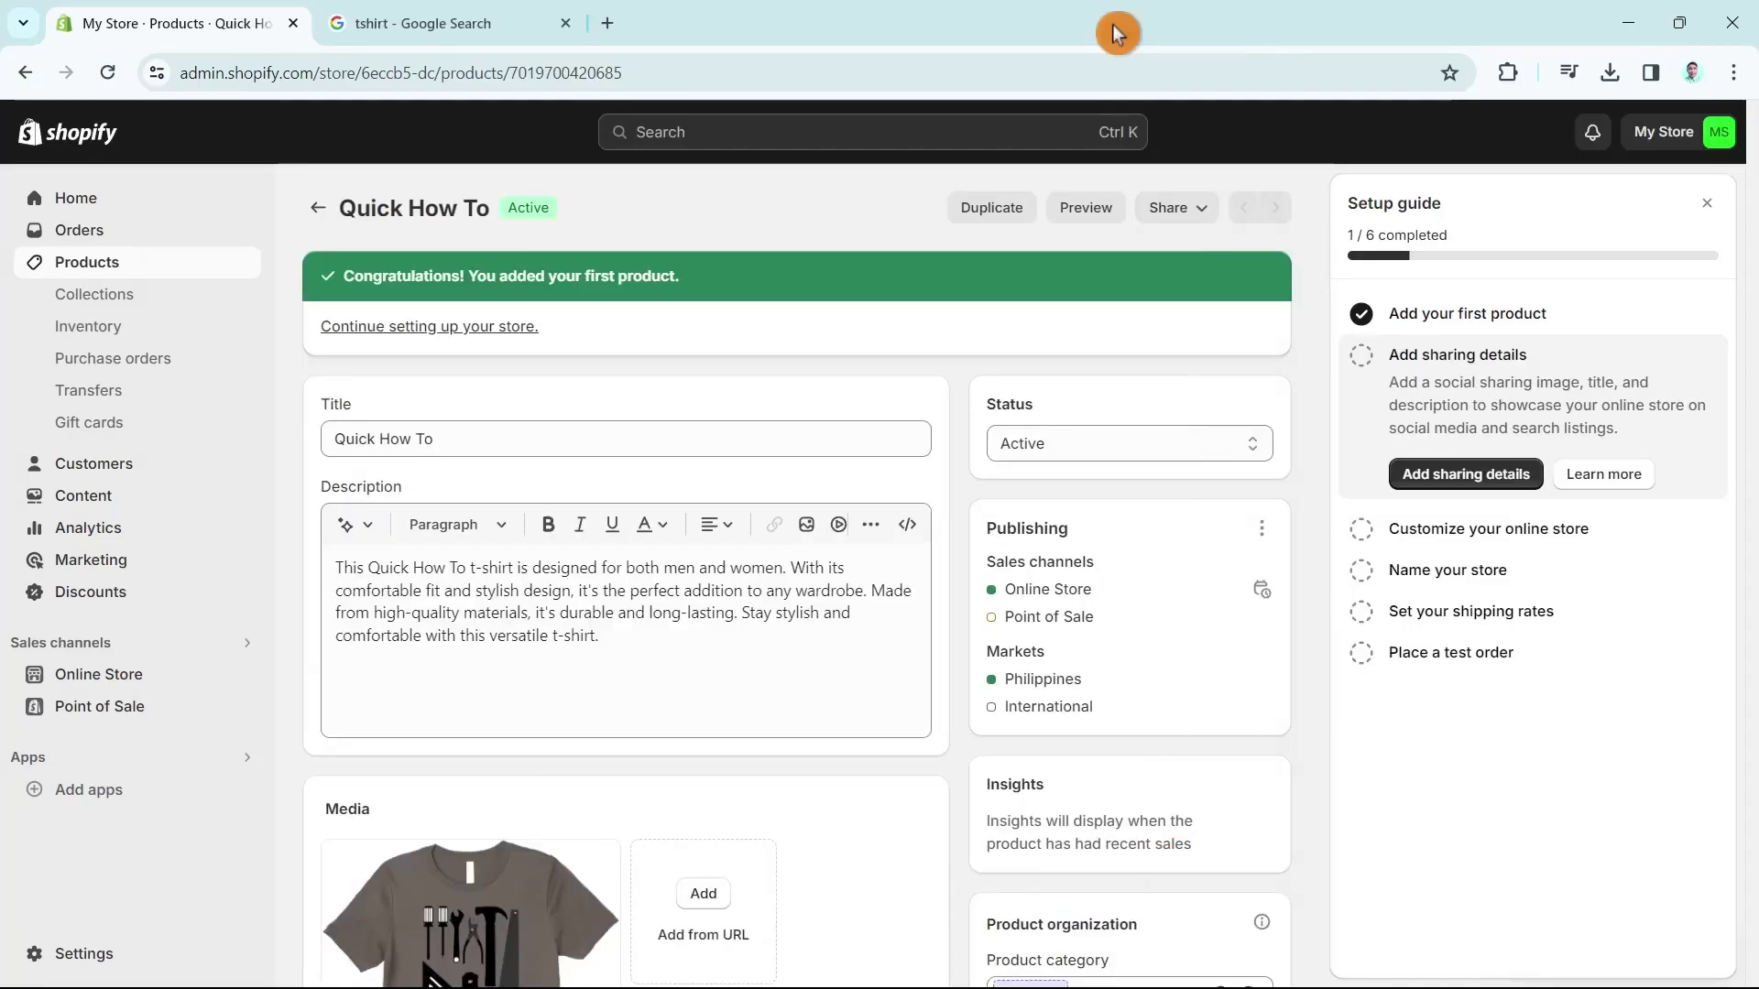
# Step: Review the saved Quick How To product's description, media, pricing, inventory and search engine listing, and return to the product list
pyautogui.scroll(-2, 763, 434)
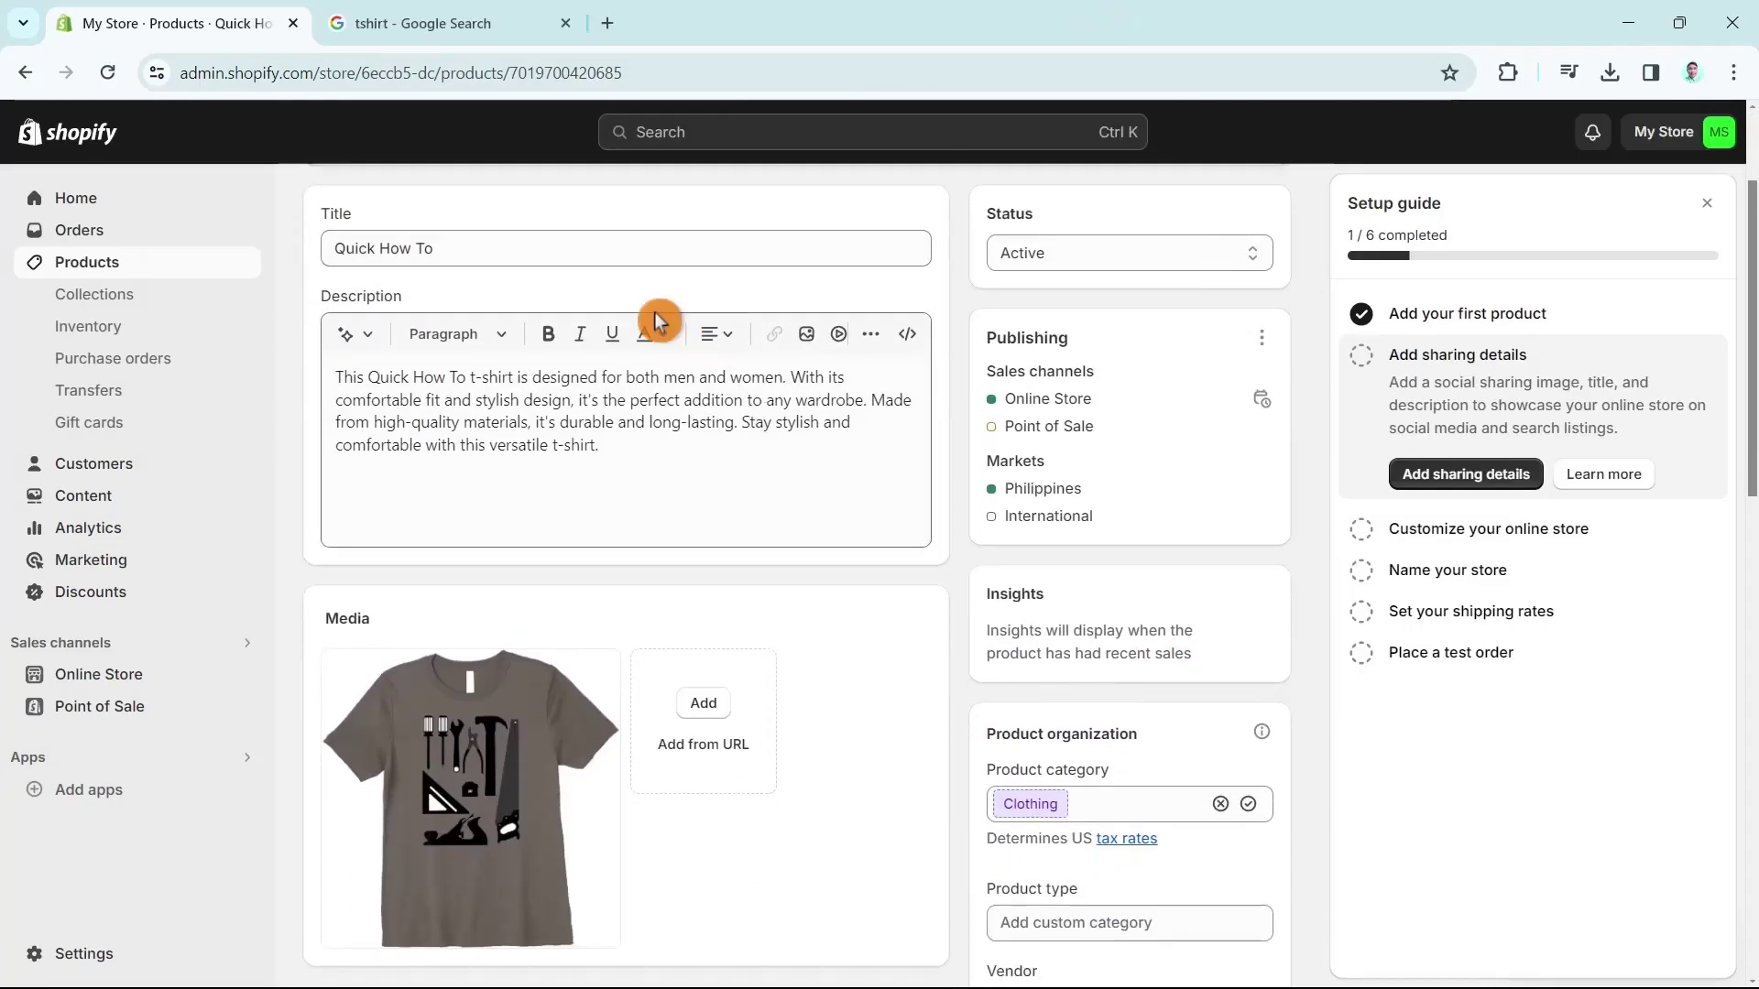
pyautogui.scroll(-2, 865, 644)
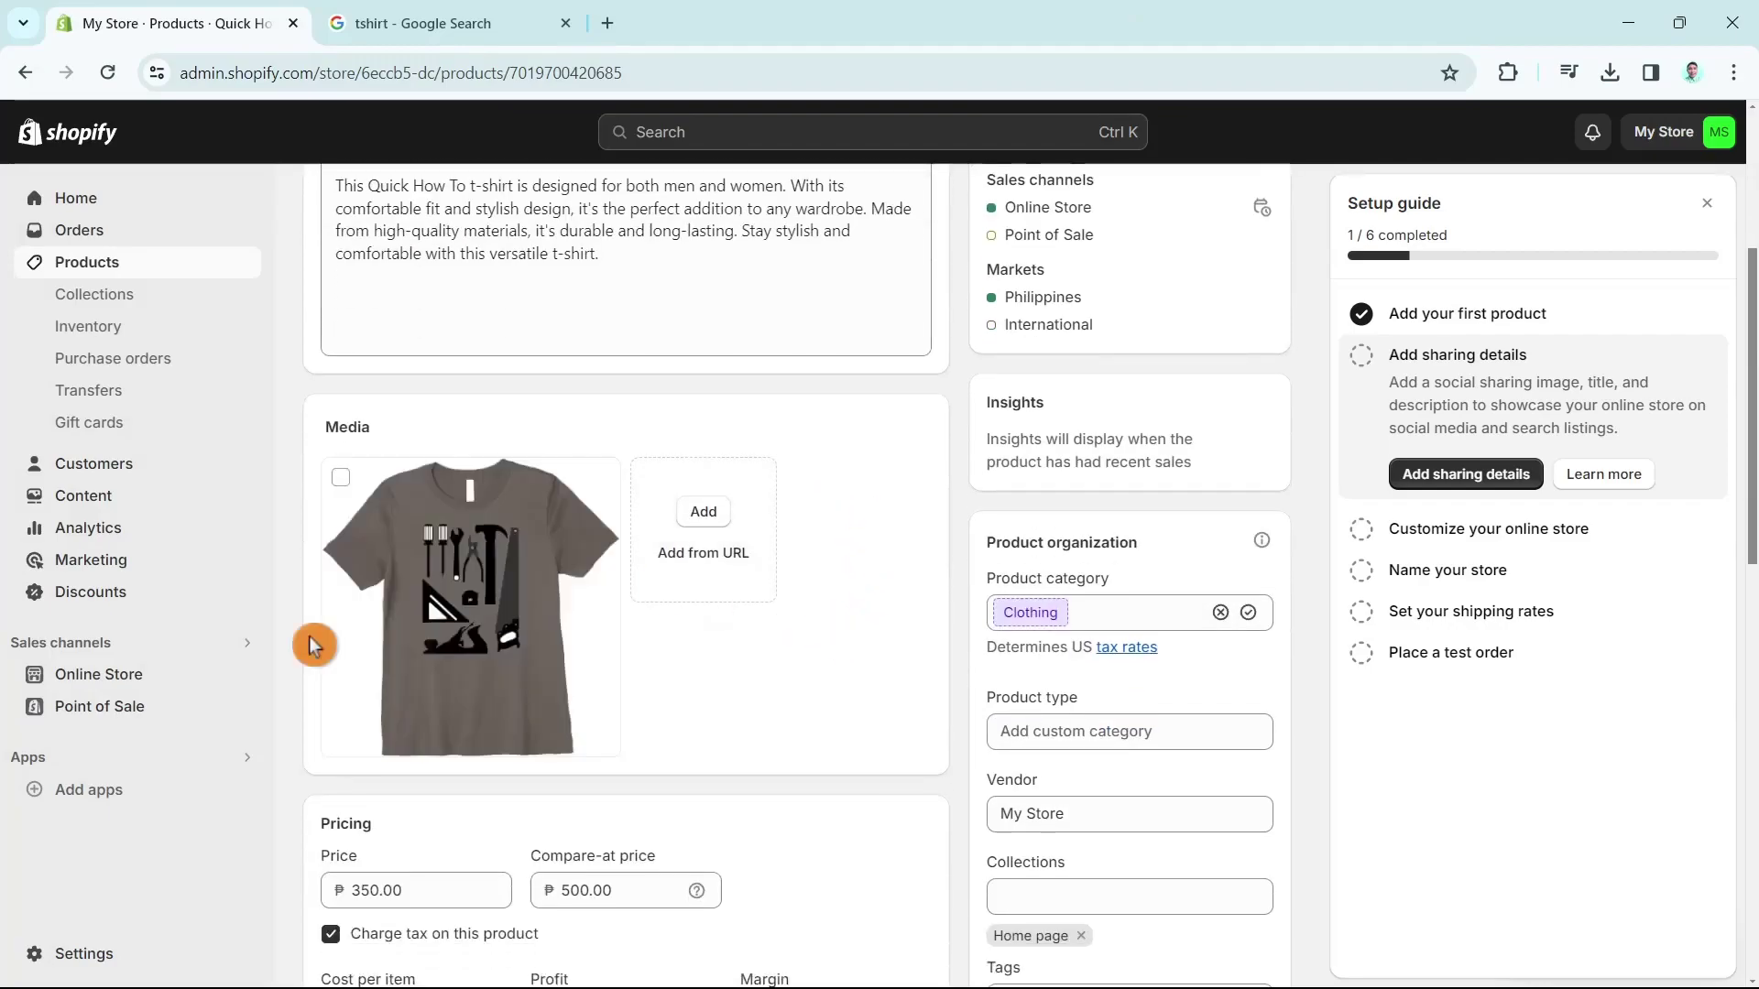
pyautogui.scroll(-4, 563, 513)
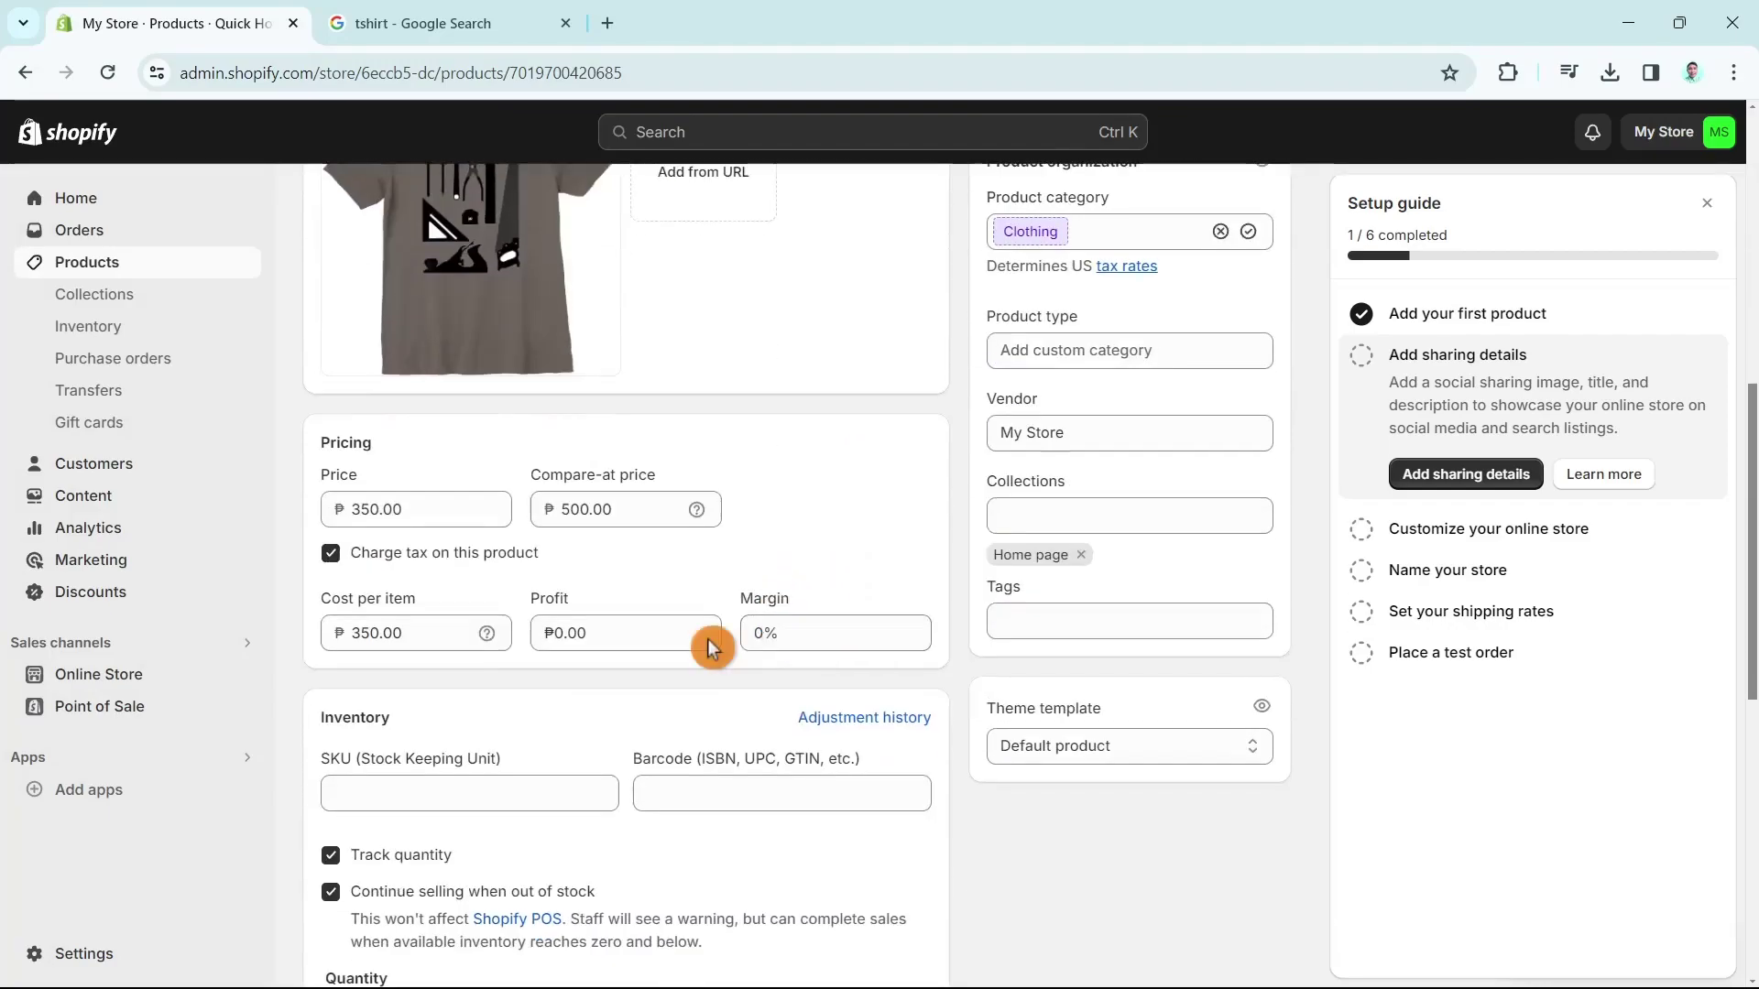
pyautogui.scroll(-6, 719, 581)
pyautogui.scroll(-2, 832, 816)
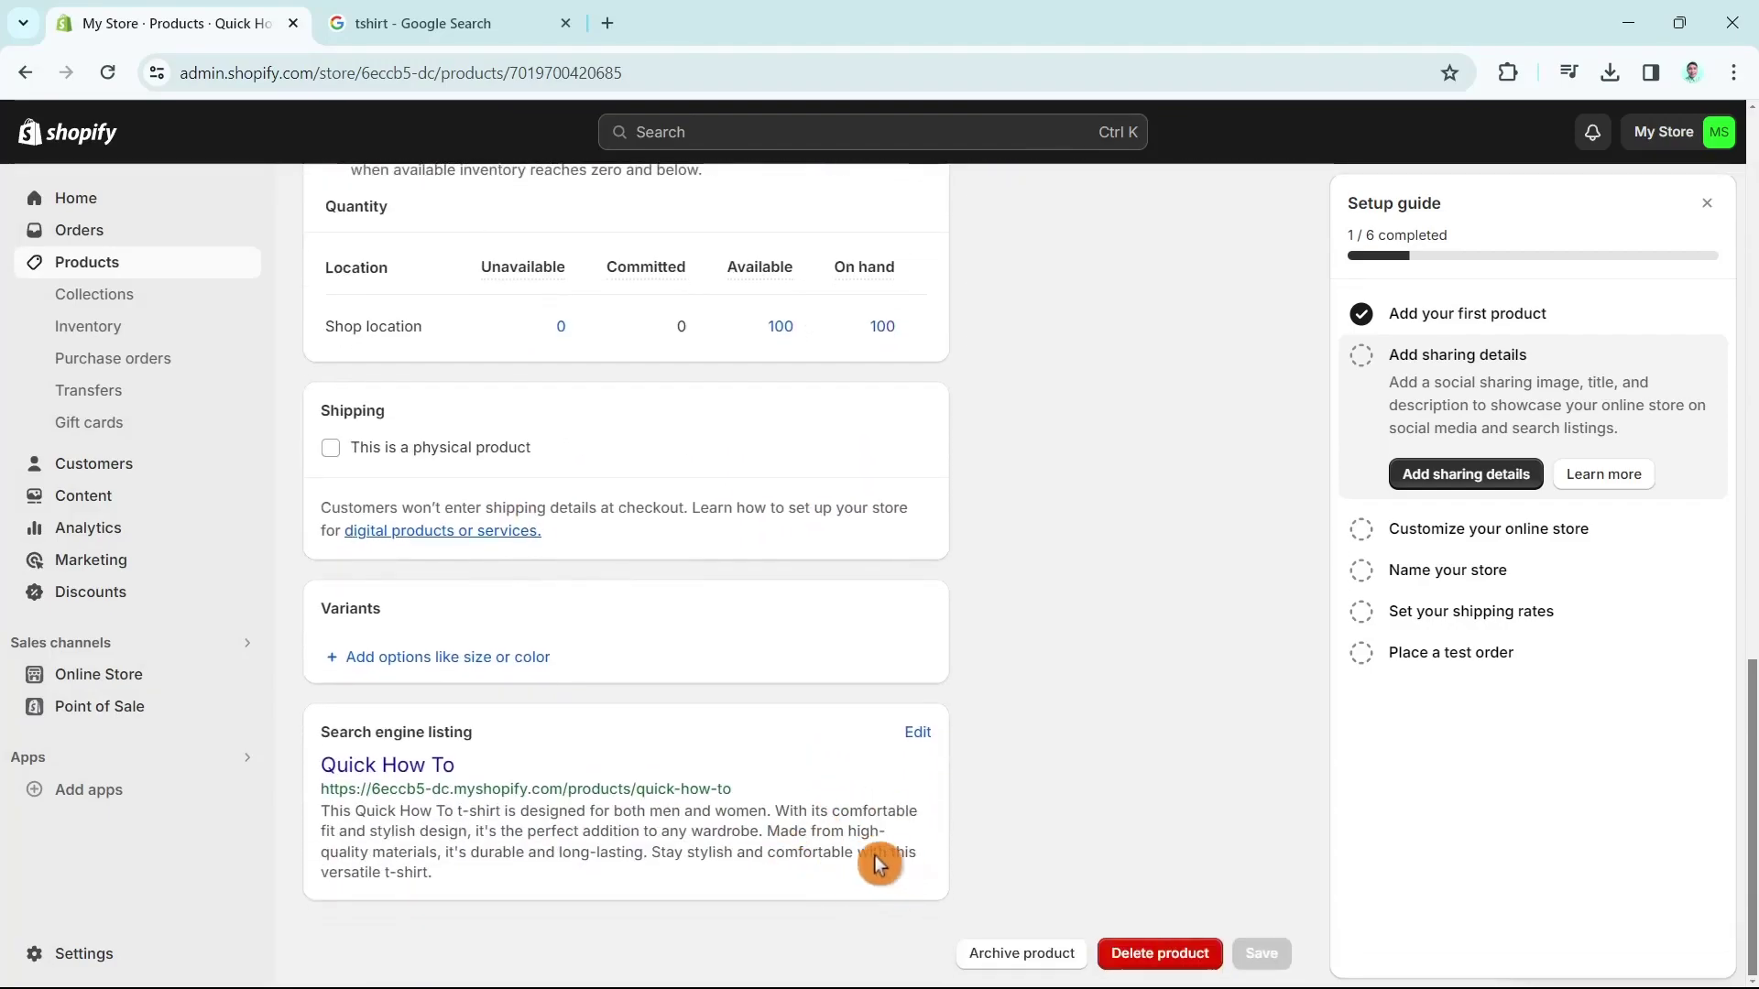
pyautogui.scroll(15, 887, 857)
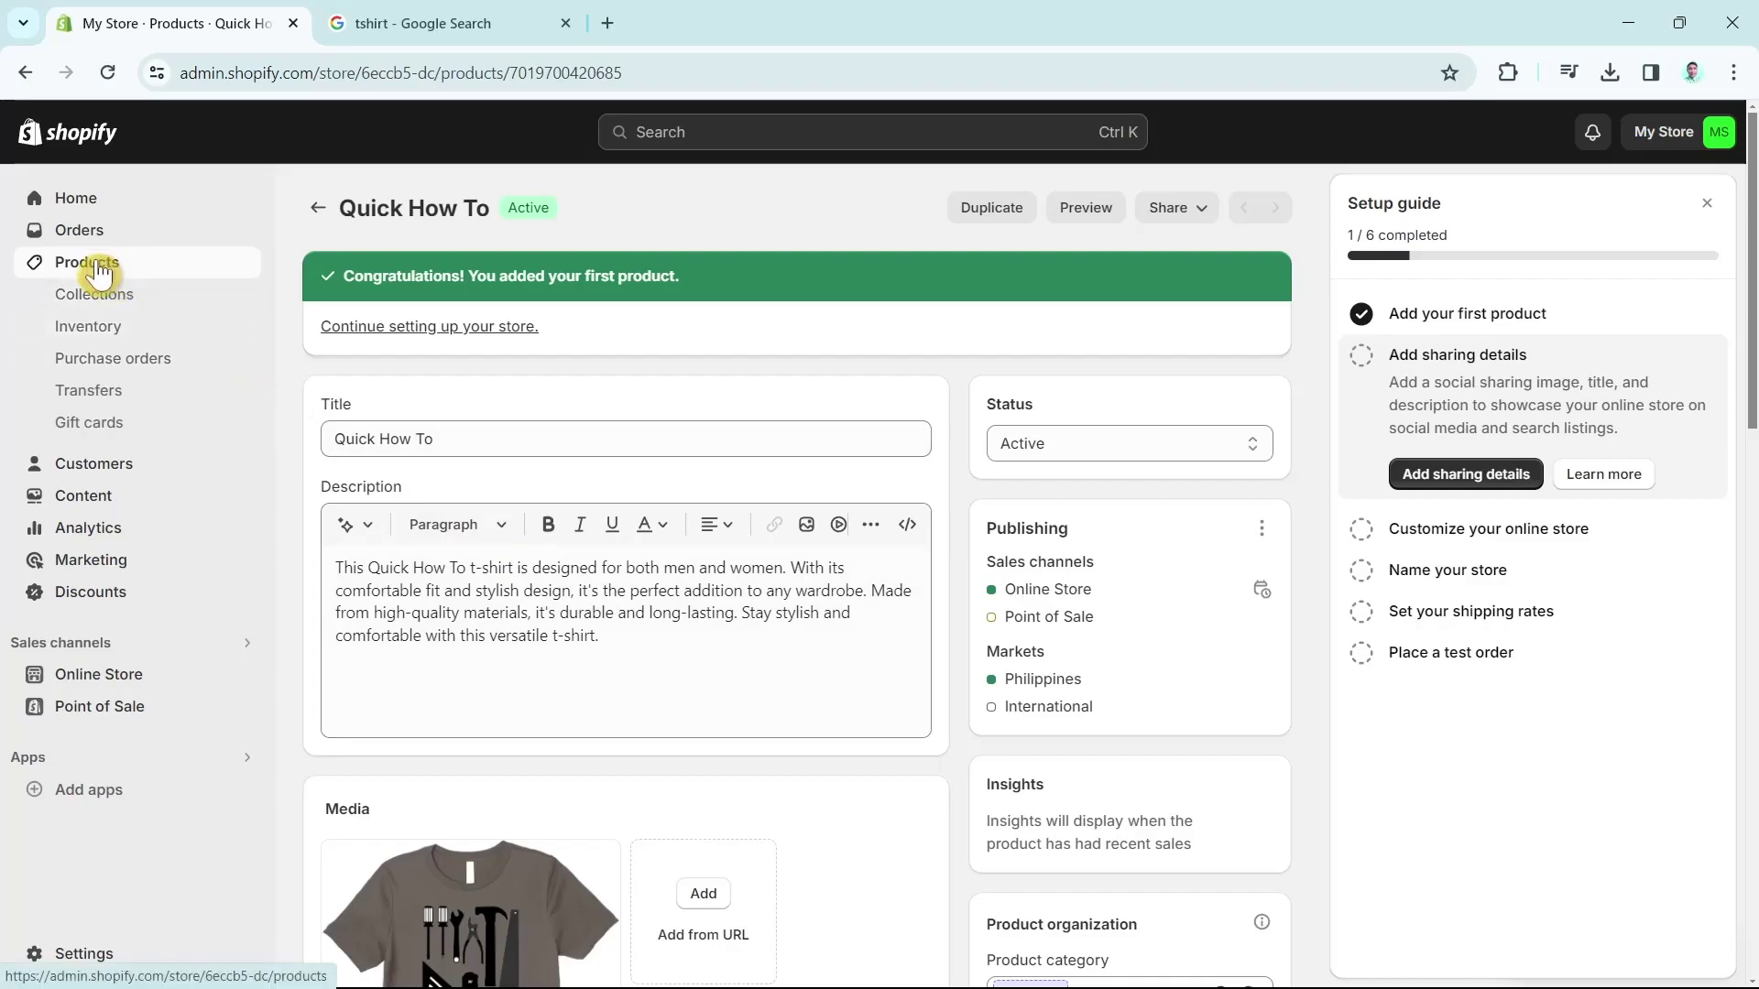
pyautogui.click(88, 203)
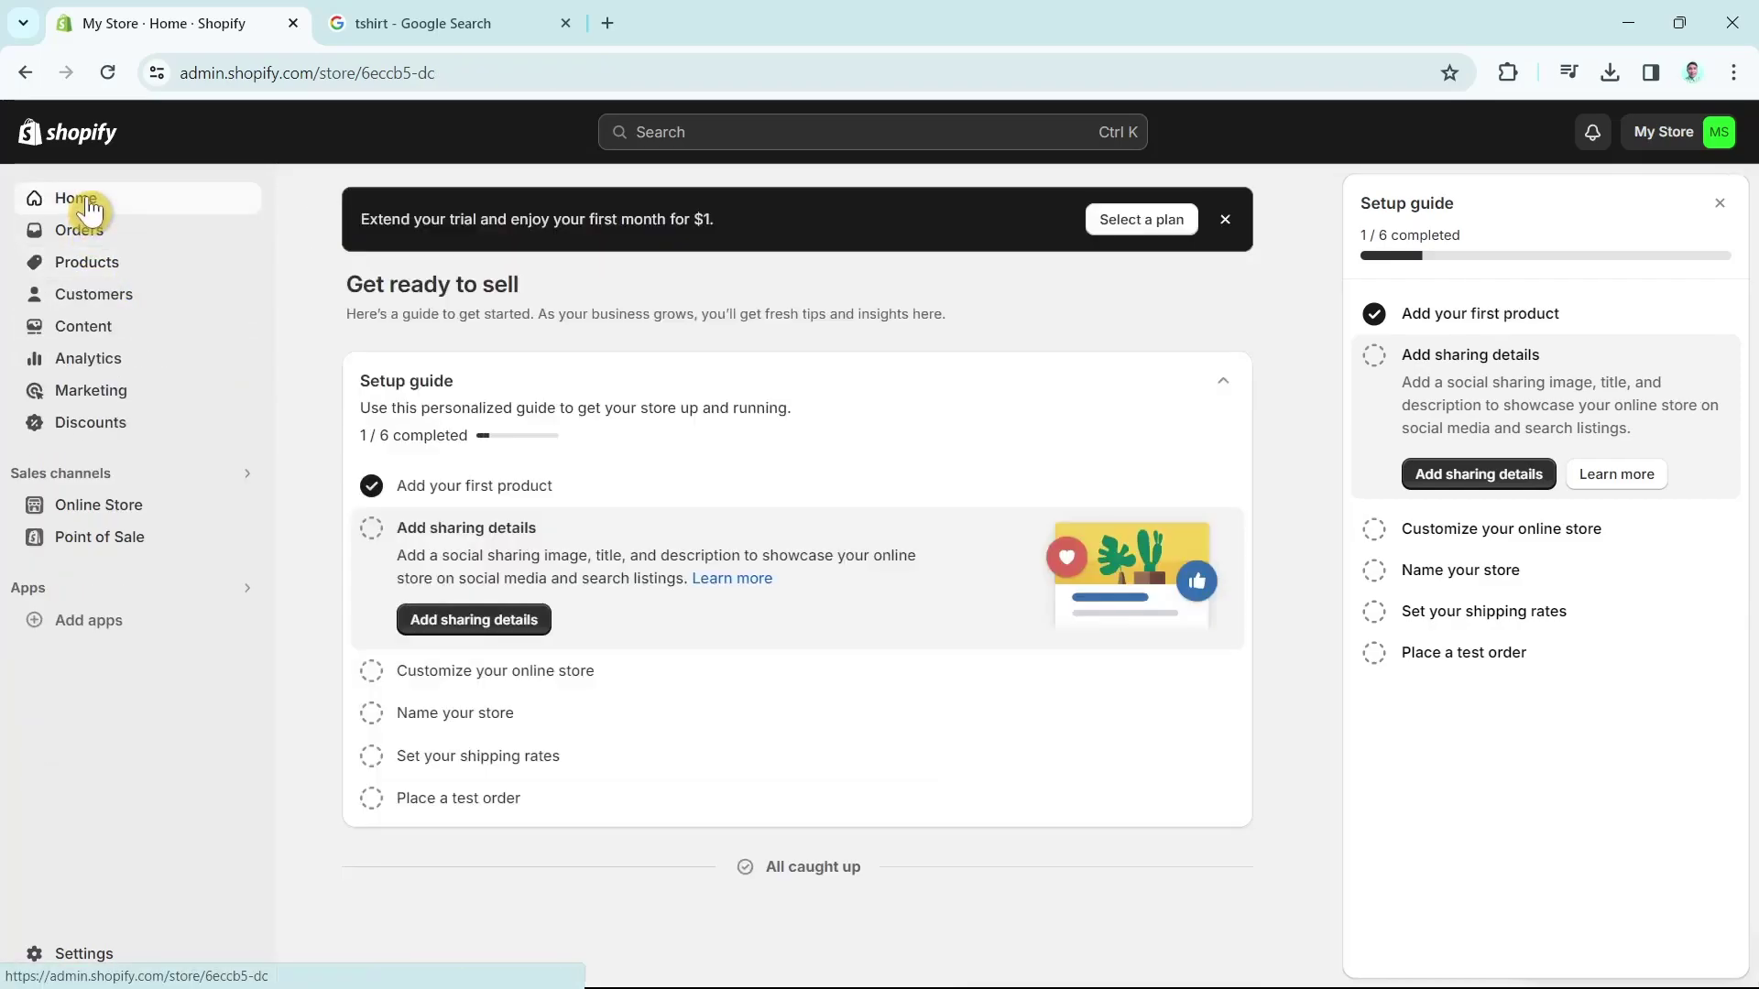
pyautogui.click(83, 268)
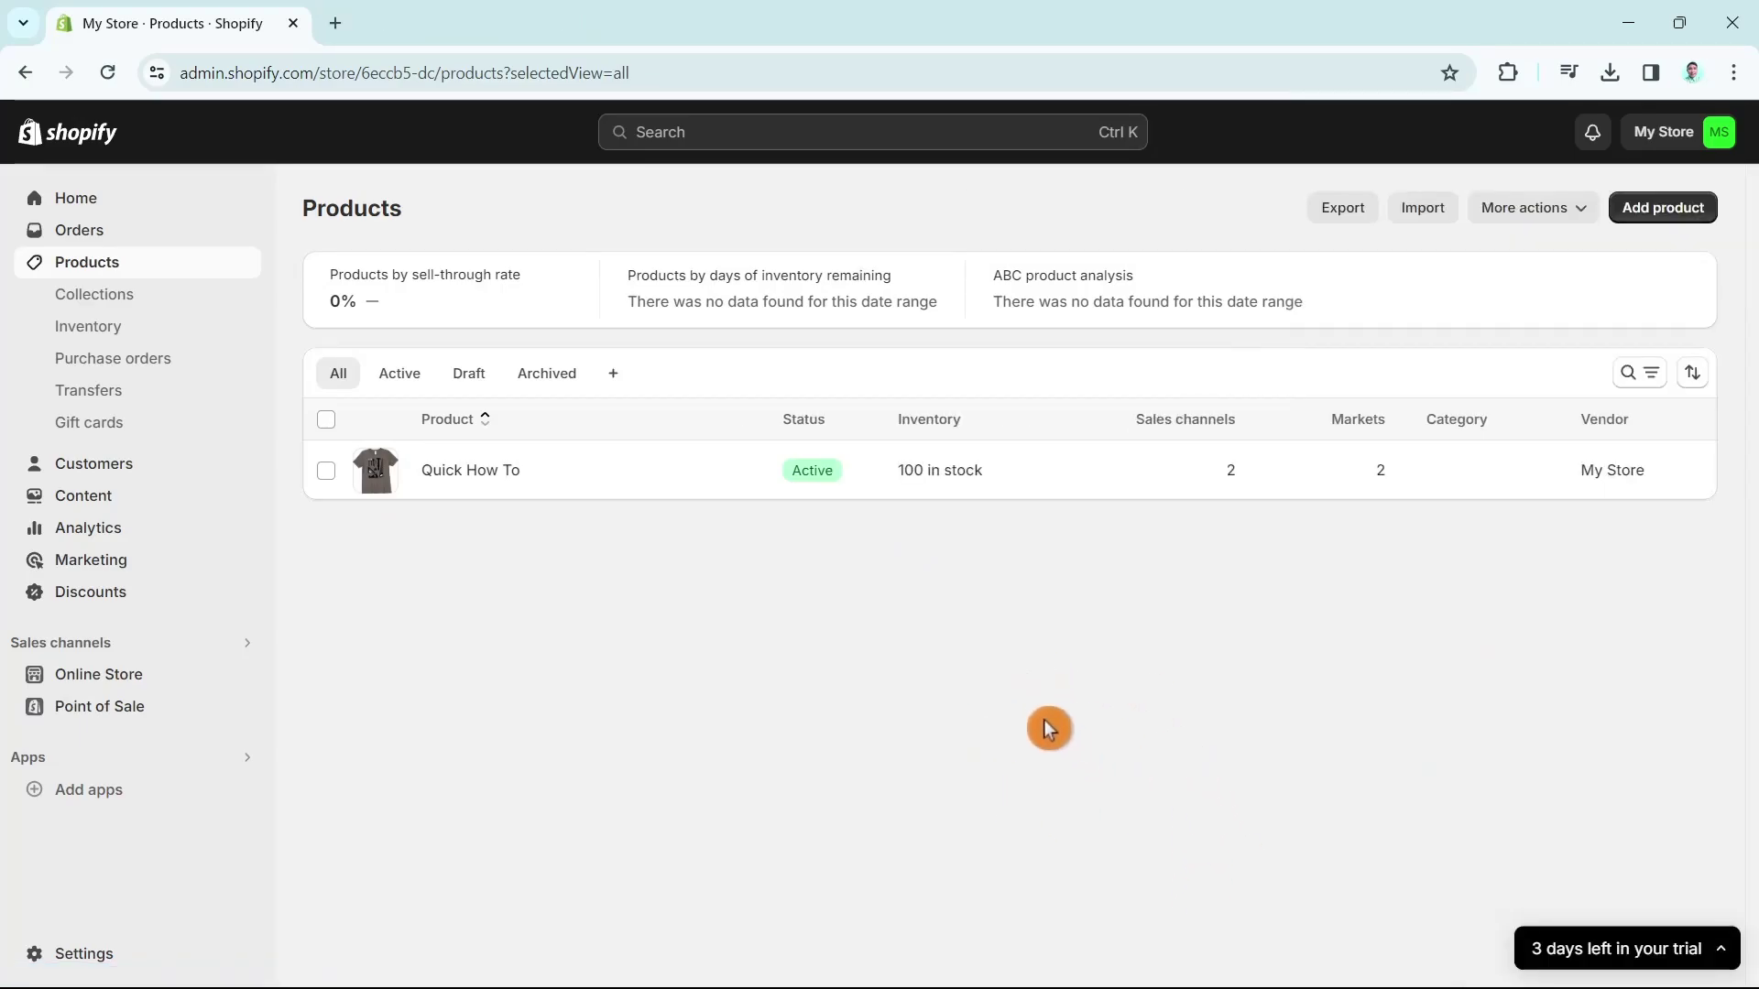
# Step: Open the Shopify App Store from the suggested apps and search for "judge"
pyautogui.click(92, 793)
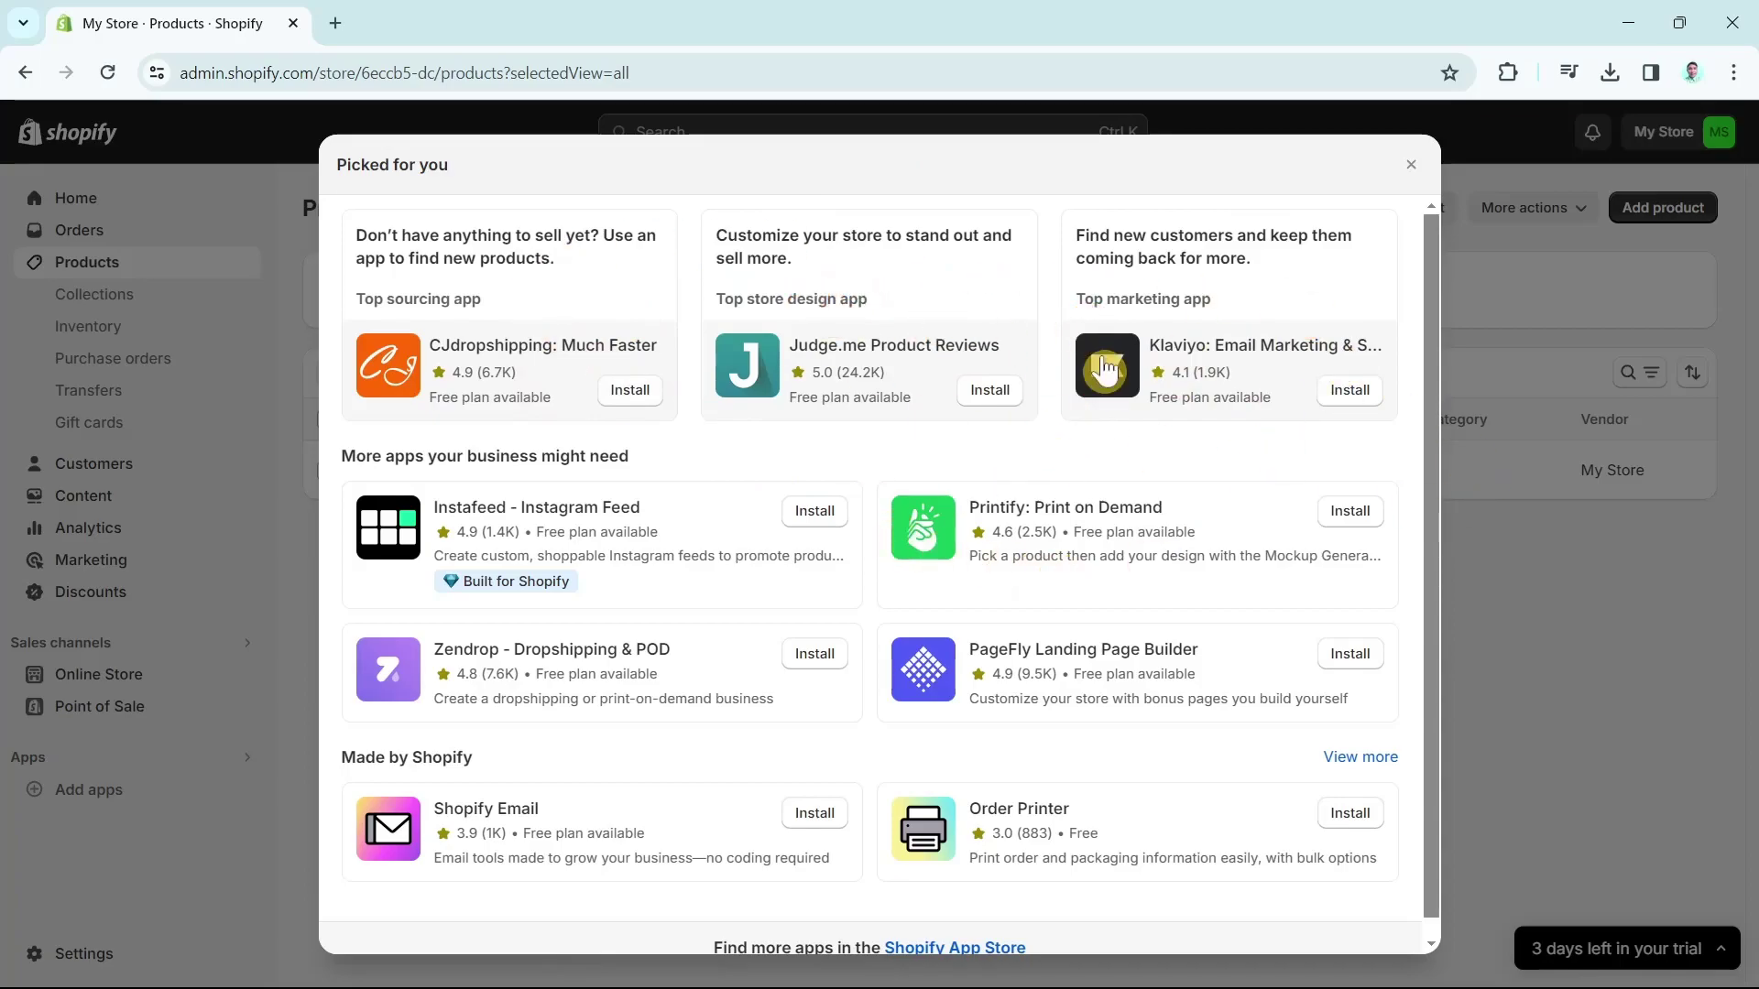
pyautogui.scroll(-1, 1194, 630)
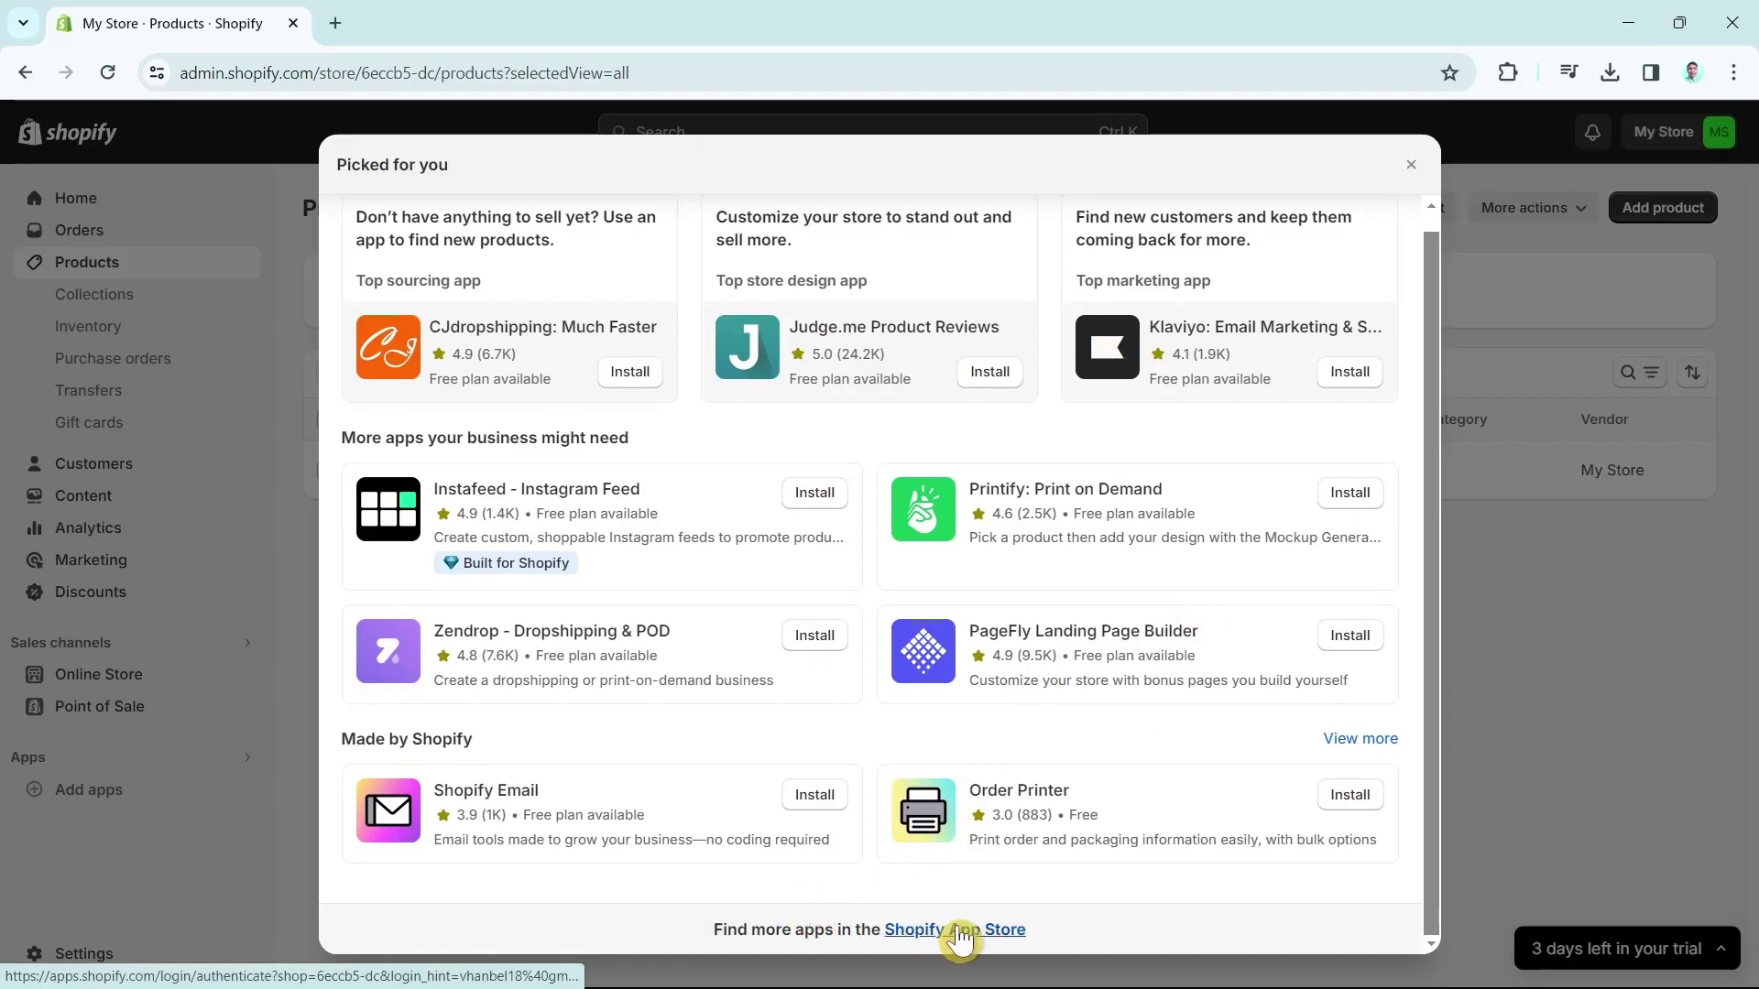
pyautogui.click(923, 932)
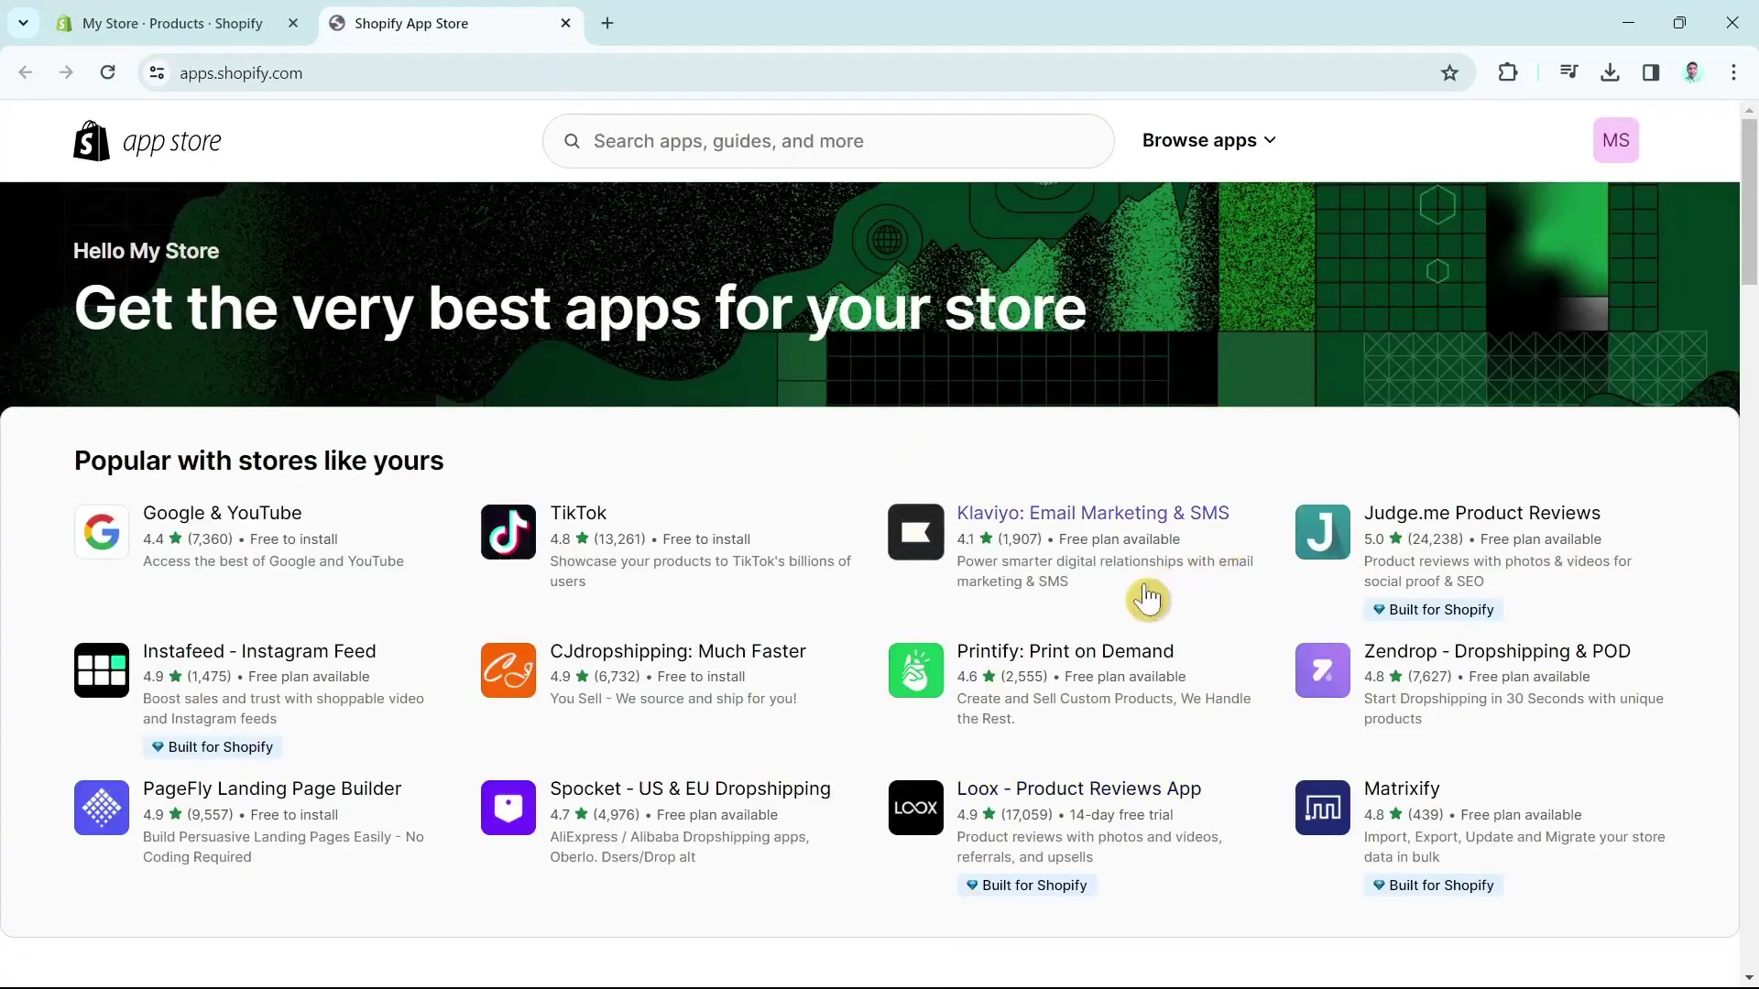
pyautogui.click(745, 144)
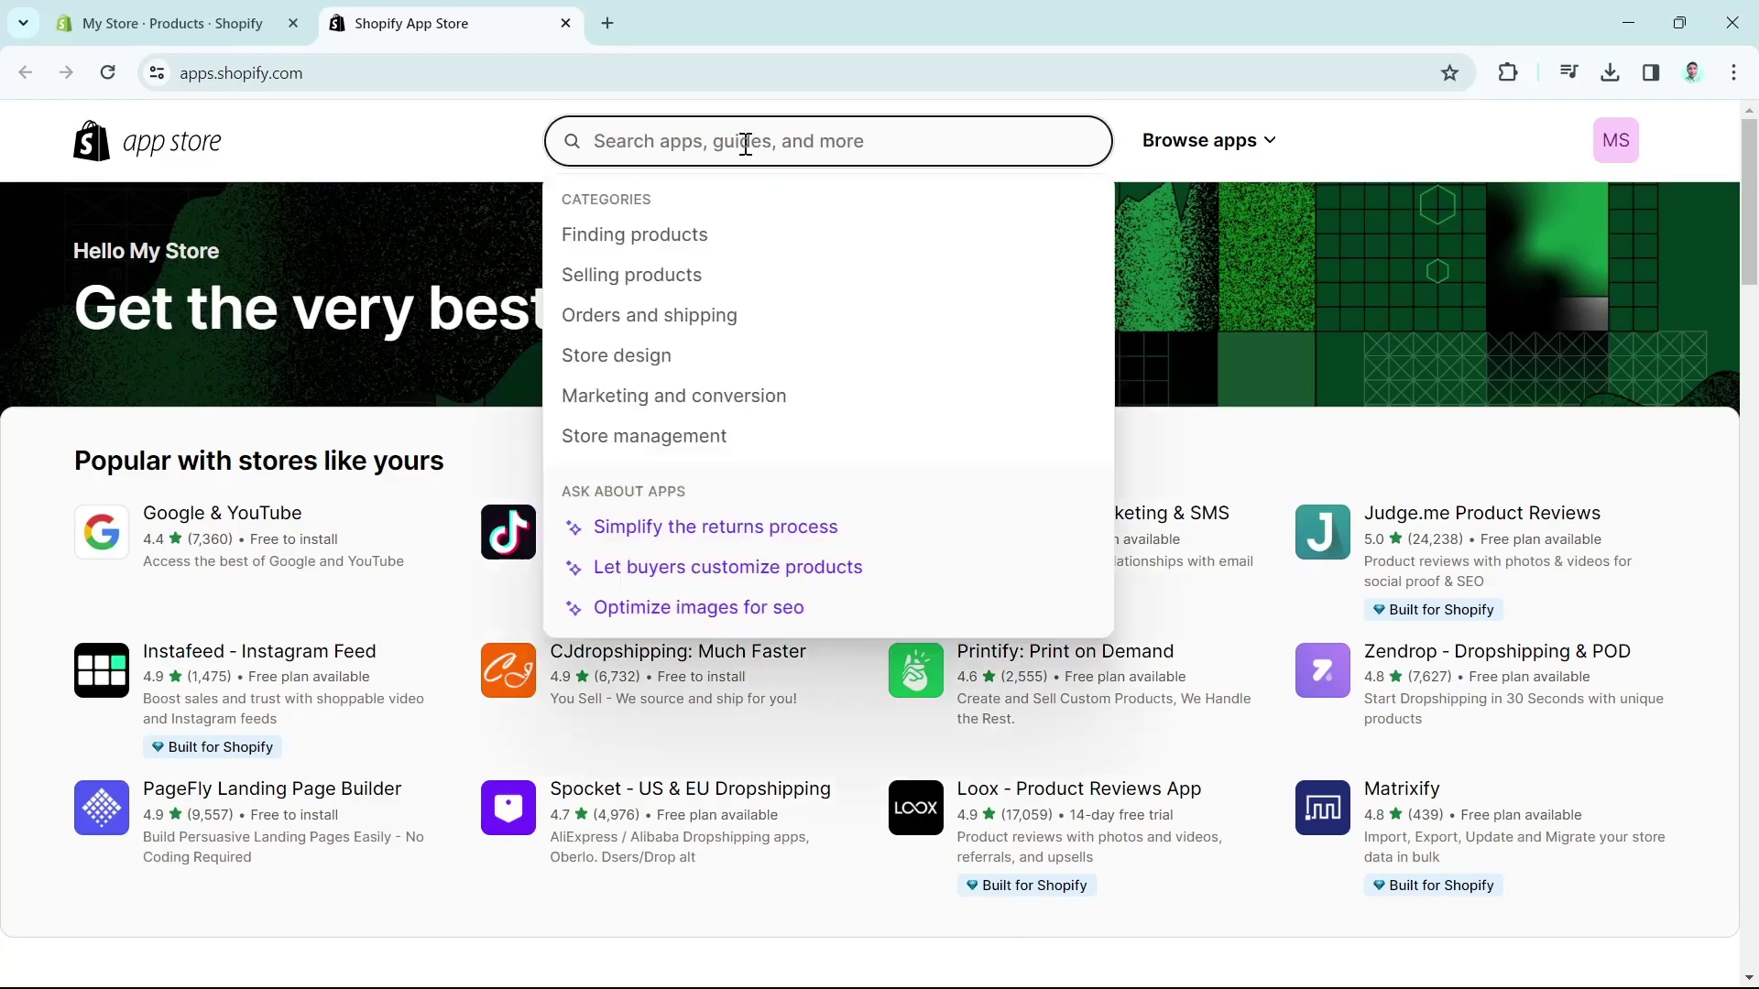
pyautogui.write('judge')
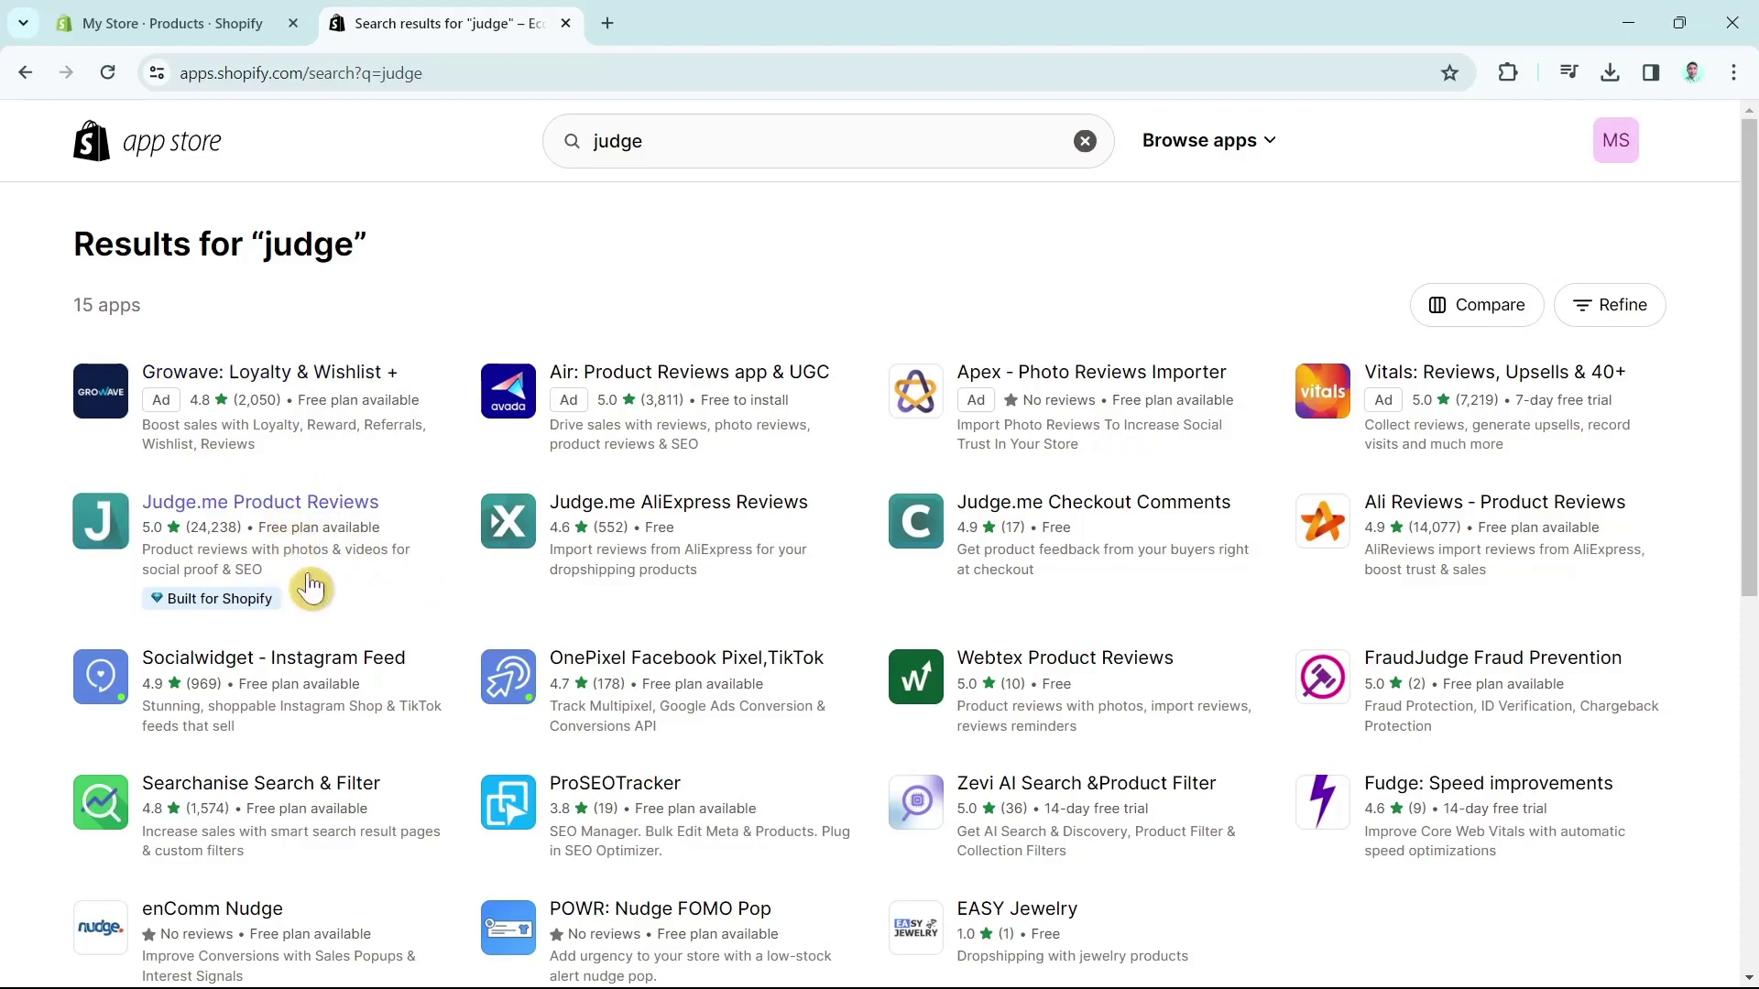
# Step: Install the Judge.me Product Reviews app and approve its access to the store data
pyautogui.click(310, 507)
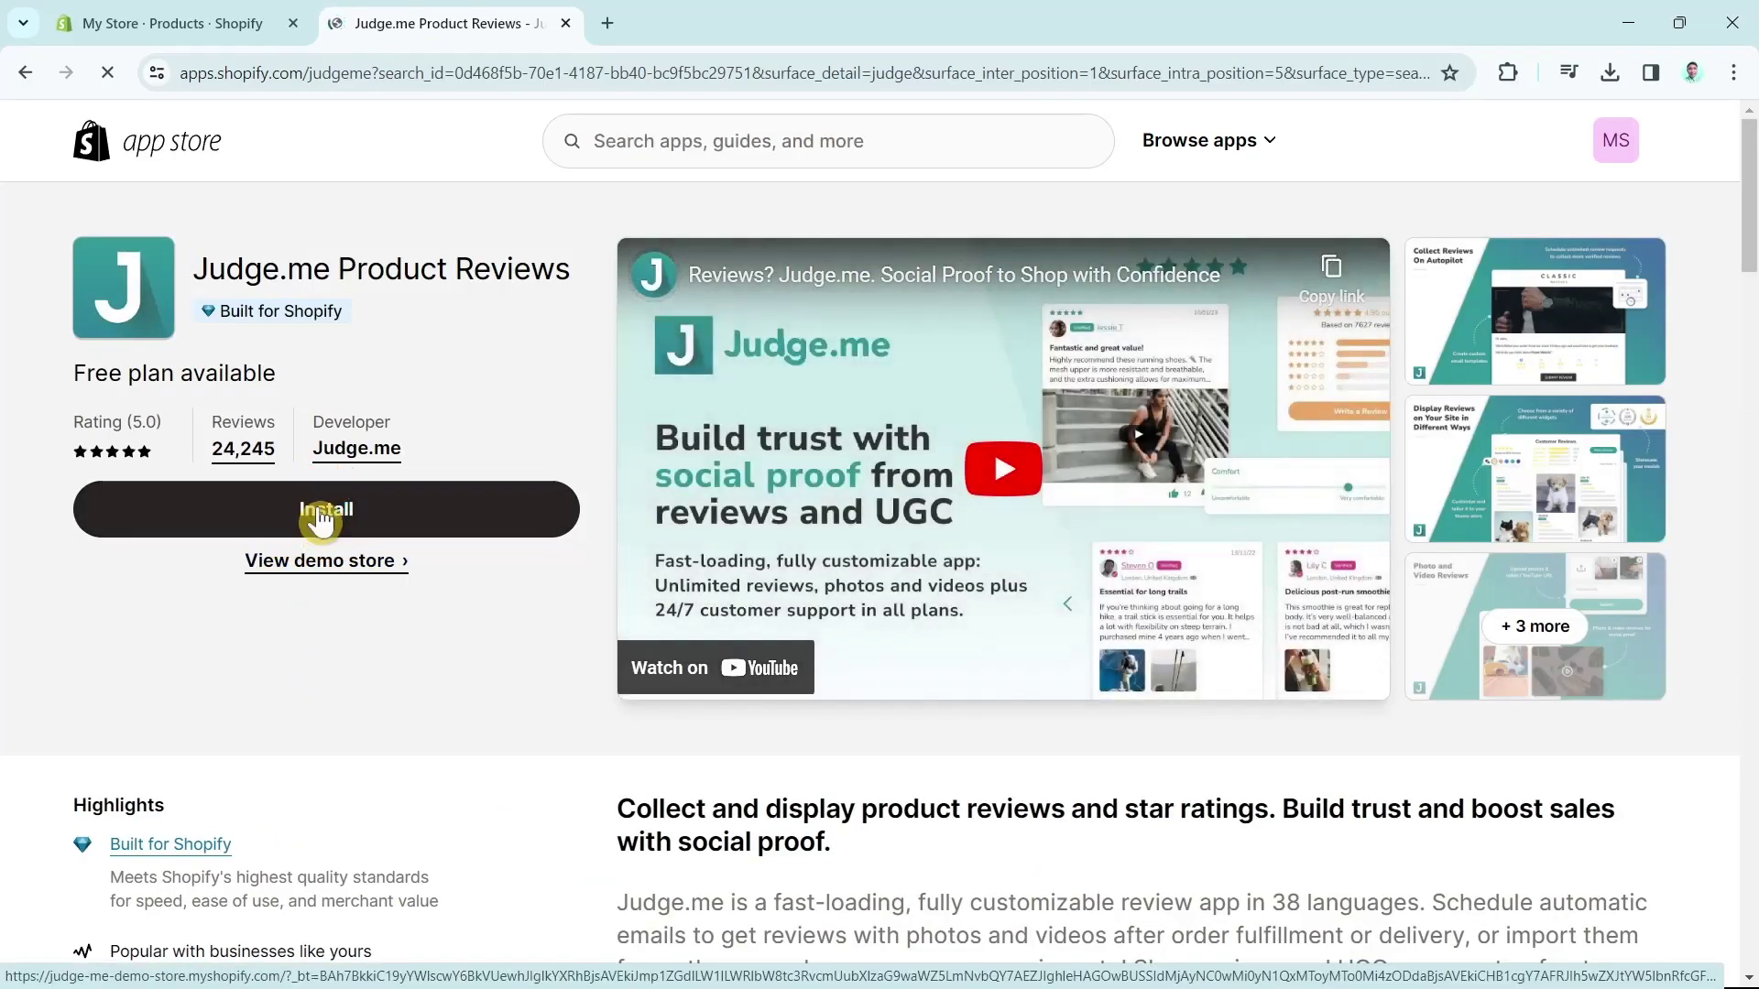
pyautogui.click(364, 531)
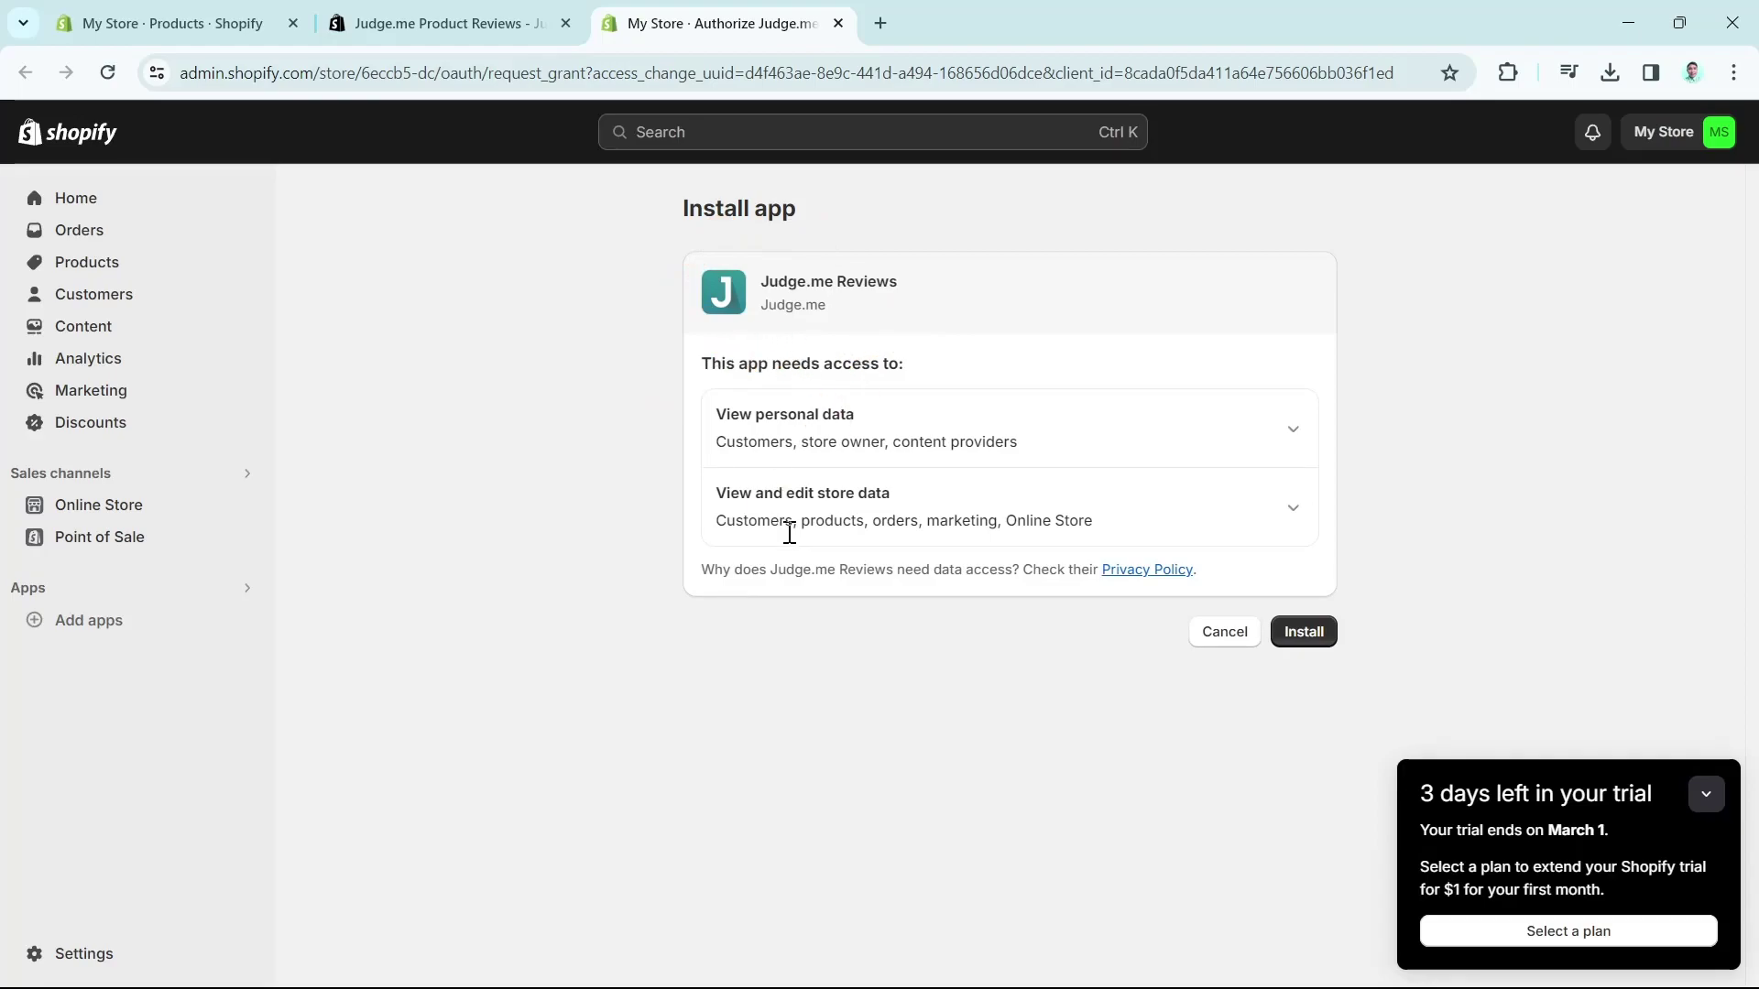
pyautogui.click(1308, 645)
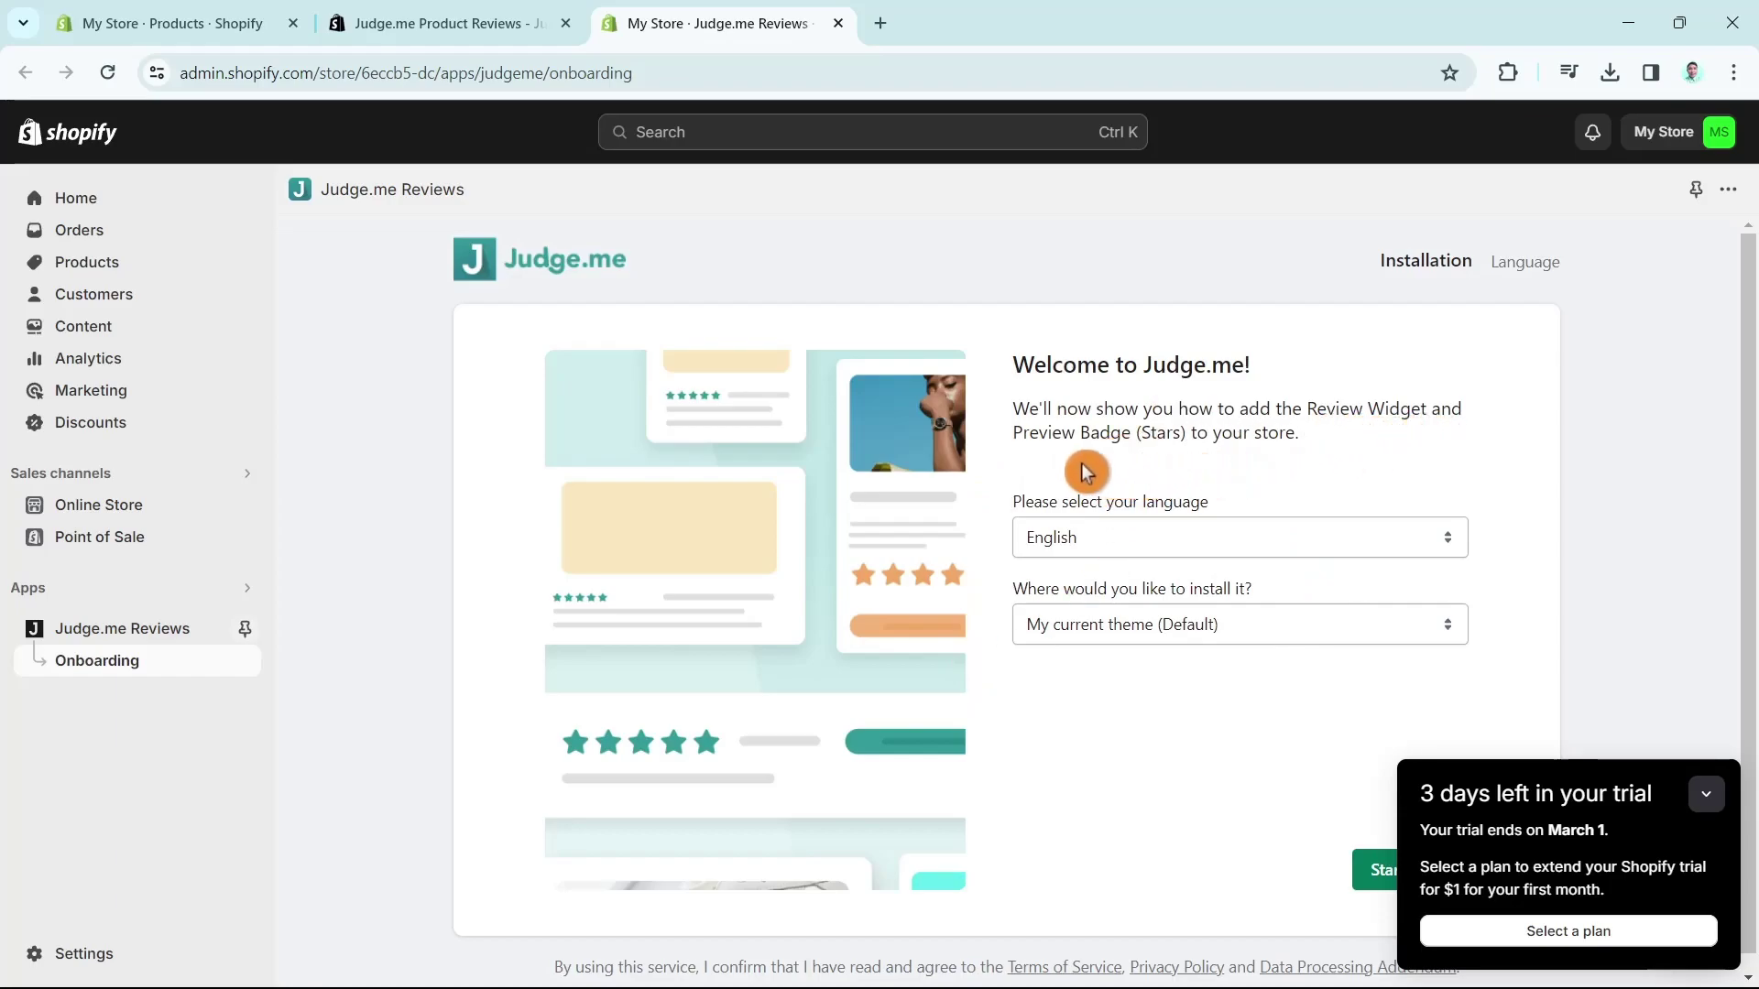
# Step: Start the Judge.me setup with English as the language and My current theme (Default) as the install location, collapsing the trial notice
pyautogui.scroll(-1, 1250, 808)
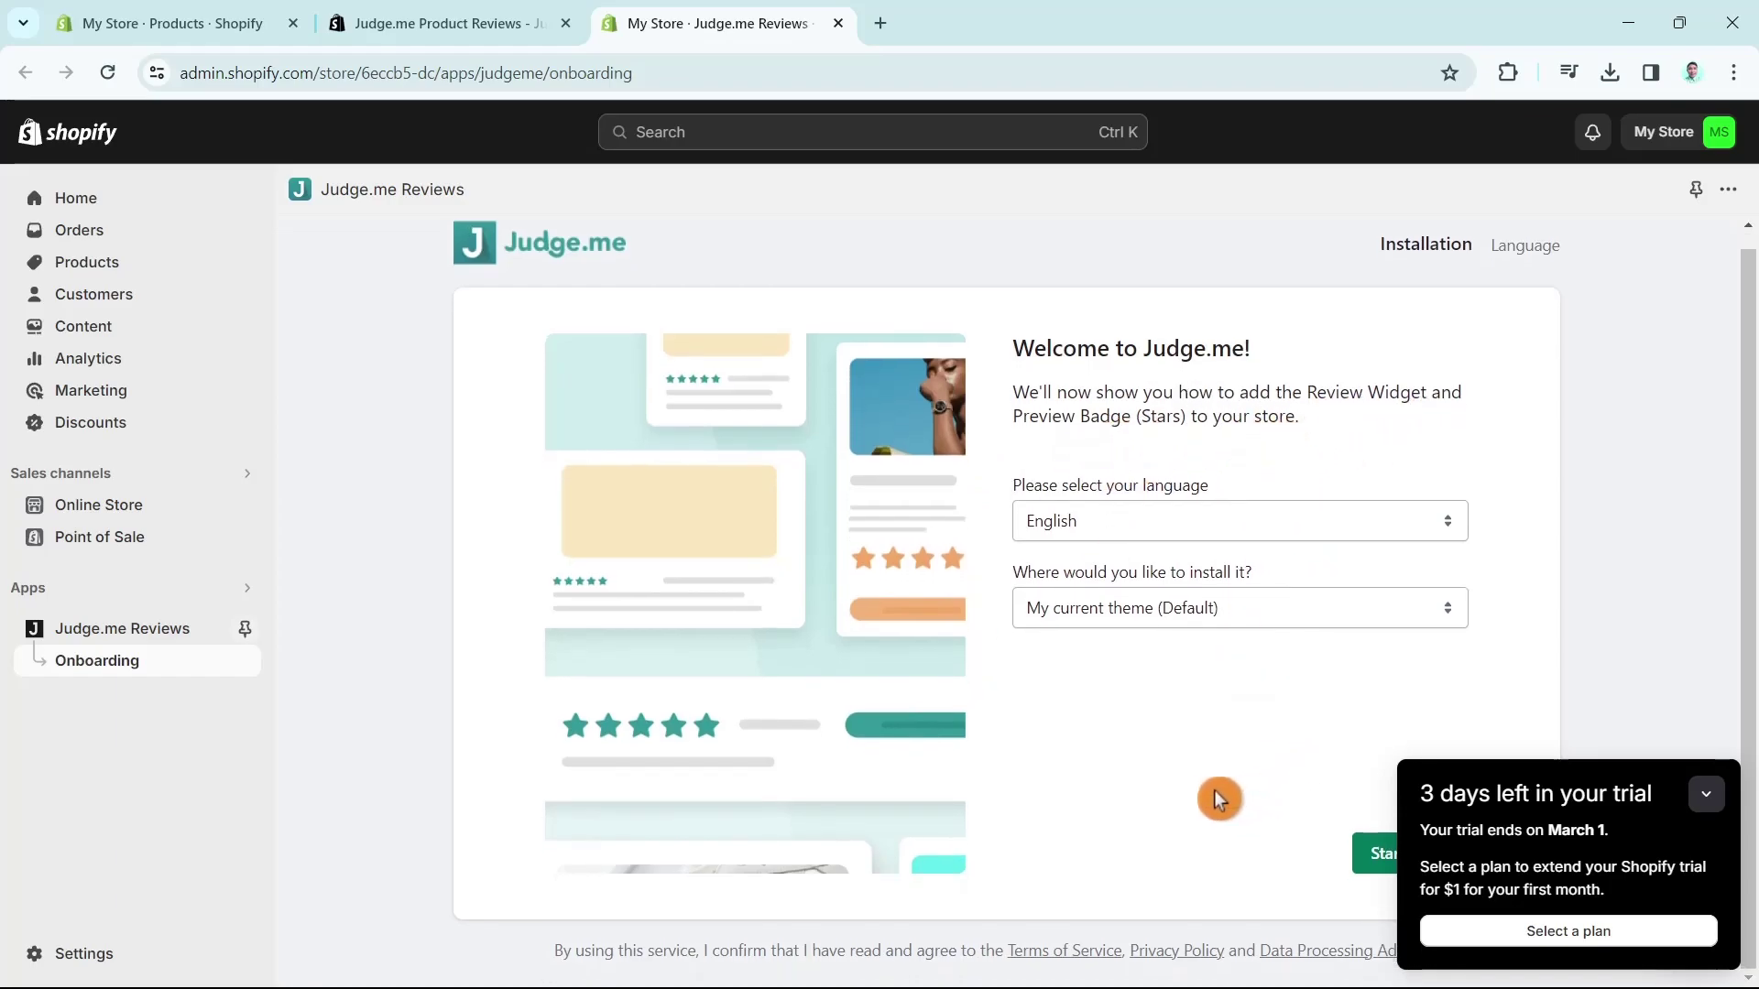
pyautogui.click(1112, 523)
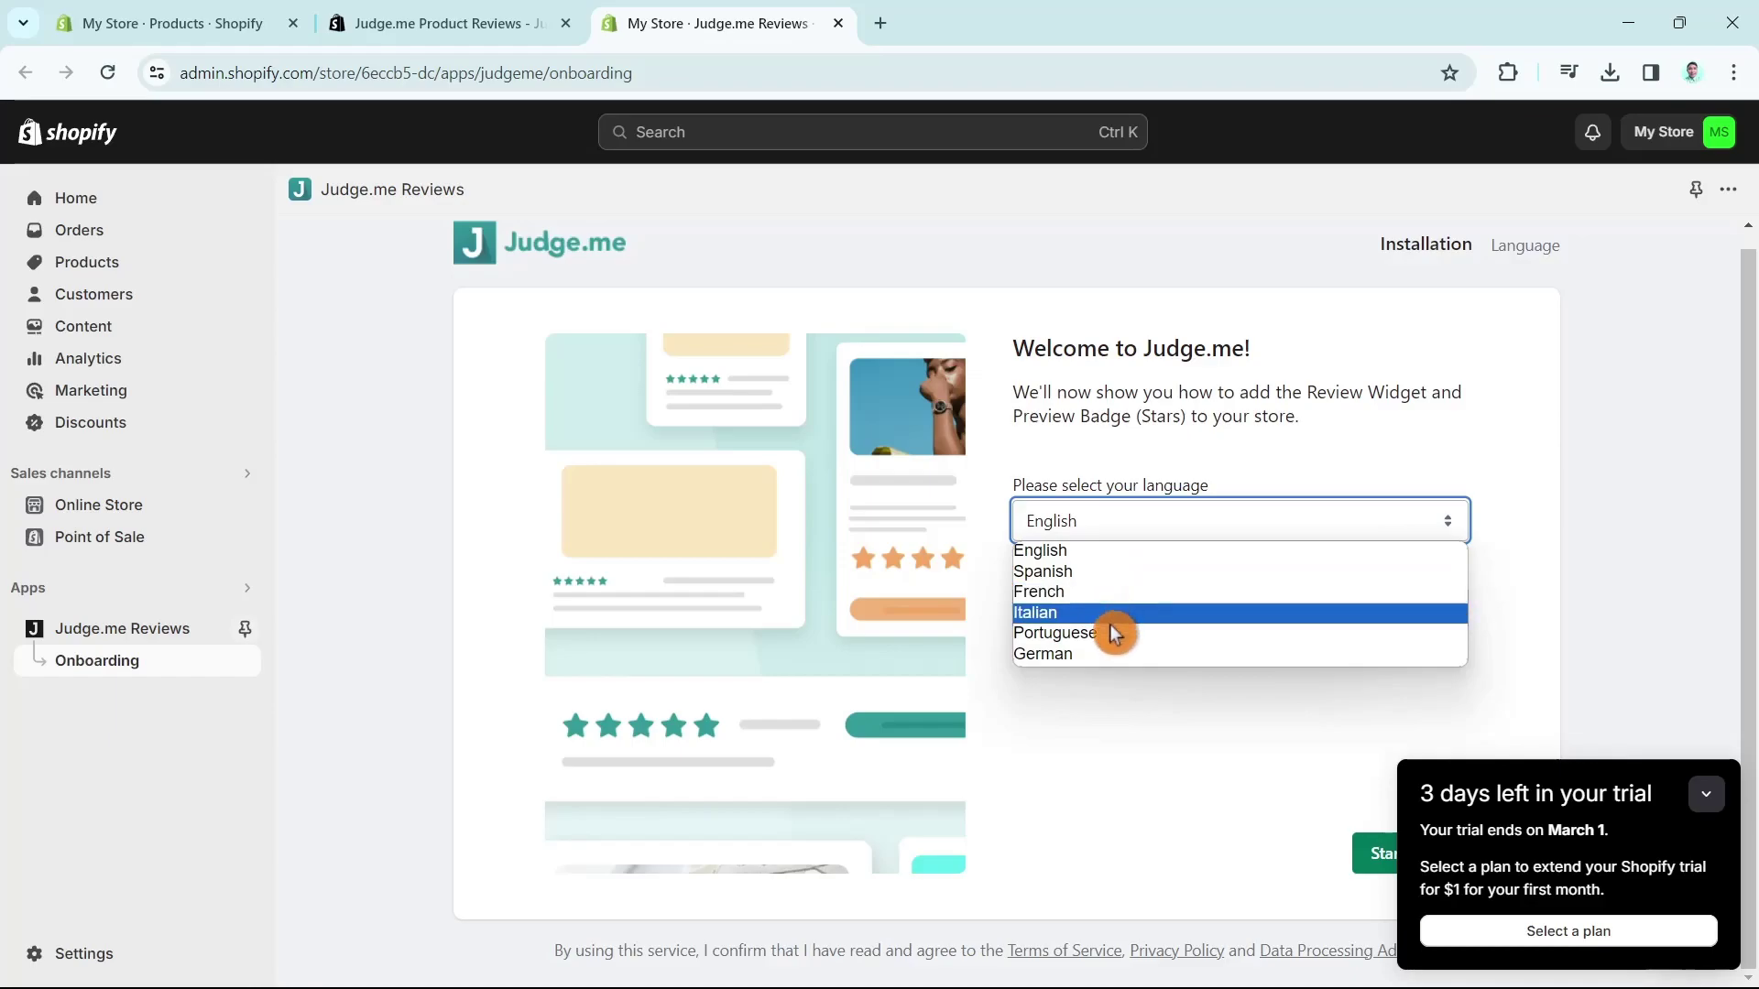
pyautogui.click(1117, 727)
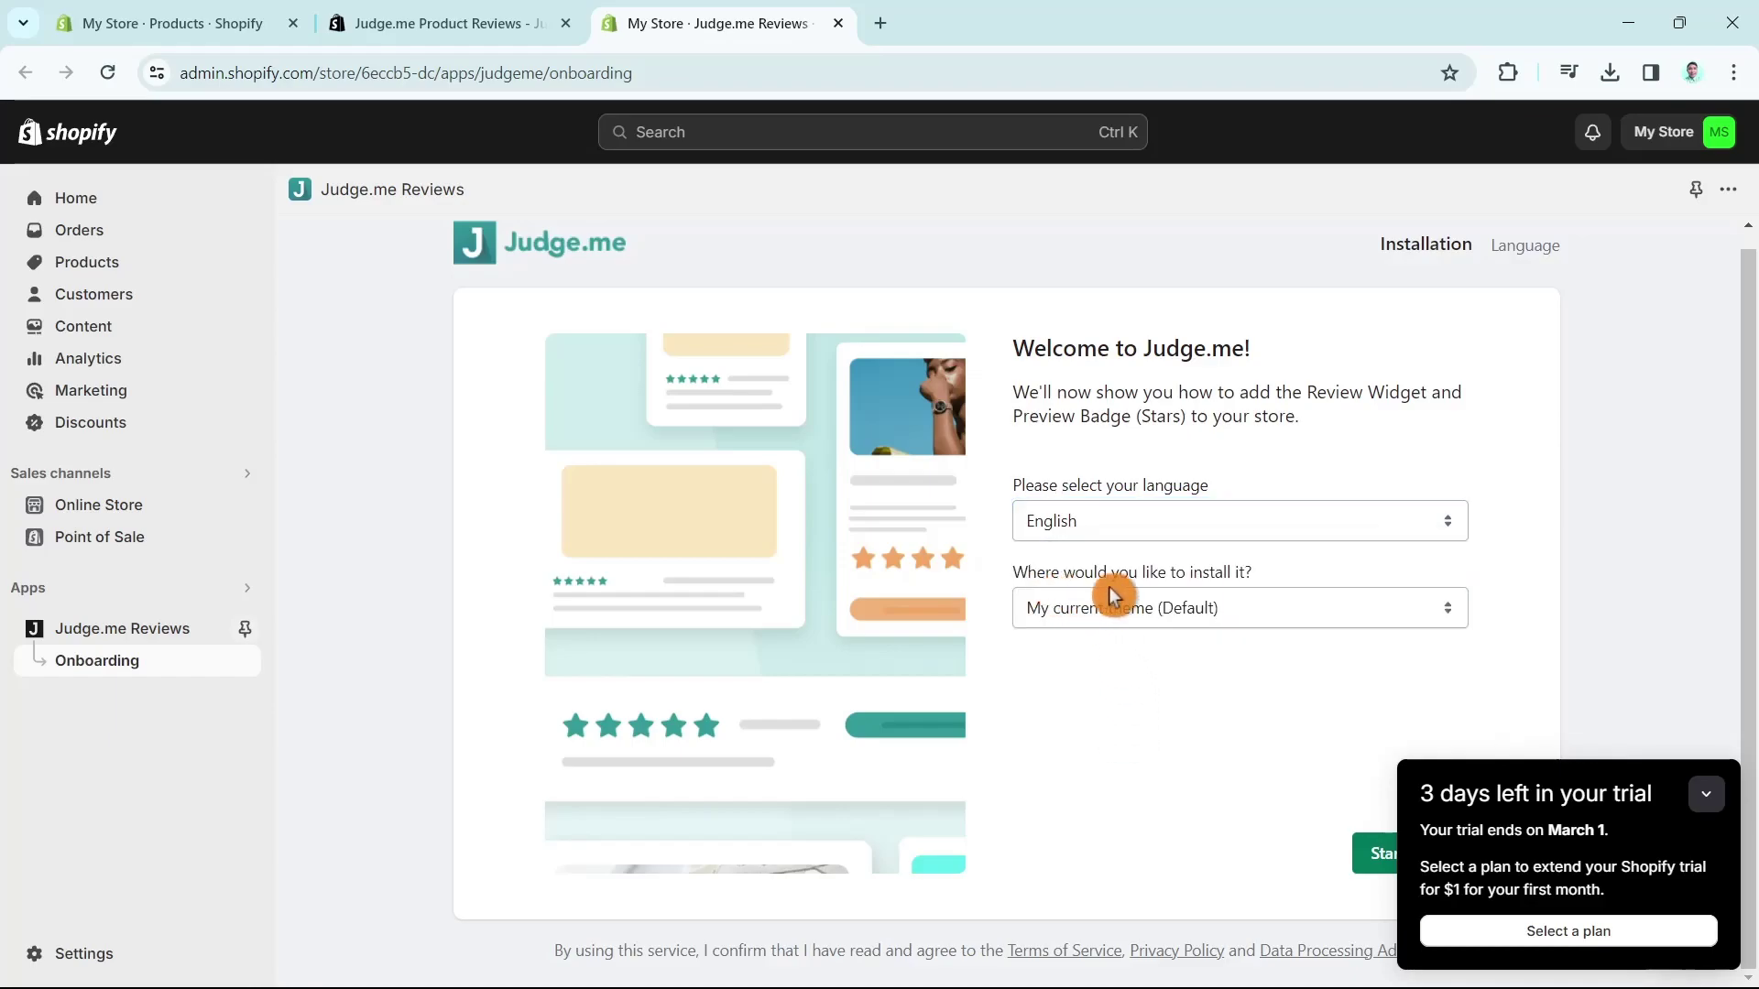
pyautogui.click(1233, 608)
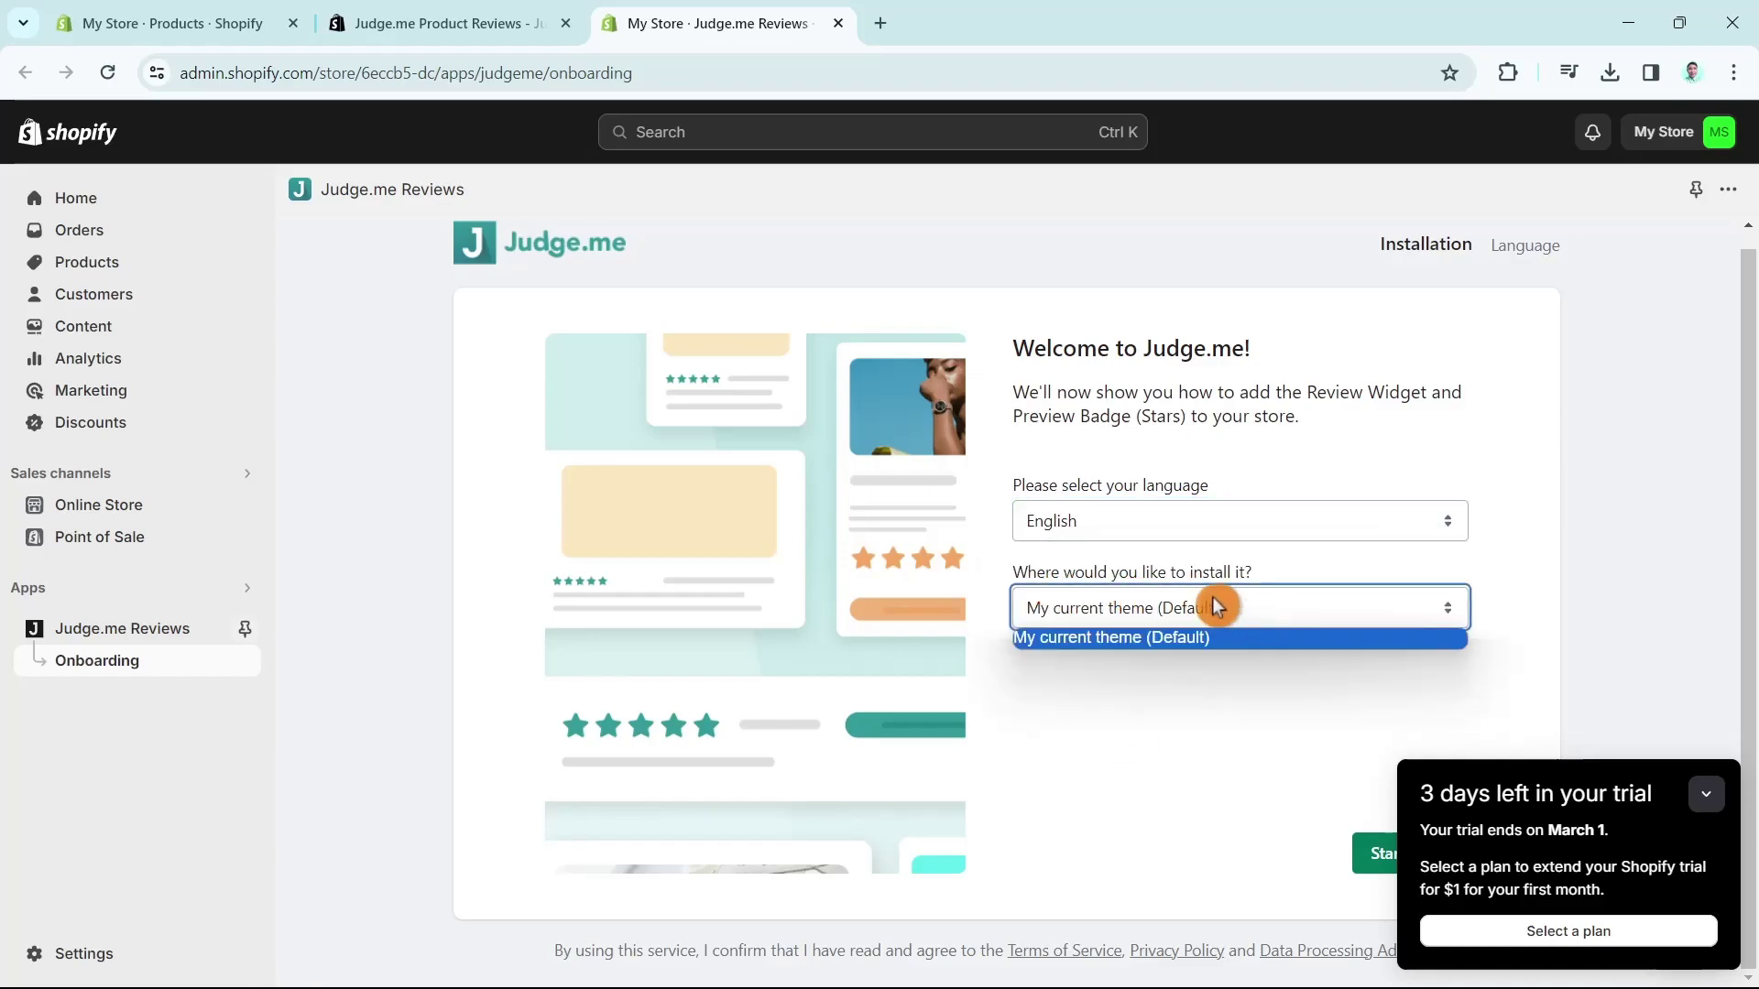
pyautogui.click(1171, 621)
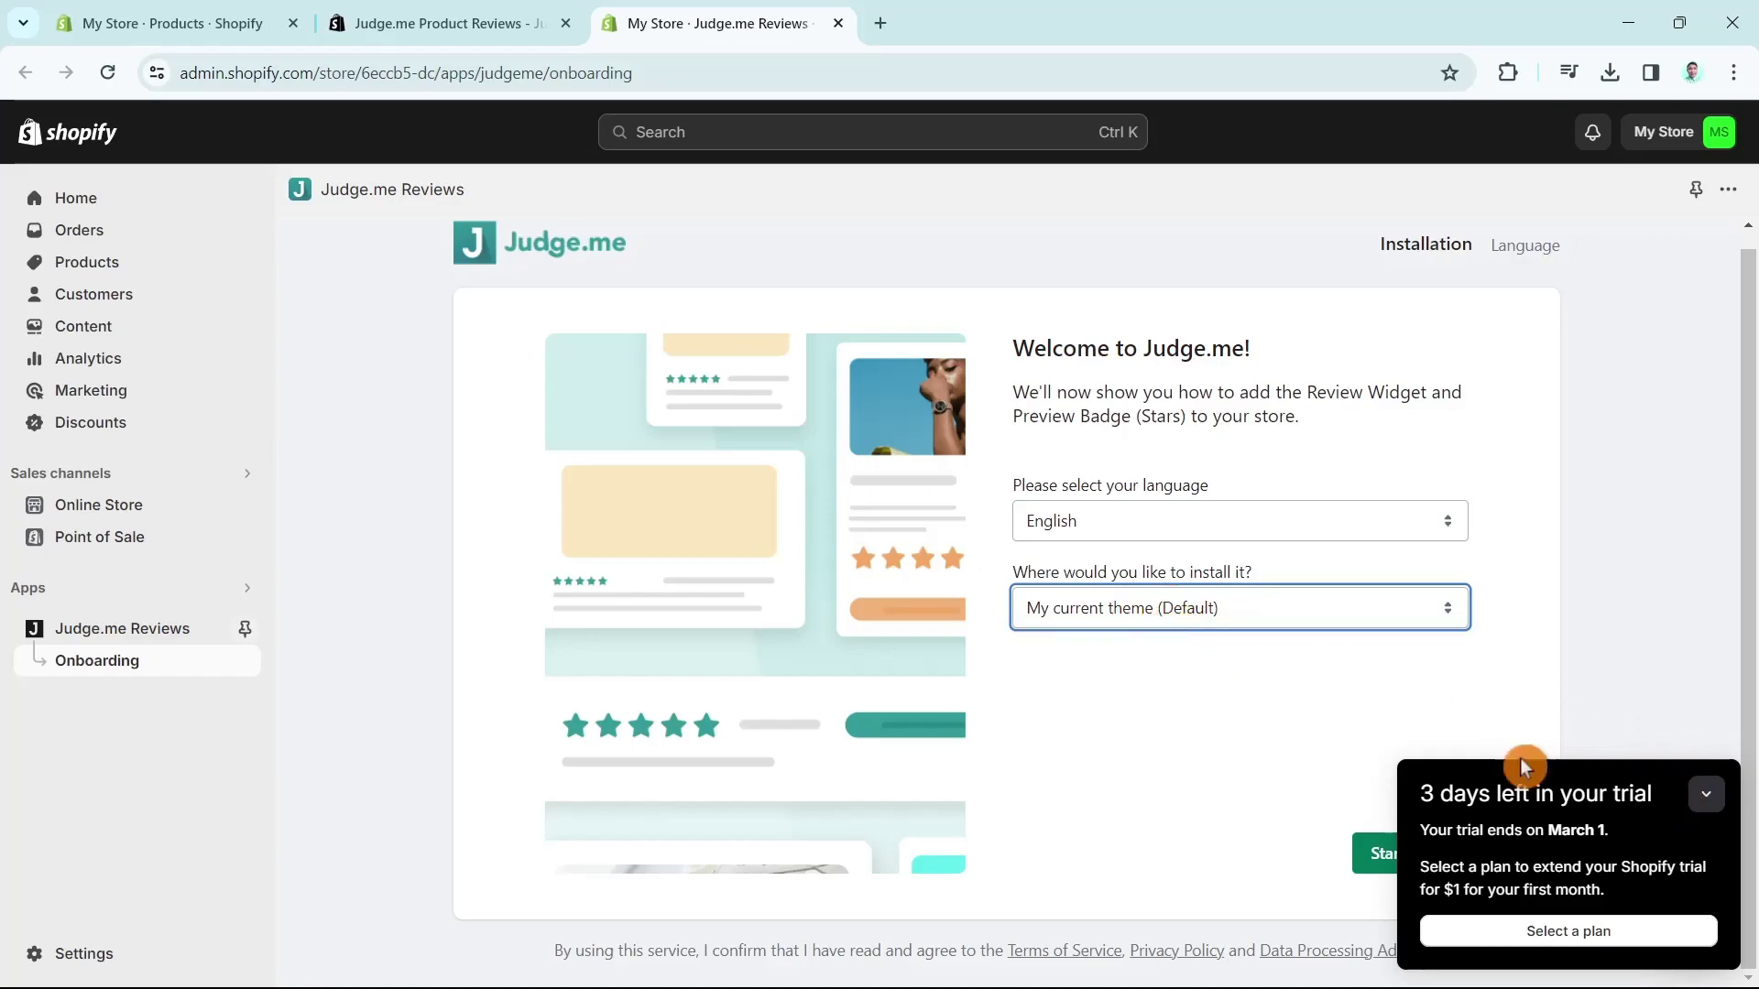
pyautogui.click(1697, 812)
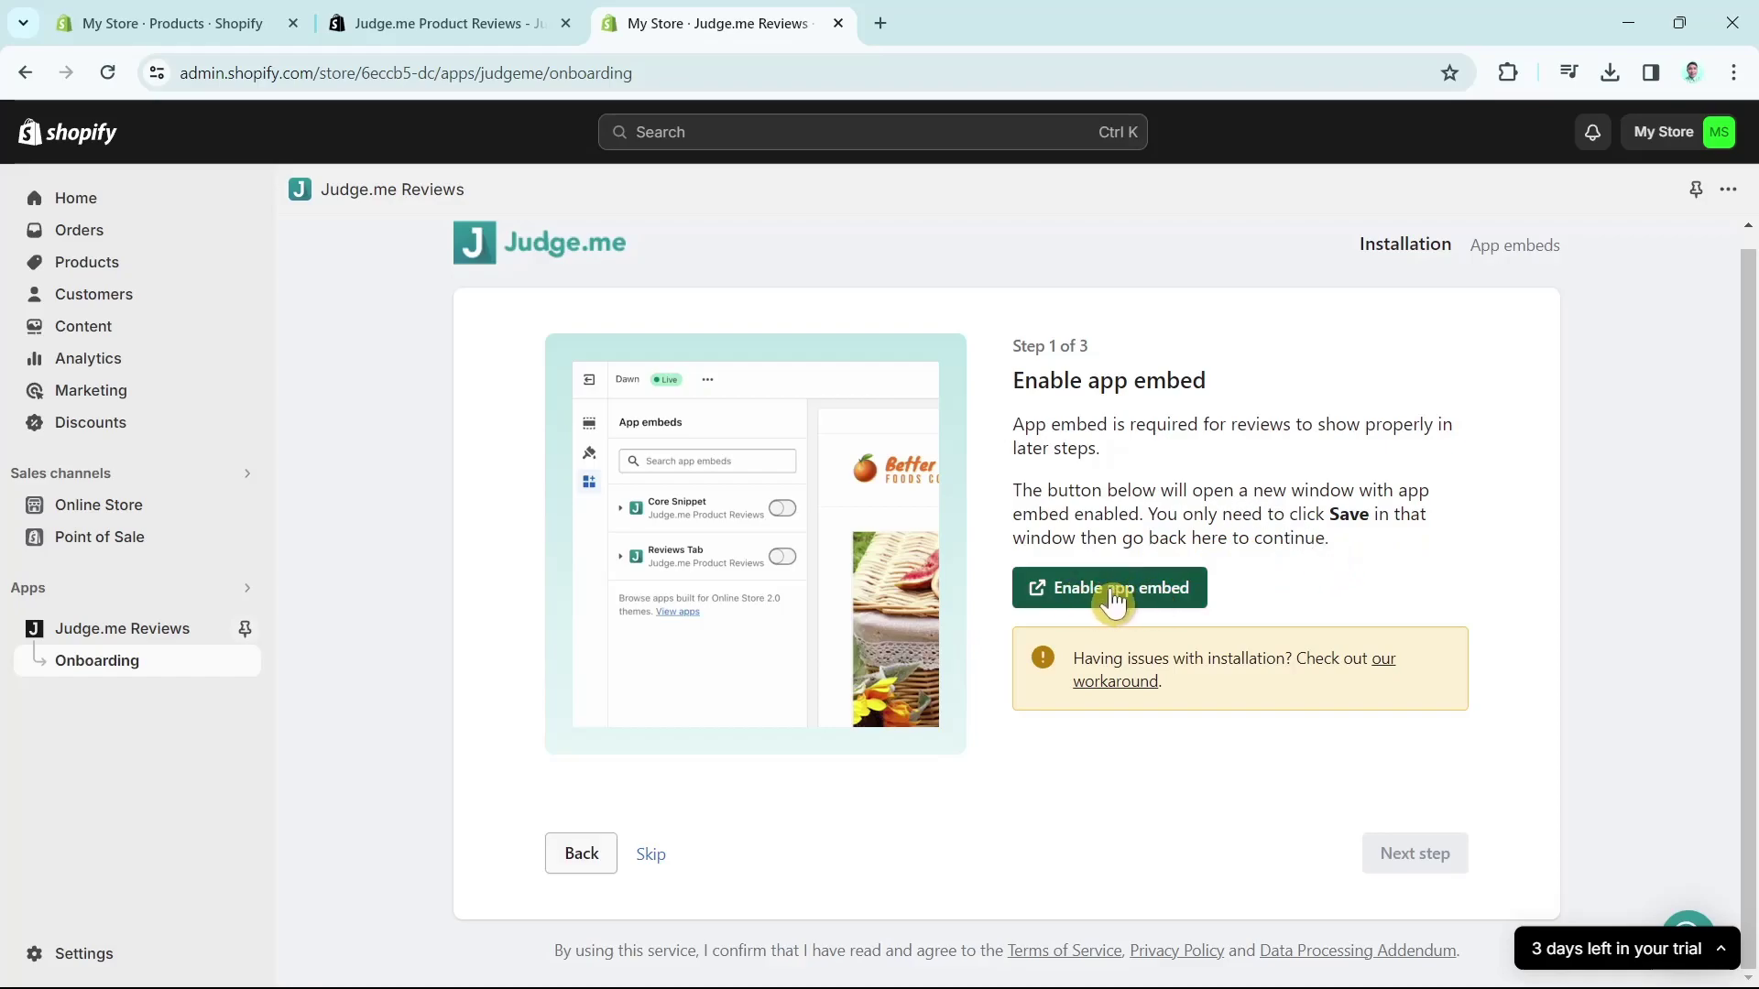
# Step: Enable the Judge.me app embed in the store theme and continue to the Review Widget setup
pyautogui.click(1142, 603)
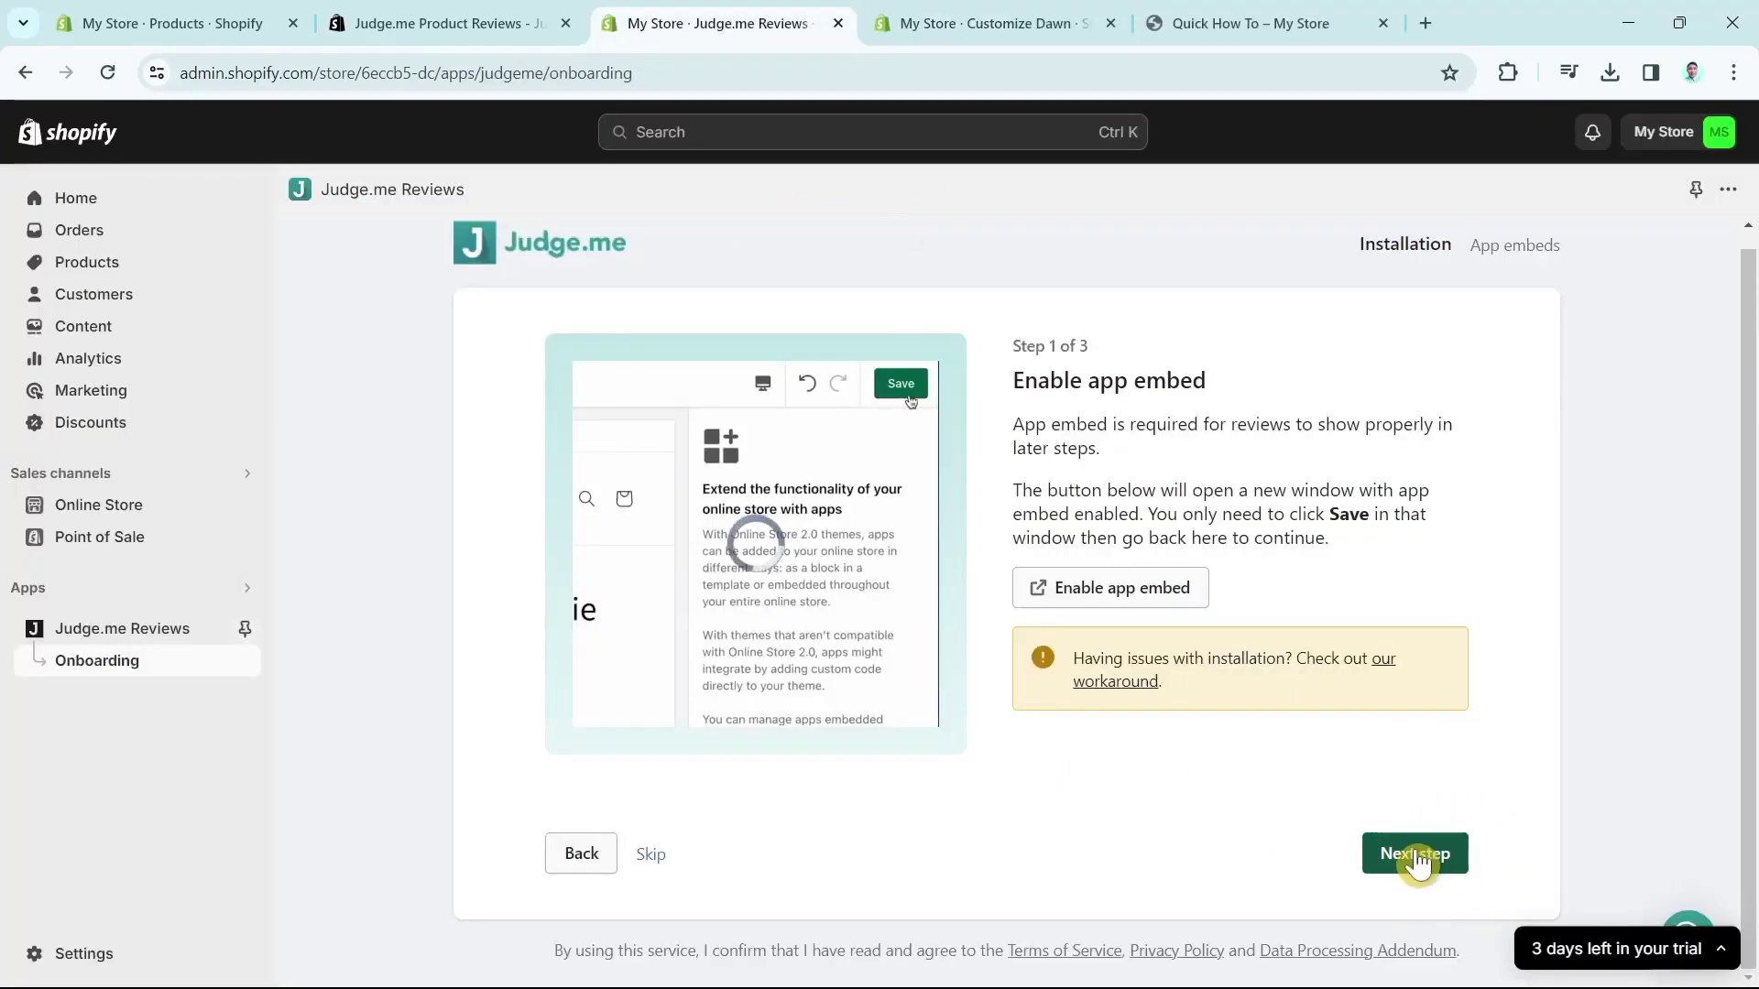
pyautogui.click(1419, 861)
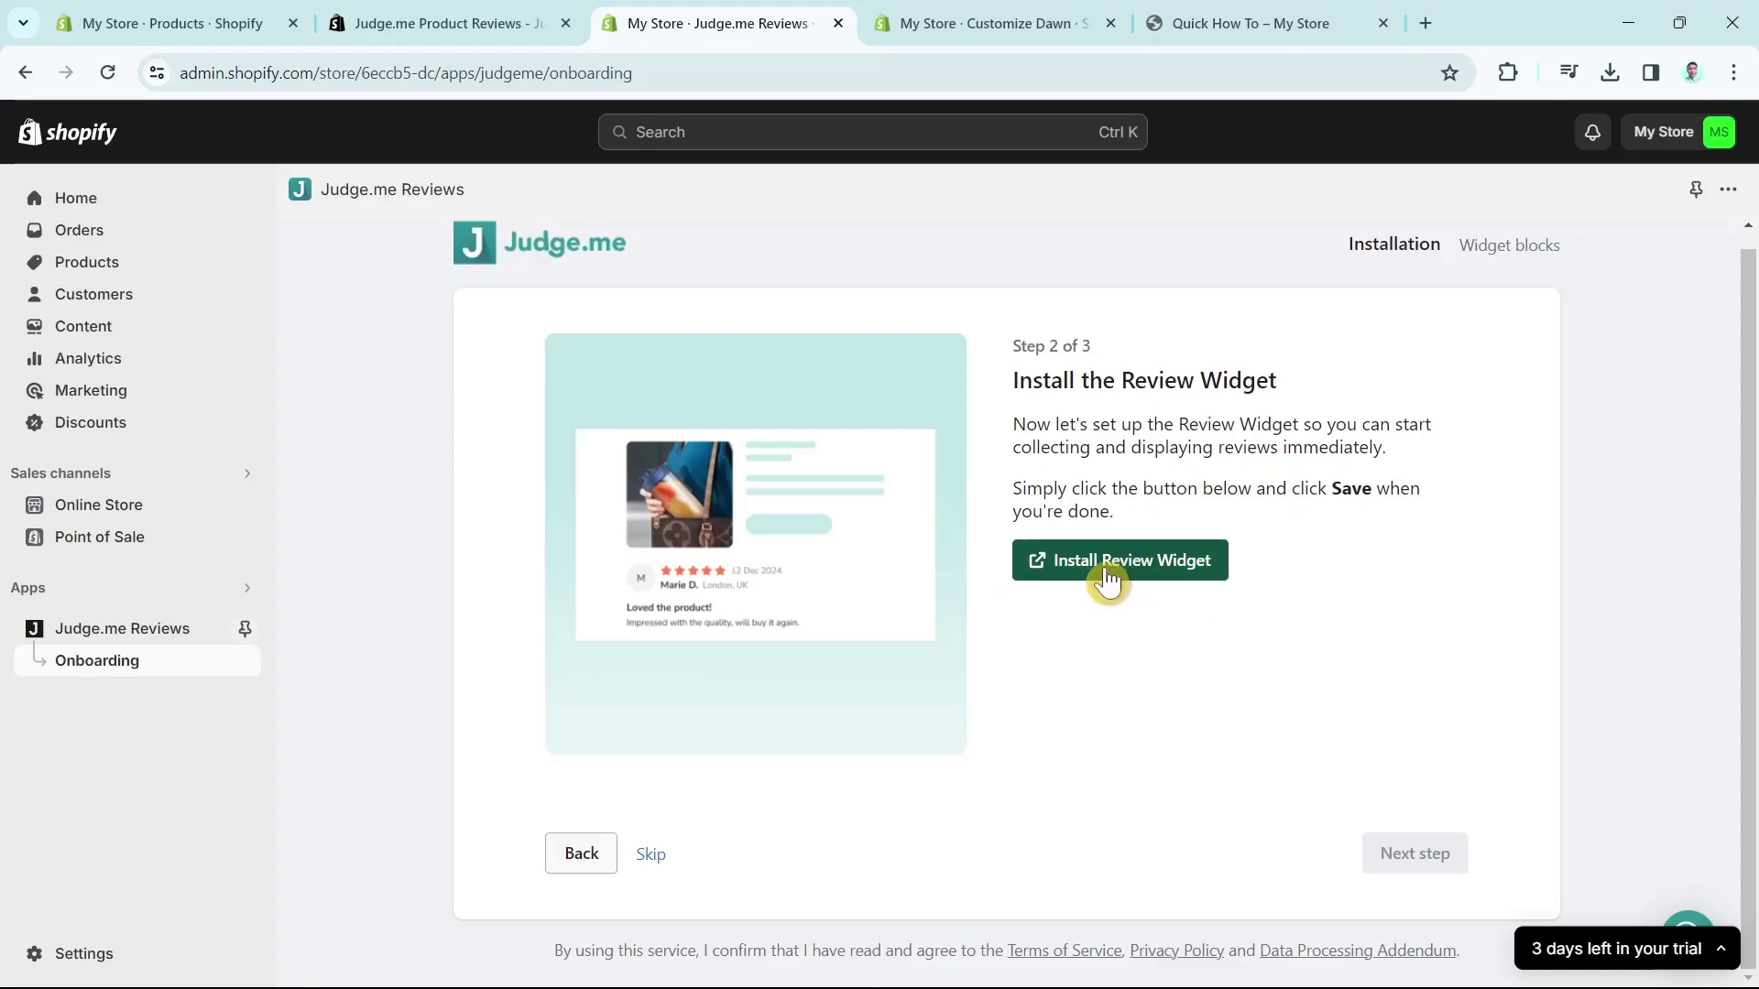
# Step: Add the Judge.me Review Widget to the Default product template, closing the extra product page and dismissing the placement hint
pyautogui.click(1178, 568)
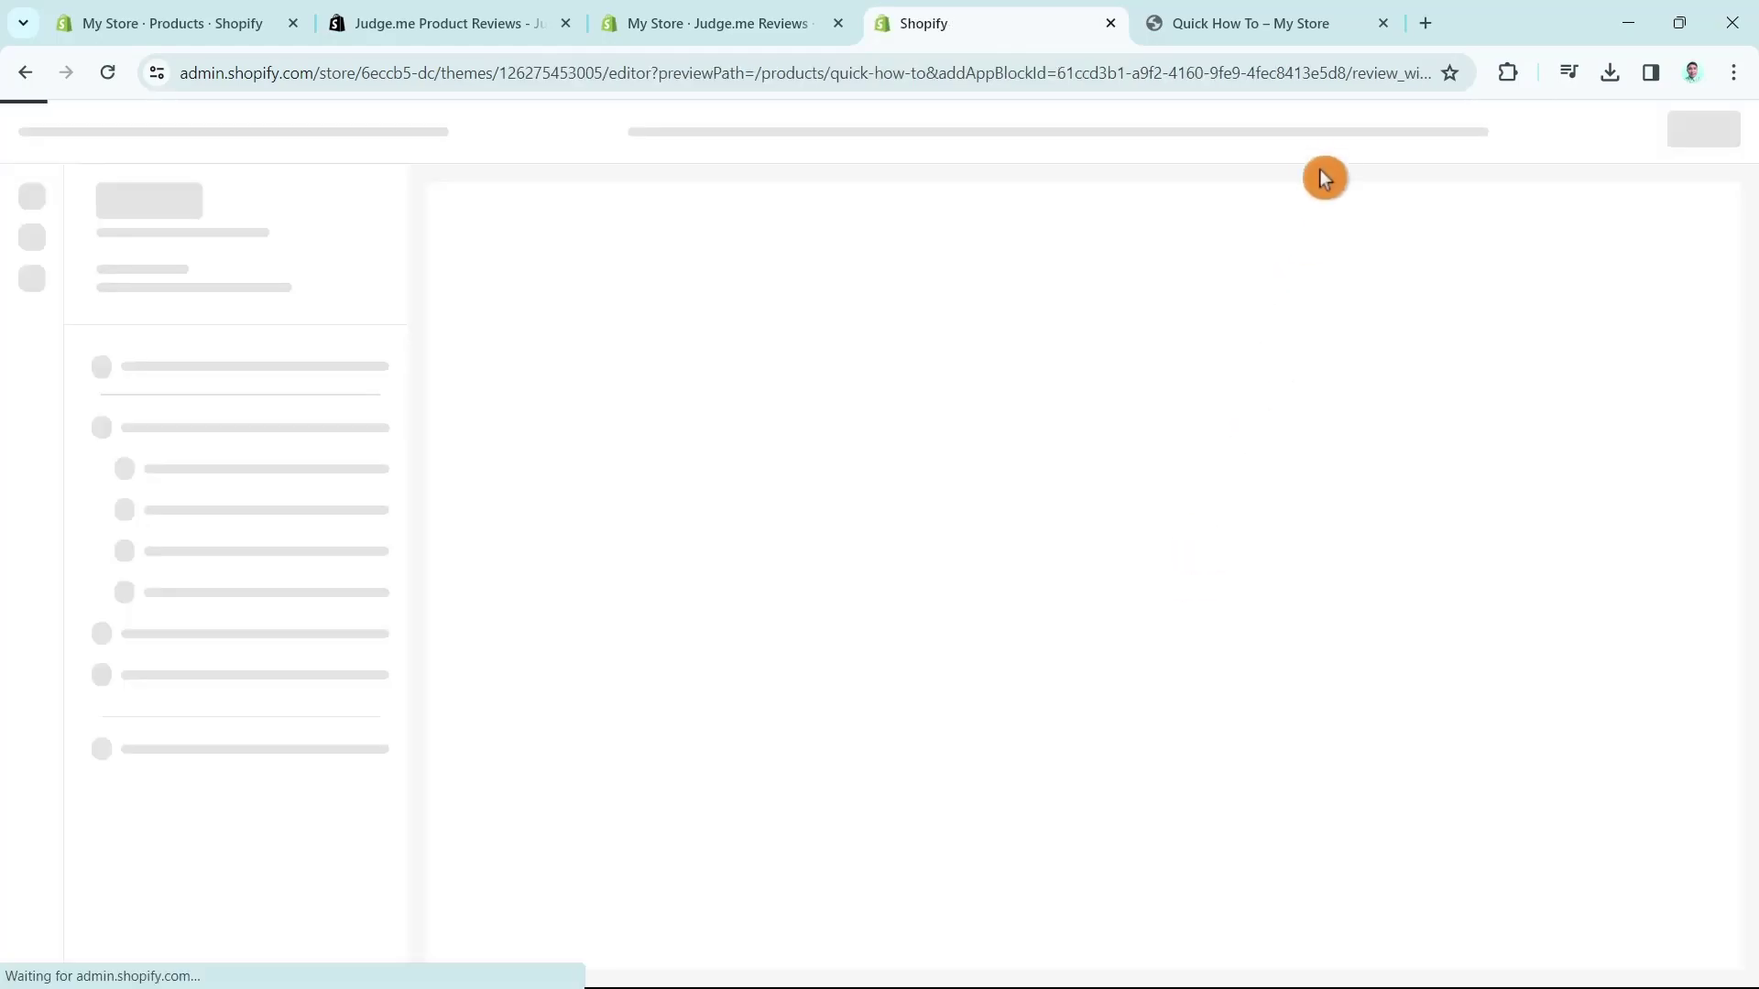
pyautogui.click(1390, 25)
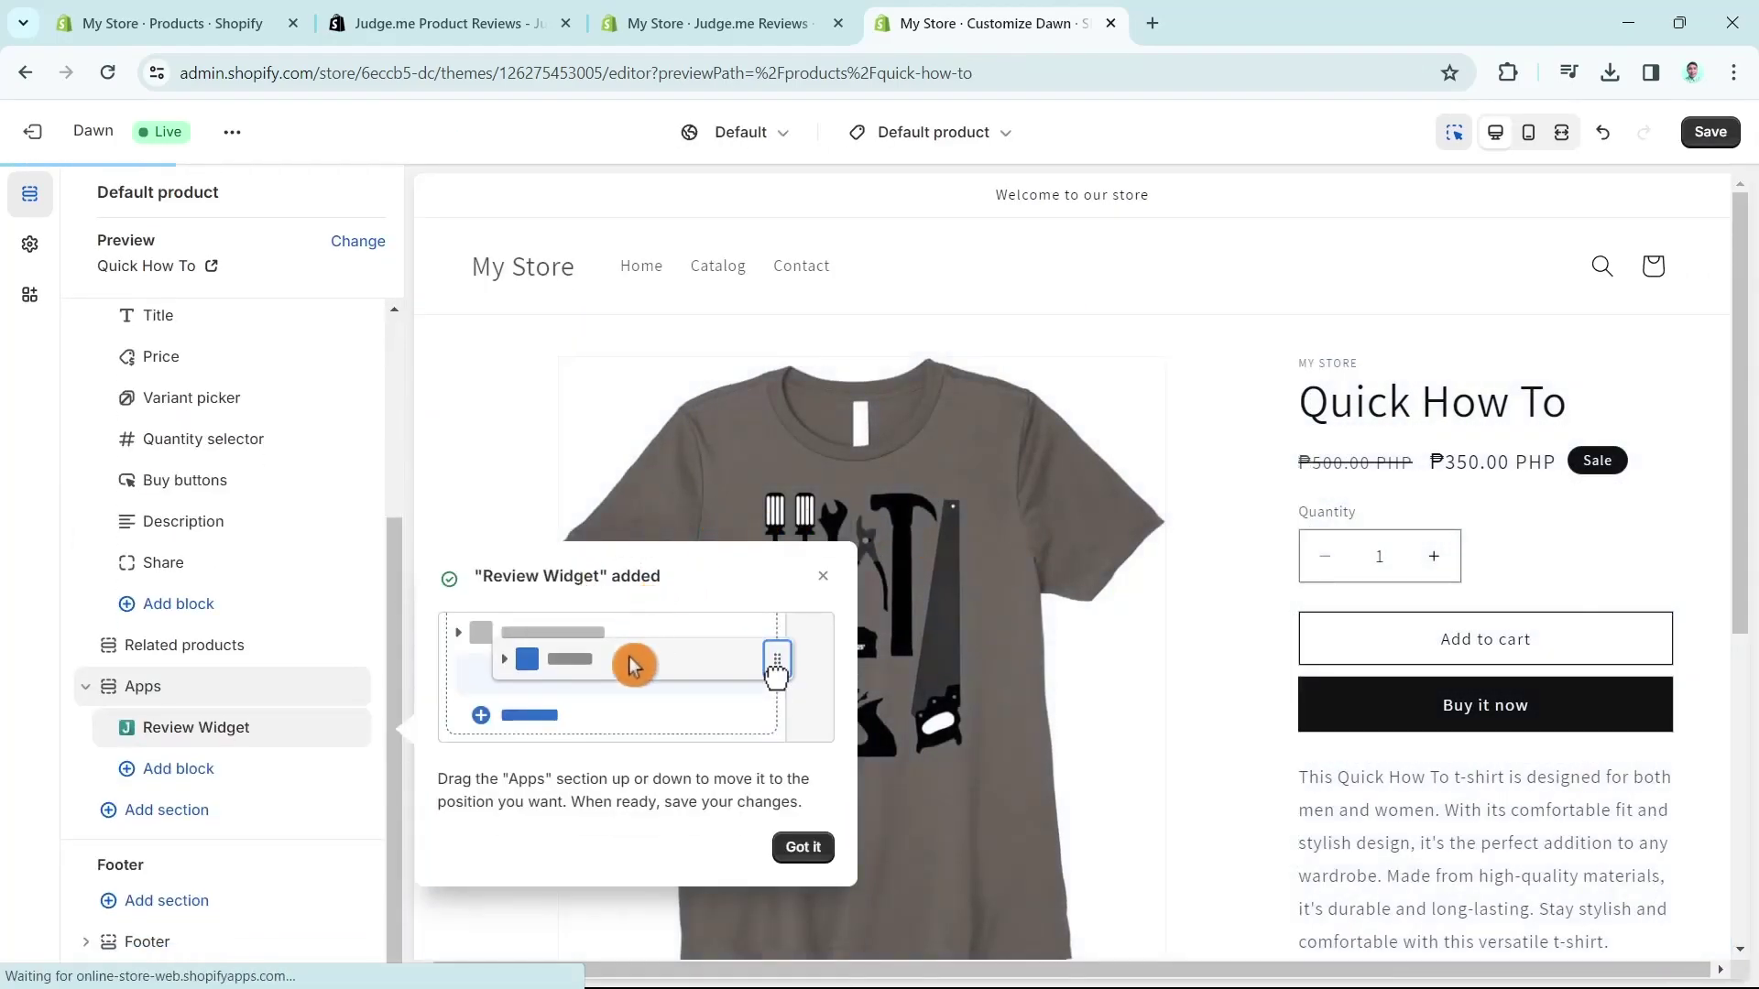
pyautogui.click(786, 852)
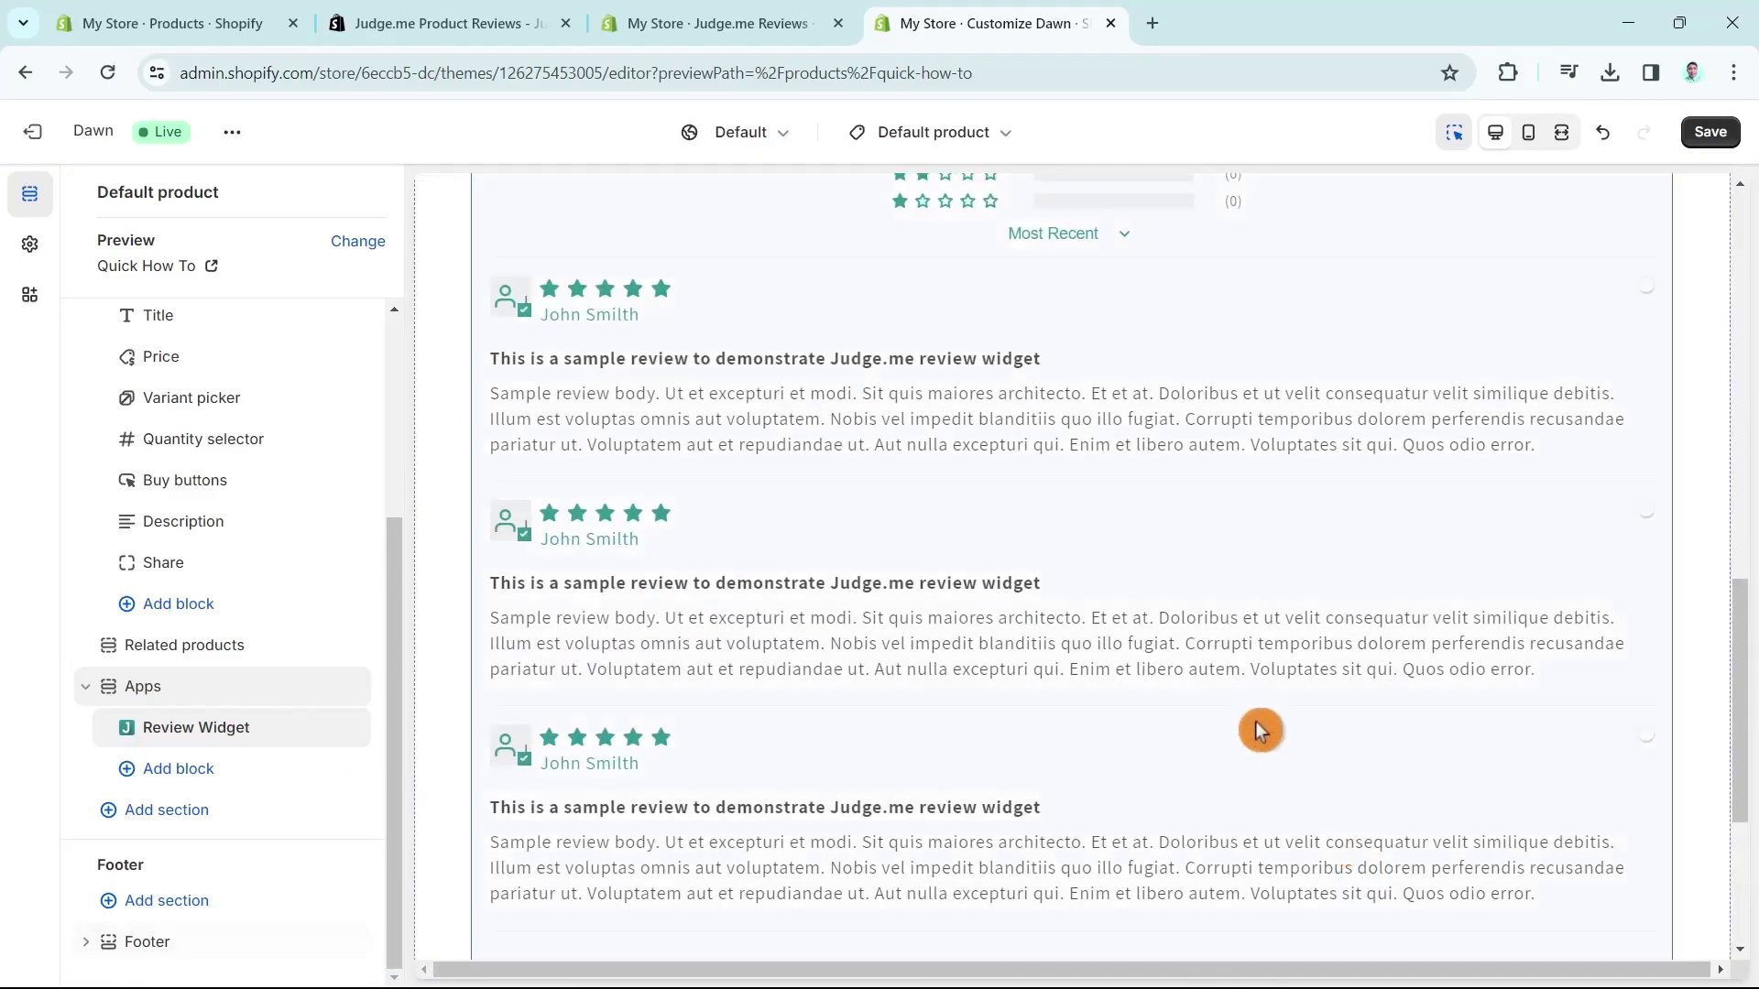
# Step: Check the Review Widget in the product page preview and the Judge.me app embed, and save the theme changes
pyautogui.scroll(4, 1355, 844)
pyautogui.scroll(-6, 1330, 782)
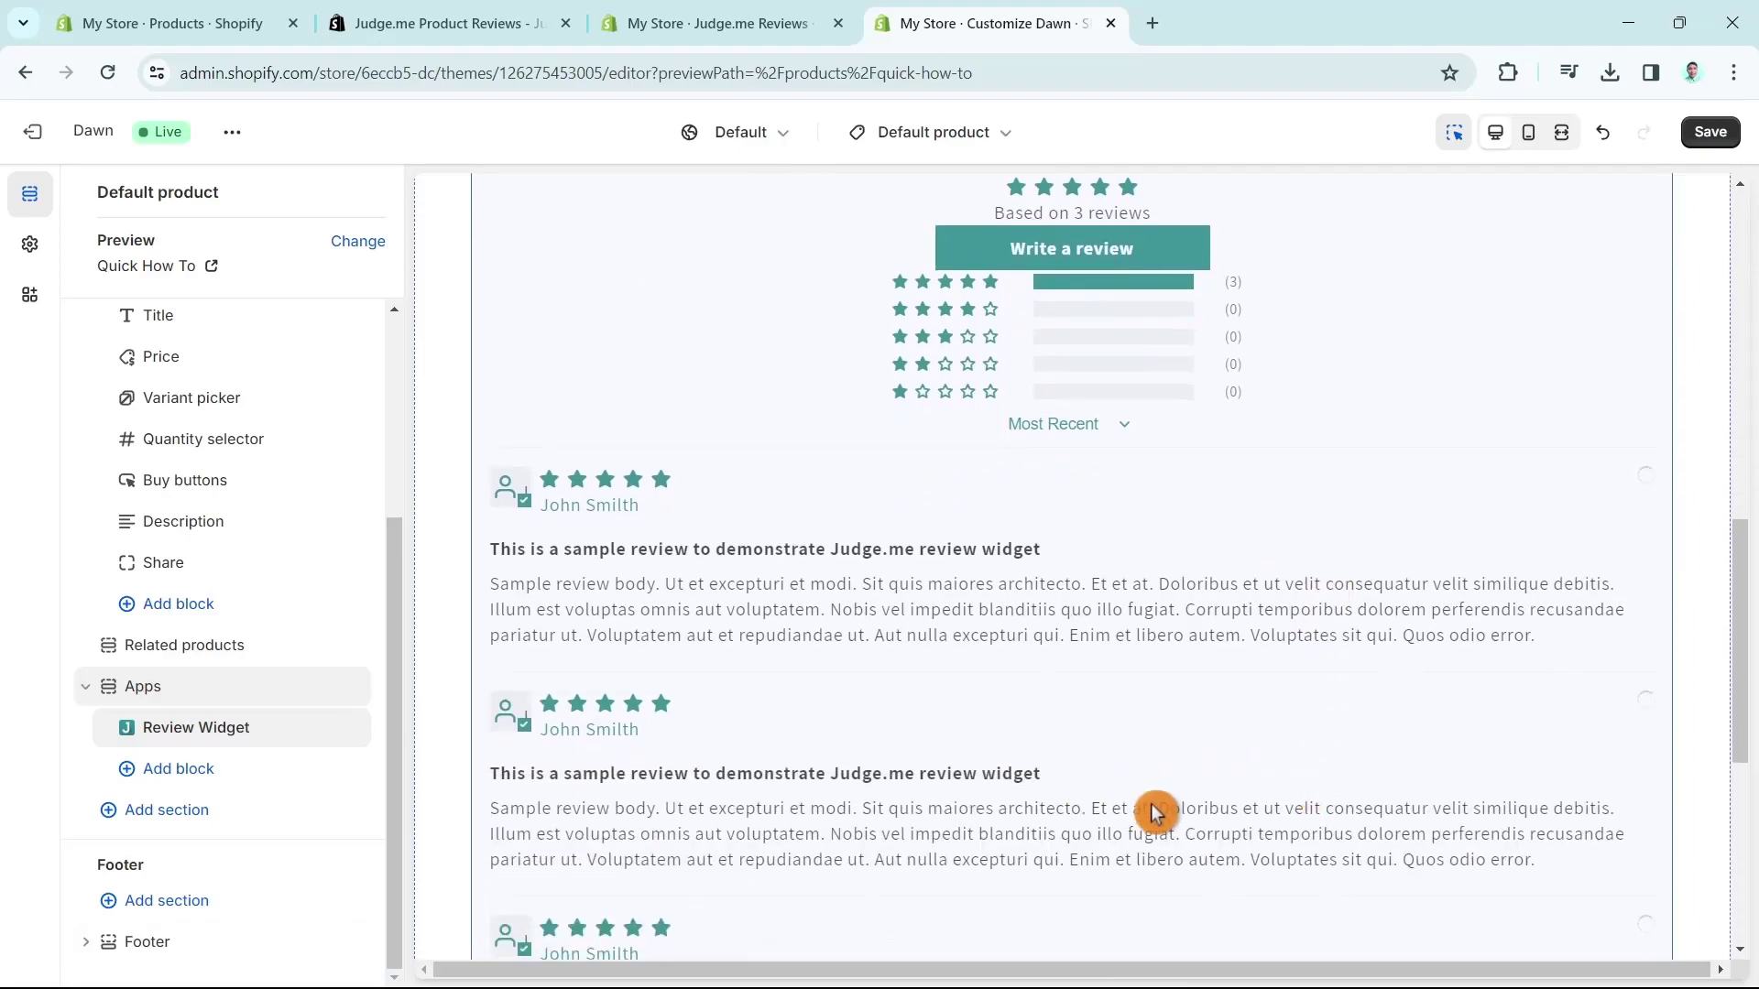
pyautogui.scroll(2, 1384, 825)
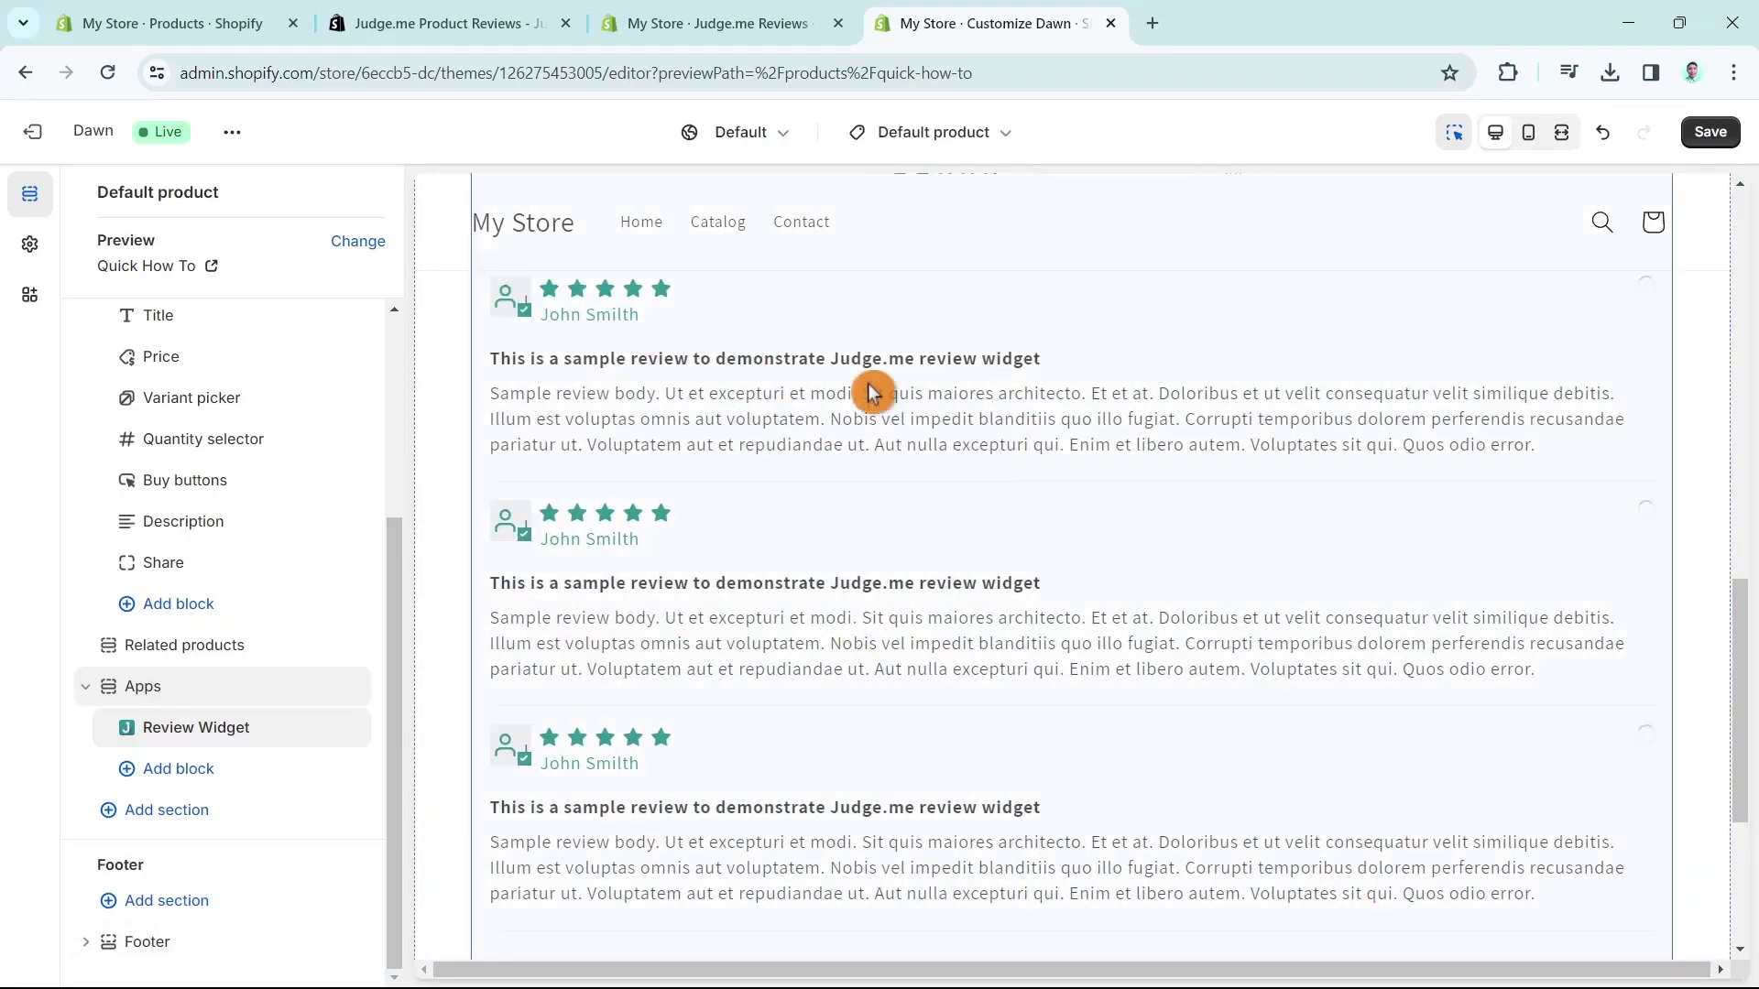
pyautogui.scroll(4, 1356, 765)
pyautogui.scroll(10, 1052, 840)
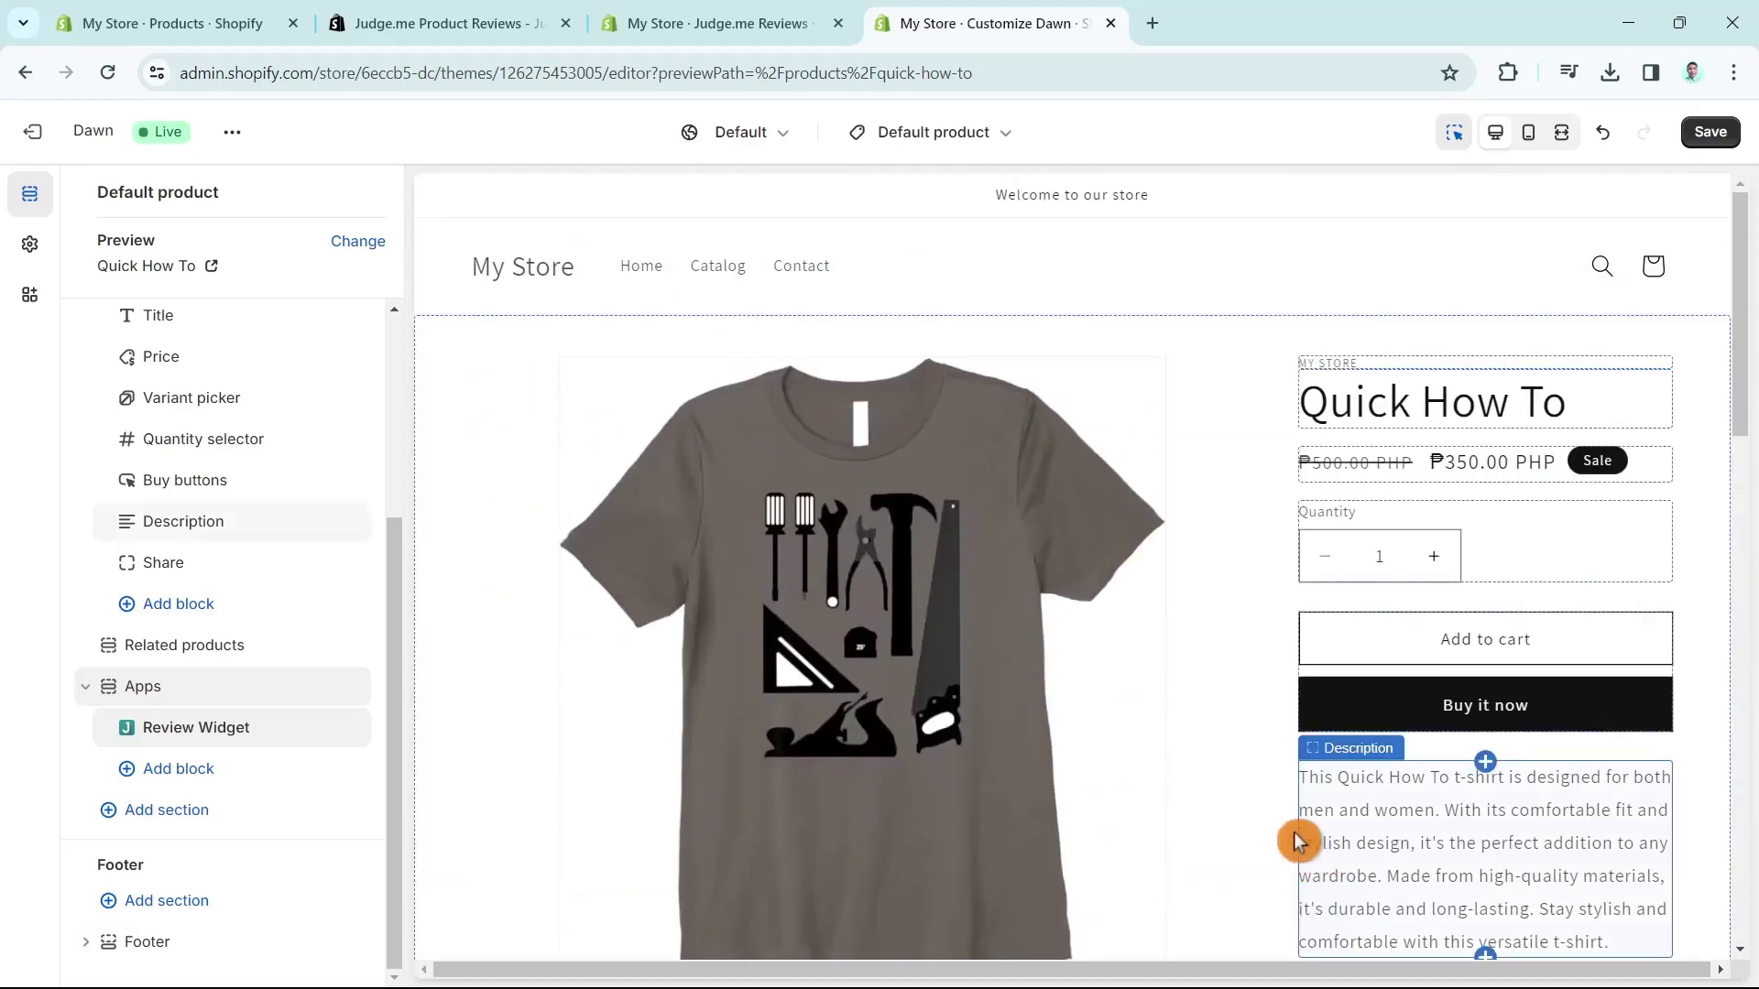
pyautogui.click(229, 137)
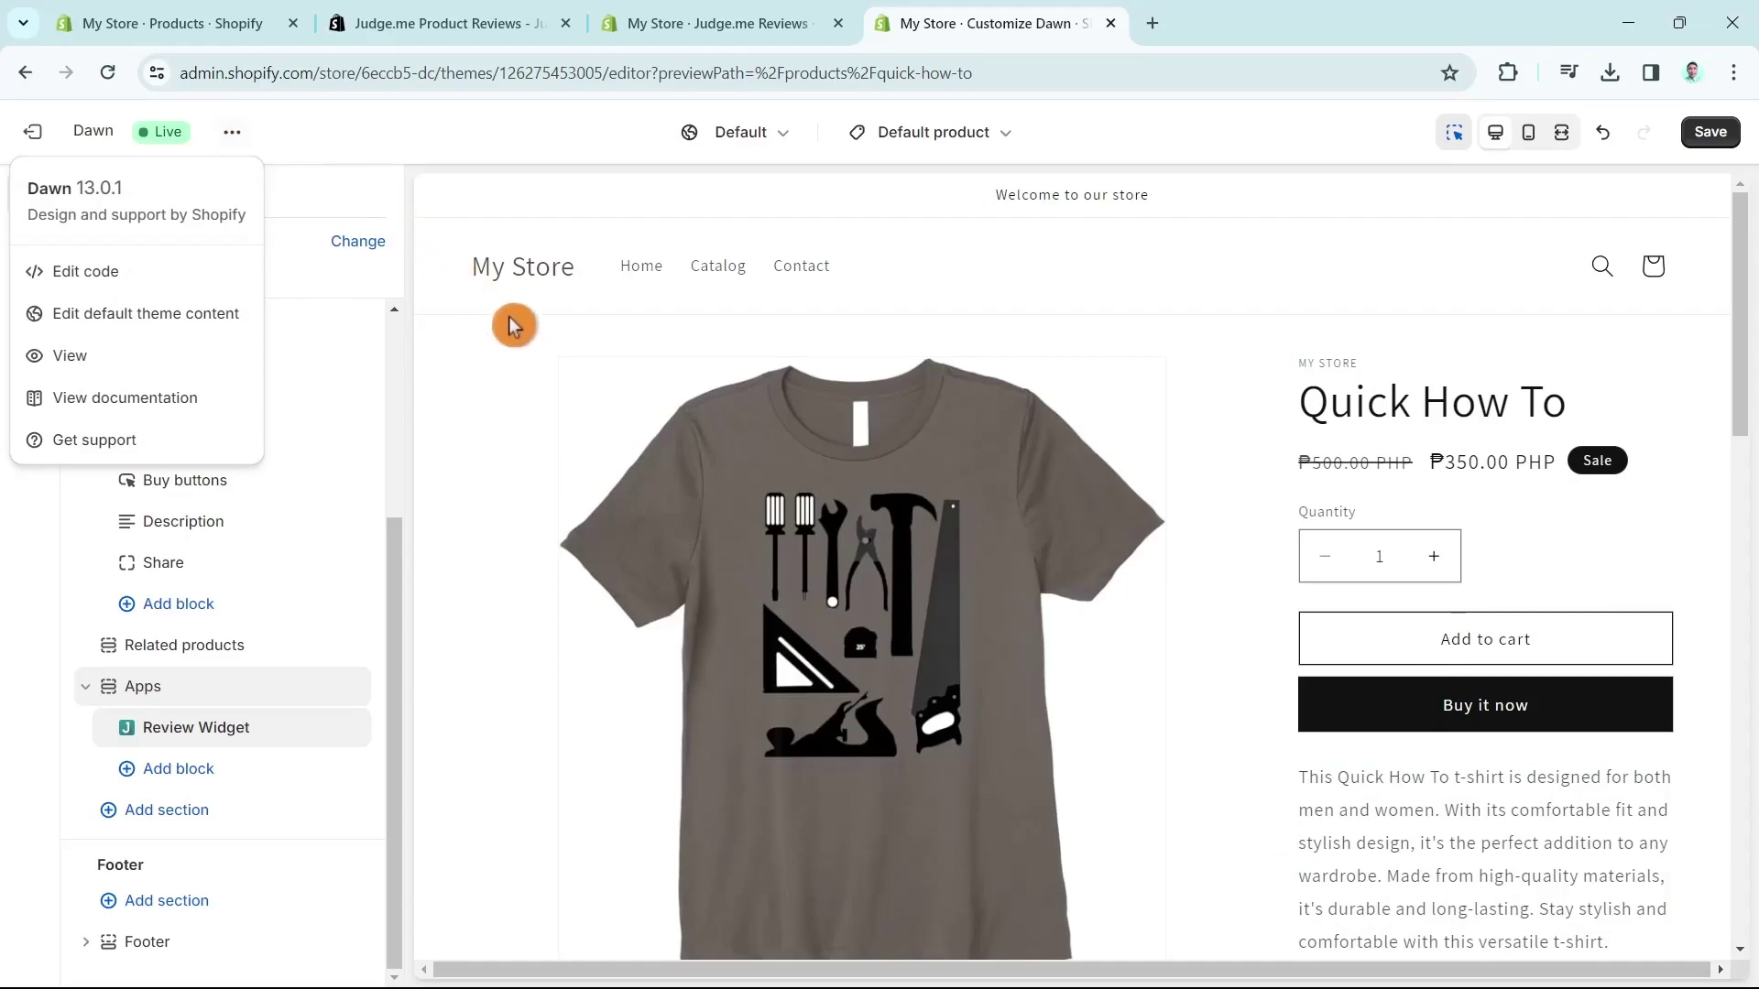
pyautogui.click(461, 207)
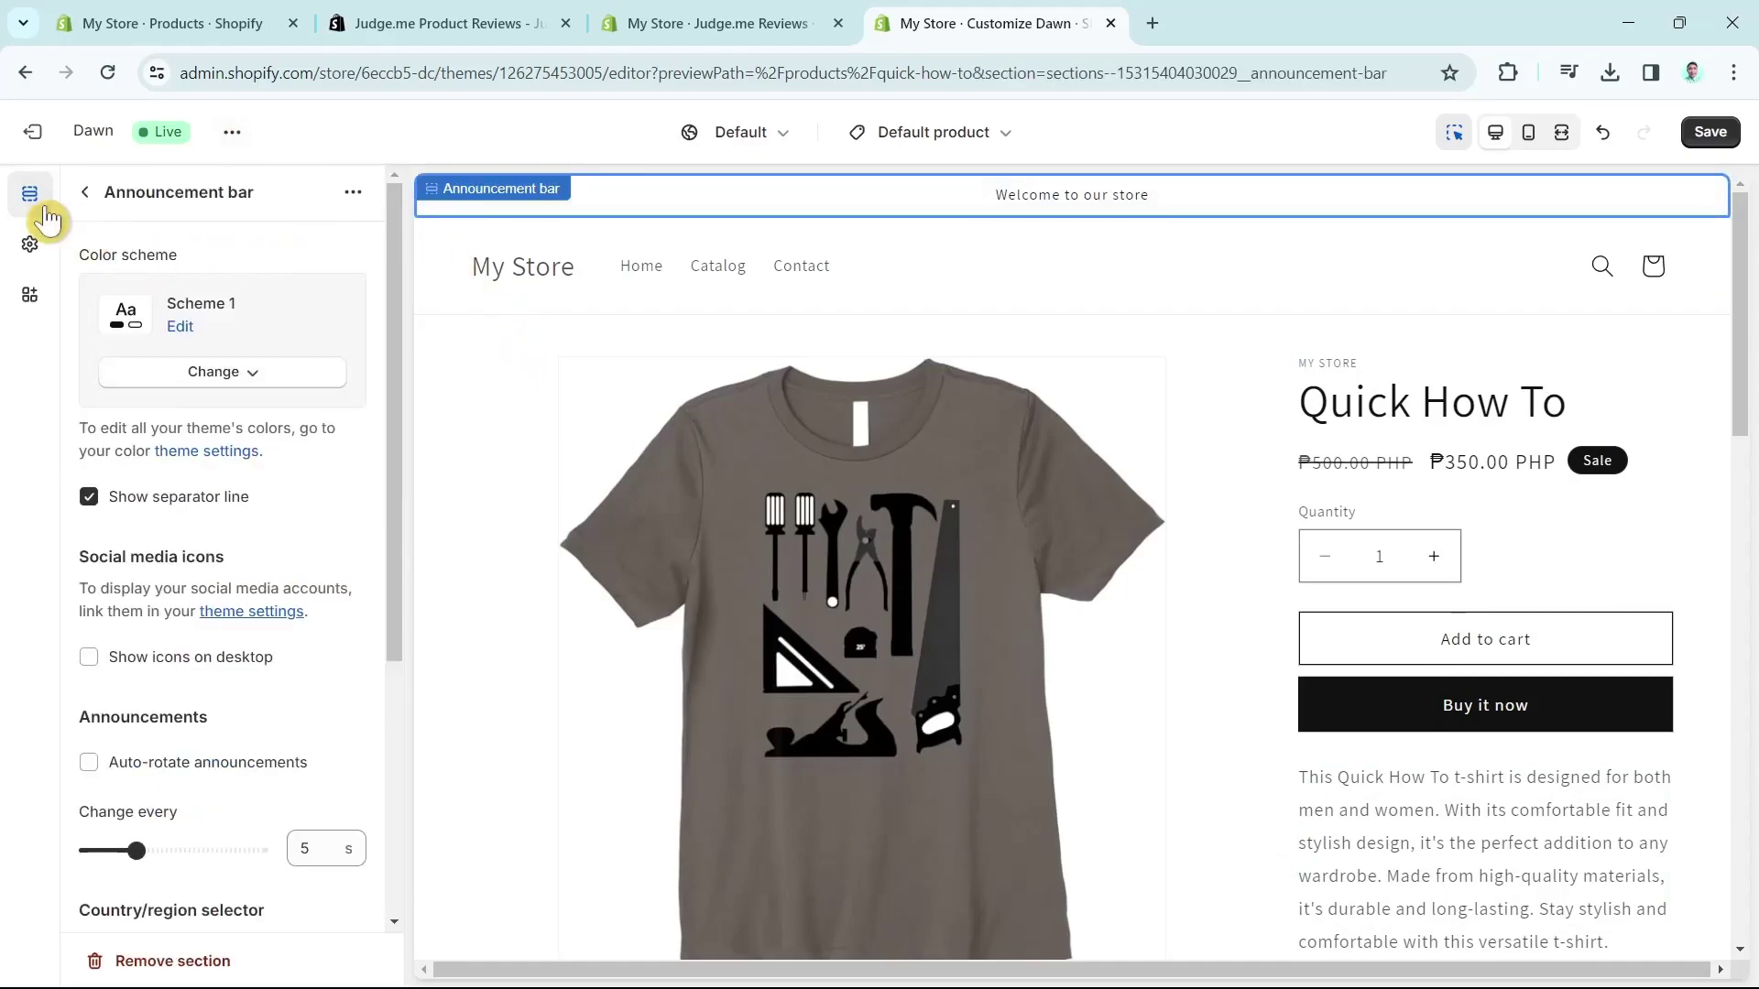
pyautogui.click(29, 298)
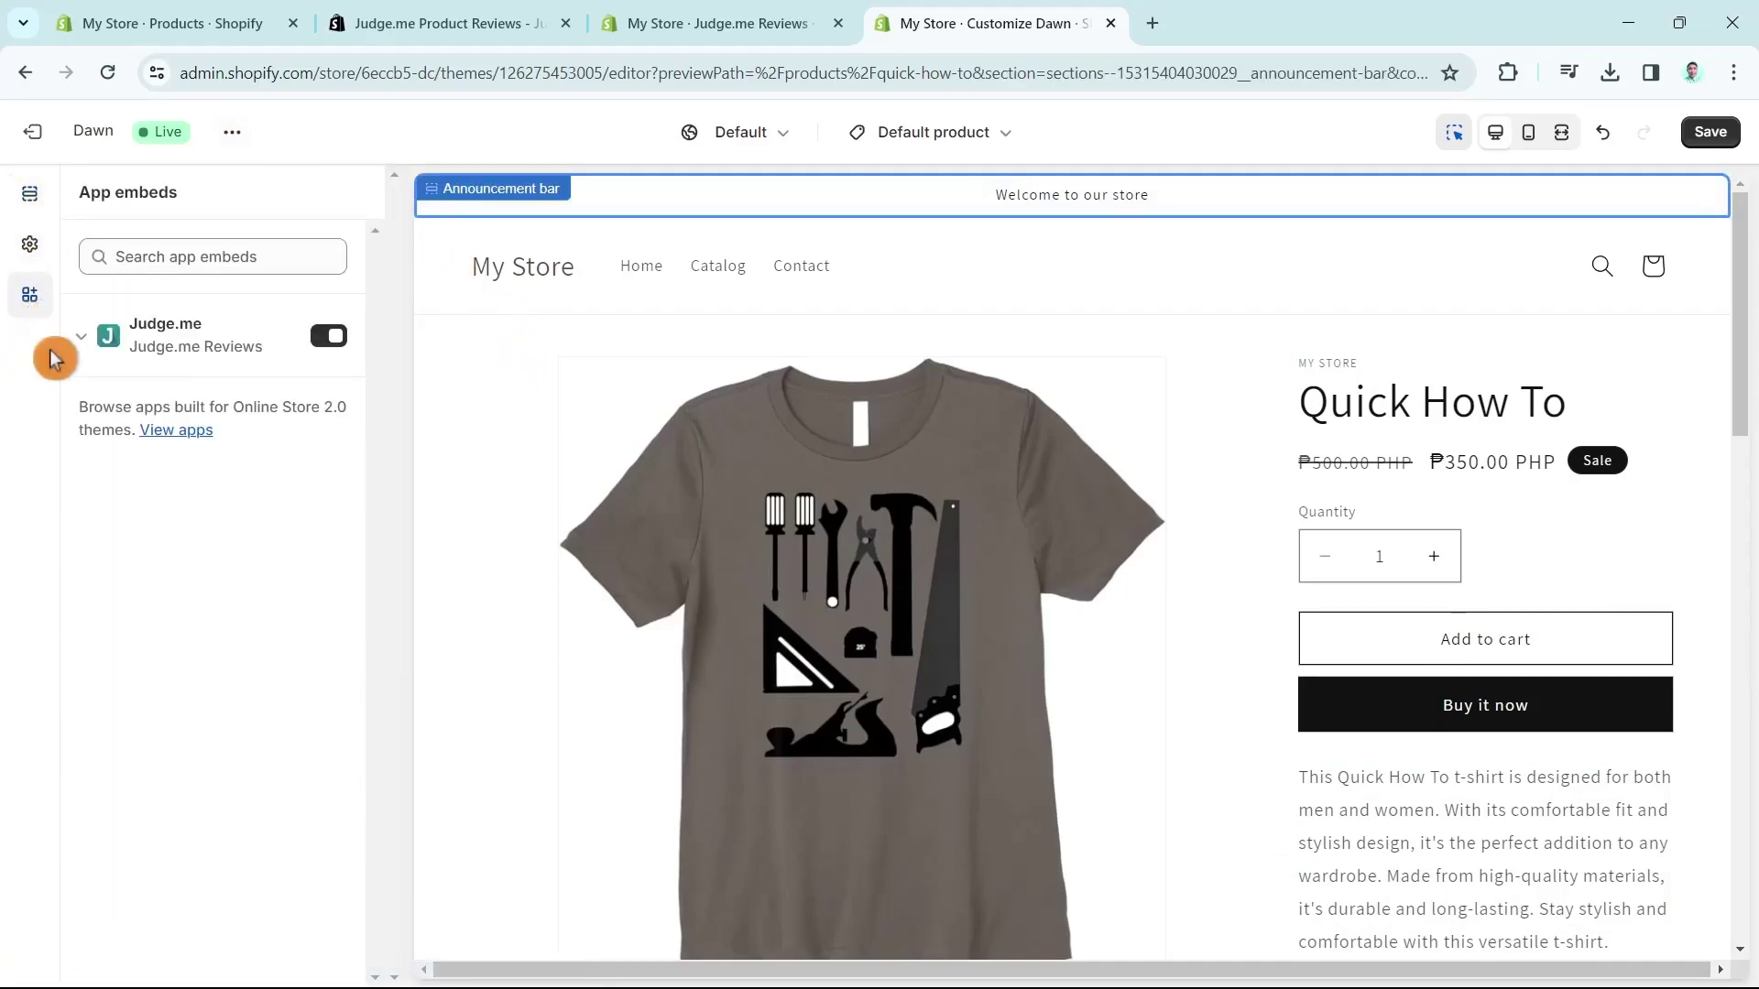
pyautogui.click(1708, 137)
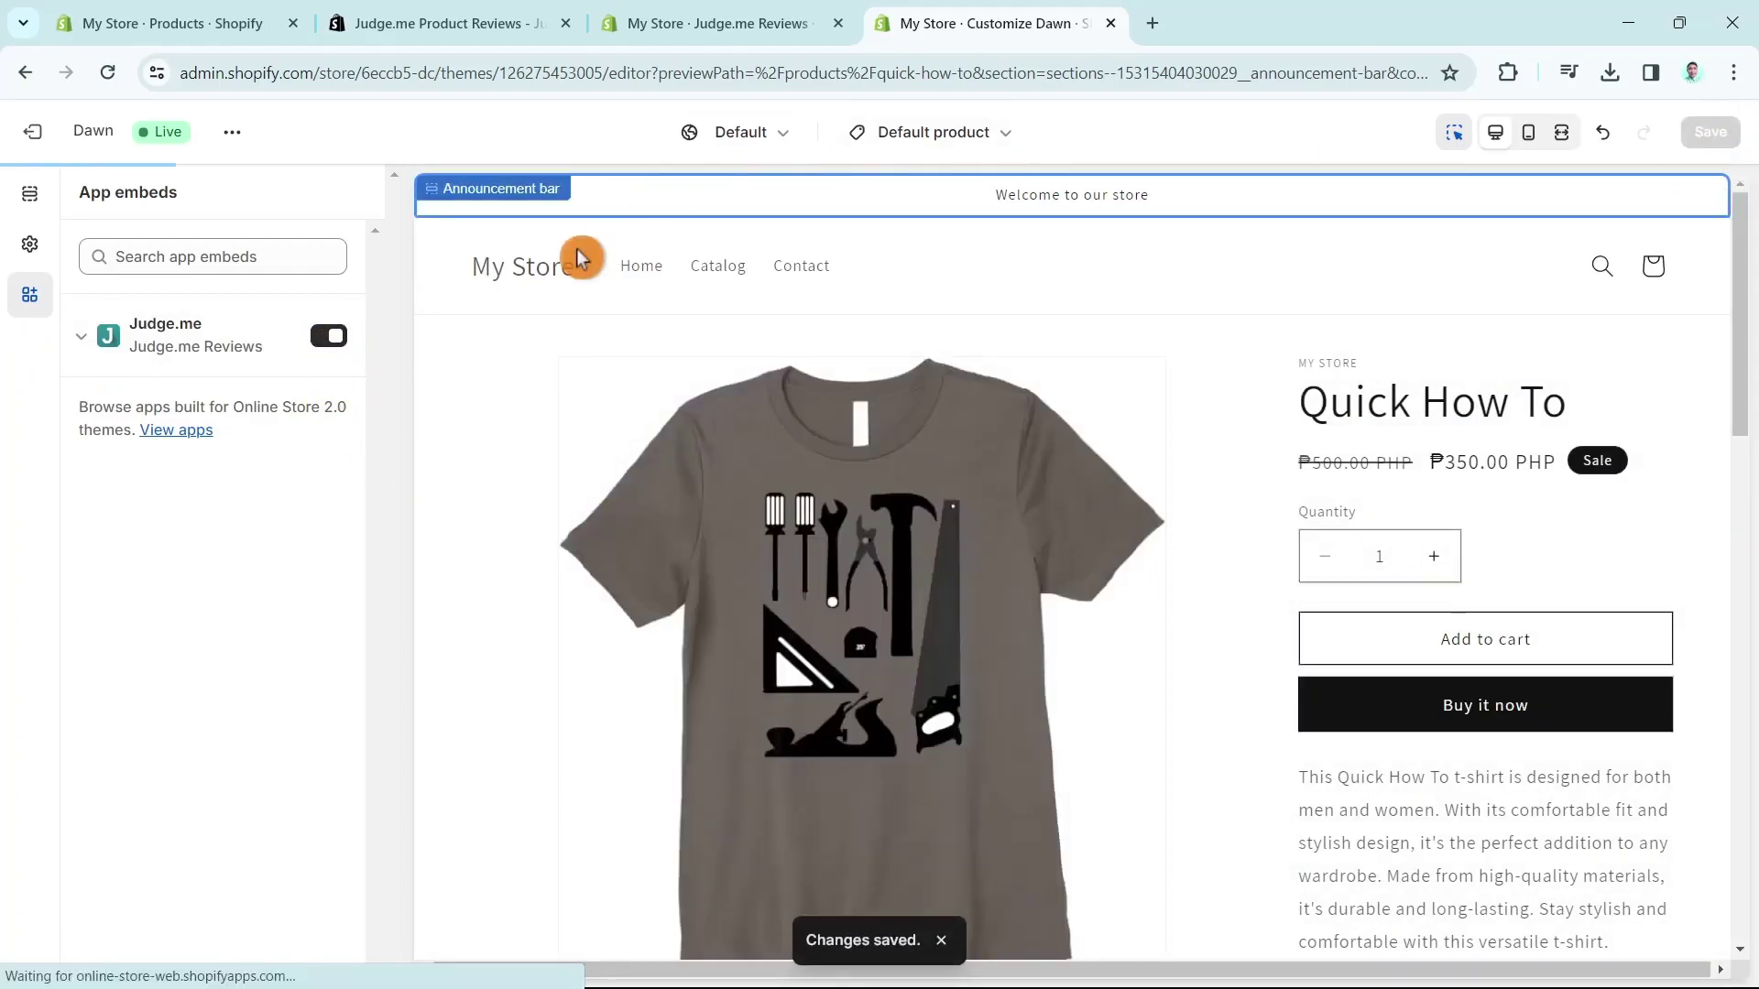
# Step: View the live store and inspect the Customer Reviews section on the Quick How To product page from the catalog
pyautogui.click(235, 135)
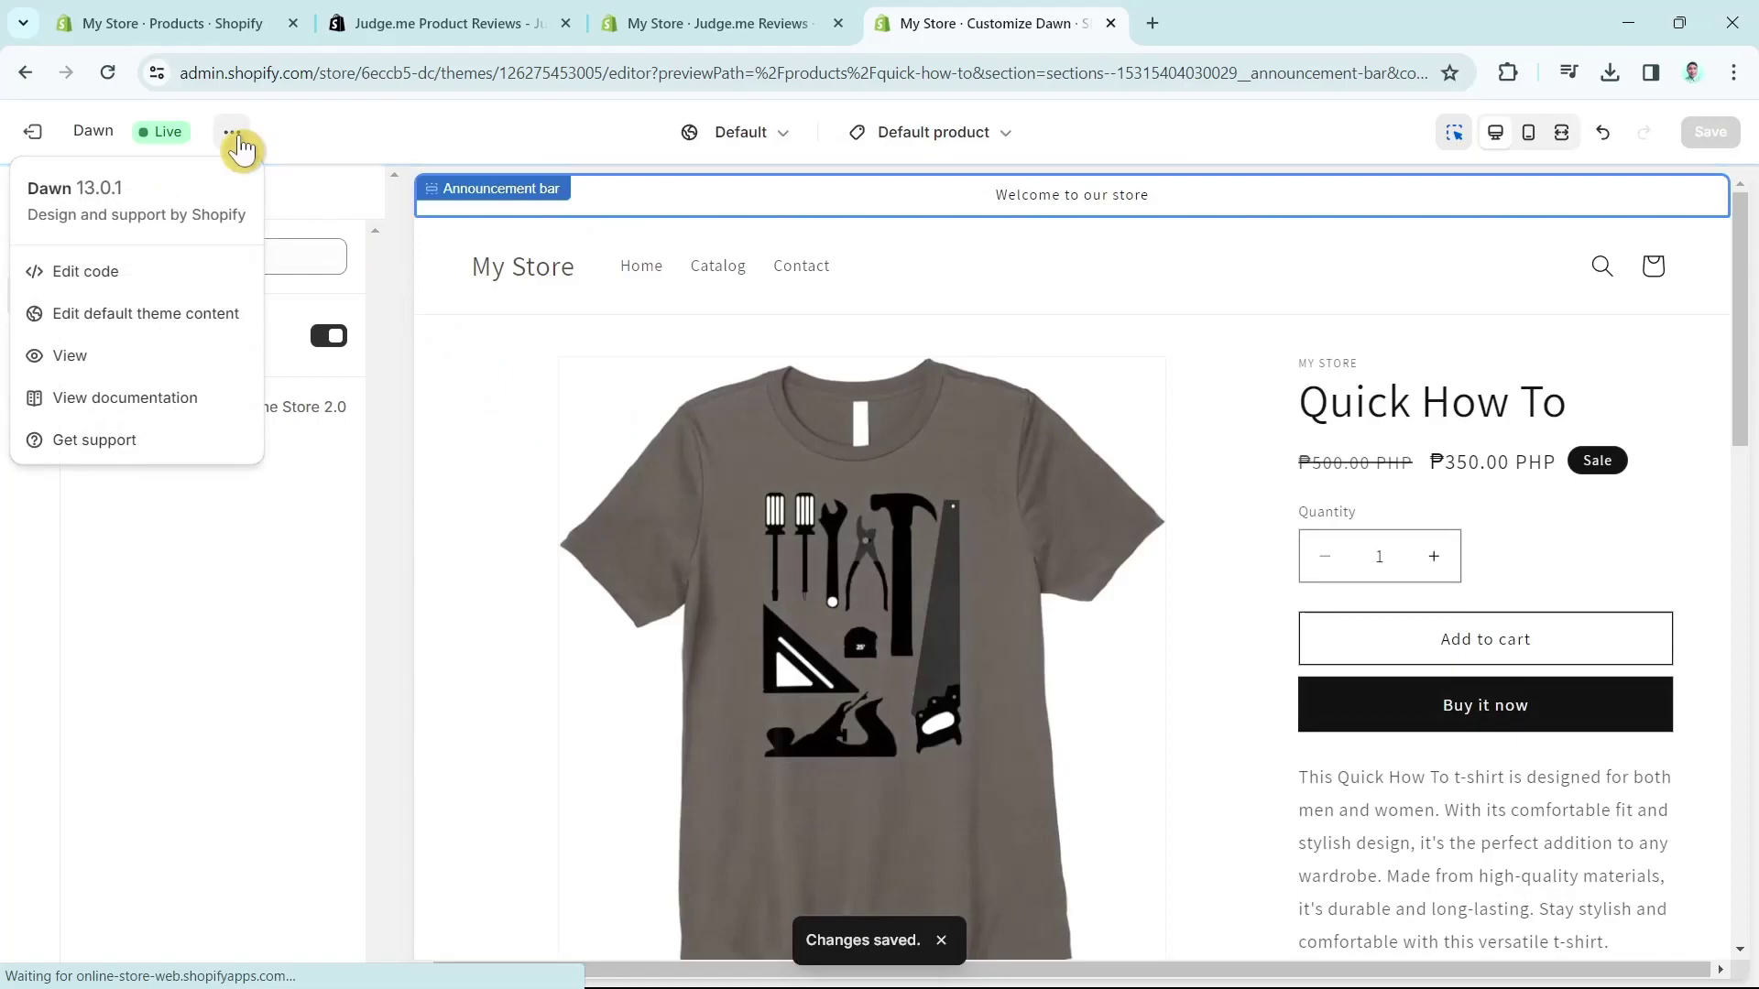
pyautogui.click(139, 364)
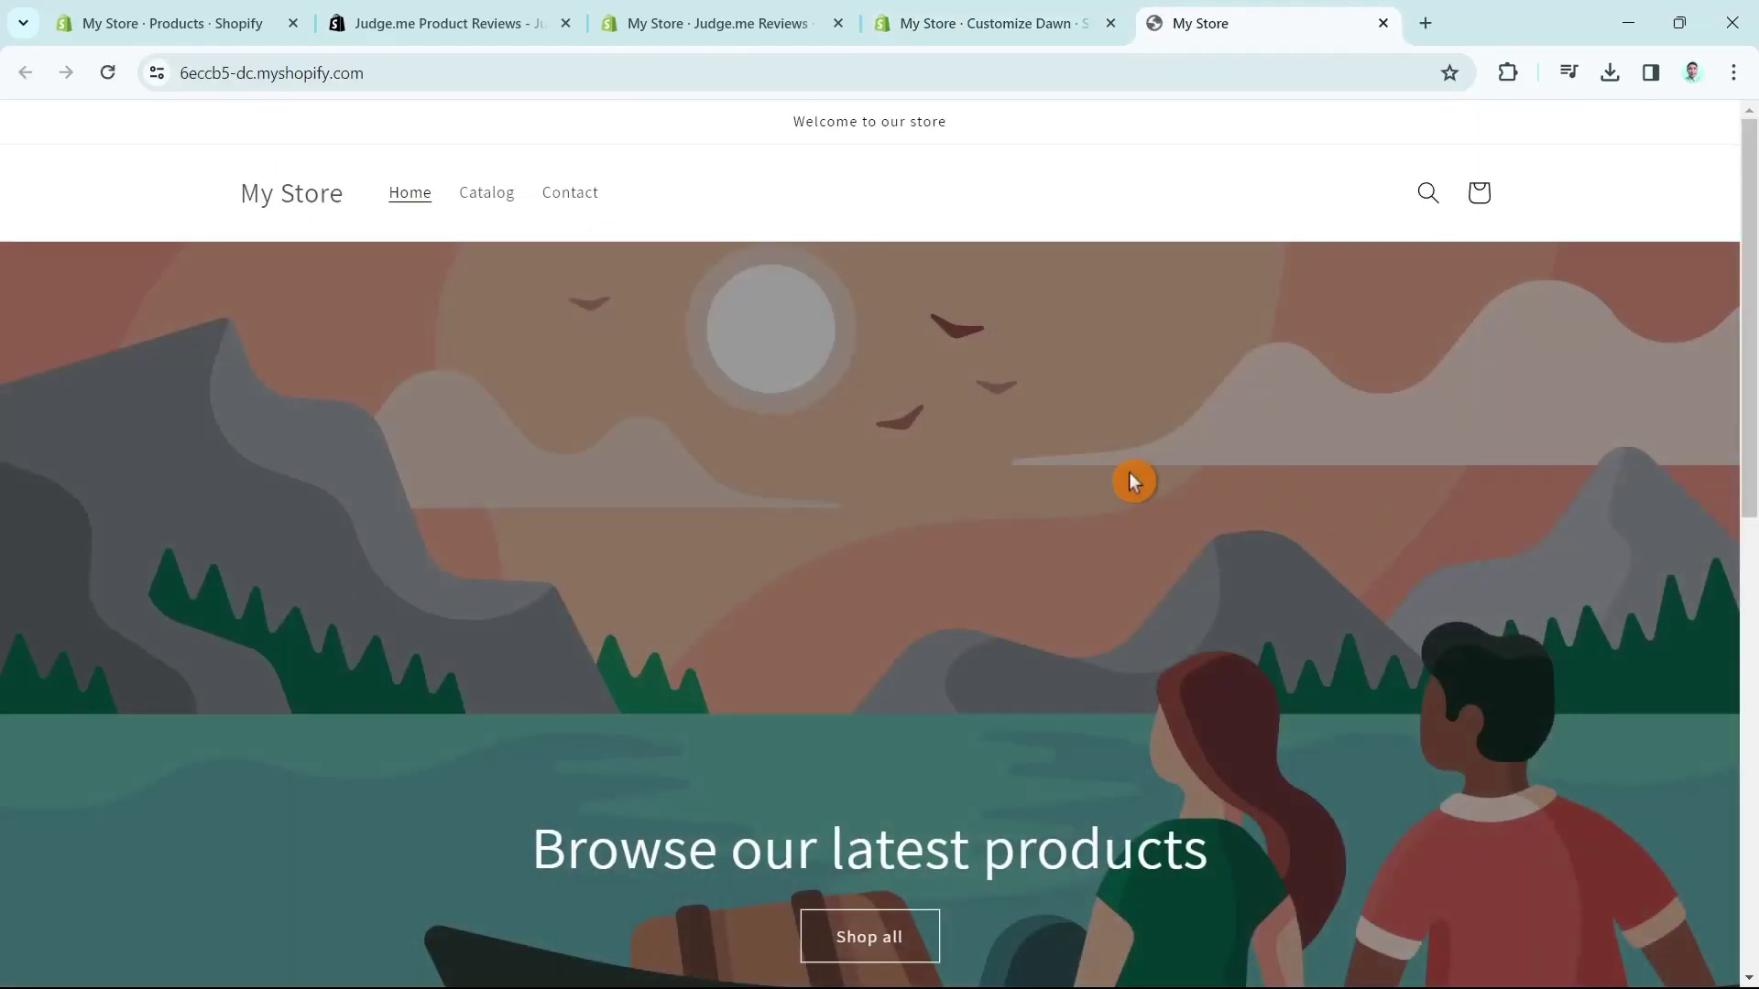
pyautogui.click(487, 194)
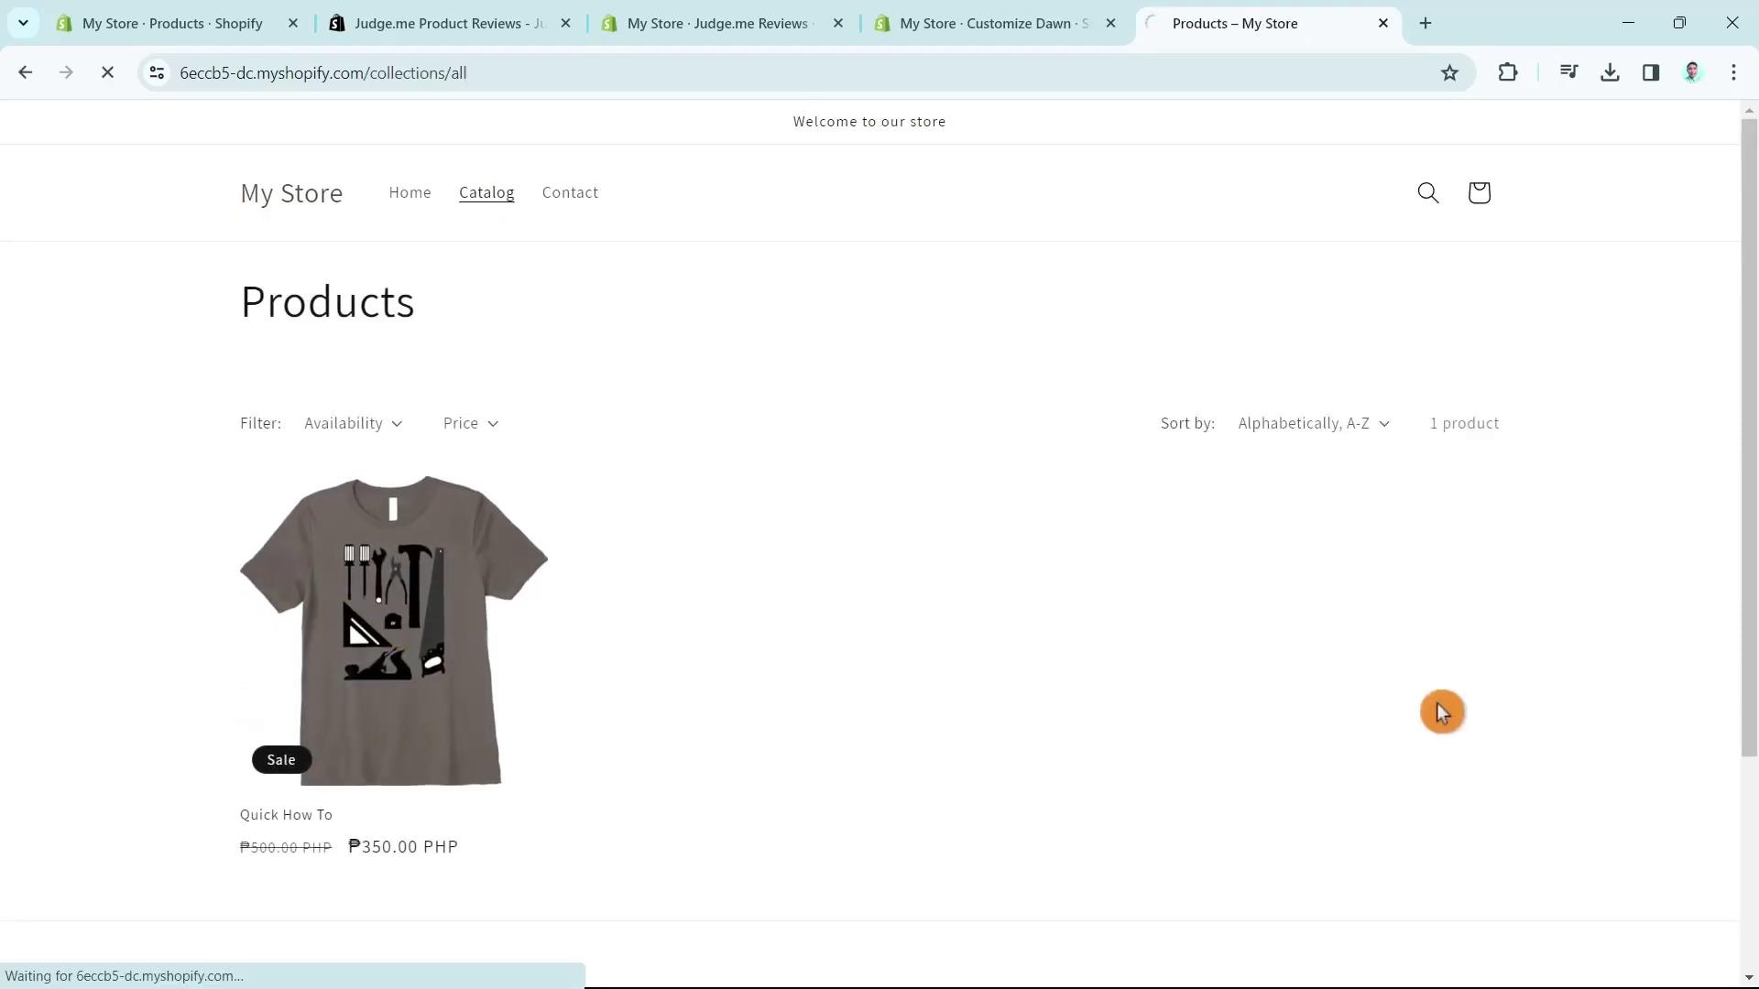
pyautogui.scroll(-6, 1402, 660)
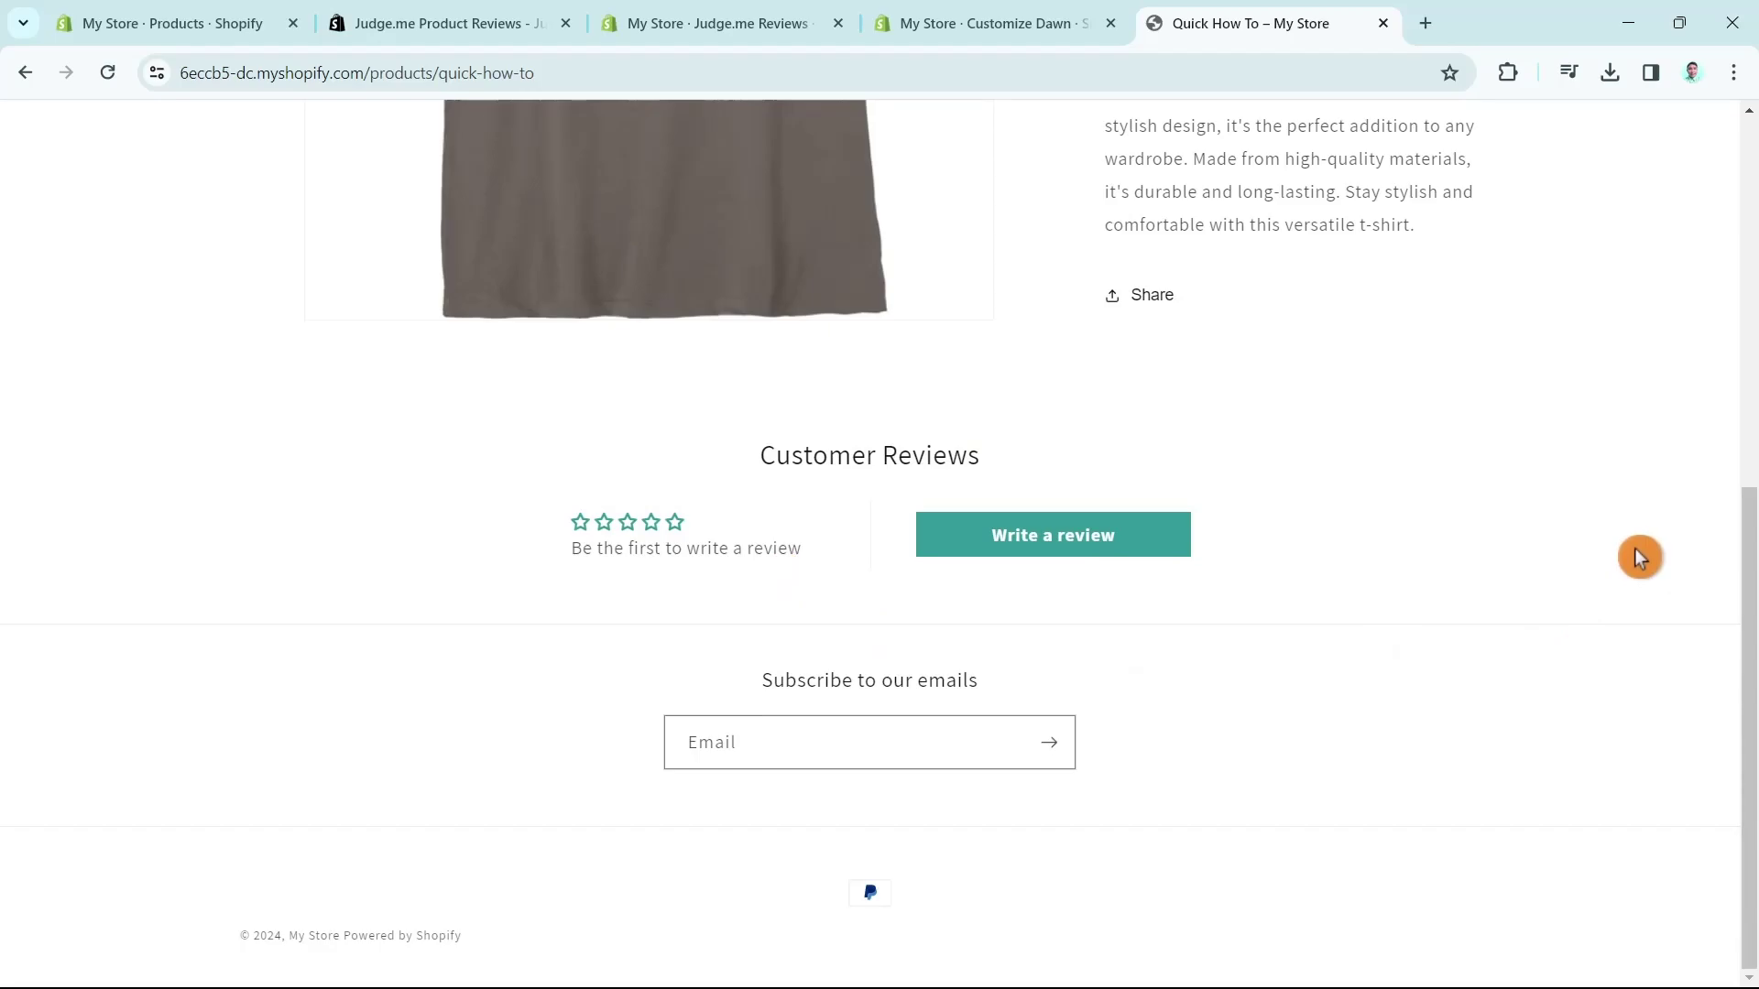
# Step: Return to the store admin and open the home page of the installed Judge.me Reviews app
pyautogui.click(225, 26)
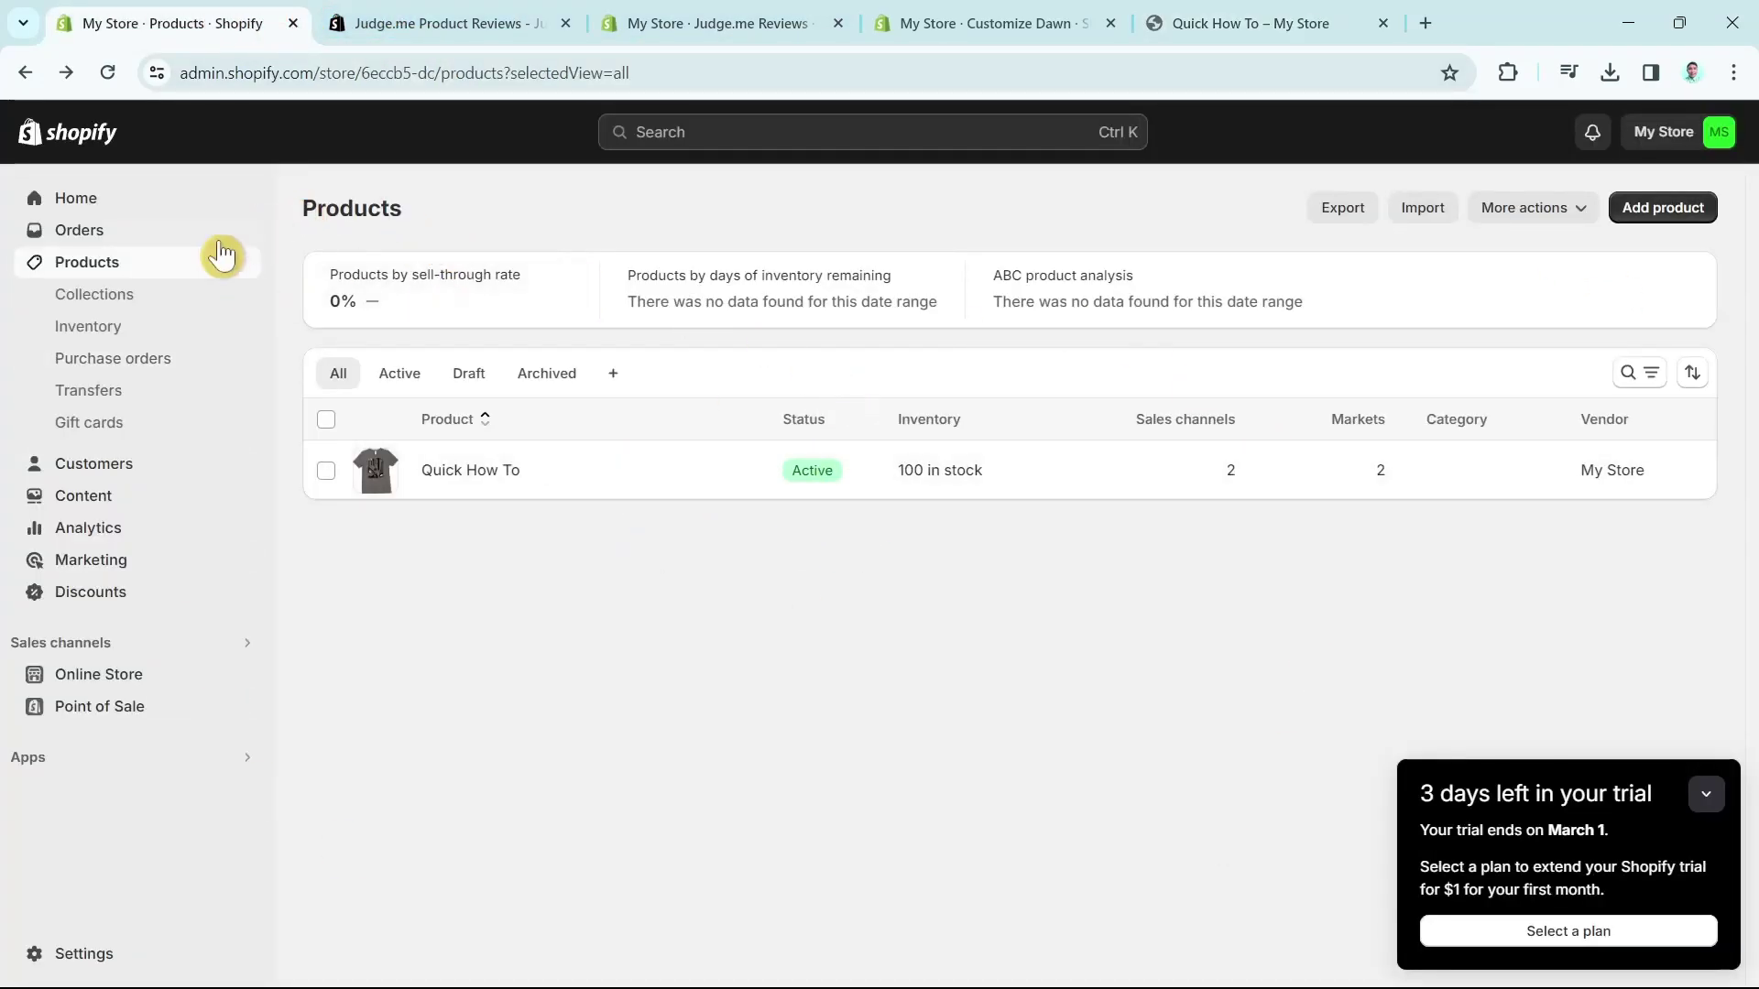
pyautogui.click(224, 760)
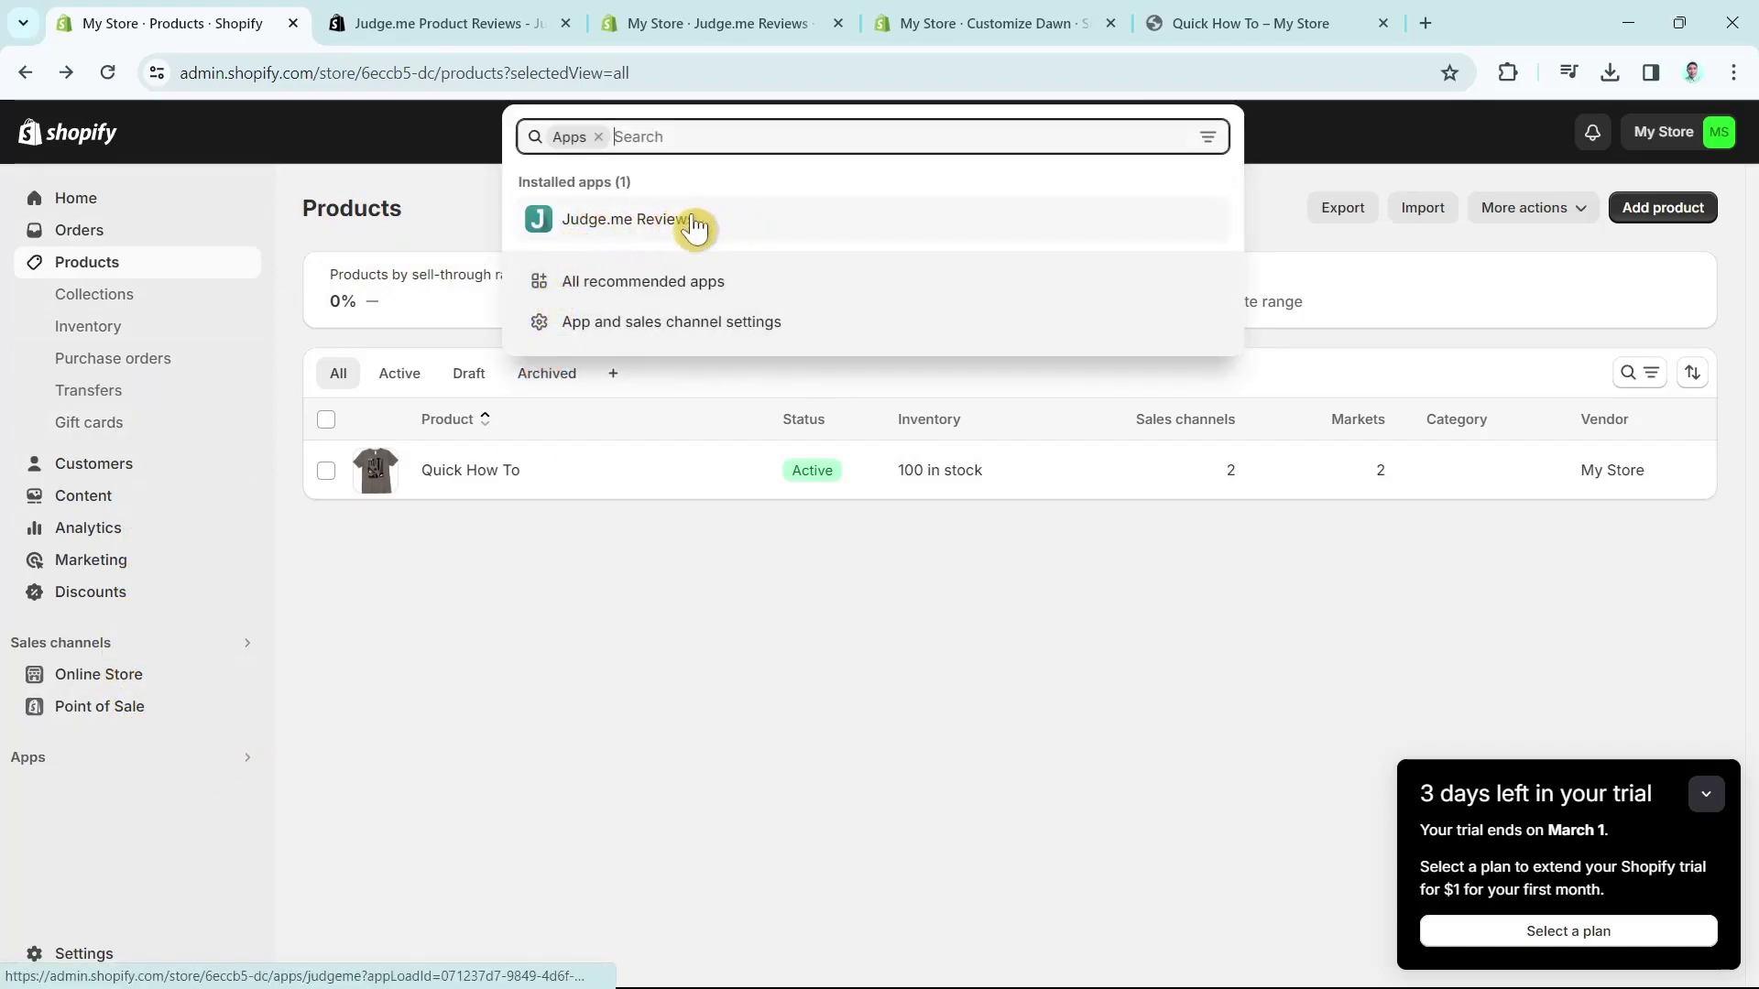
pyautogui.click(680, 225)
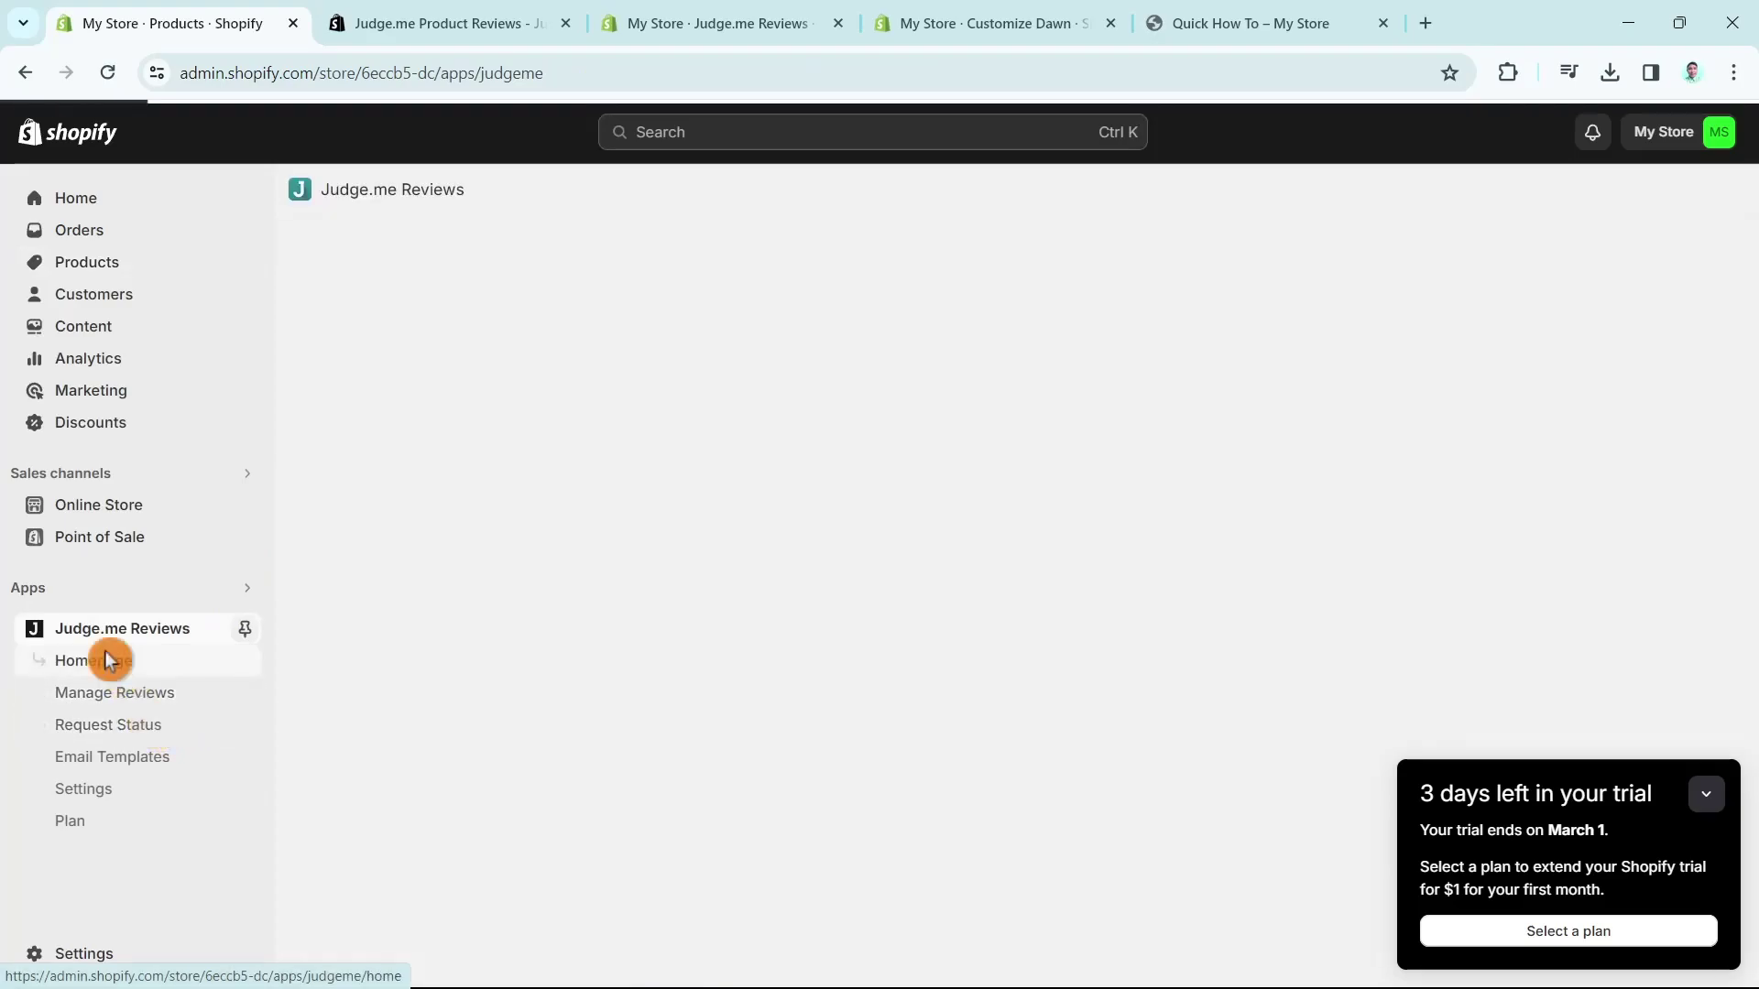
pyautogui.click(108, 663)
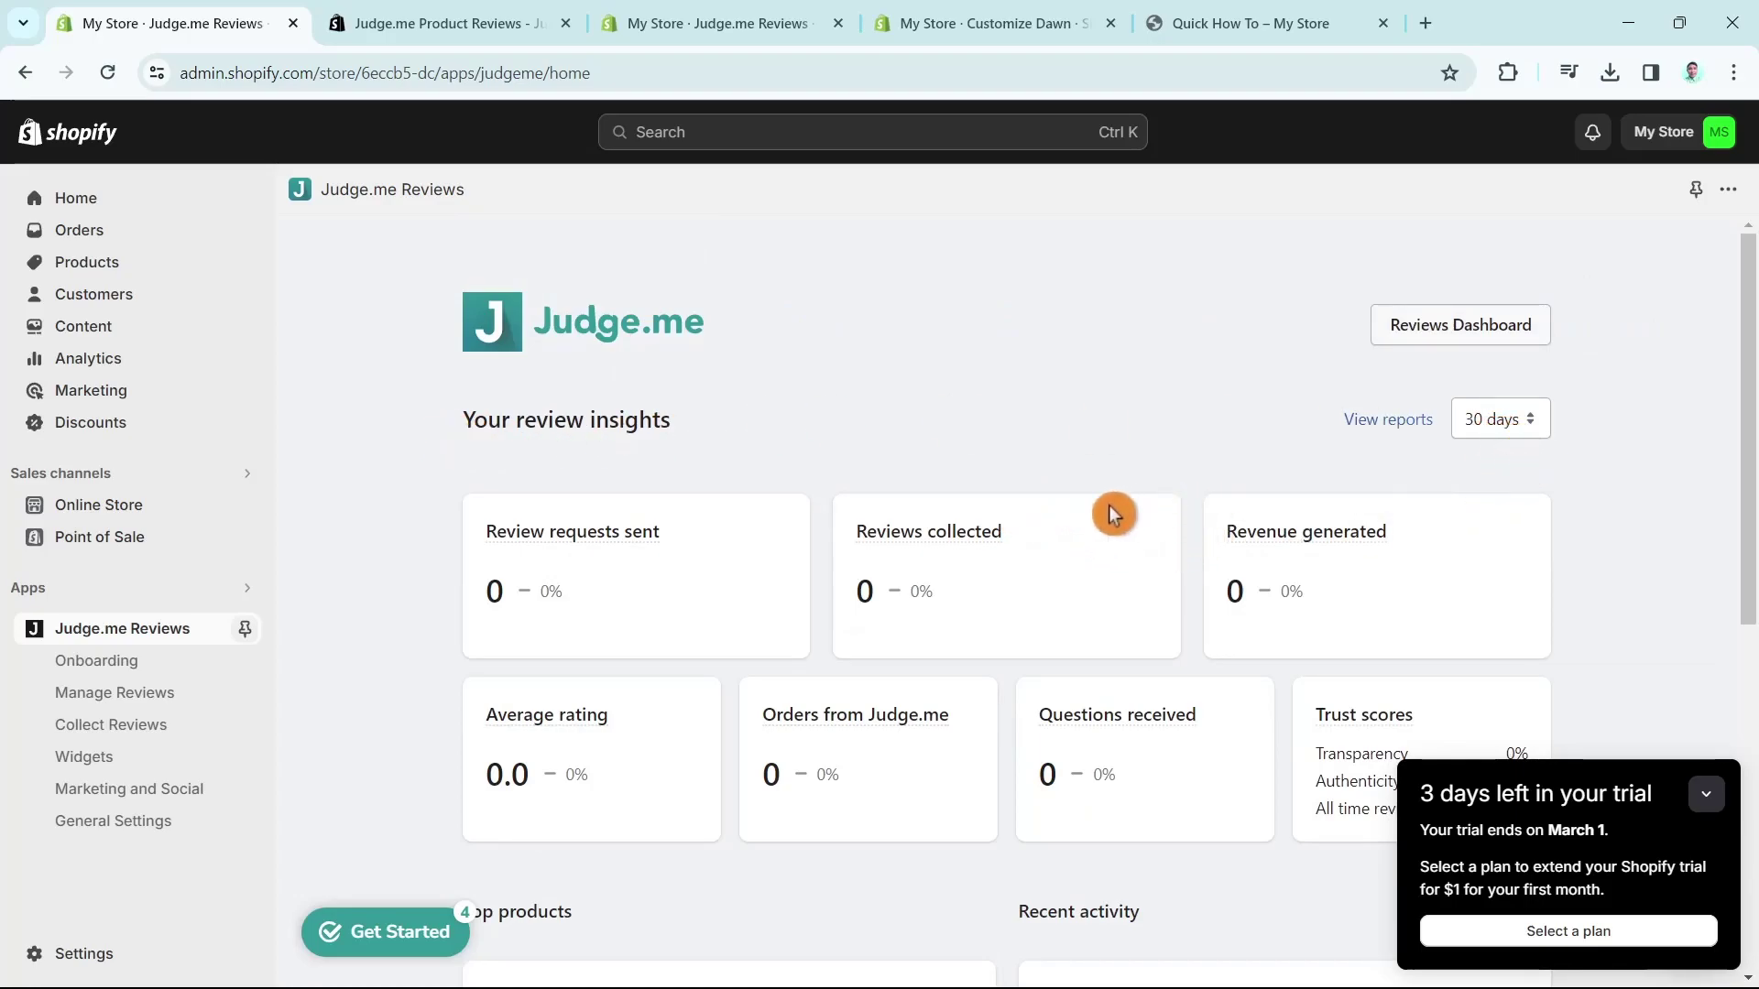
# Step: Look over the Judge.me review insights and the Get Started setup checklist, collapsing the trial notice
pyautogui.scroll(-2, 1090, 495)
pyautogui.scroll(-4, 1100, 490)
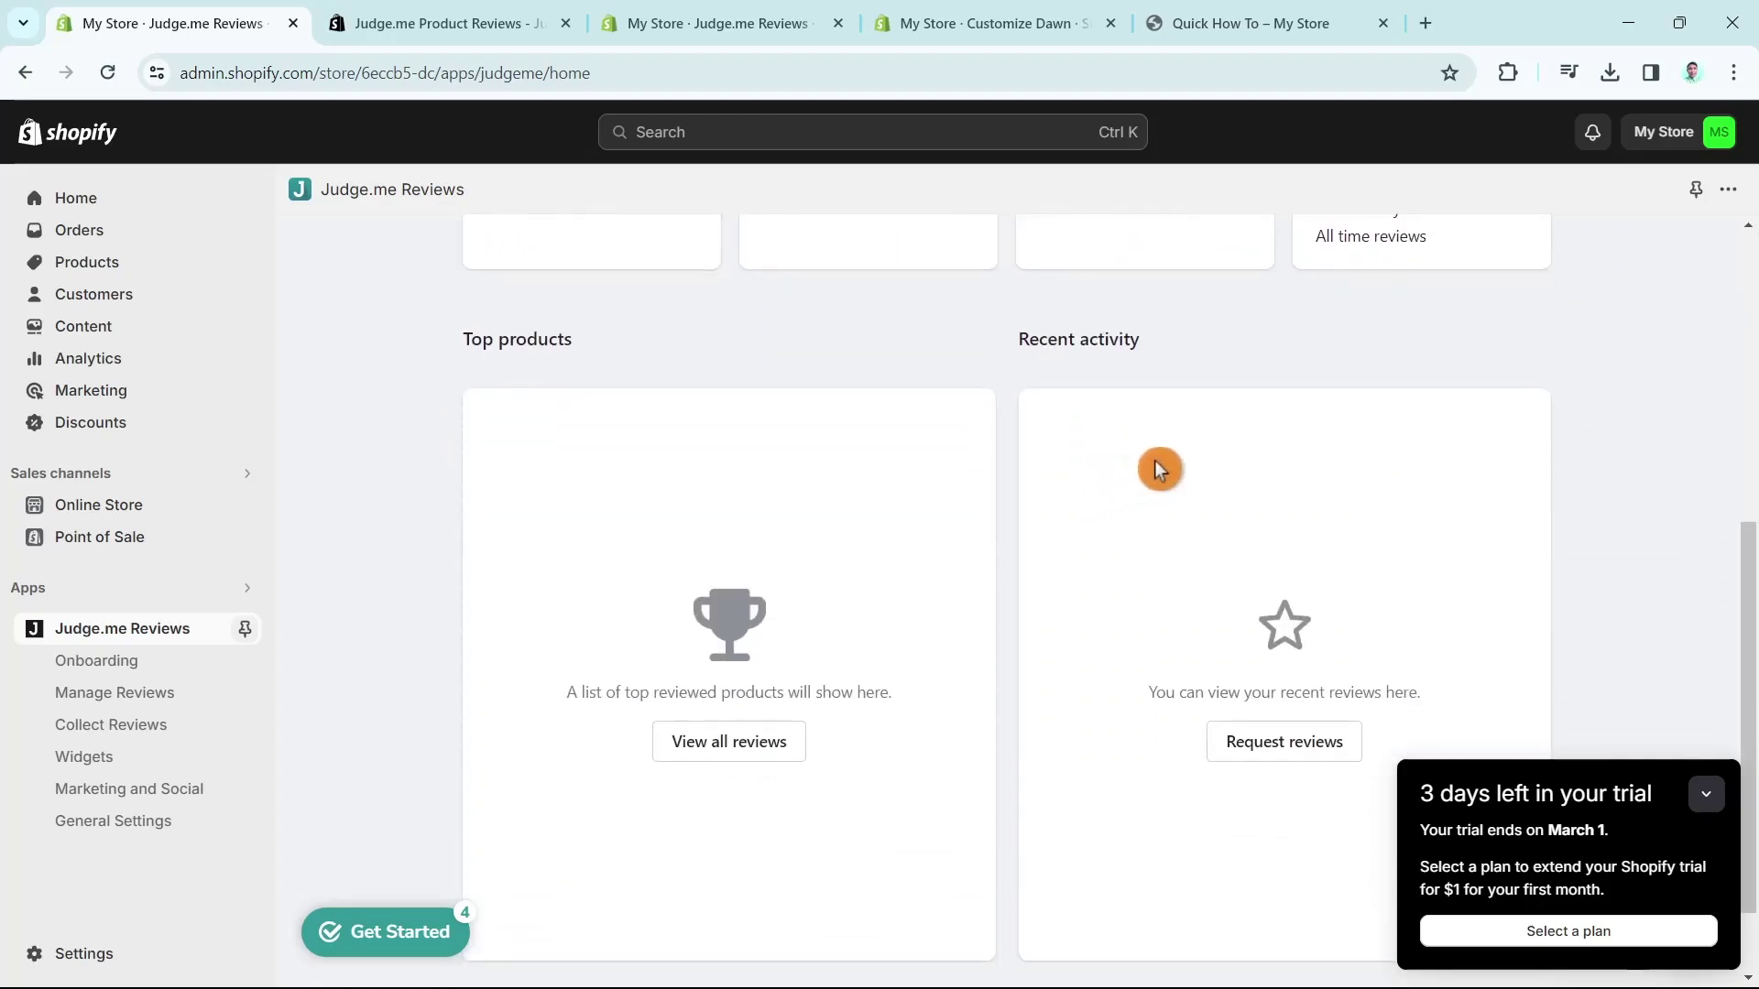
pyautogui.scroll(8, 1162, 452)
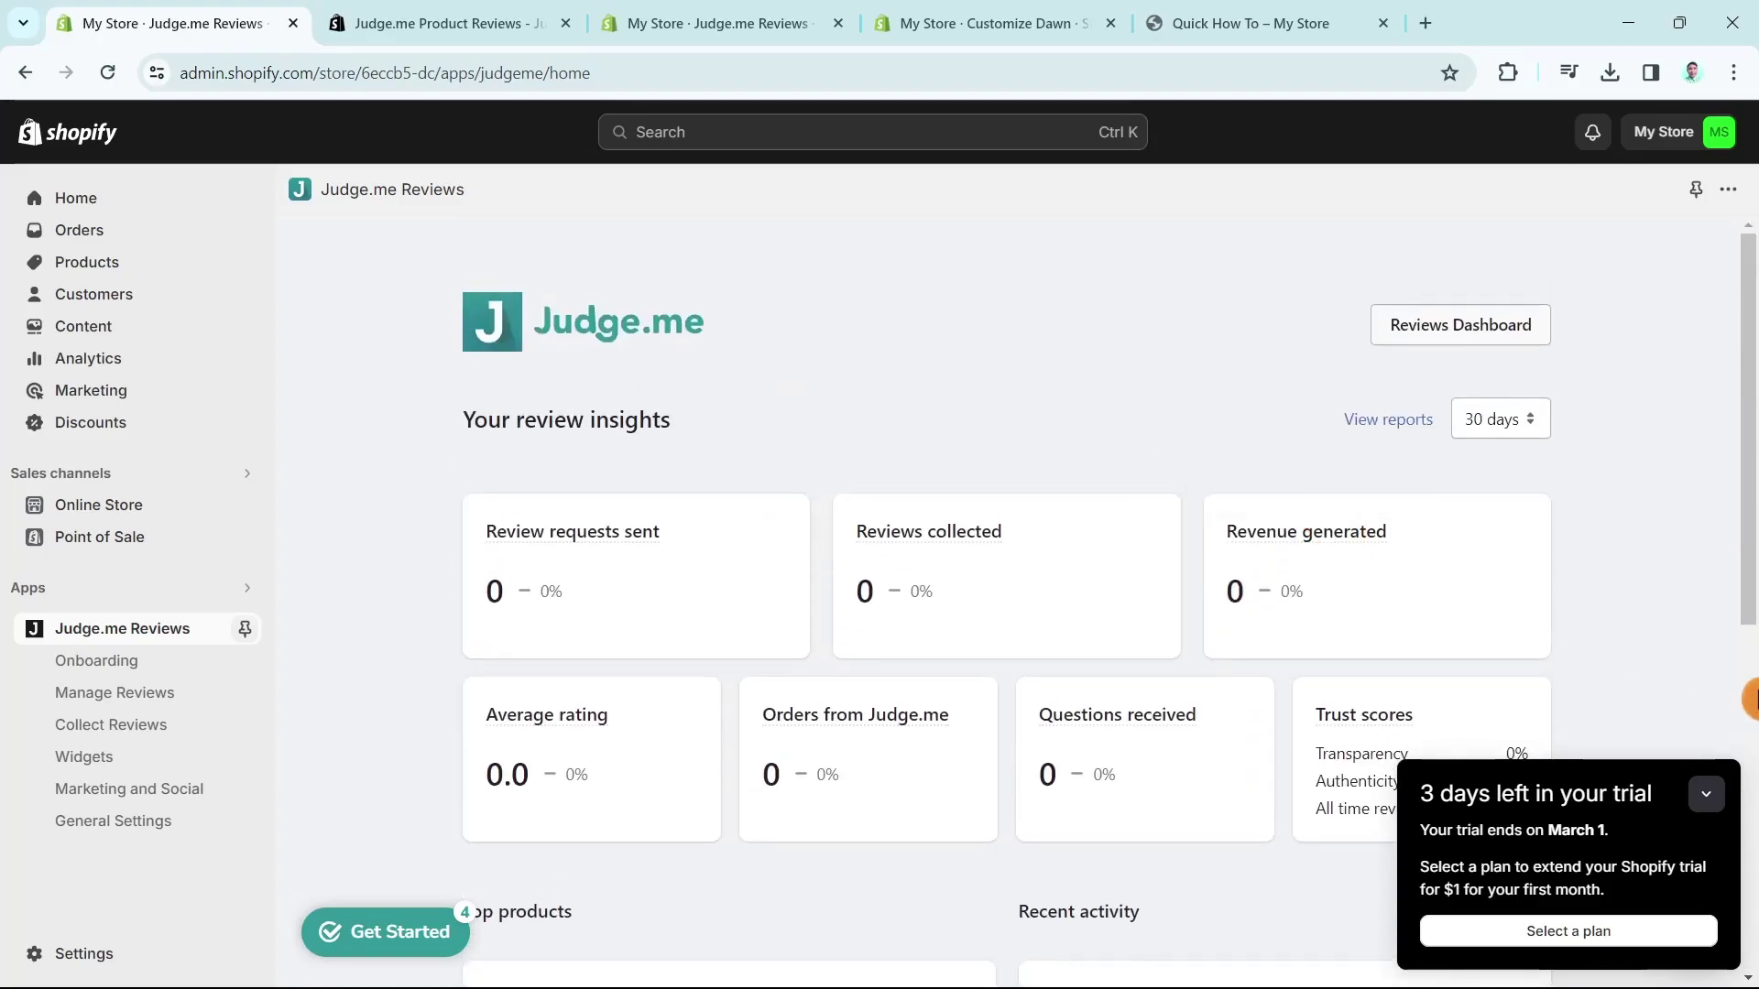
pyautogui.click(1705, 794)
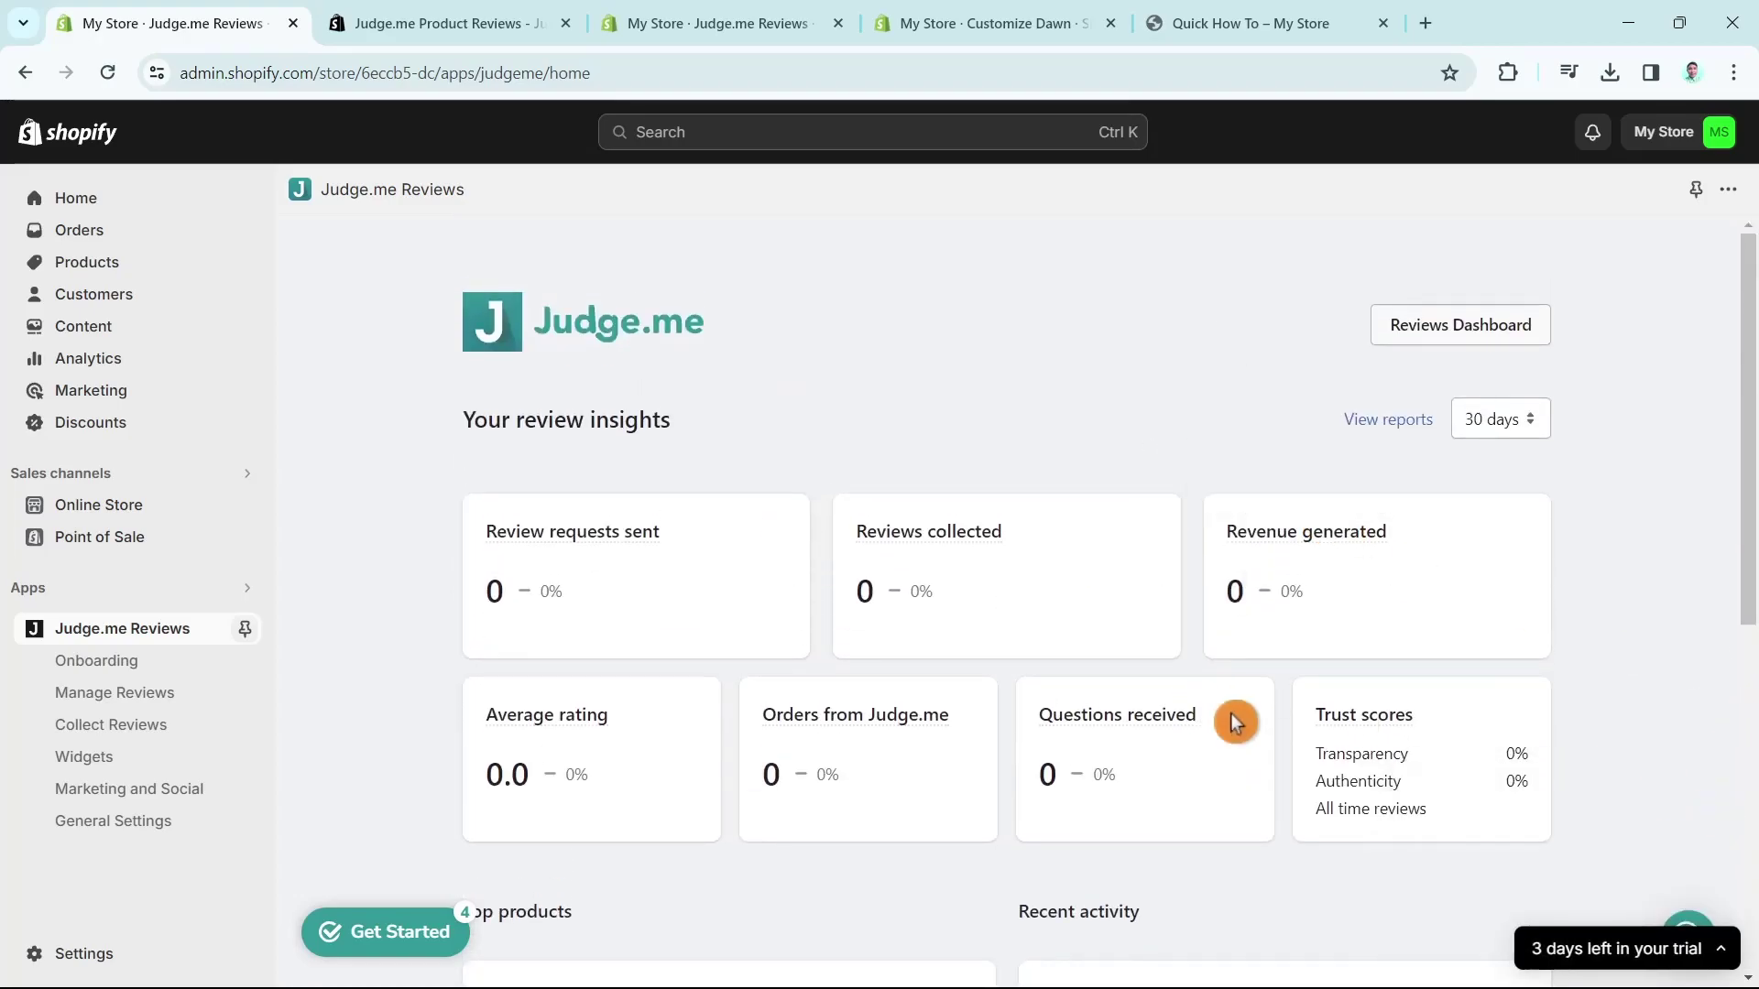
pyautogui.click(424, 943)
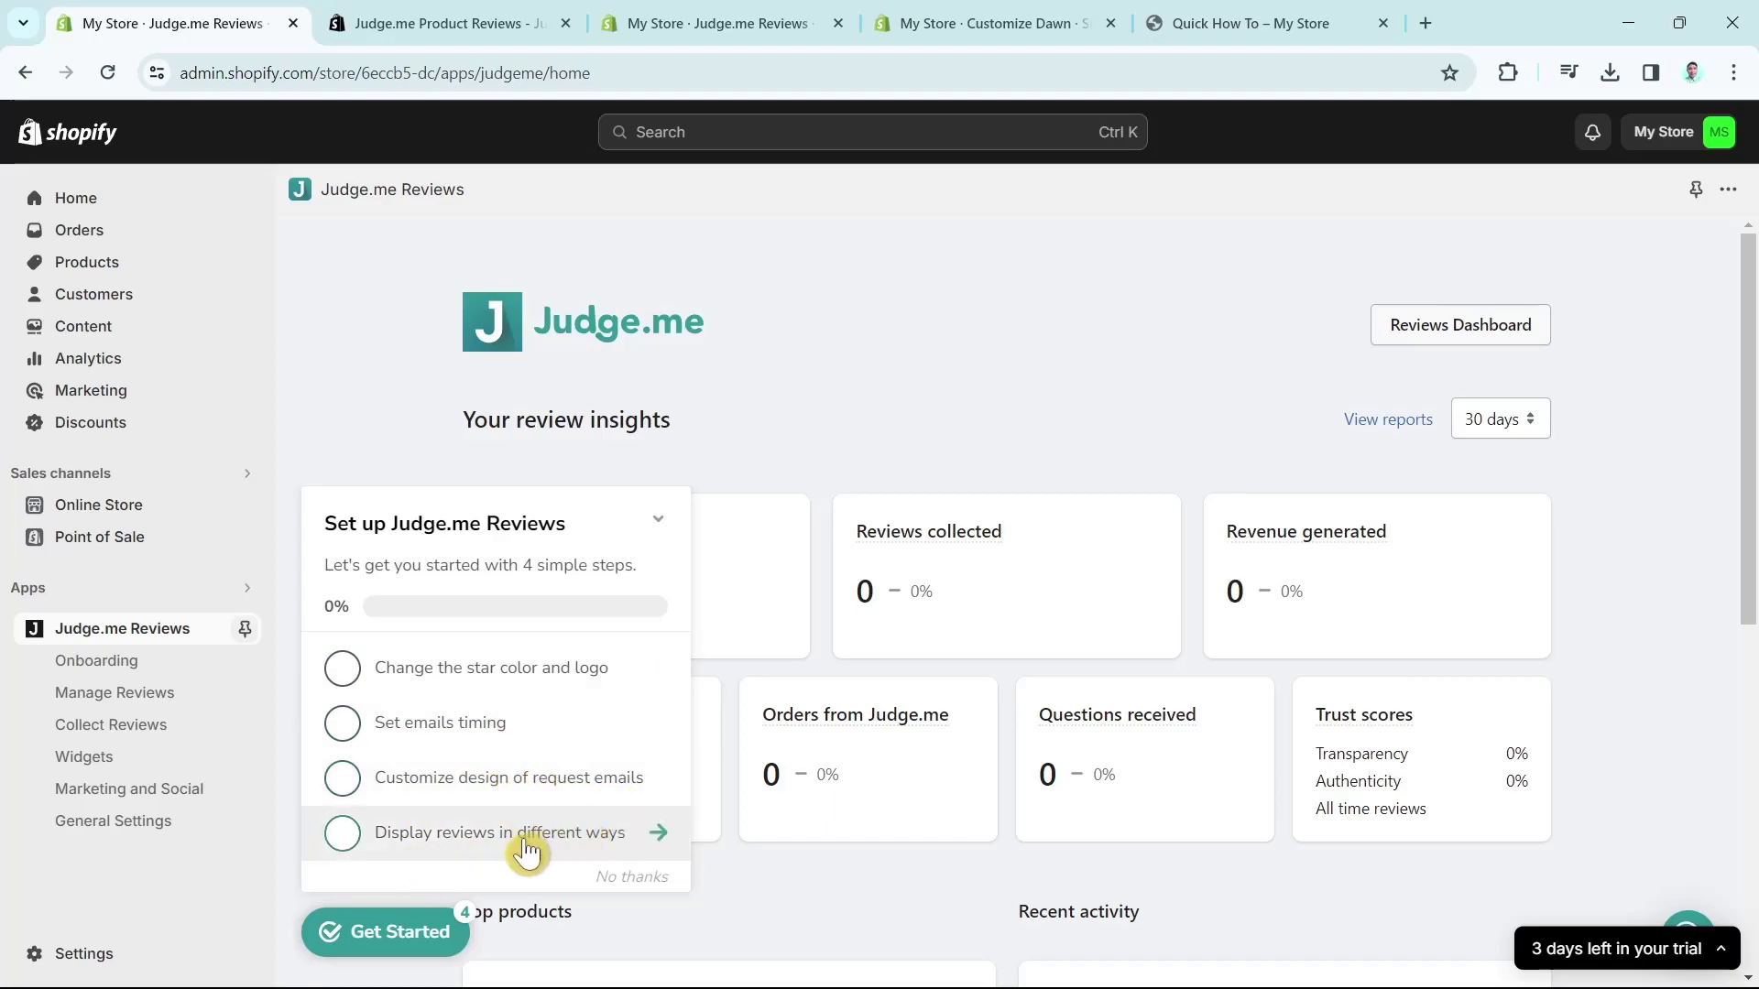
pyautogui.click(865, 858)
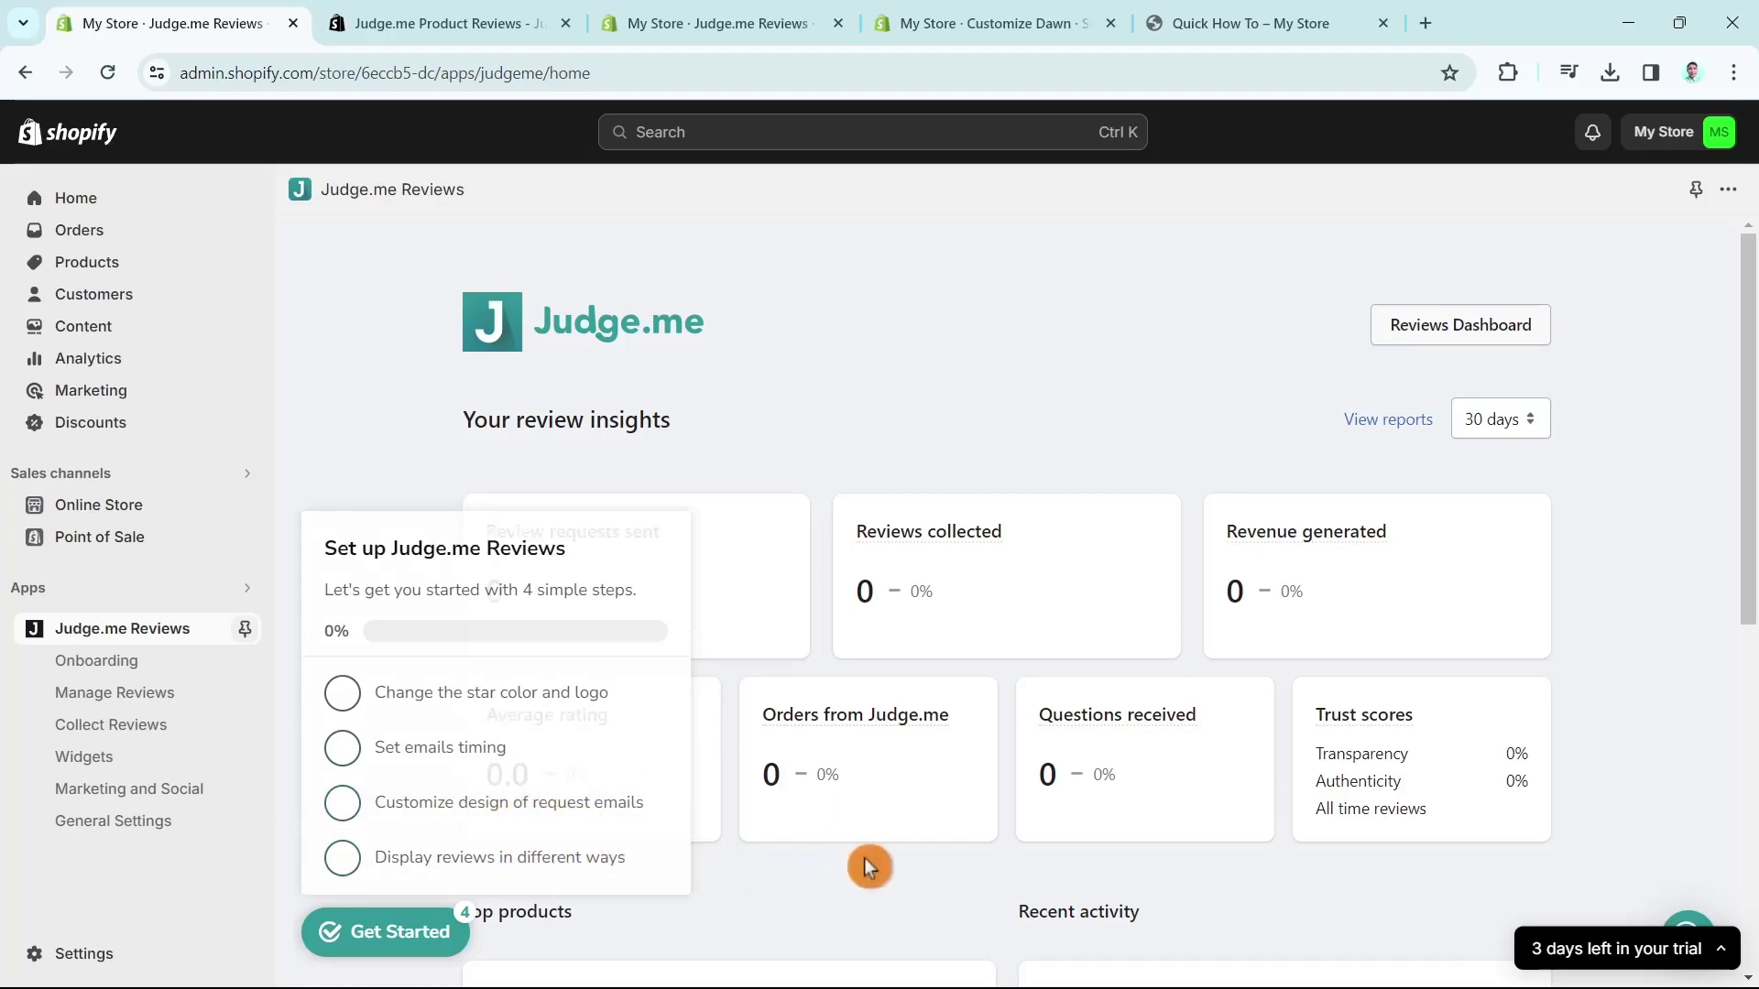
# Step: View all reviews from the Top products section and look over the Reviews Dashboard
pyautogui.scroll(-7, 1507, 726)
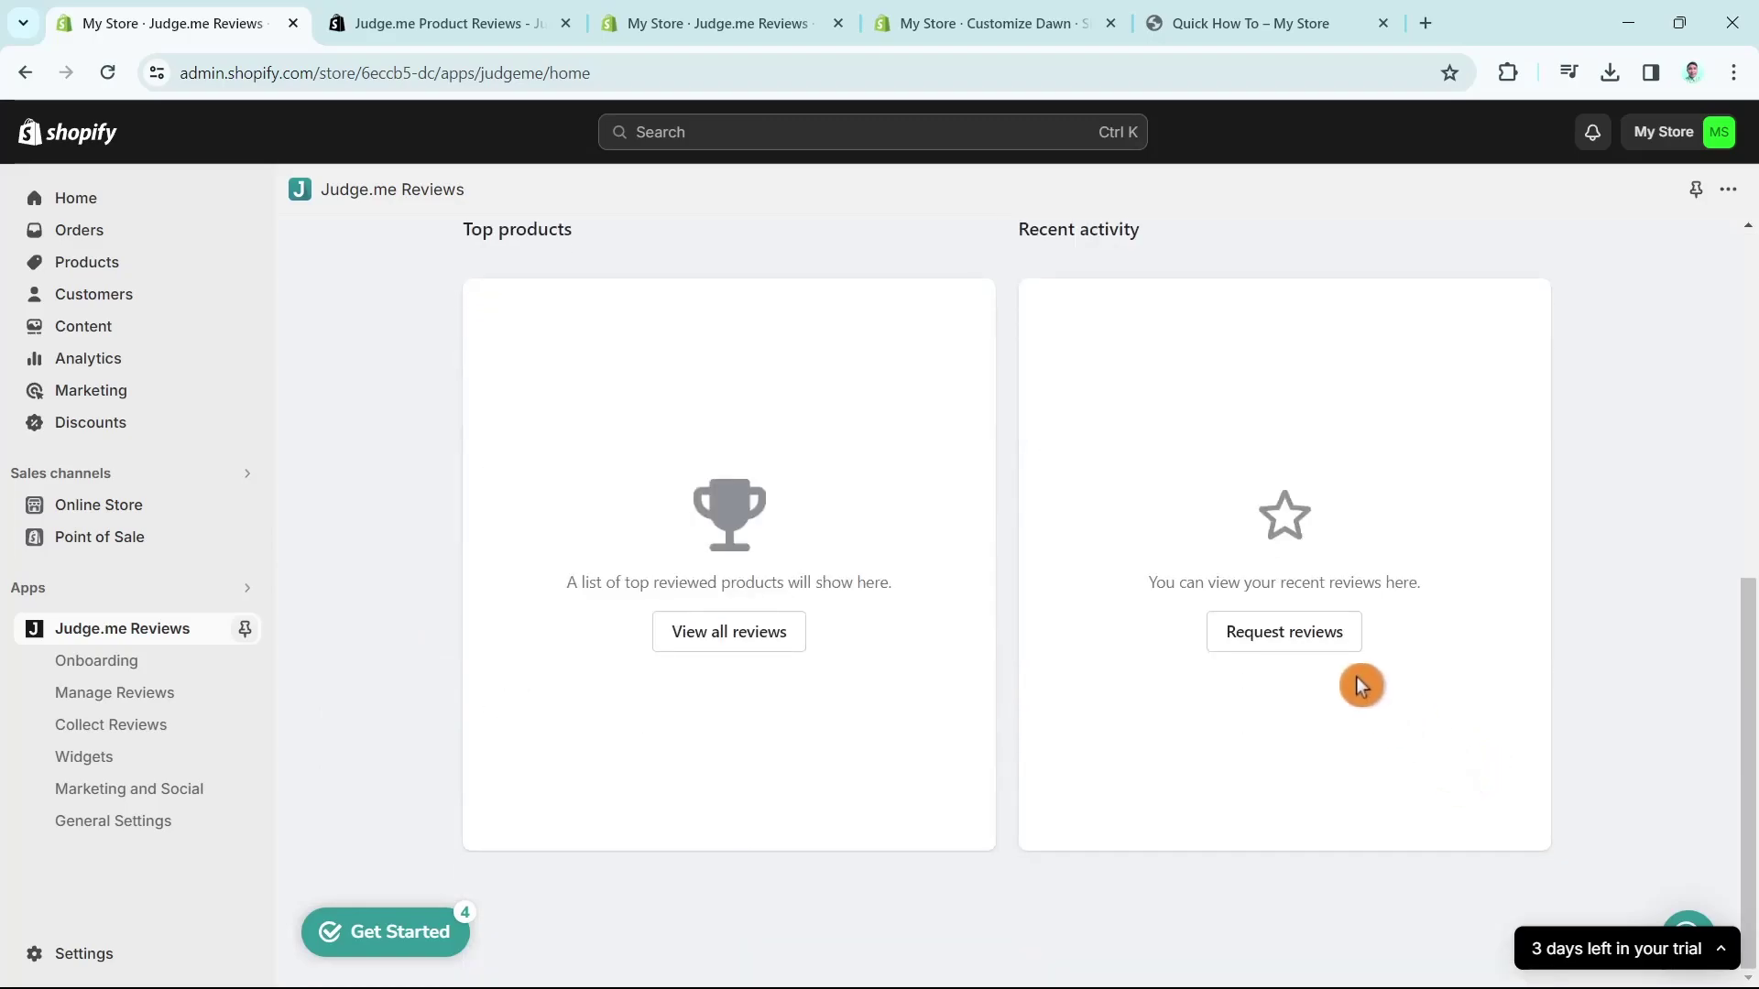
pyautogui.click(754, 641)
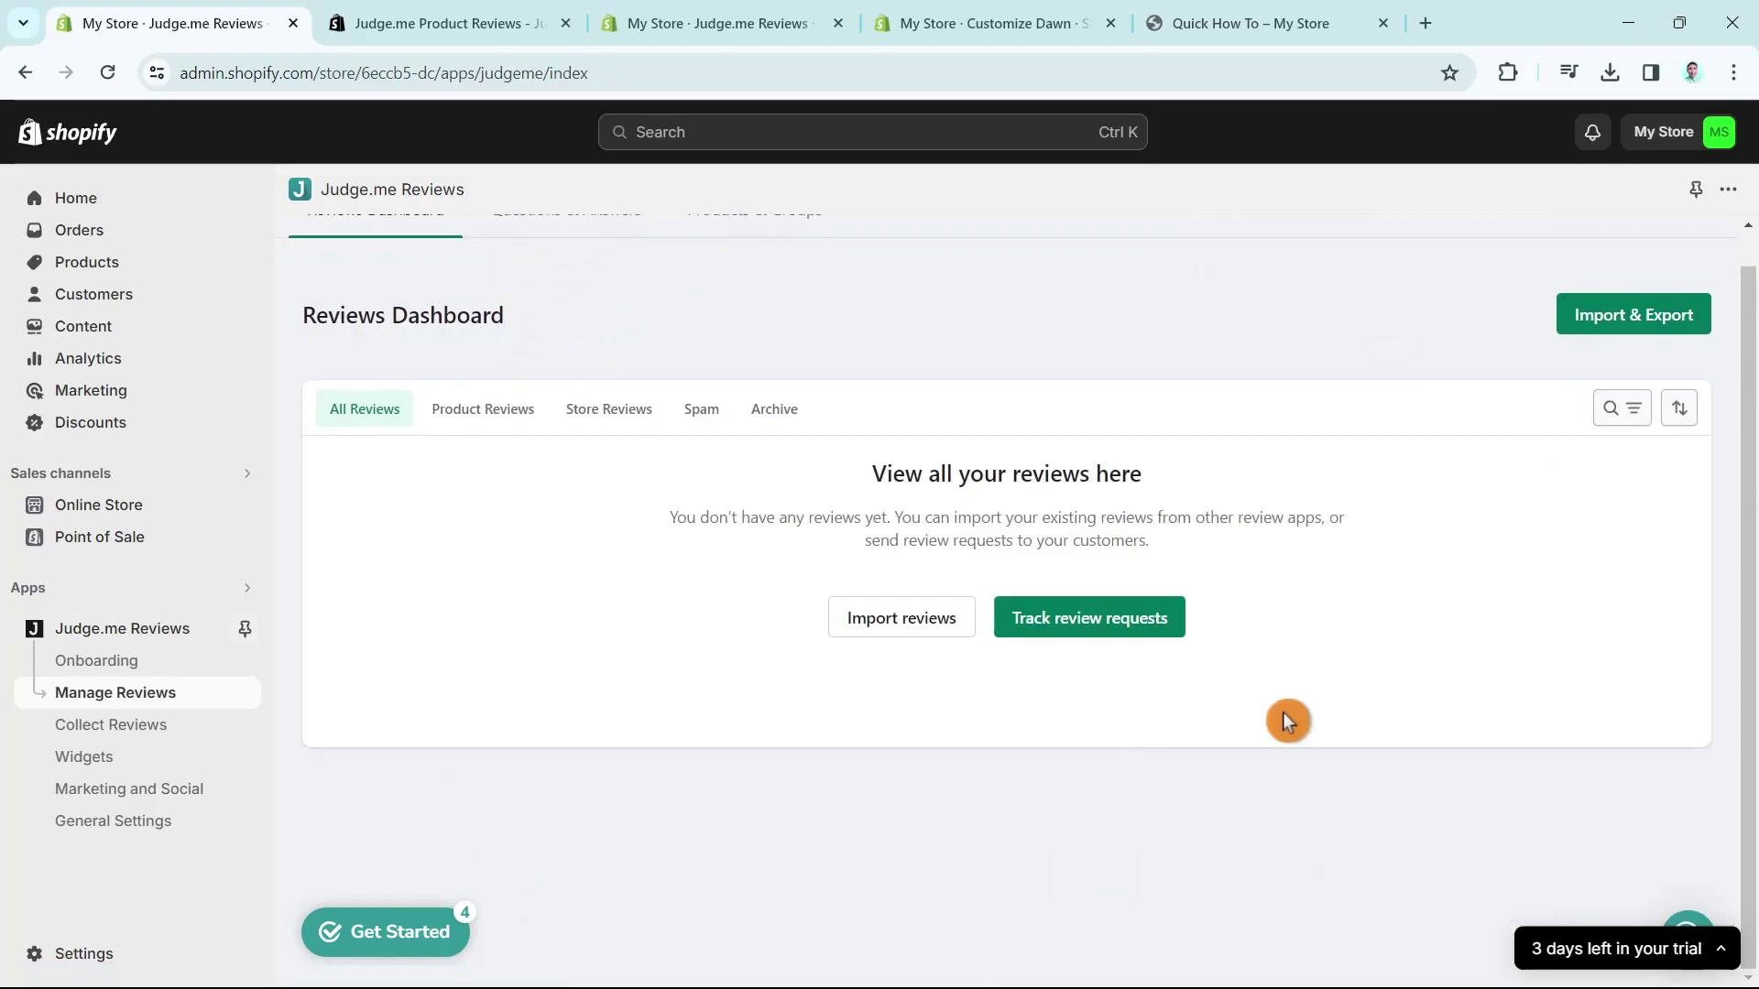
pyautogui.scroll(-2, 1402, 679)
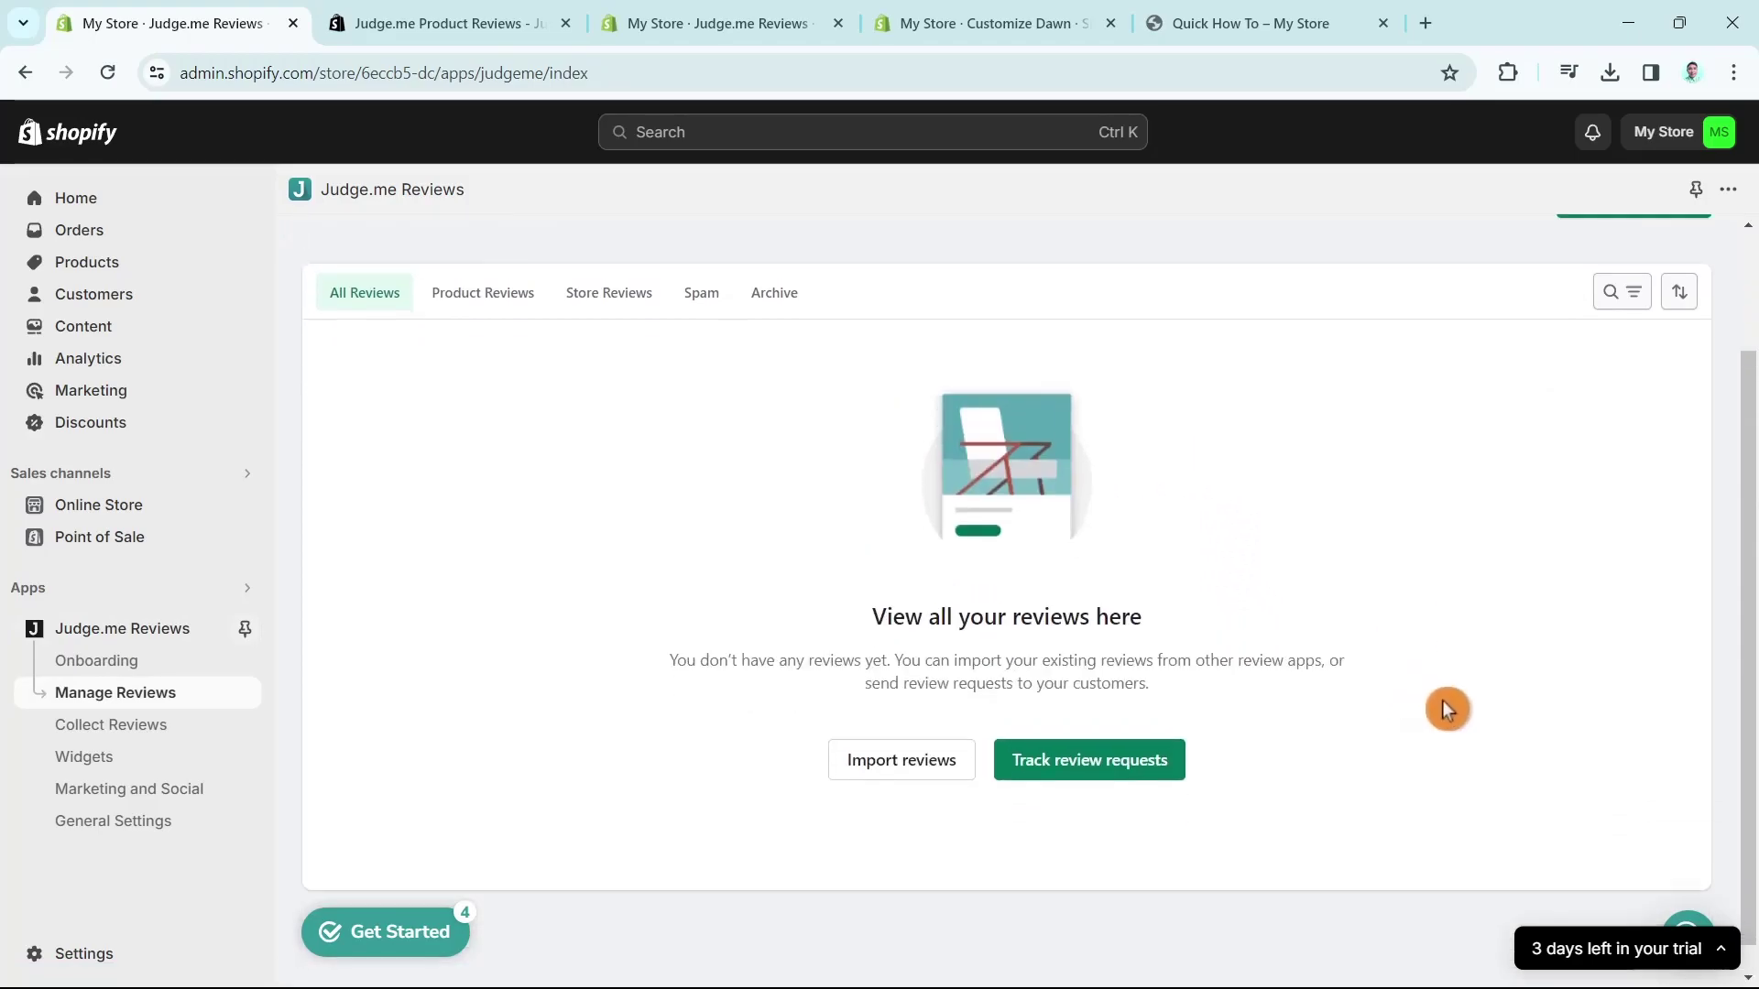
pyautogui.scroll(2, 1442, 702)
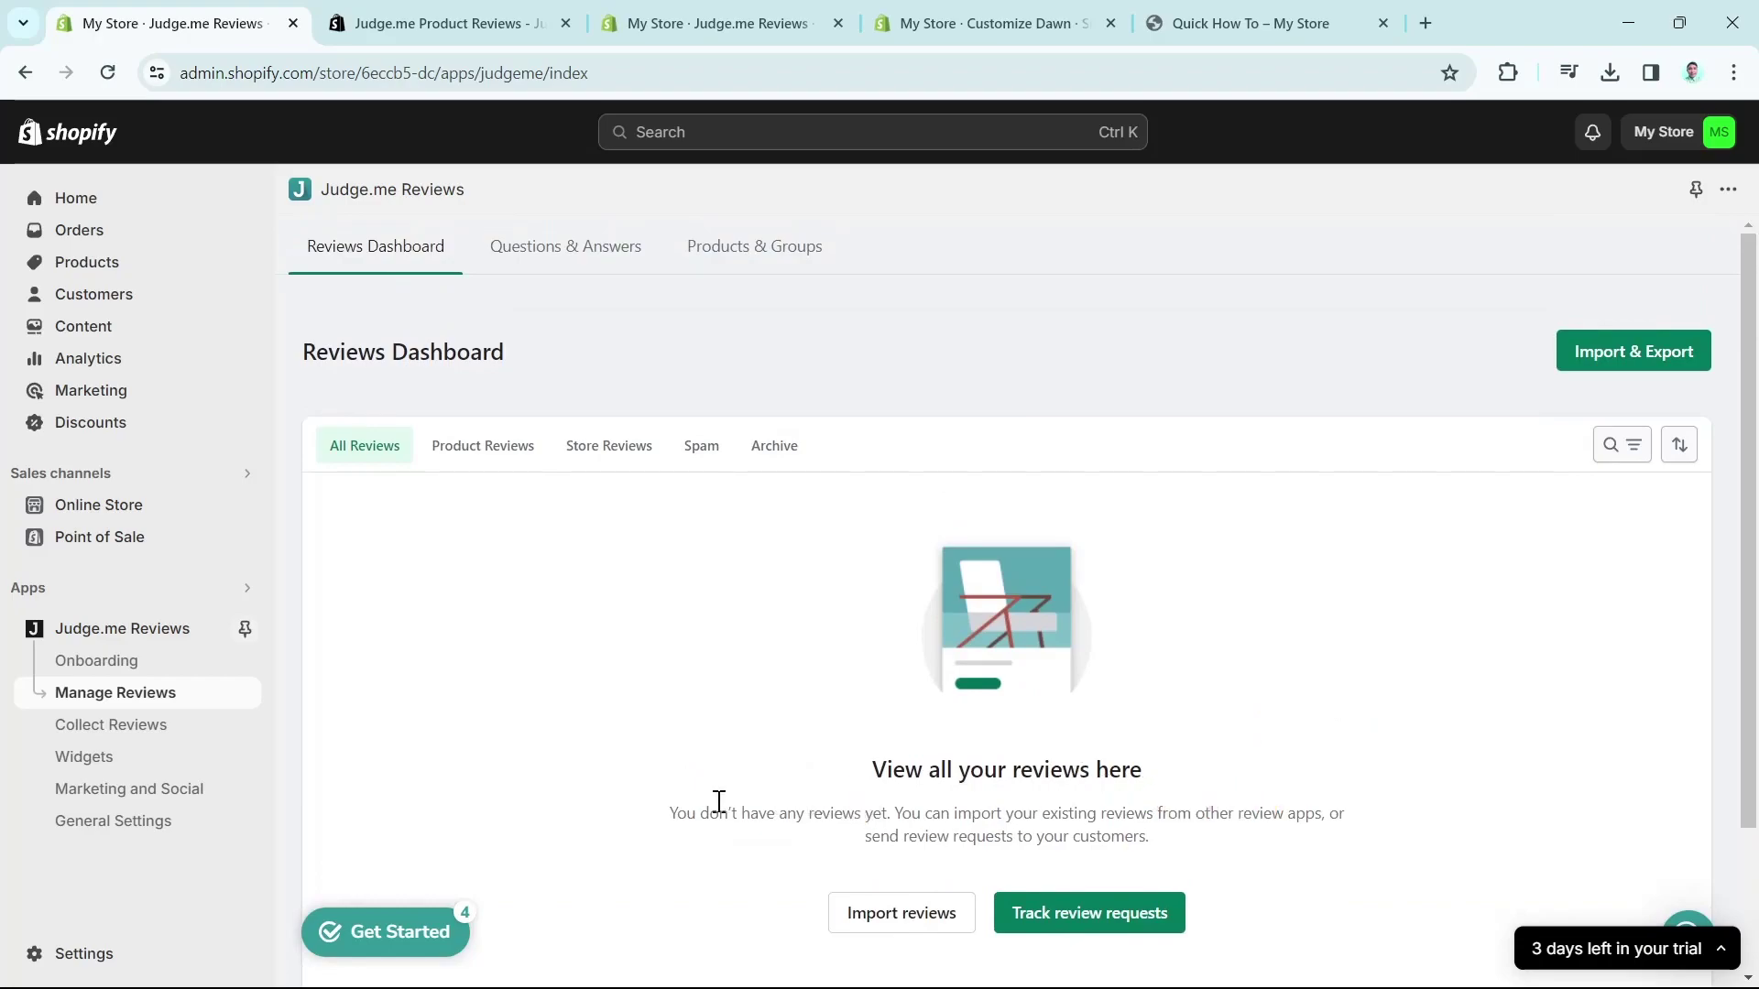
pyautogui.scroll(-2, 1150, 723)
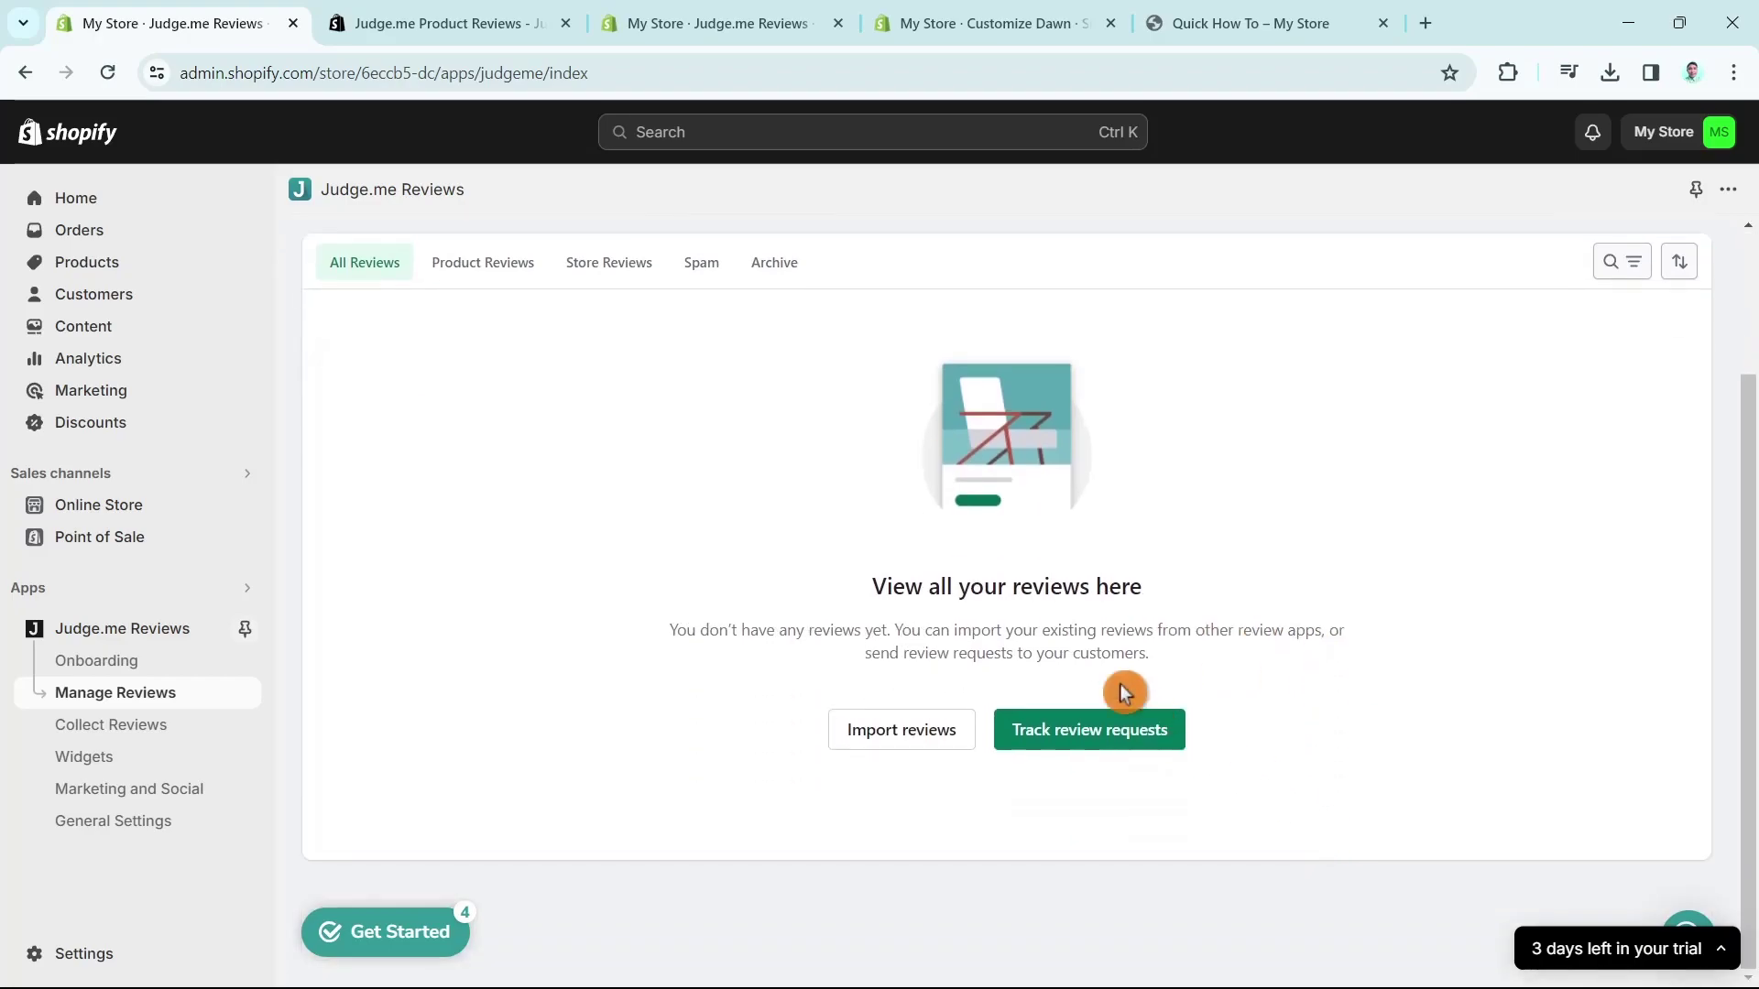
pyautogui.click(1222, 658)
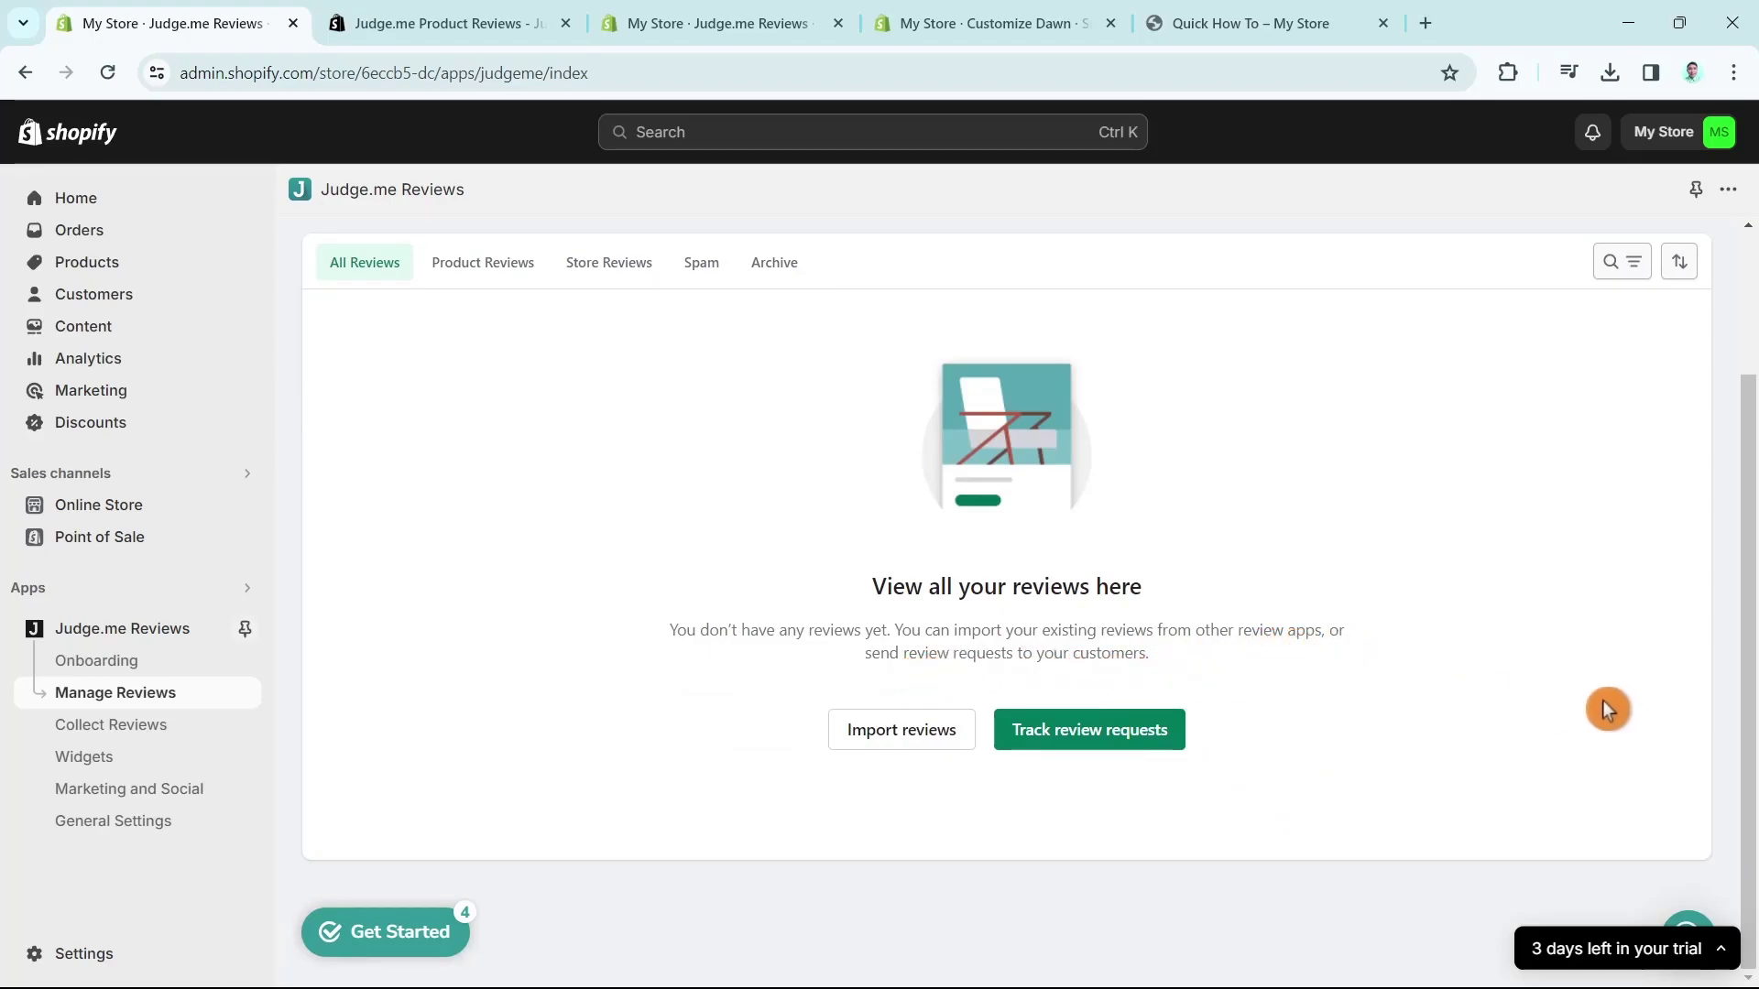
# Step: Examine the options for importing and exporting reviews, including CSV and AliExpress imports, and return to the Reviews Dashboard
pyautogui.click(939, 747)
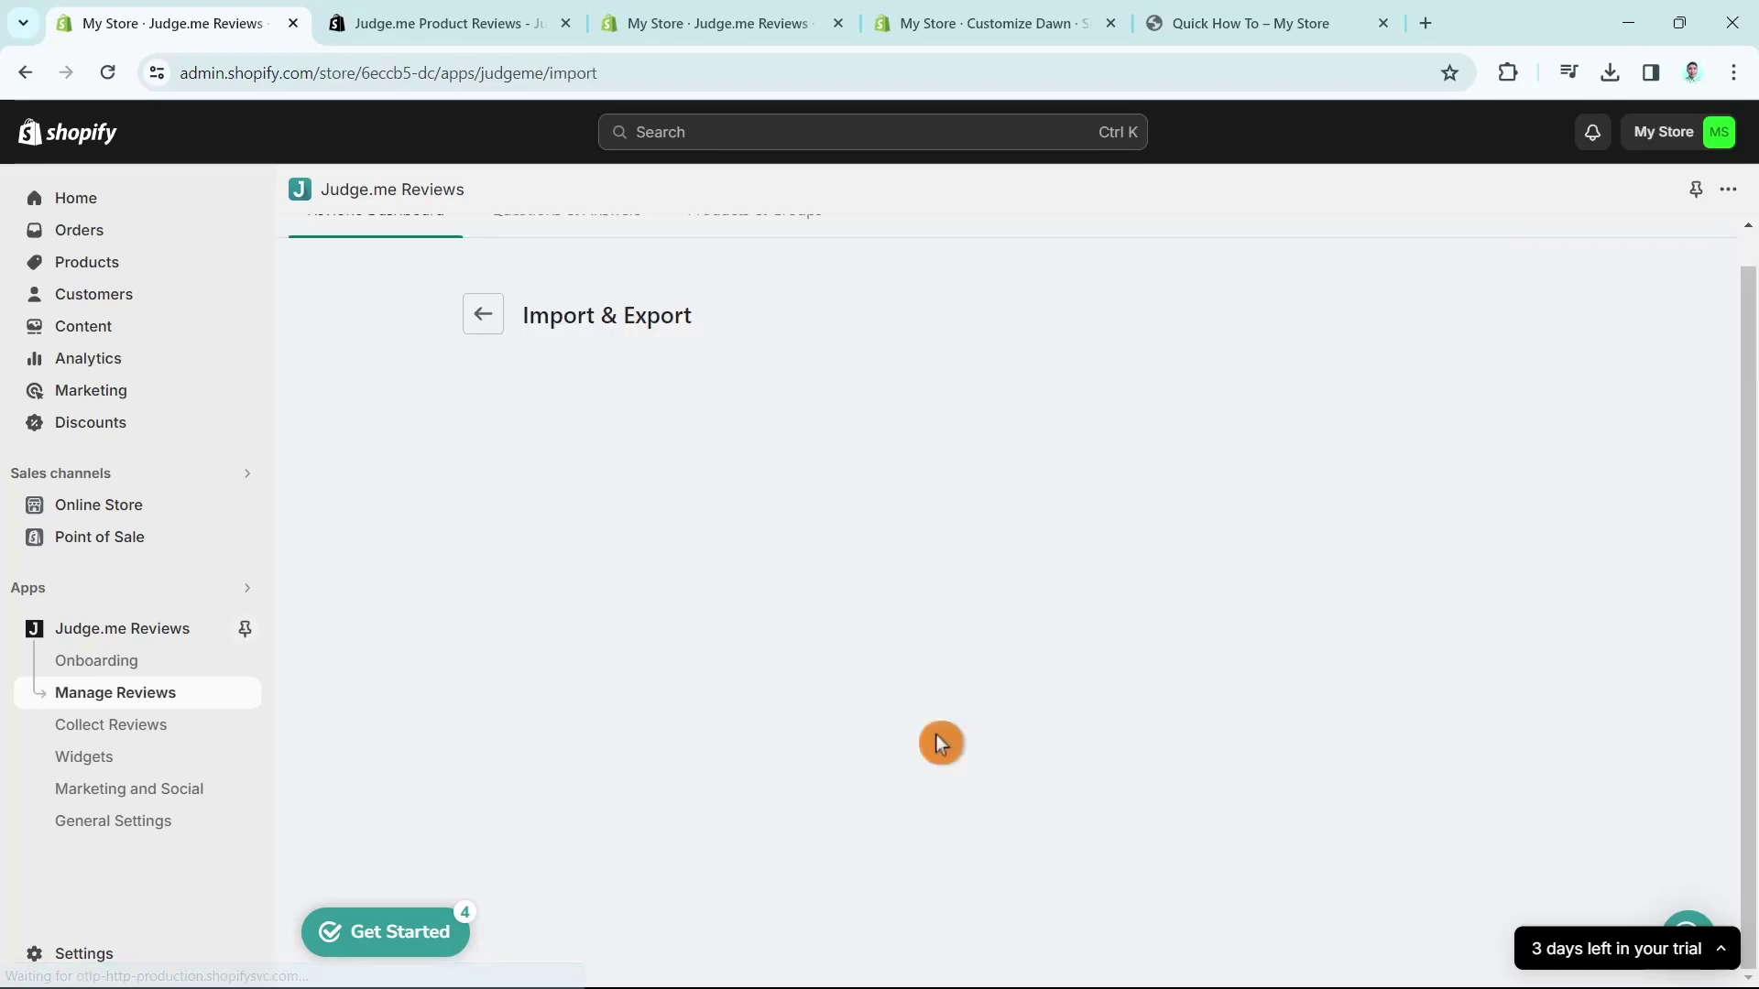
pyautogui.scroll(-6, 932, 733)
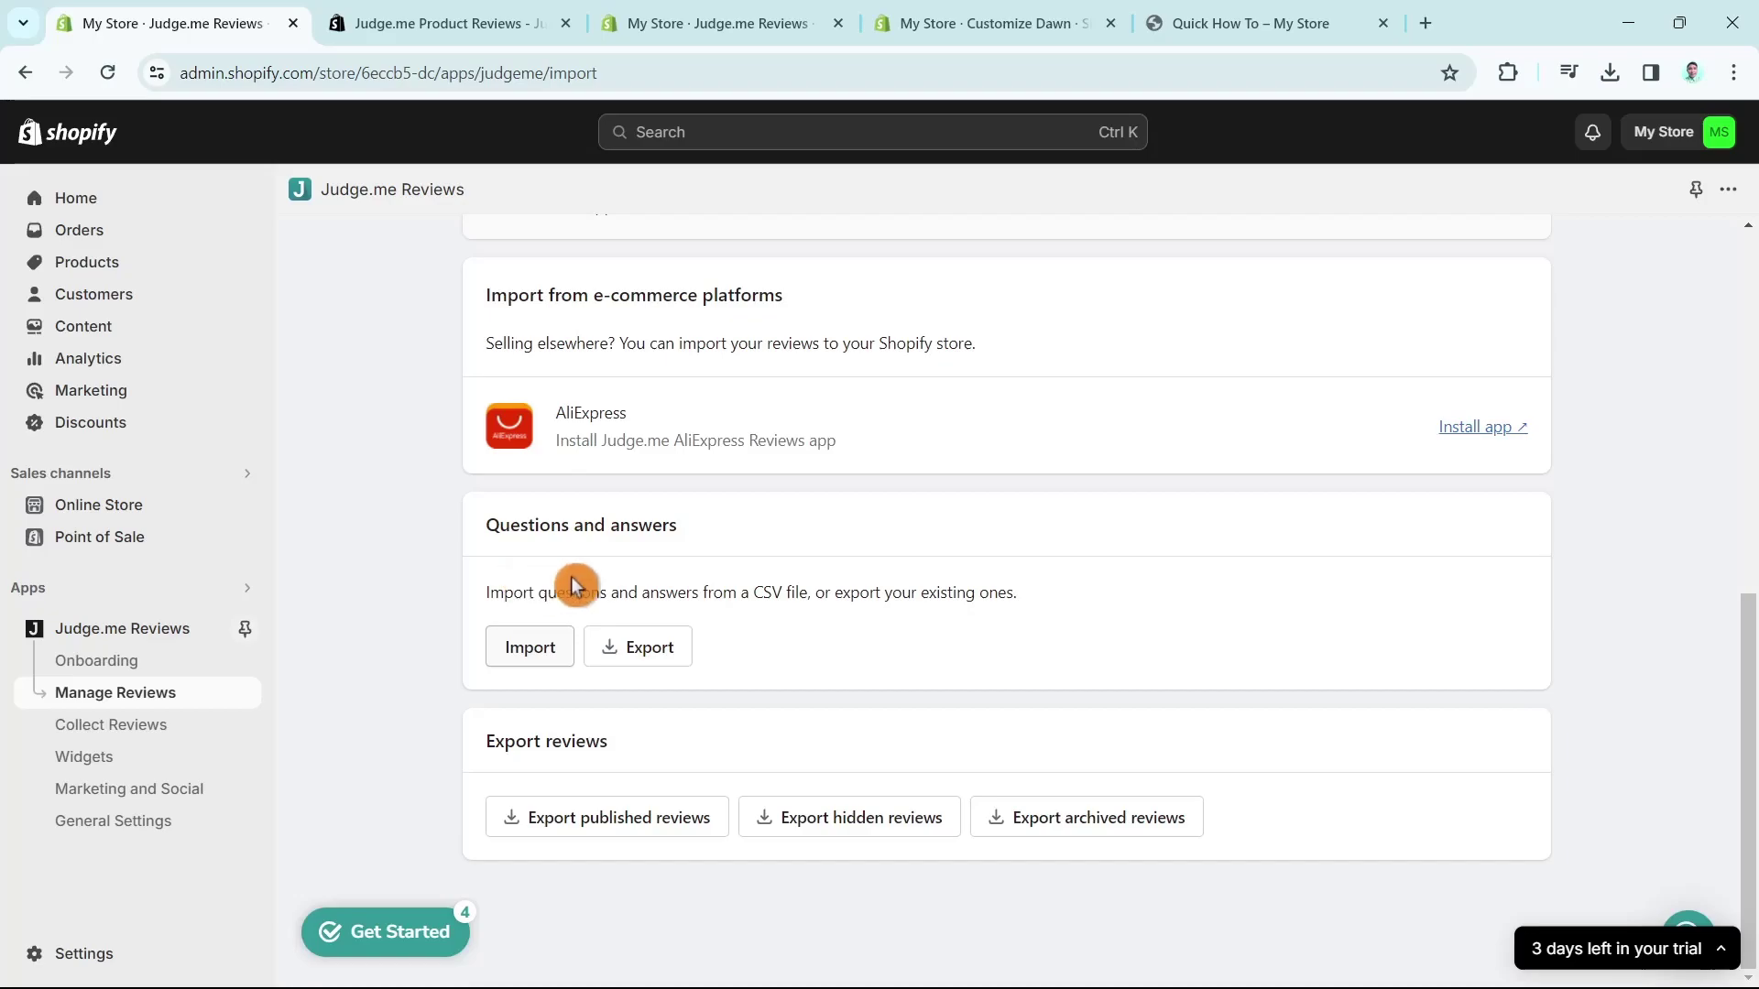
pyautogui.scroll(8, 967, 804)
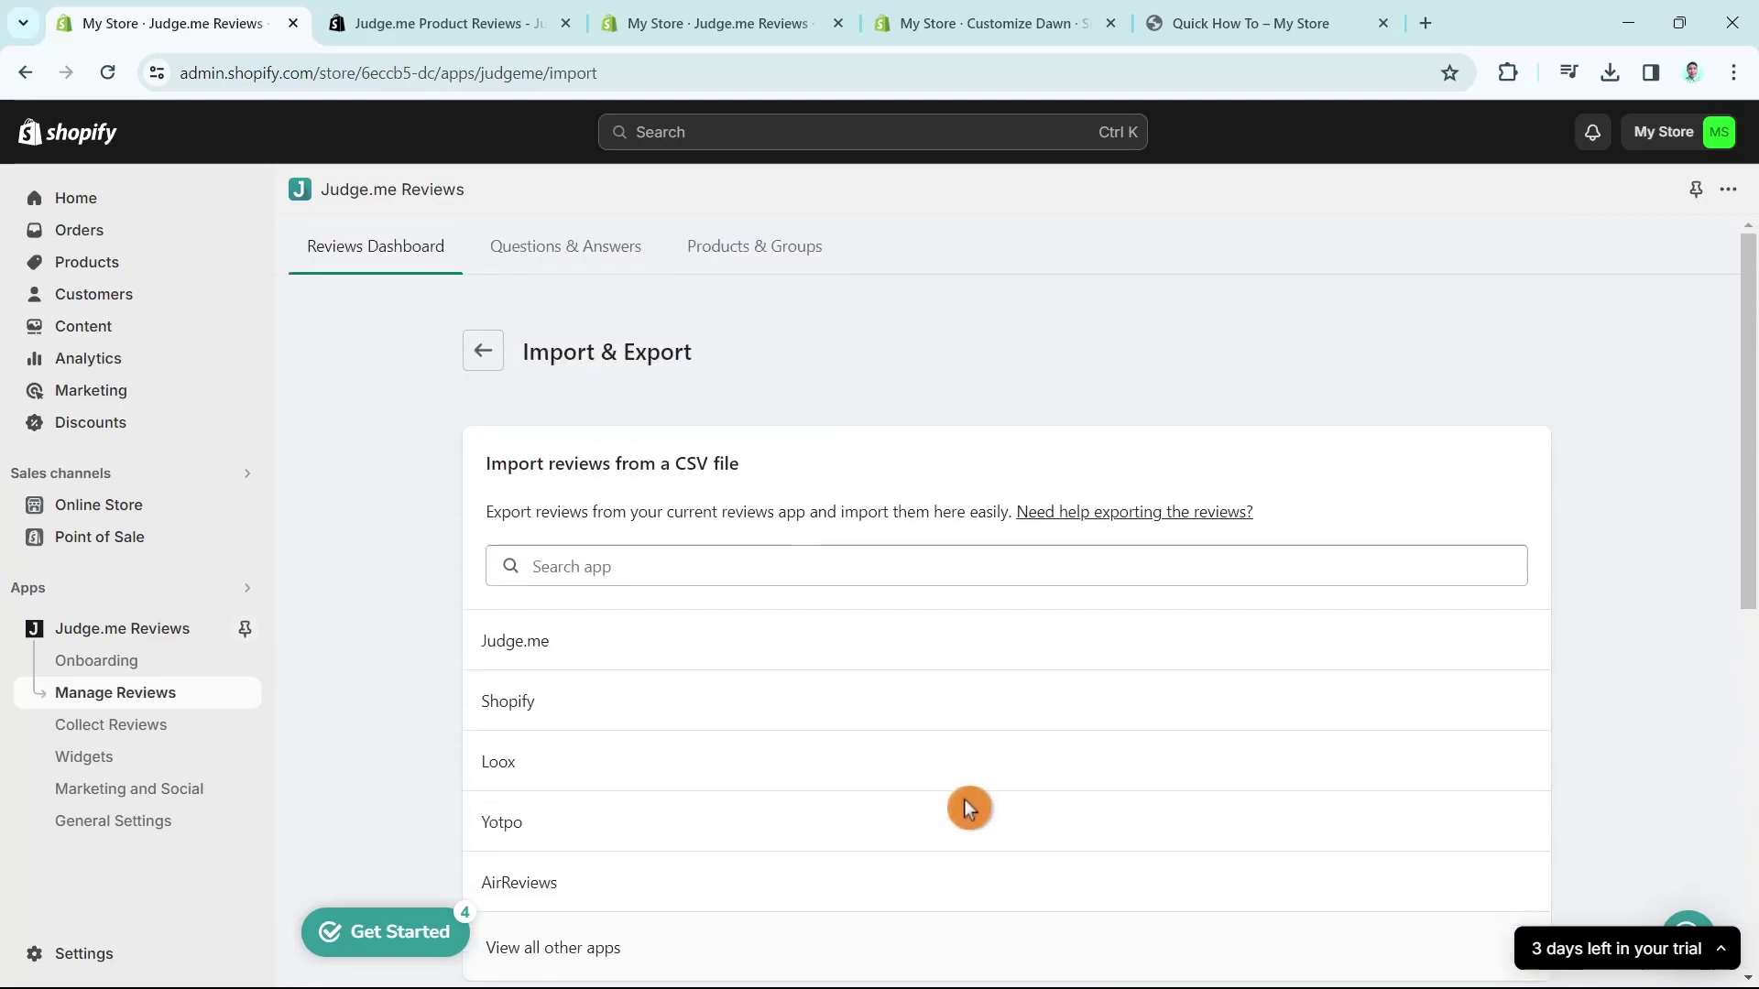
pyautogui.scroll(-4, 1299, 794)
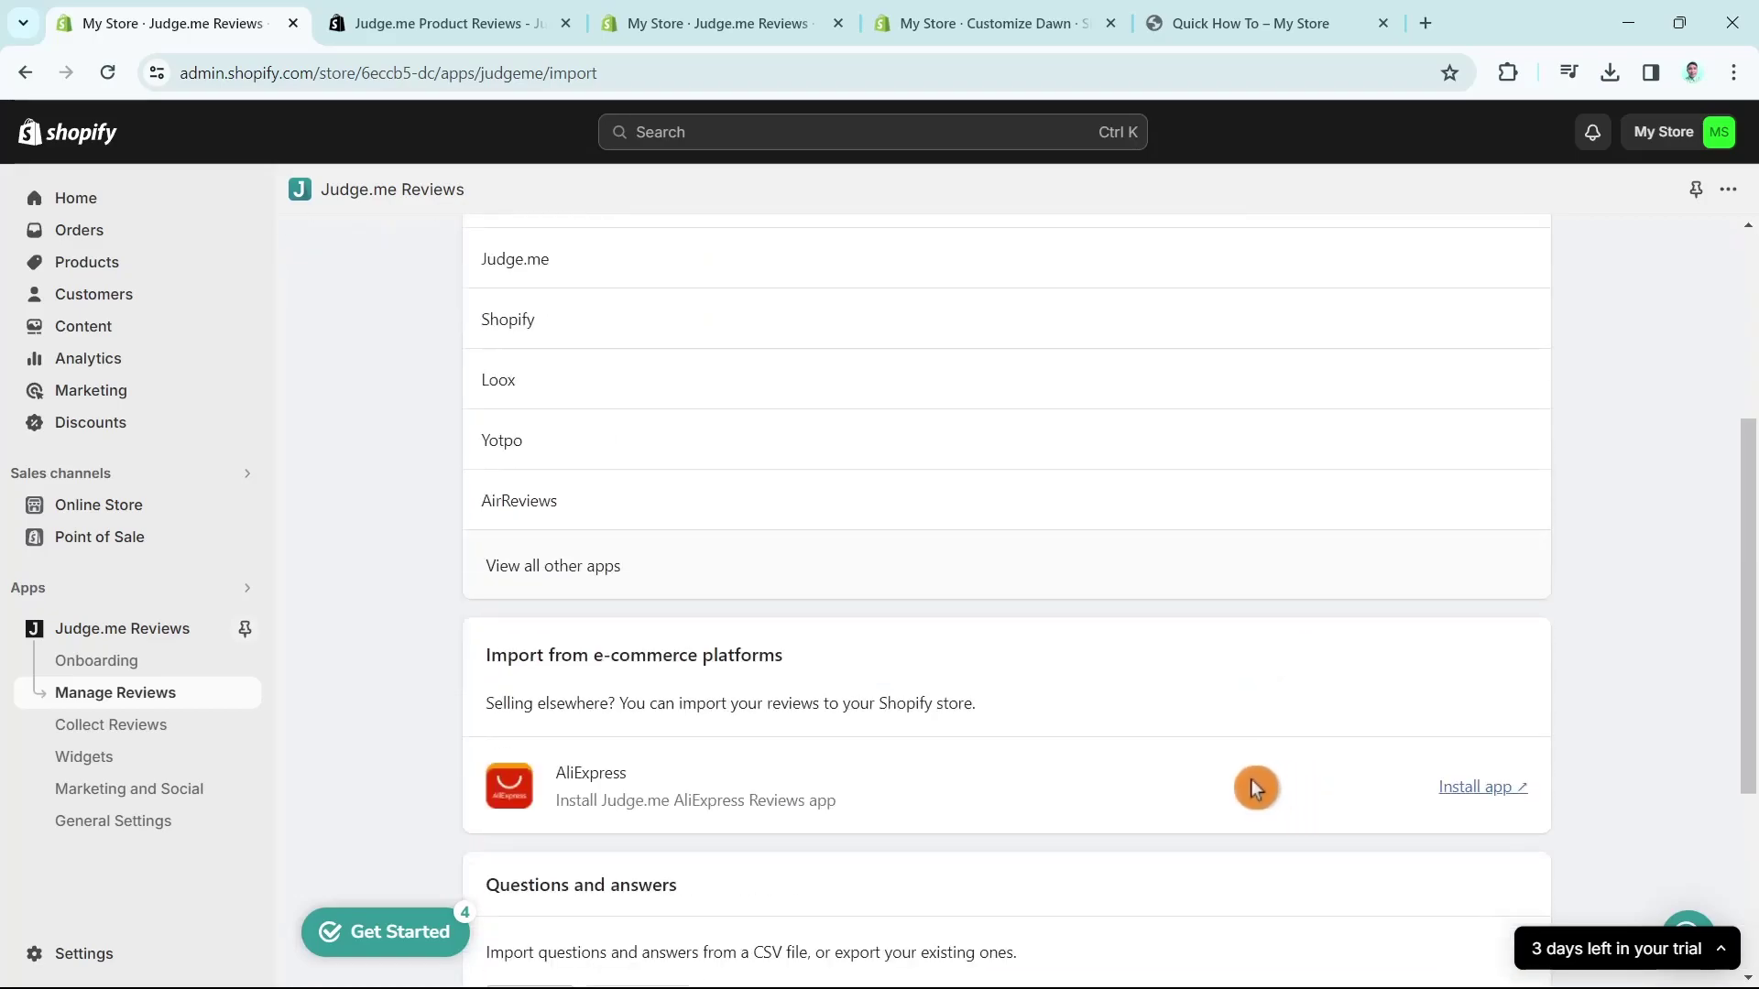
pyautogui.scroll(2, 1253, 787)
pyautogui.scroll(-6, 1247, 783)
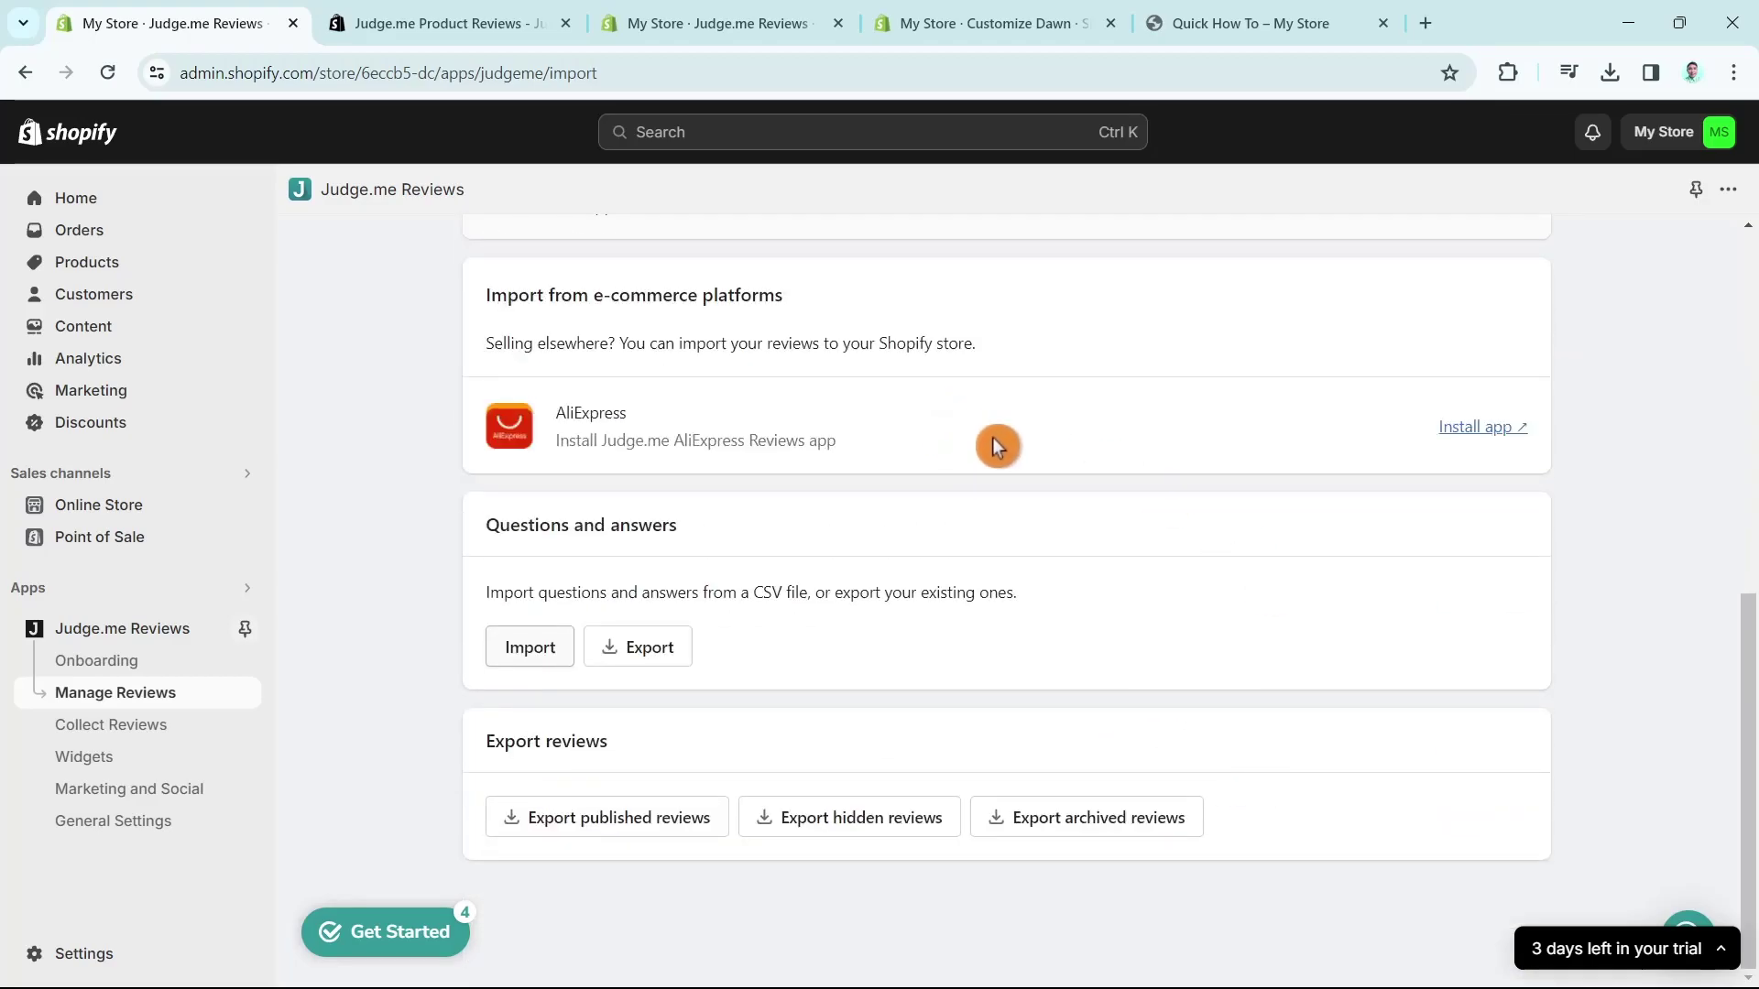
pyautogui.scroll(8, 1062, 485)
pyautogui.click(476, 349)
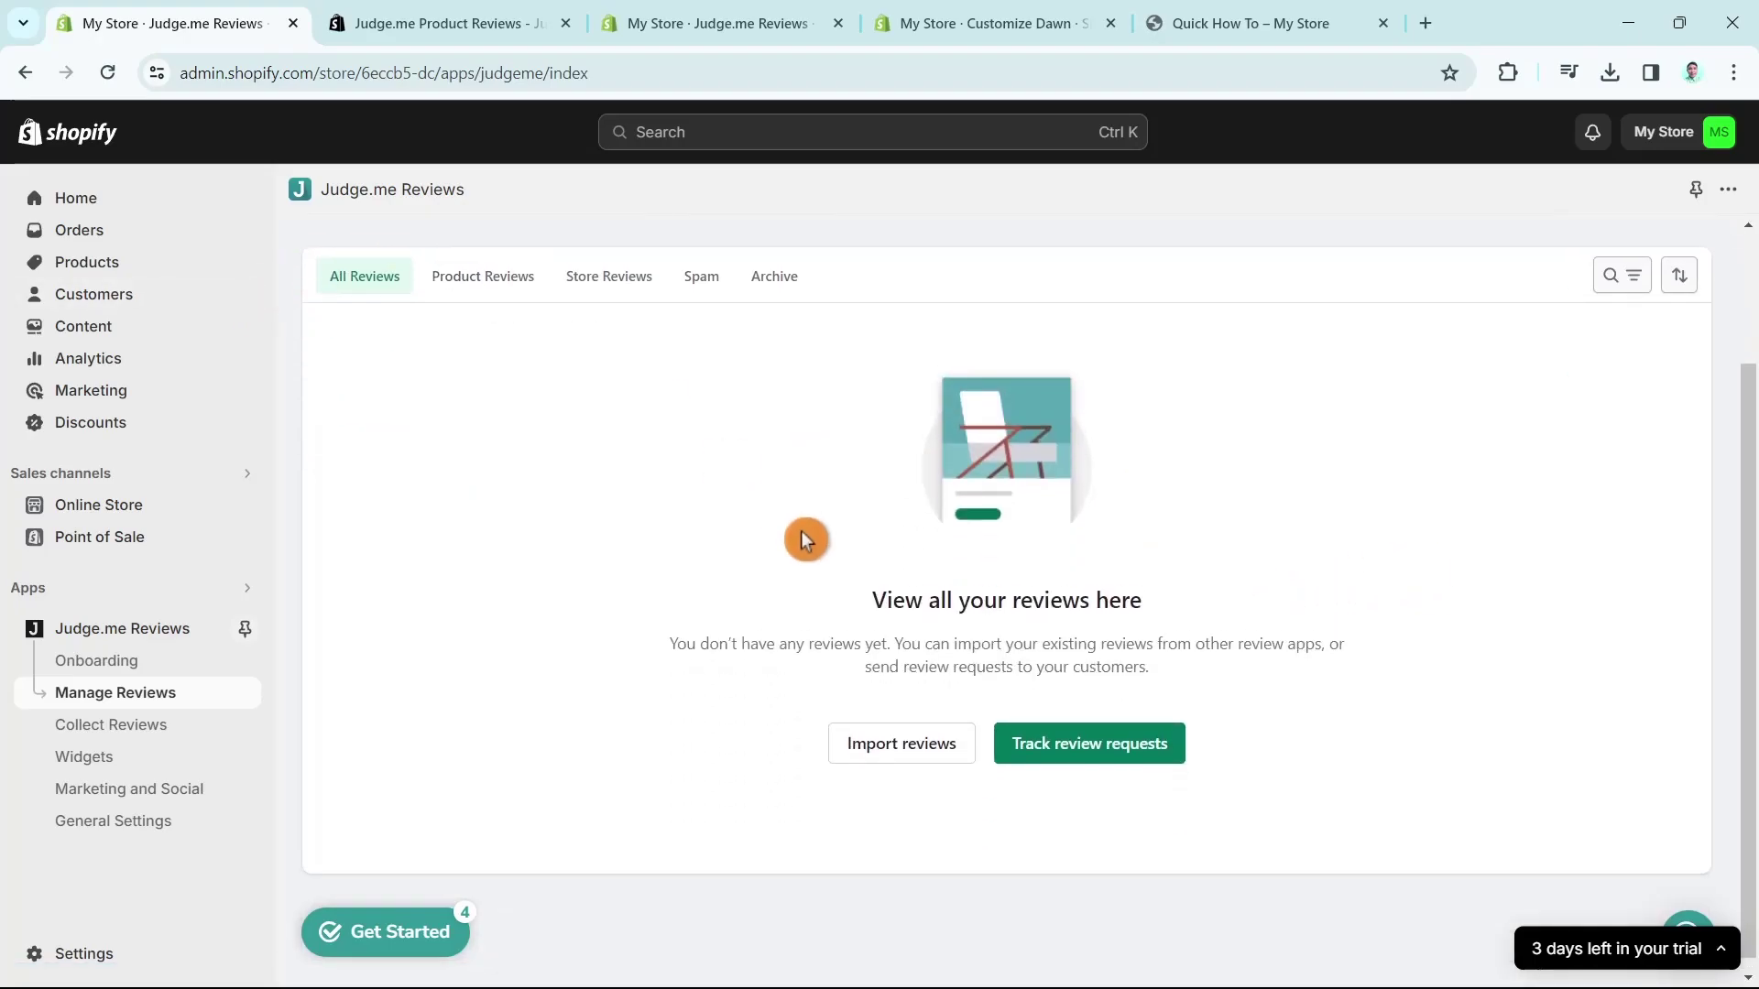
# Step: Go back to the Judge.me home page and open the review requests page from the Recent activity section
pyautogui.click(13, 663)
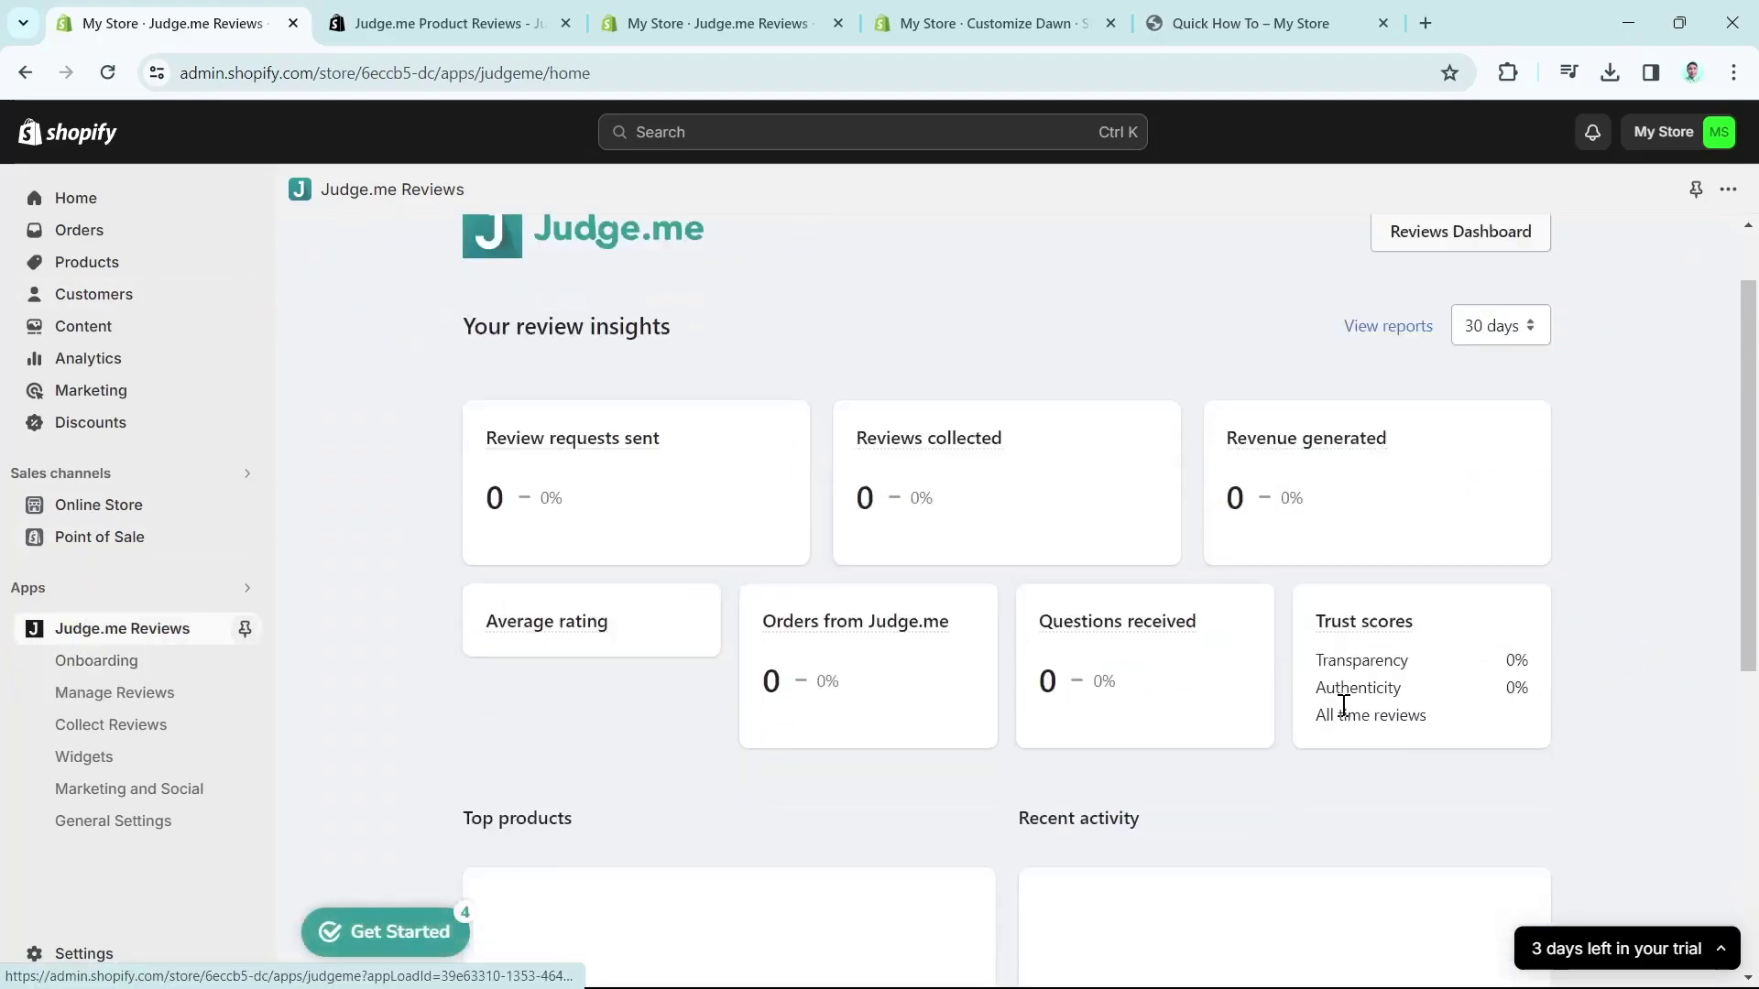
pyautogui.scroll(-6, 1347, 711)
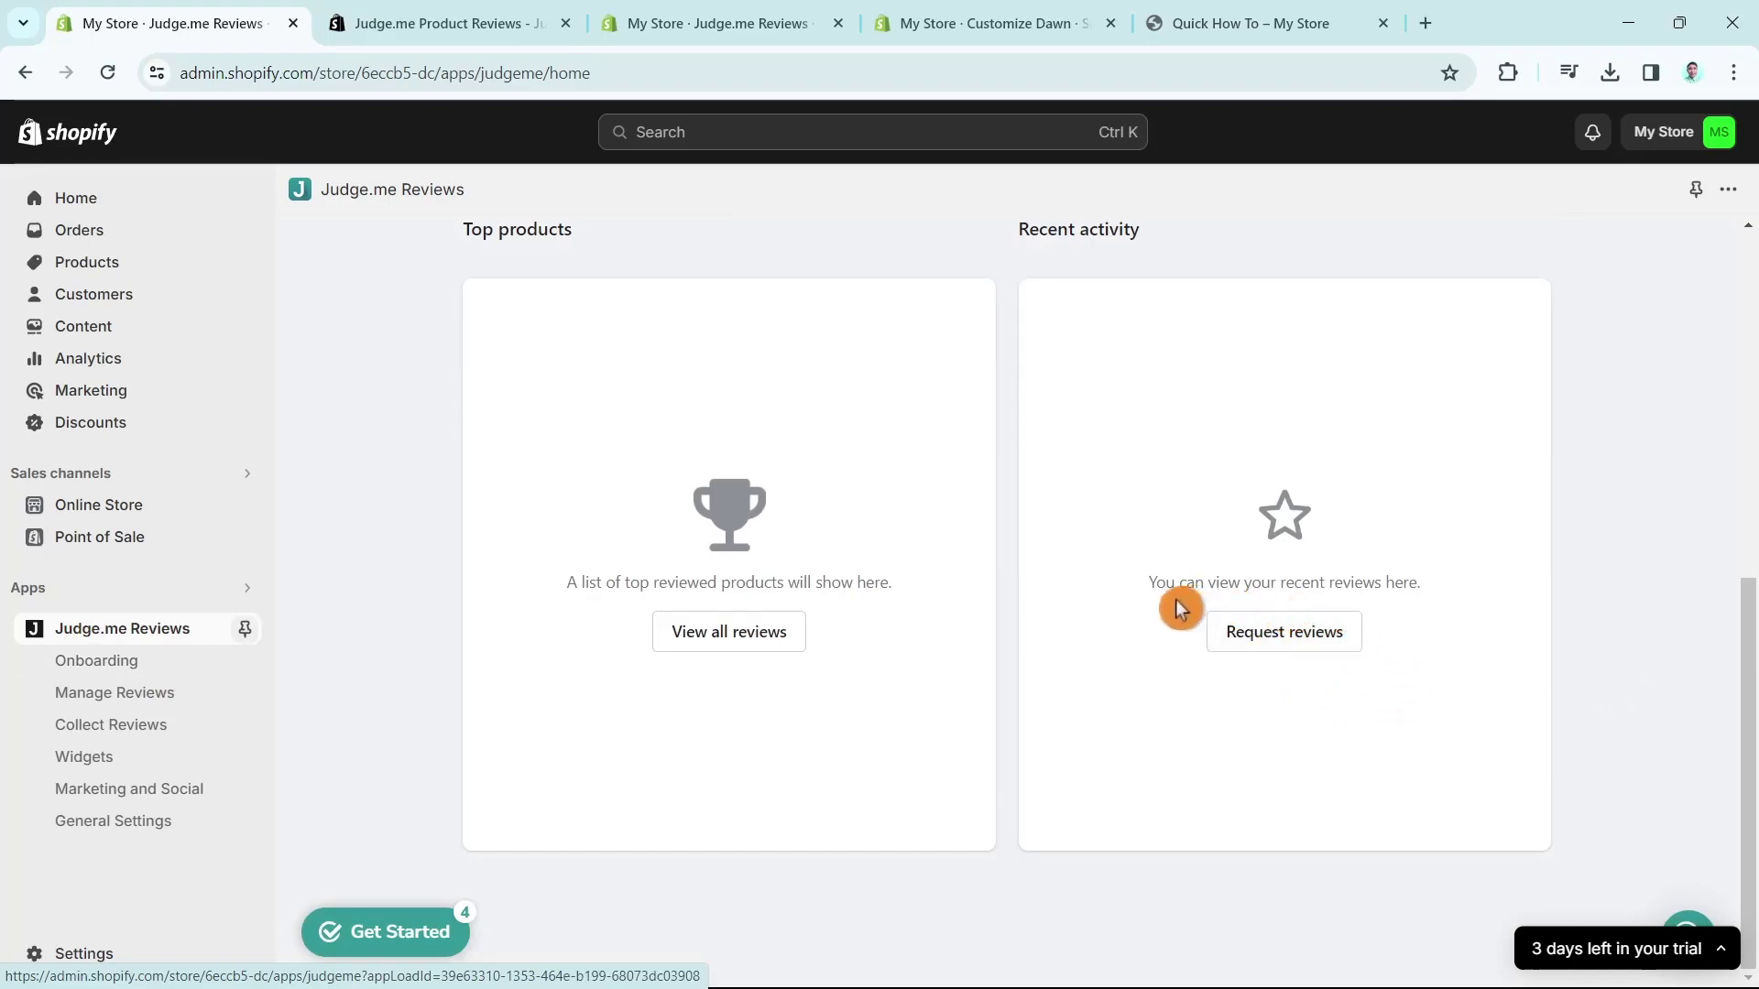
pyautogui.click(1304, 655)
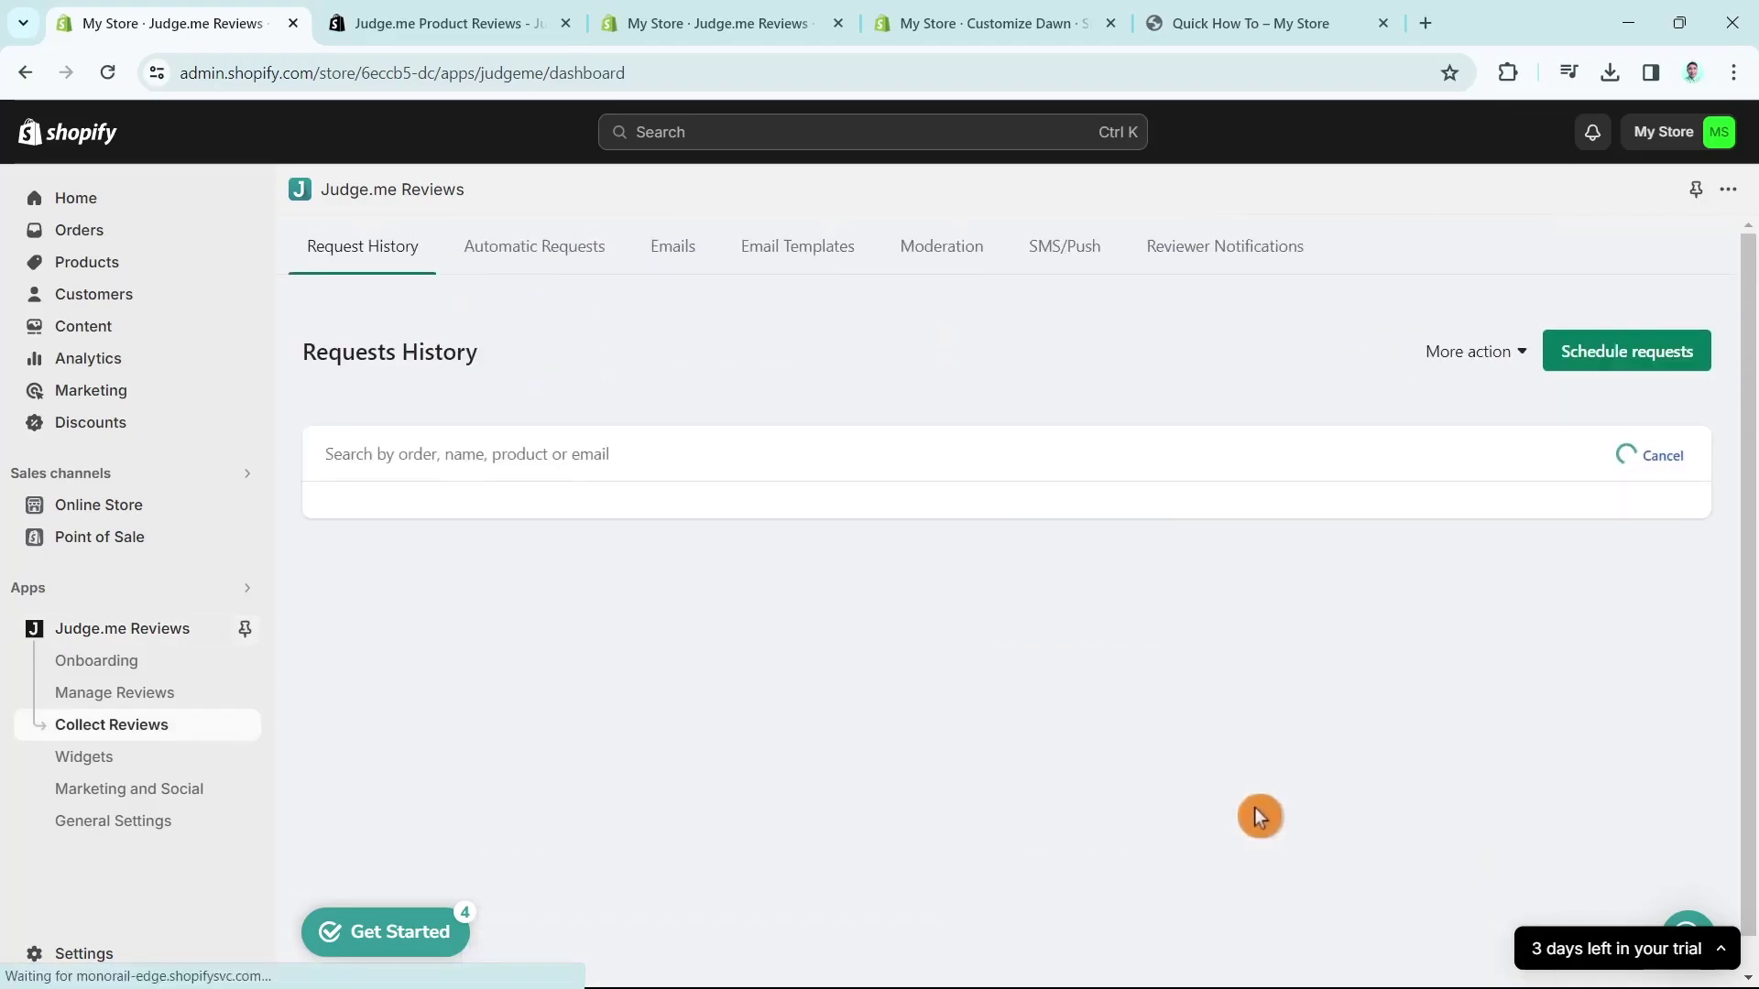
# Step: Go to the page for scheduling review requests and open the form for a manual request
pyautogui.scroll(-1, 1374, 628)
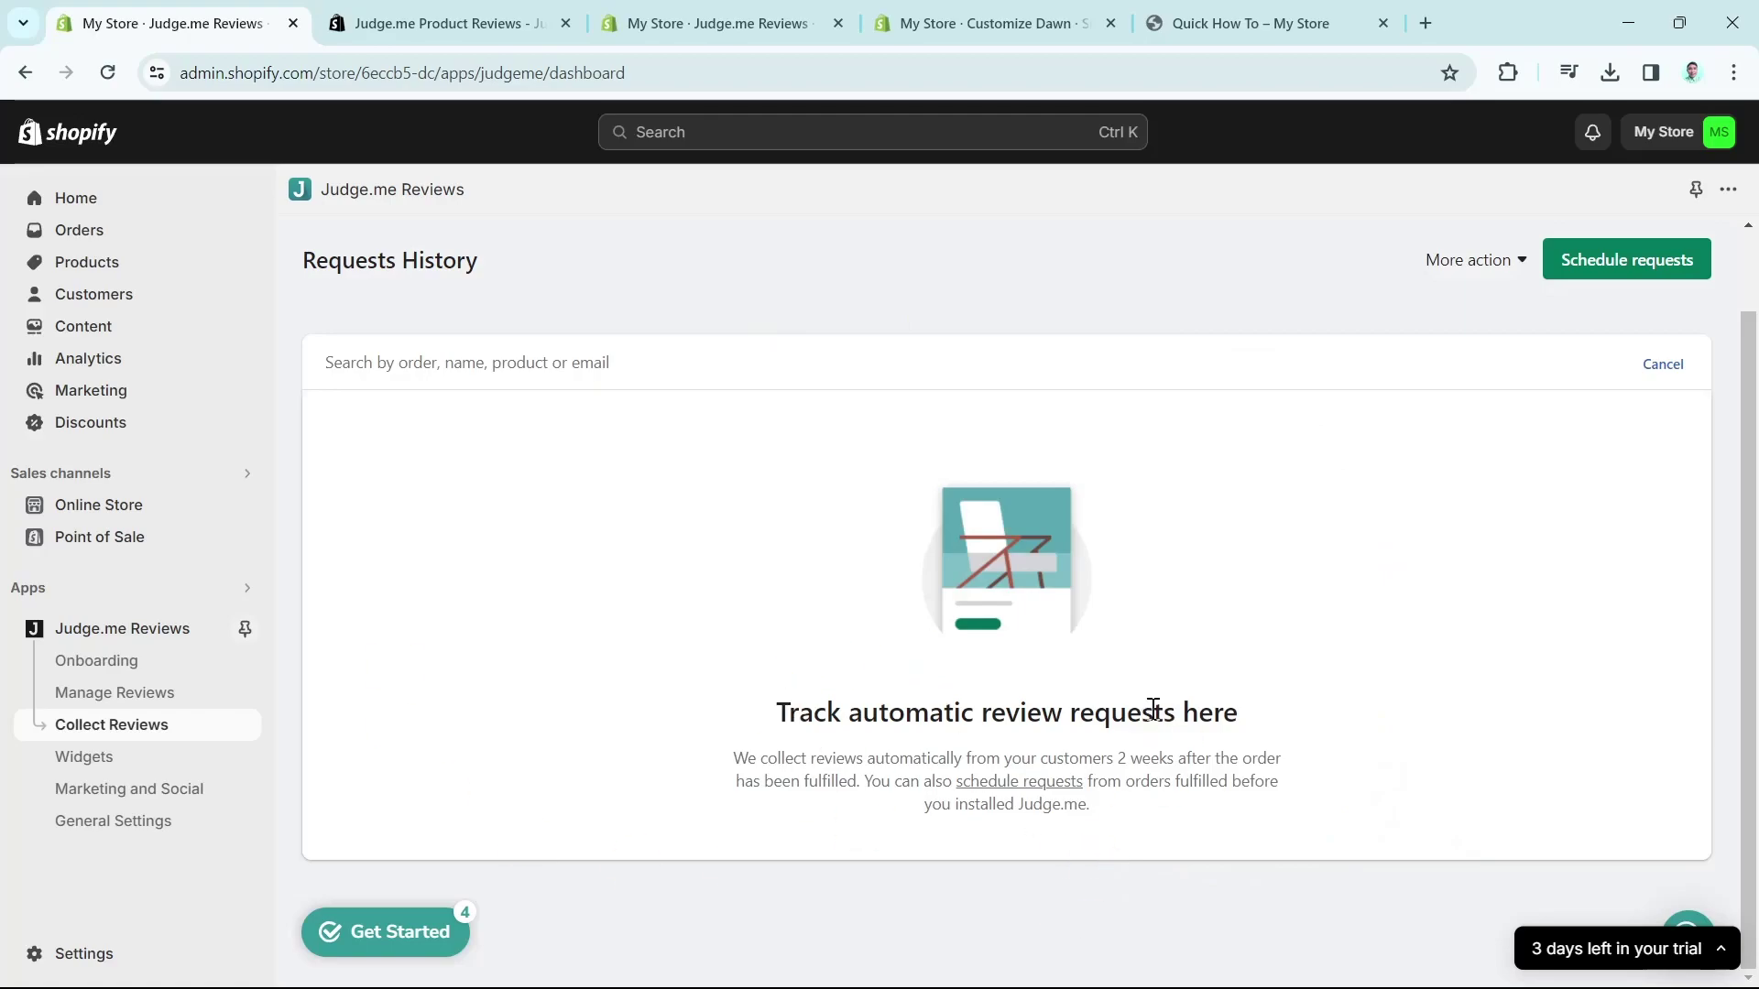
pyautogui.click(1029, 790)
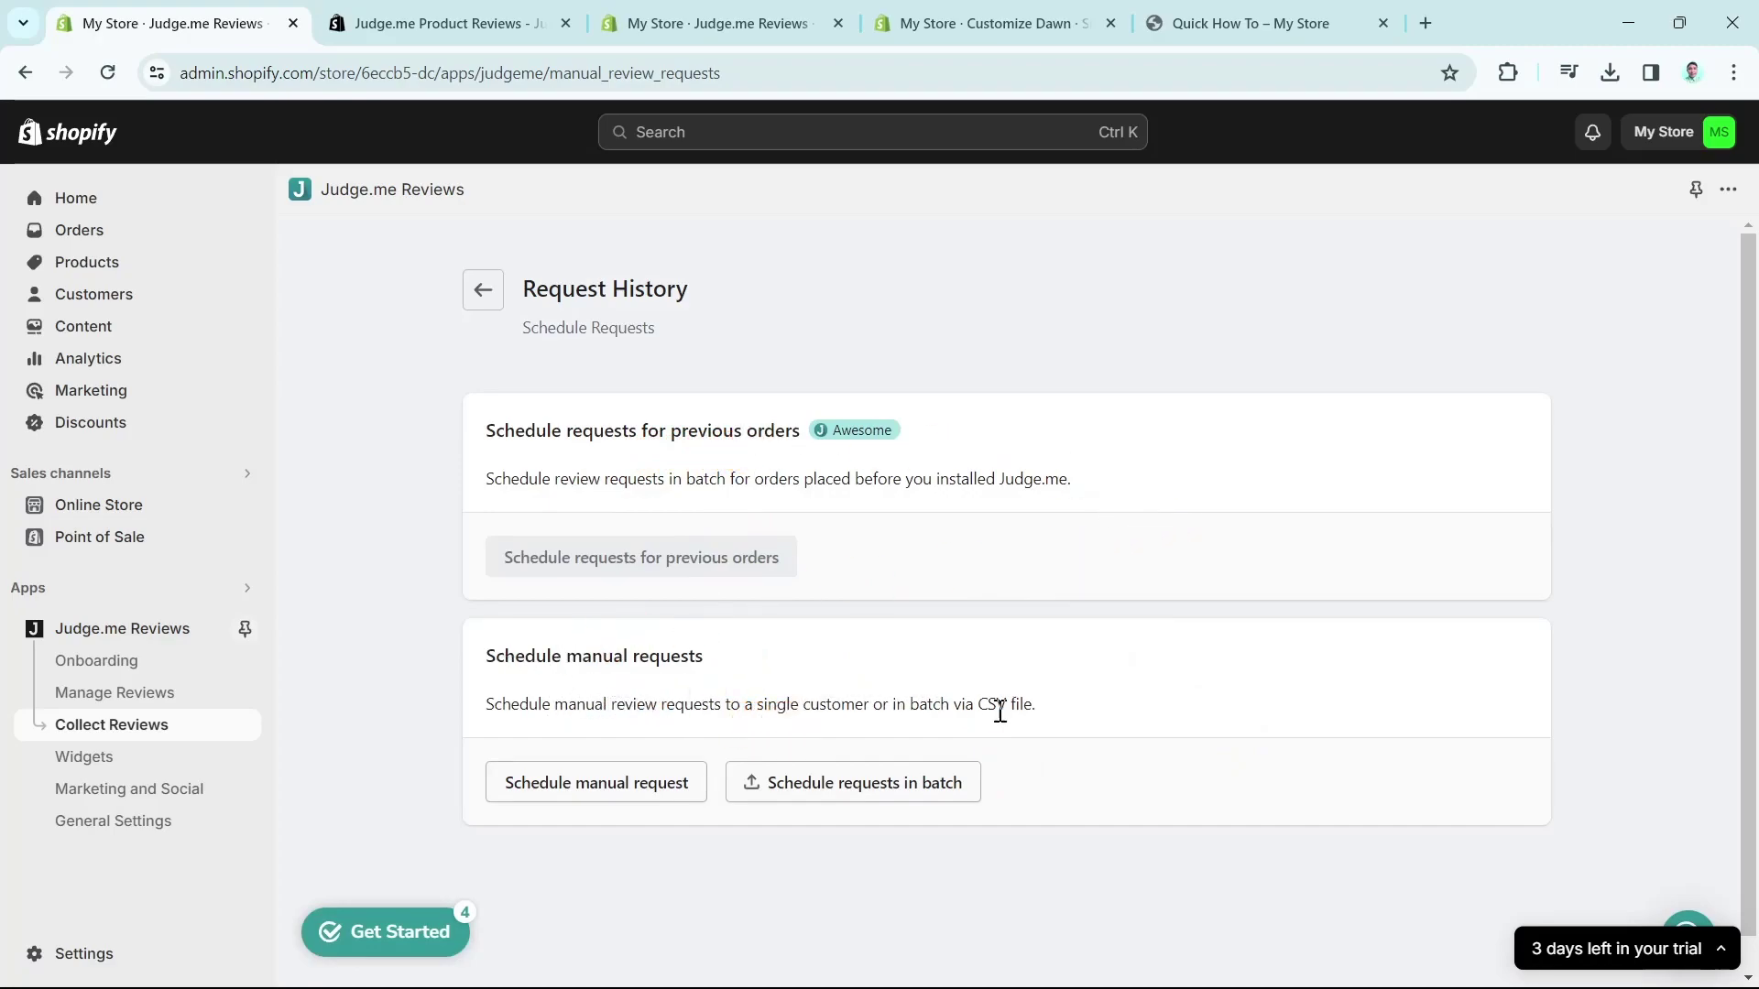
pyautogui.click(596, 788)
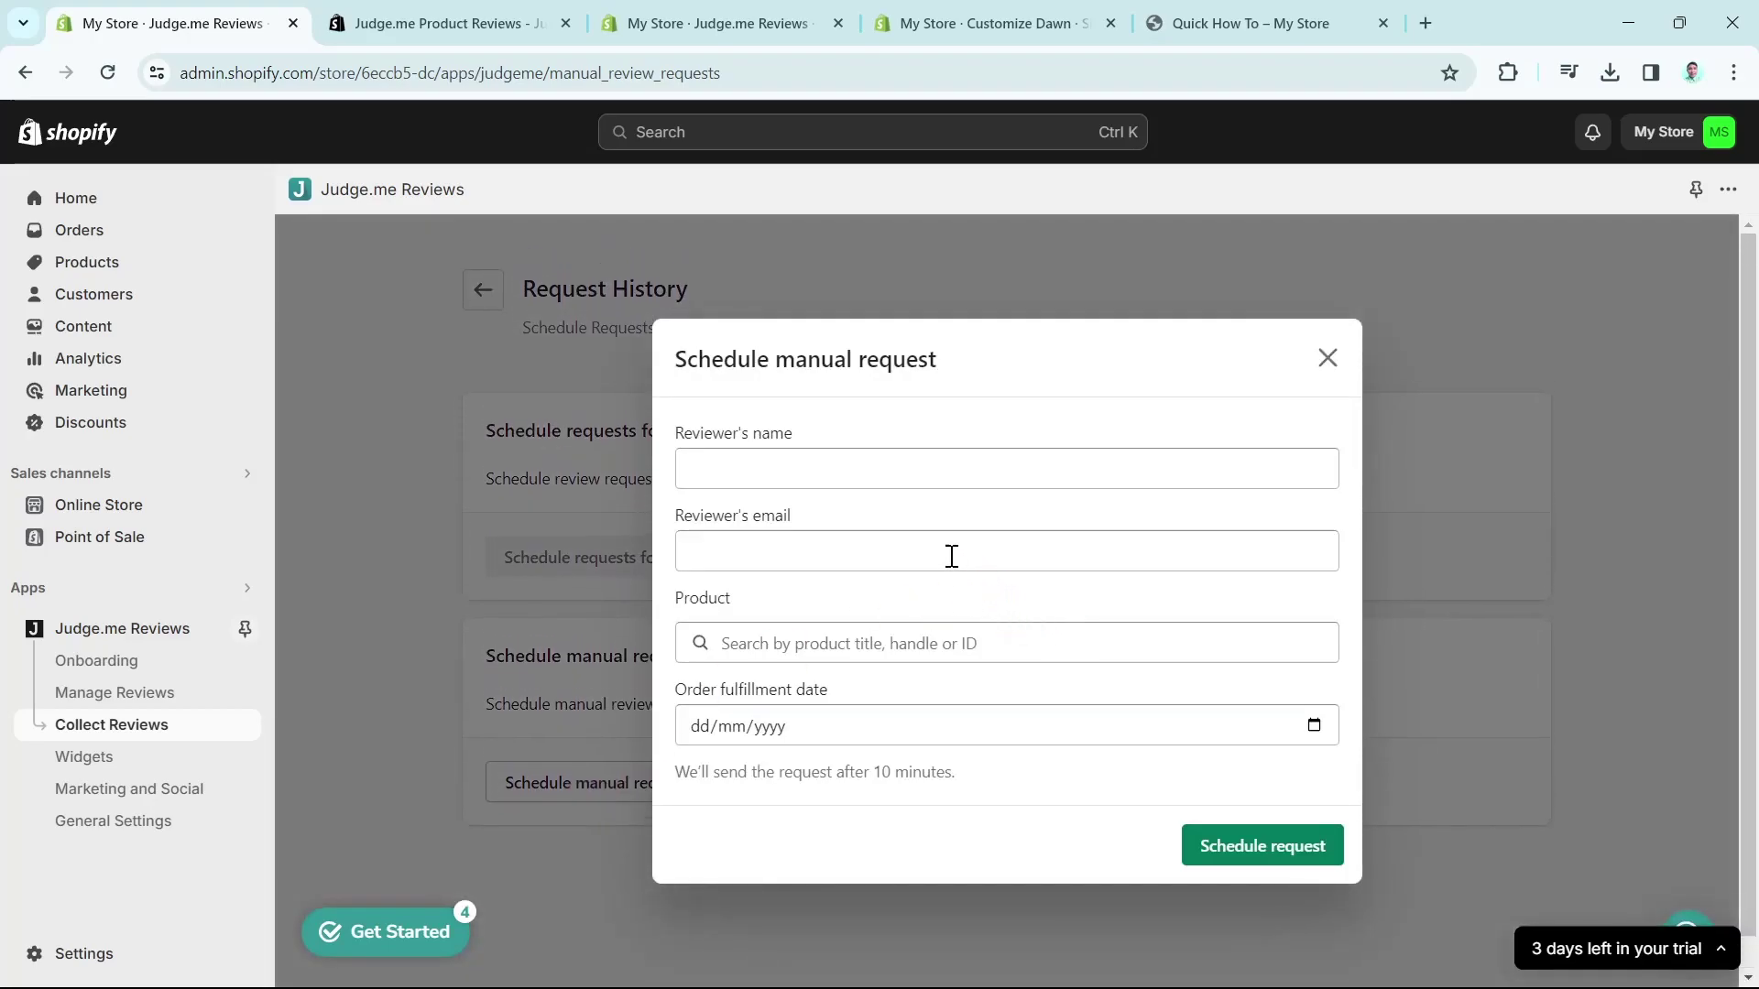
# Step: Examine the manual request form's fields for reviewer's name, reviewer's email, product and order fulfillment date
pyautogui.click(781, 487)
pyautogui.click(773, 560)
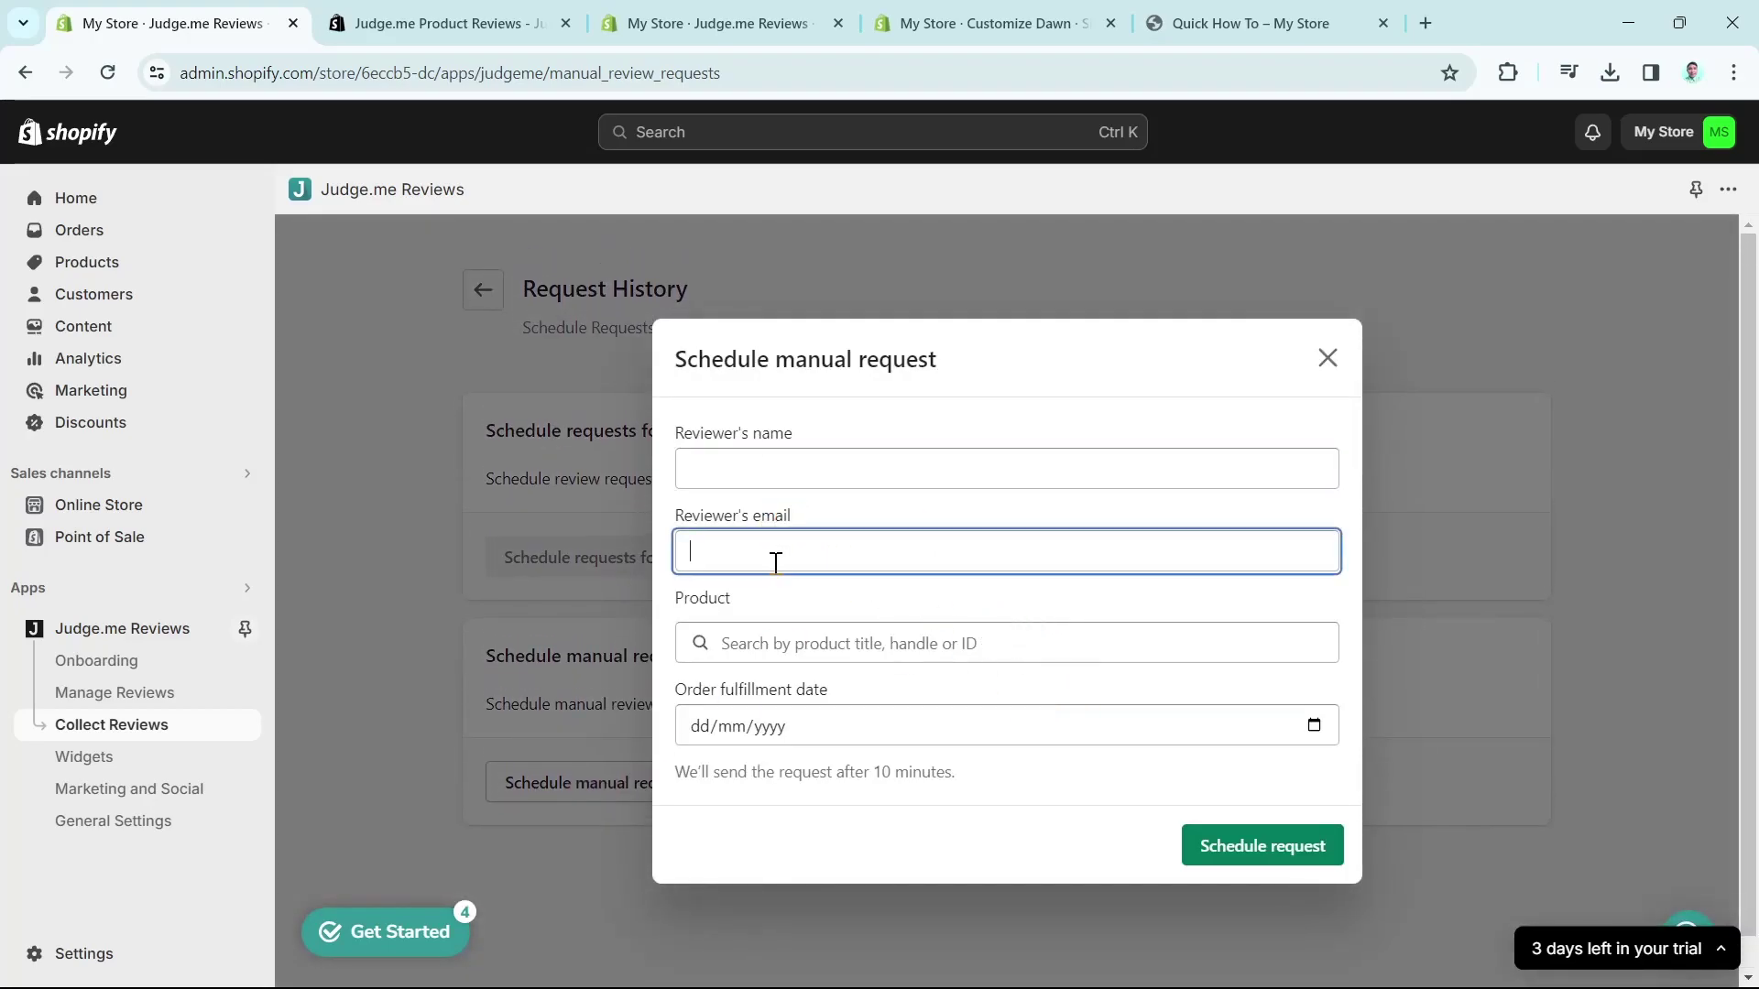
pyautogui.click(787, 468)
pyautogui.click(781, 550)
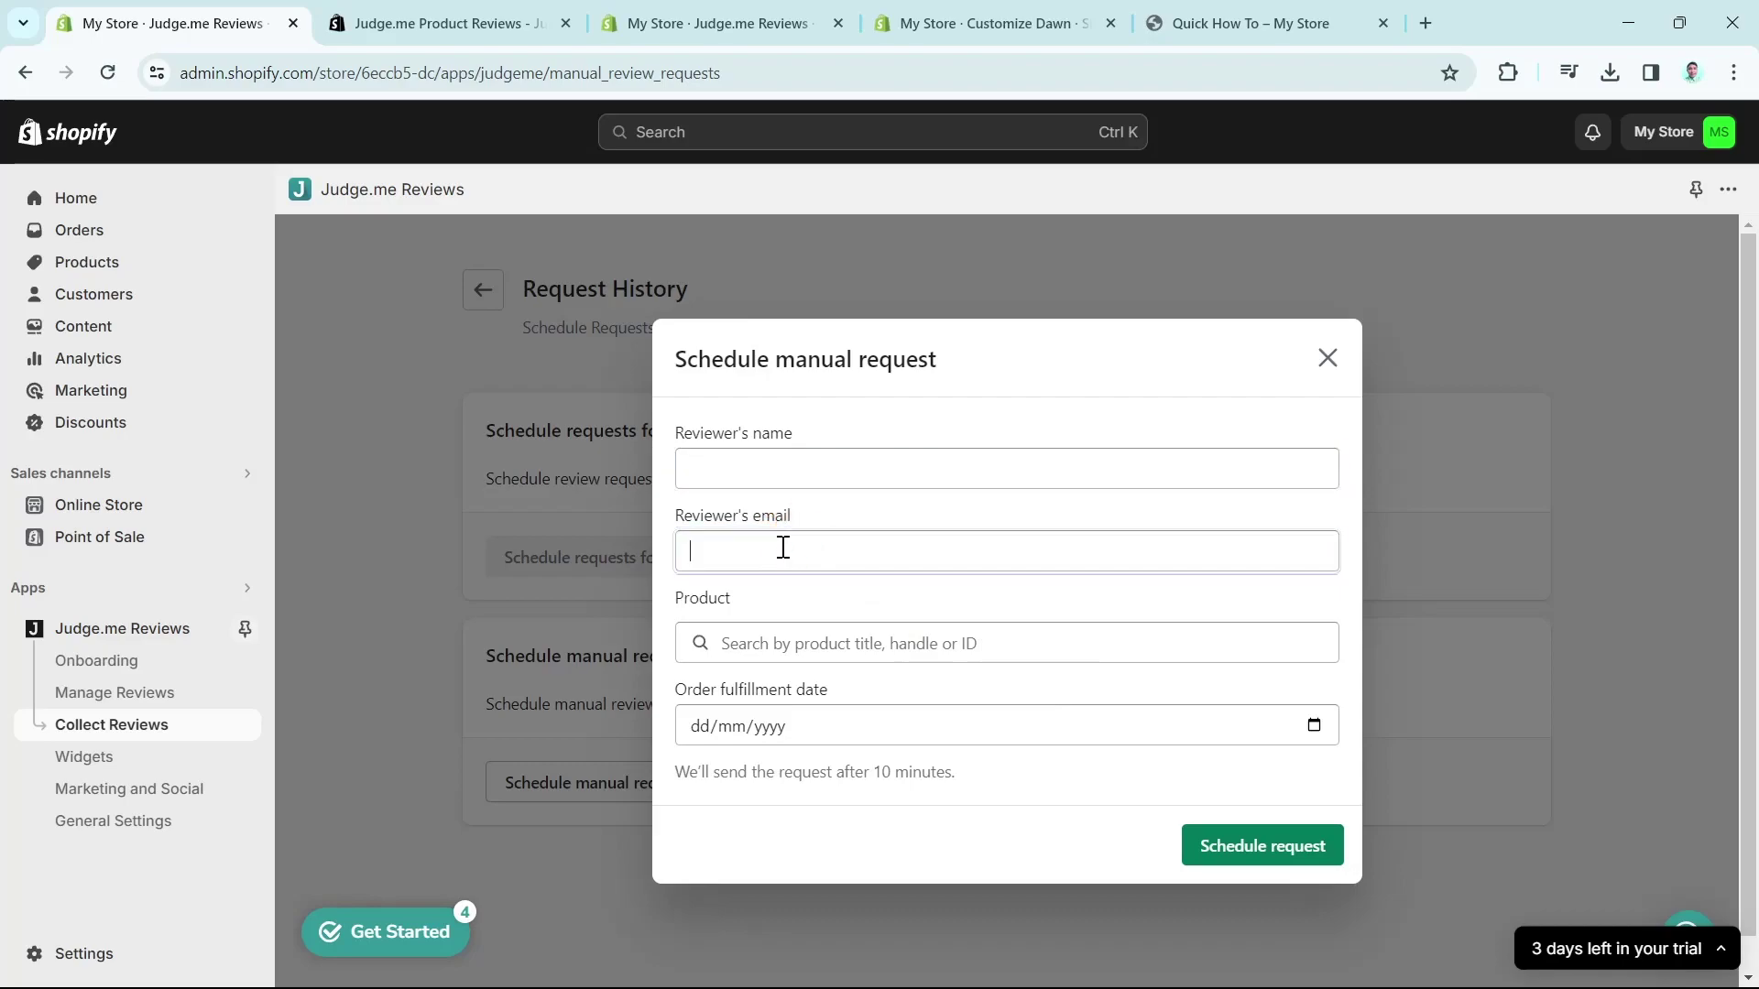
pyautogui.click(806, 643)
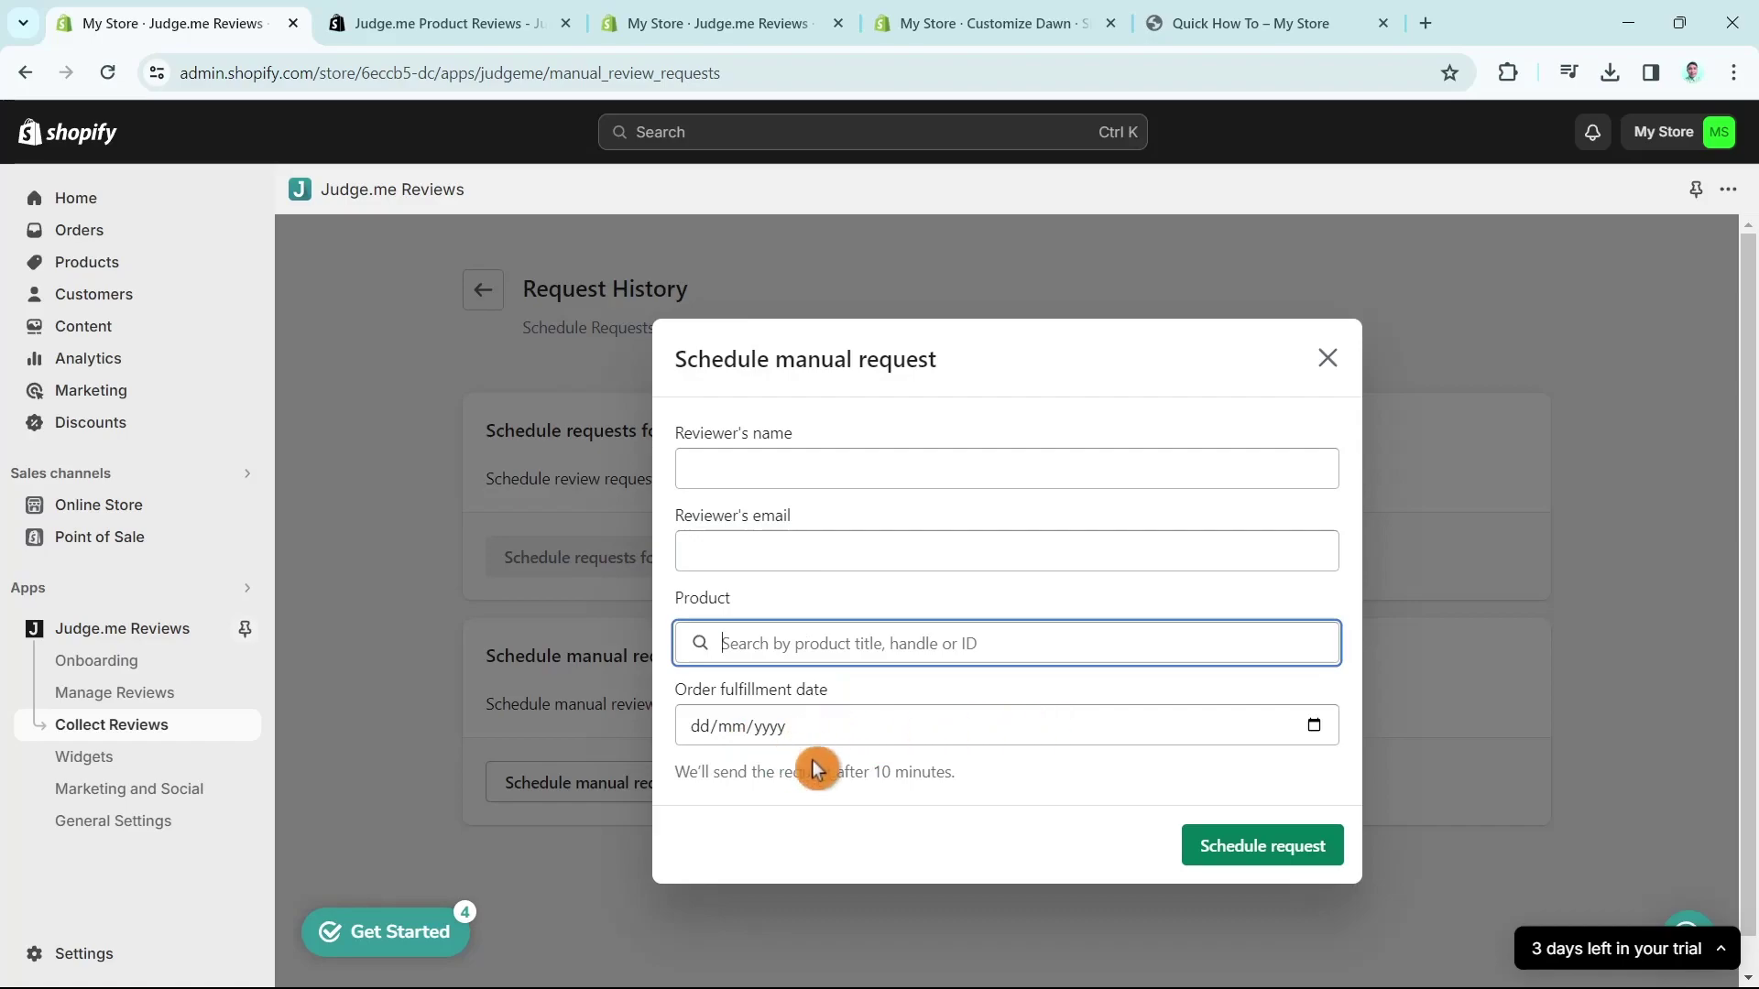
pyautogui.scroll(-1, 962, 781)
pyautogui.click(882, 779)
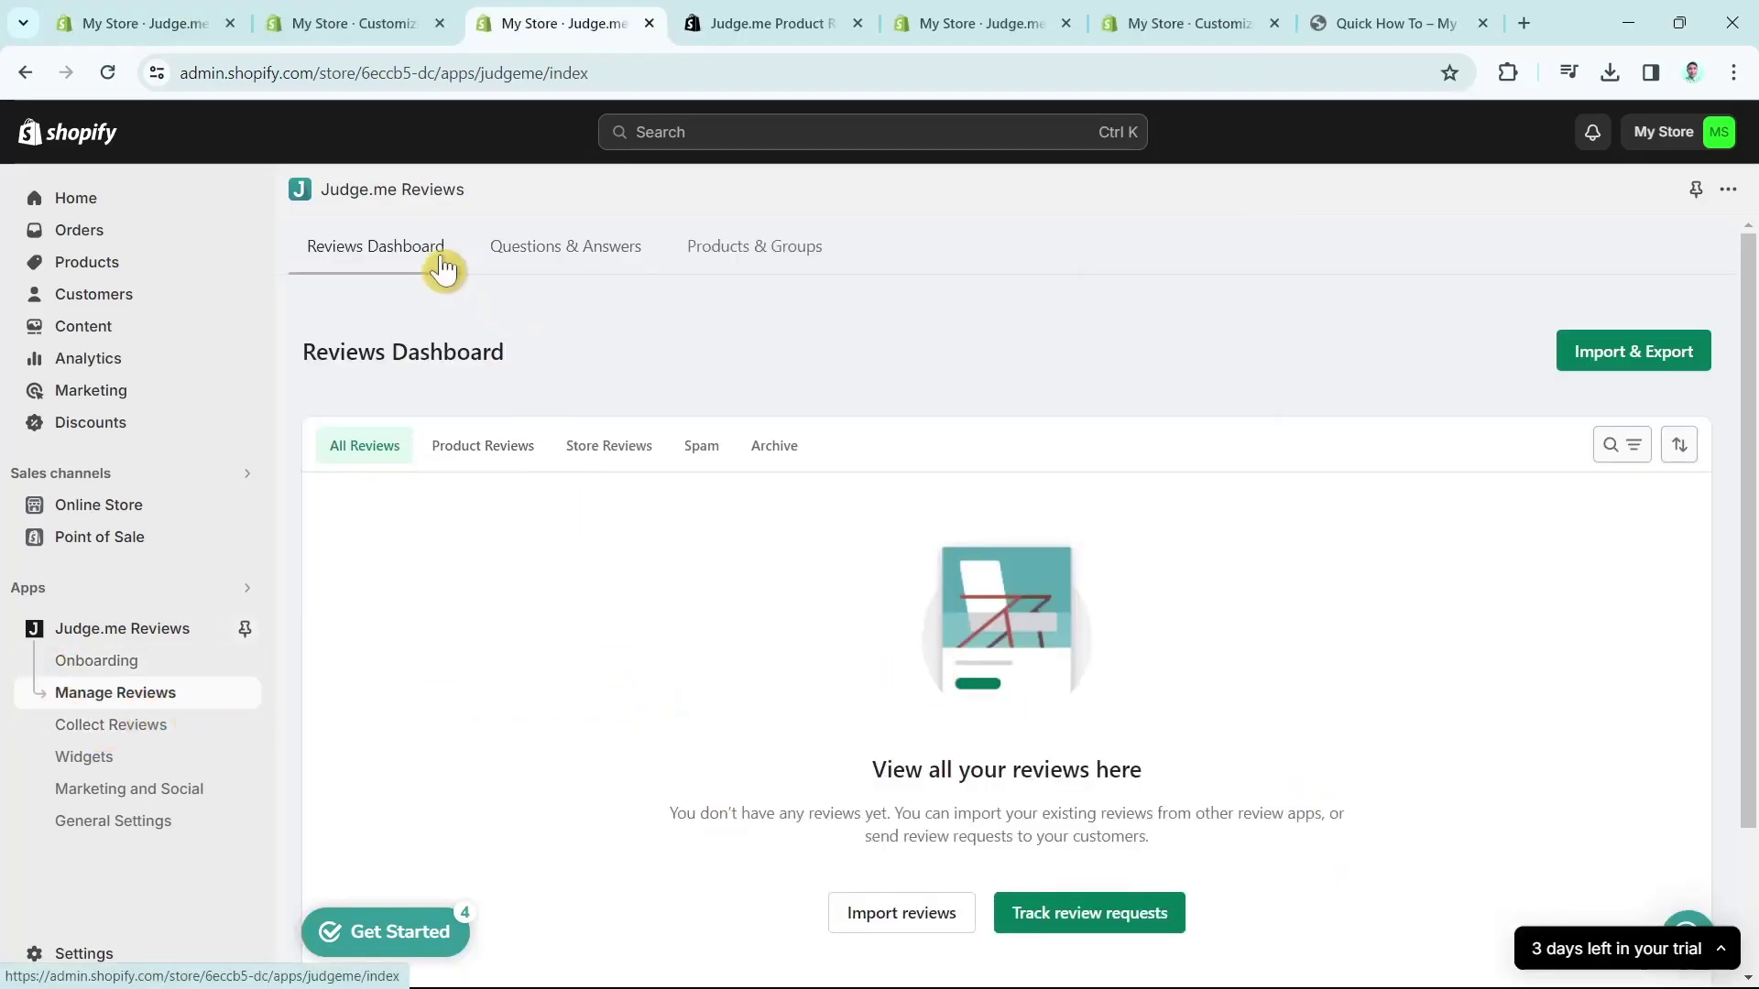
# Step: Look over the Questions & Answers and the Products & Groups pages of Manage Reviews
pyautogui.click(547, 271)
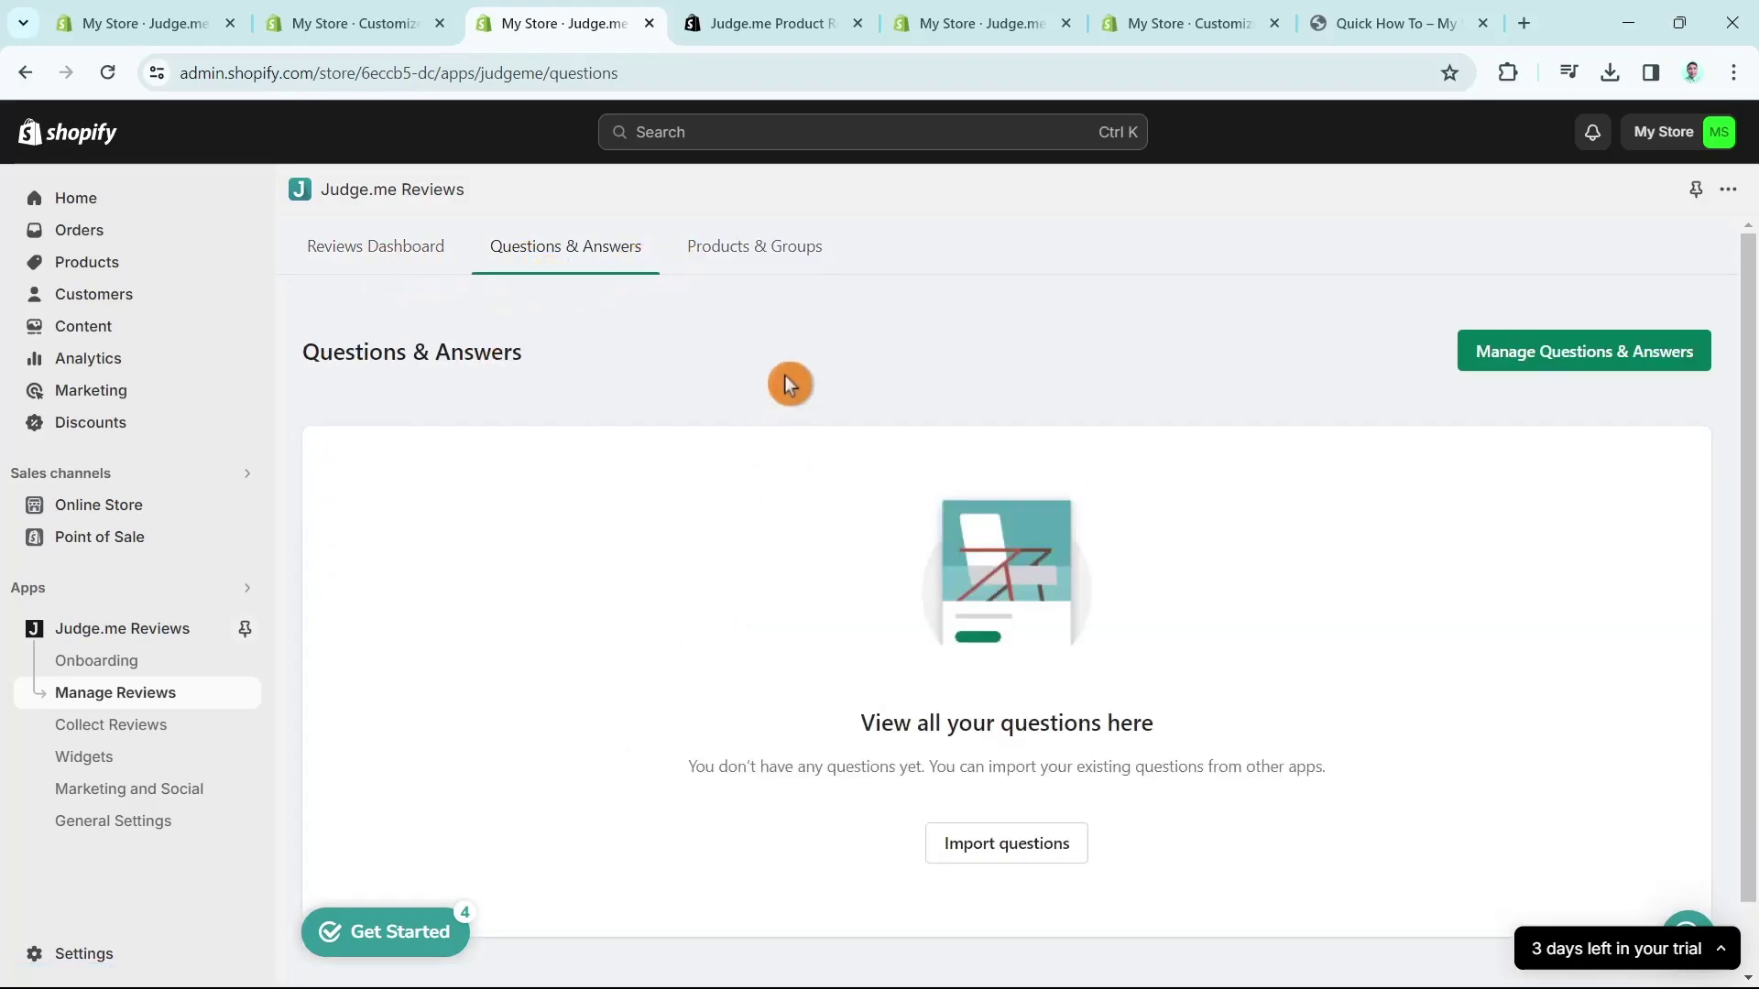
pyautogui.click(793, 270)
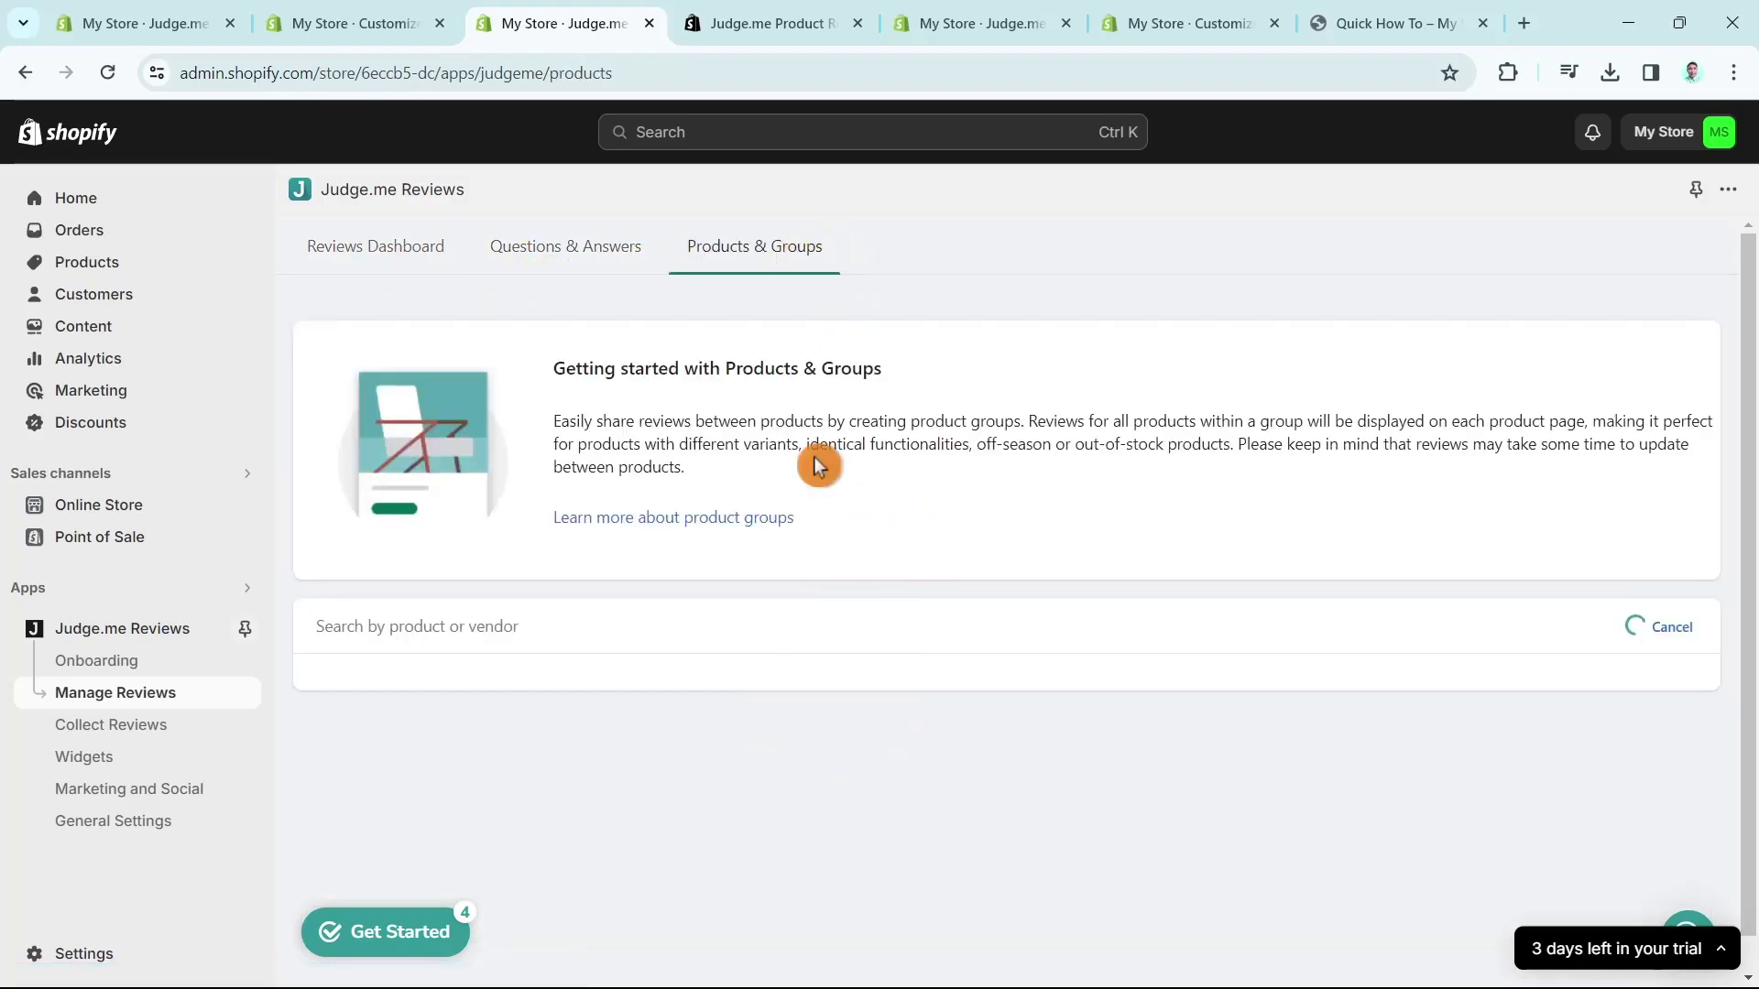
pyautogui.scroll(-1, 588, 727)
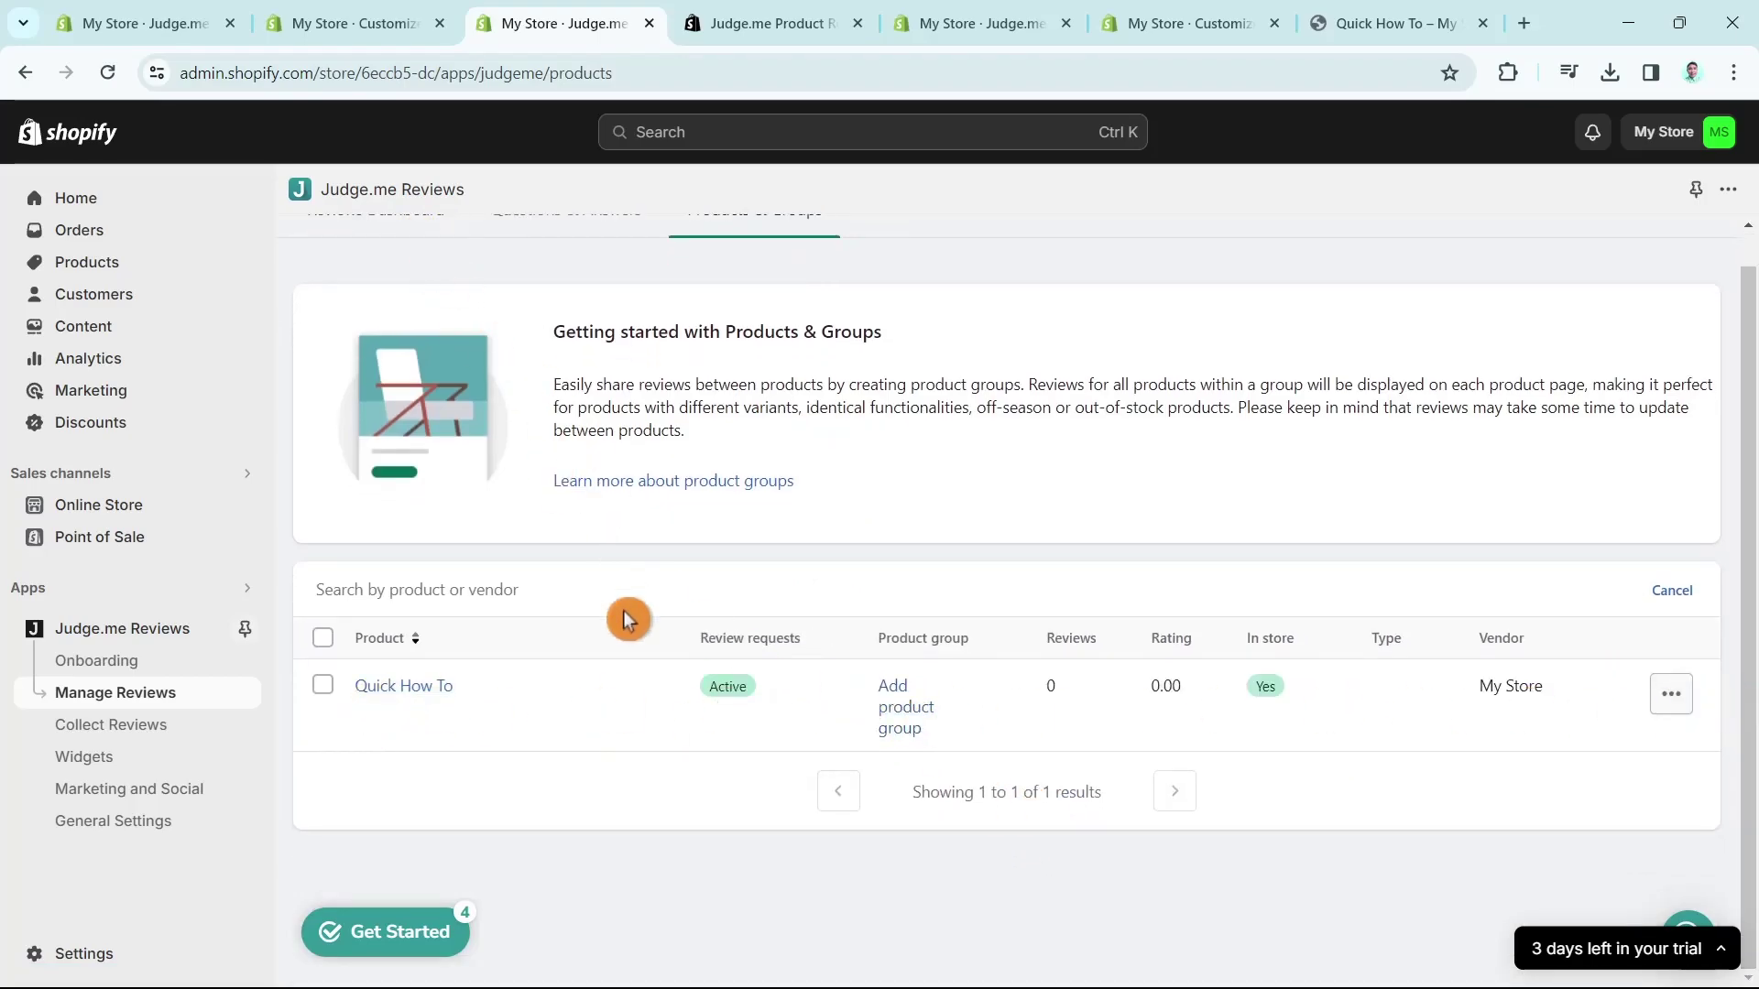
pyautogui.scroll(1, 622, 610)
# Step: Go to Collect Reviews and examine the request history and the automatic request settings for timing, reminders and schedule
pyautogui.click(139, 735)
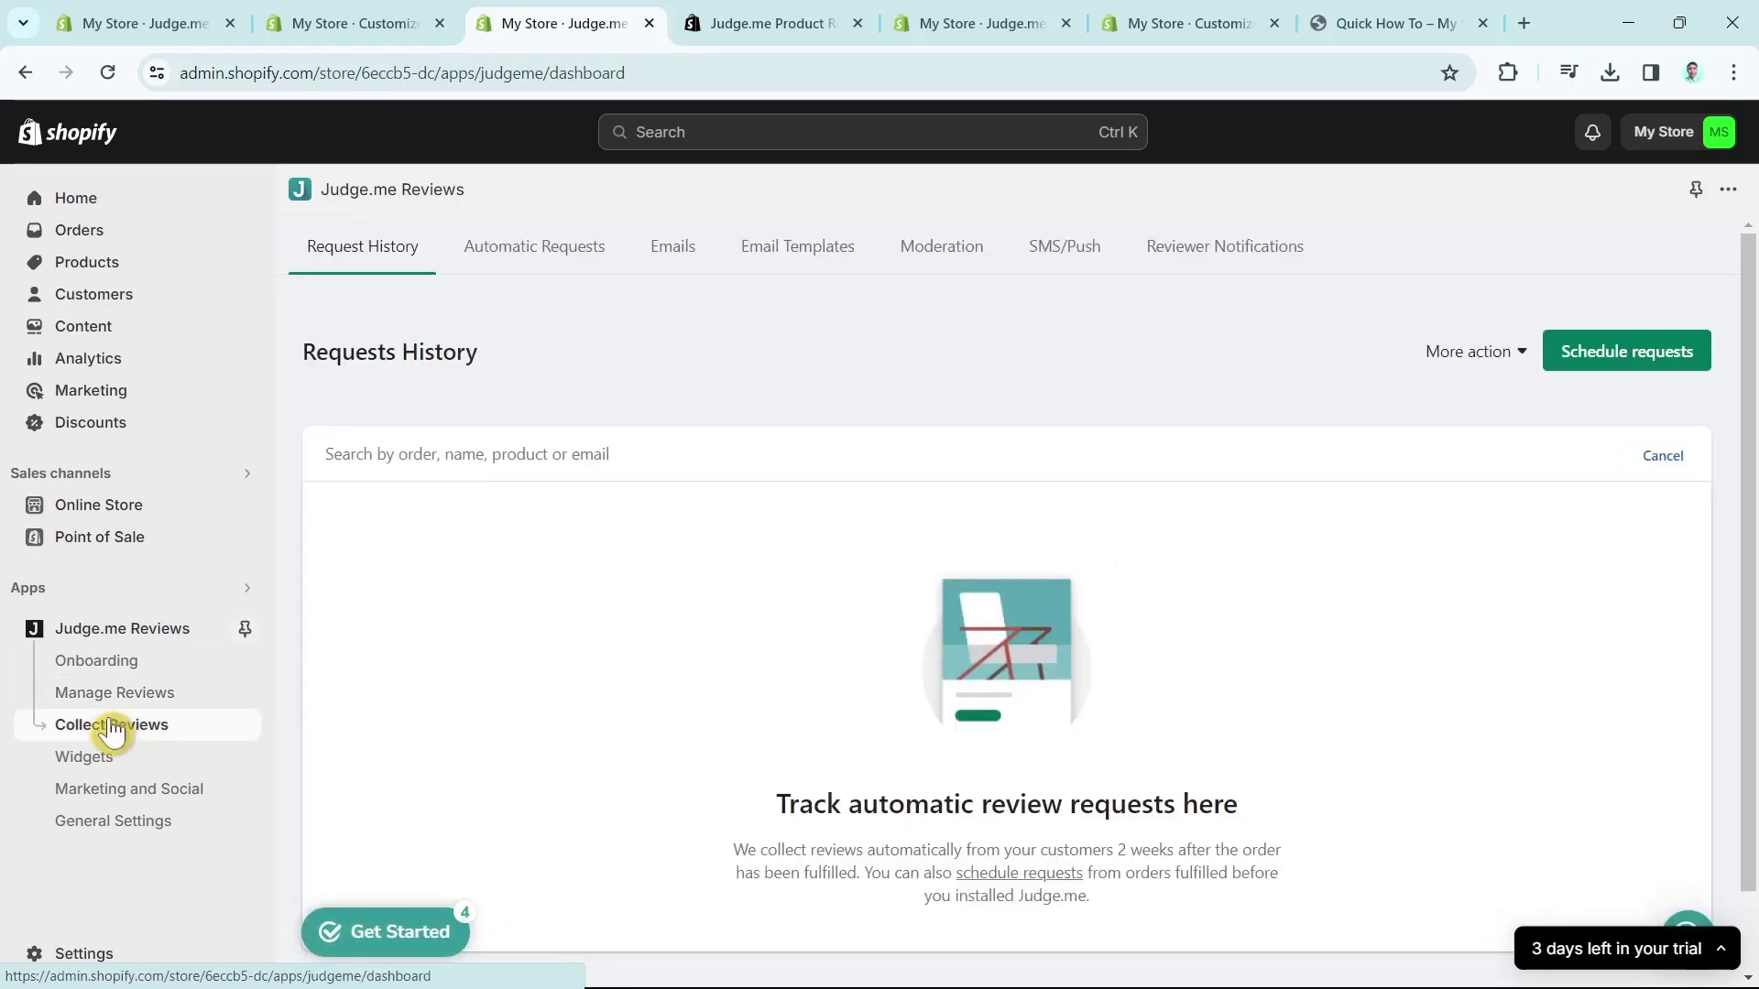
pyautogui.scroll(-1, 1221, 884)
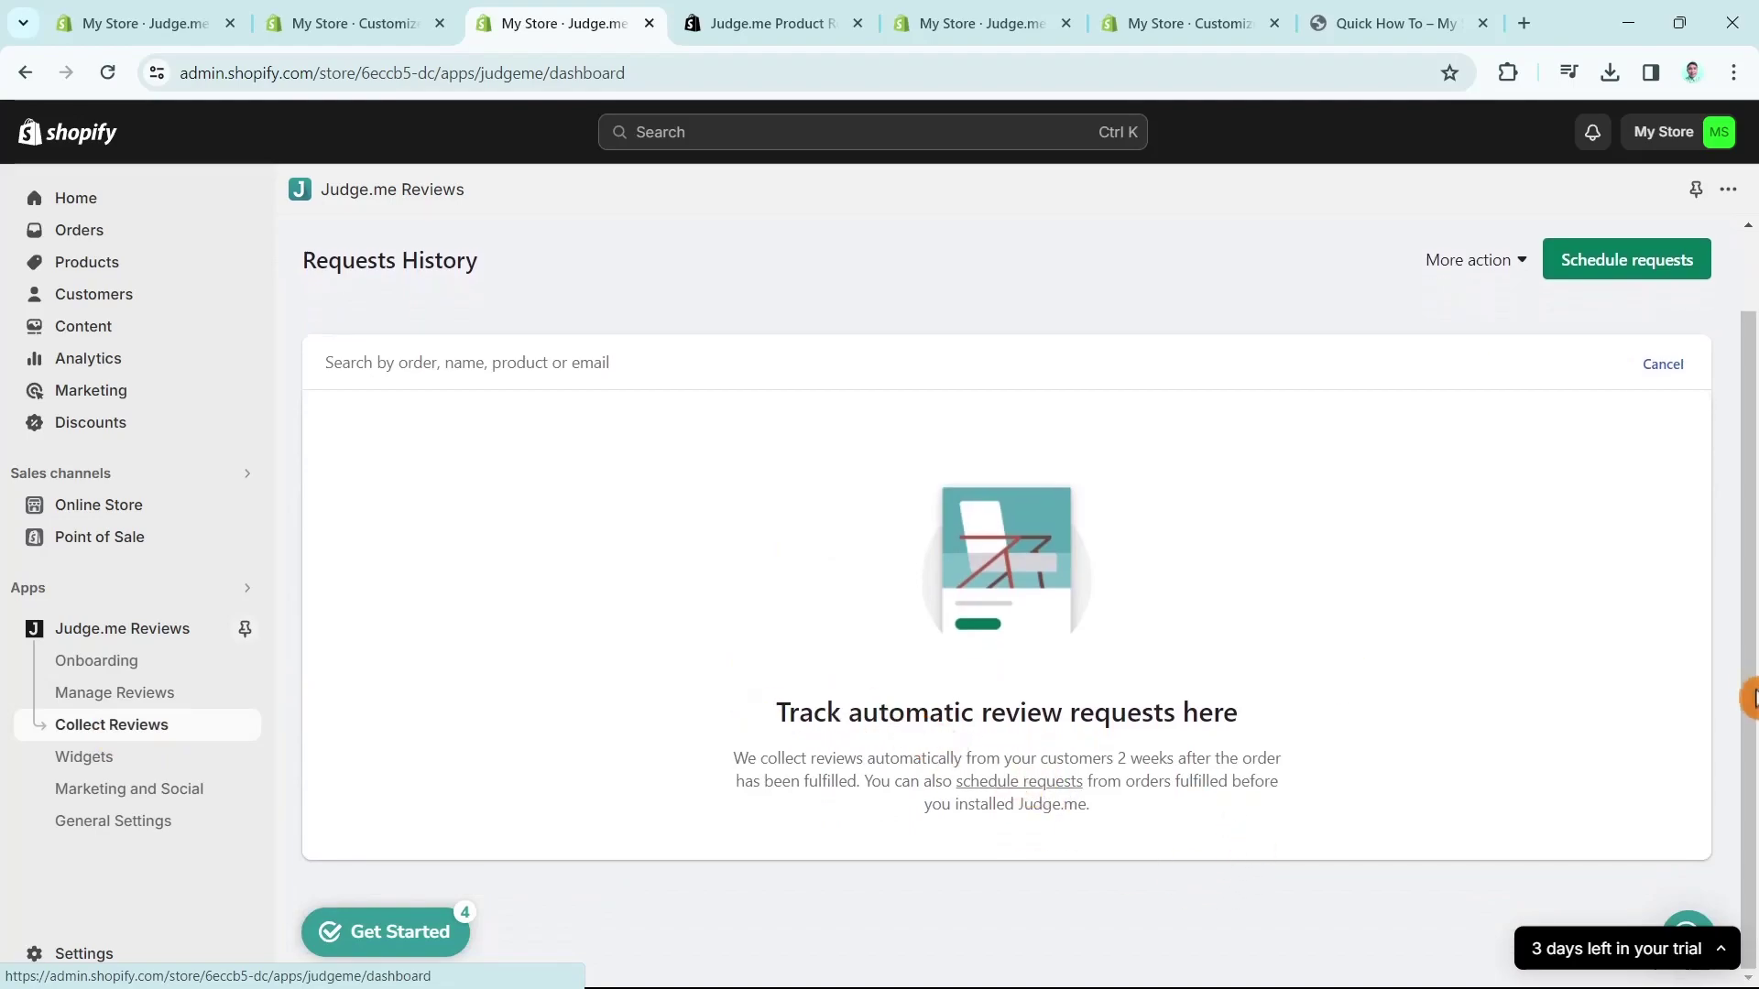
pyautogui.scroll(1, 962, 507)
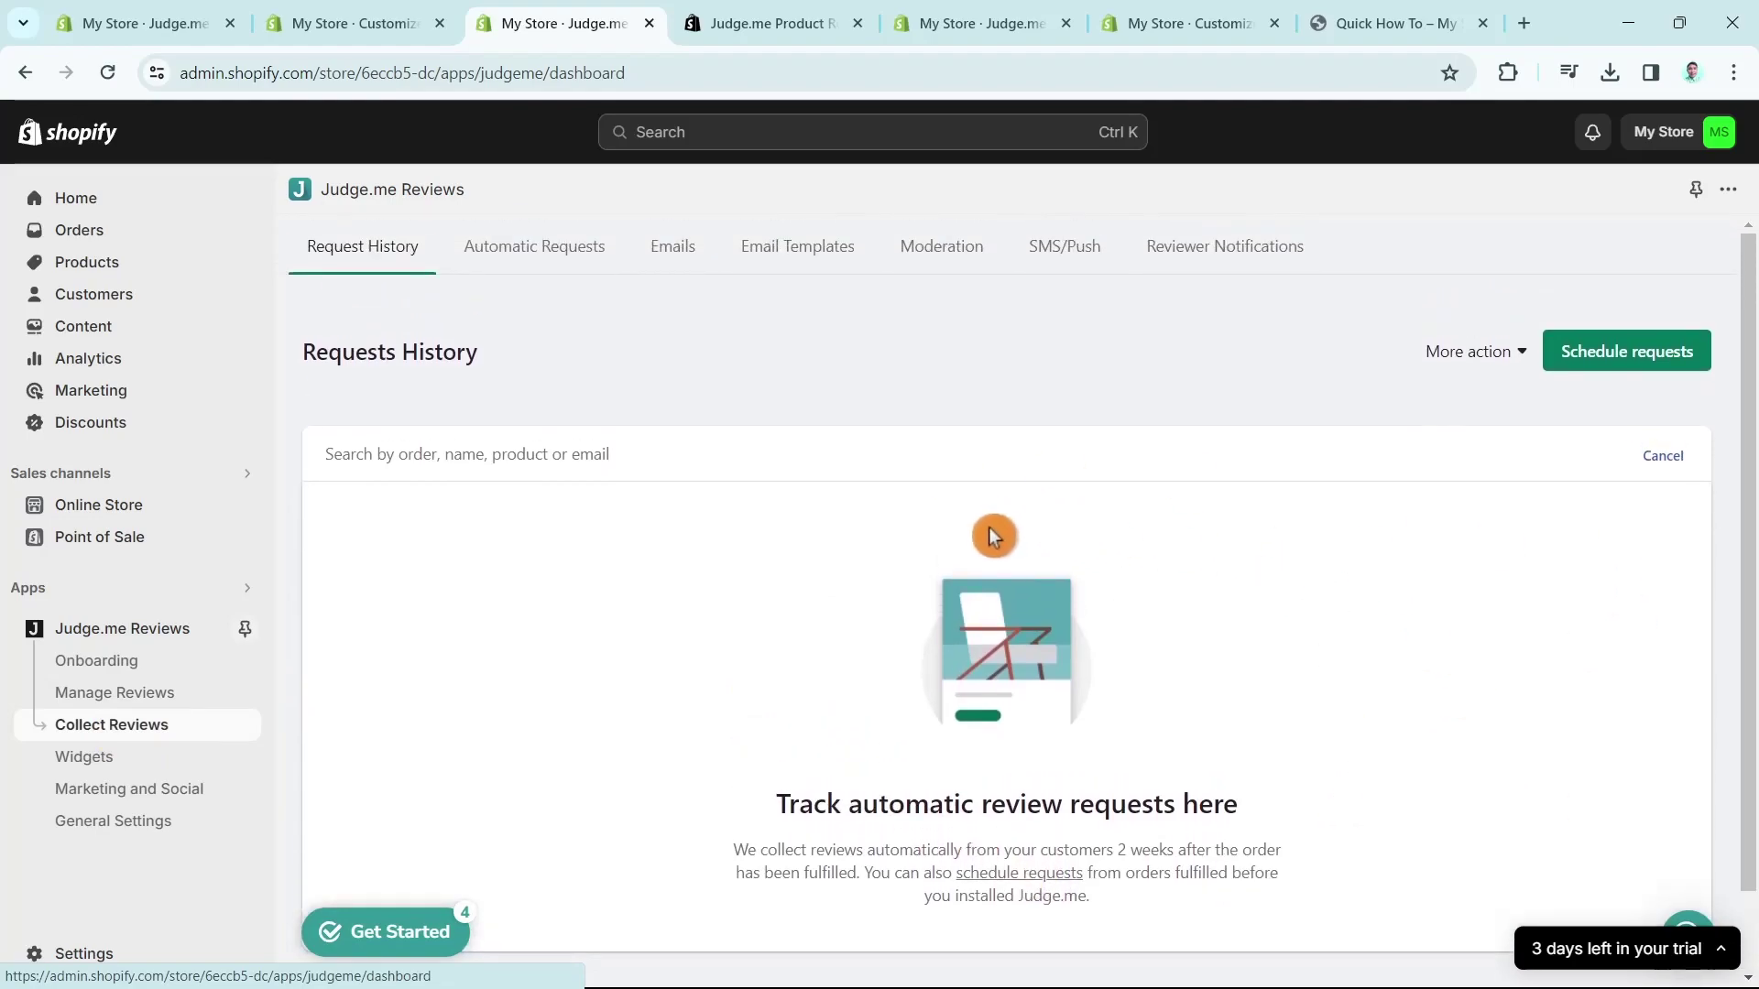
pyautogui.click(521, 253)
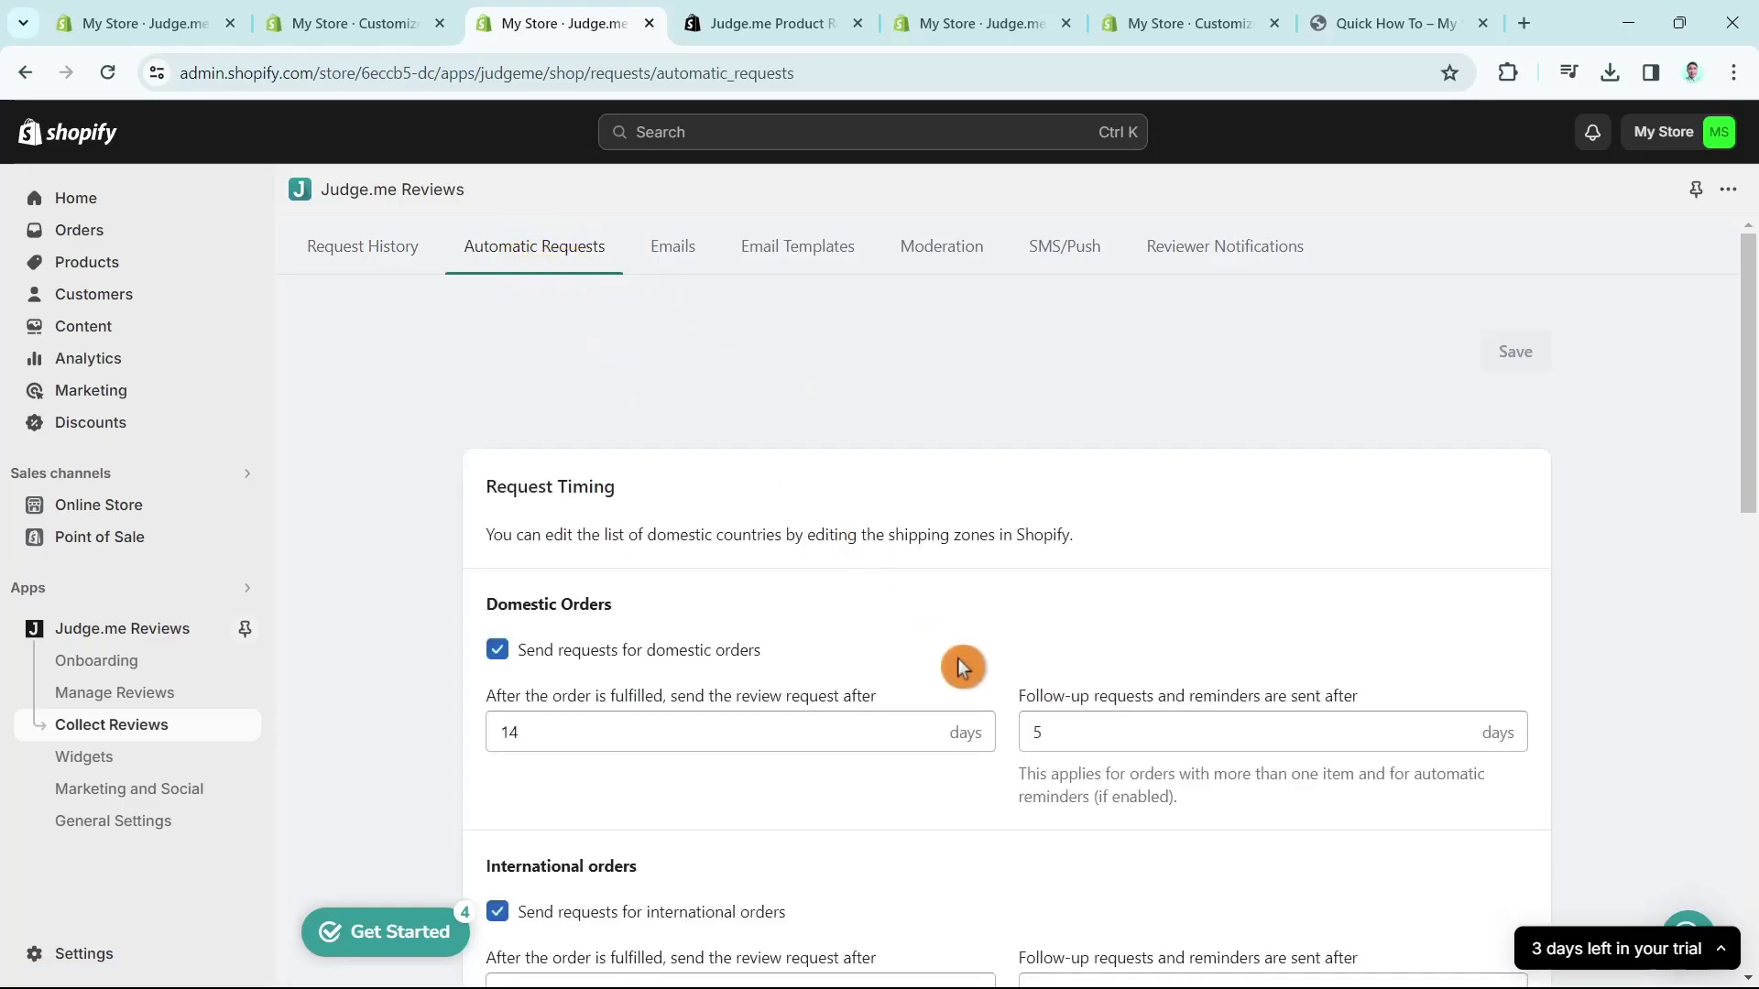
pyautogui.scroll(-4, 958, 659)
pyautogui.scroll(2, 726, 503)
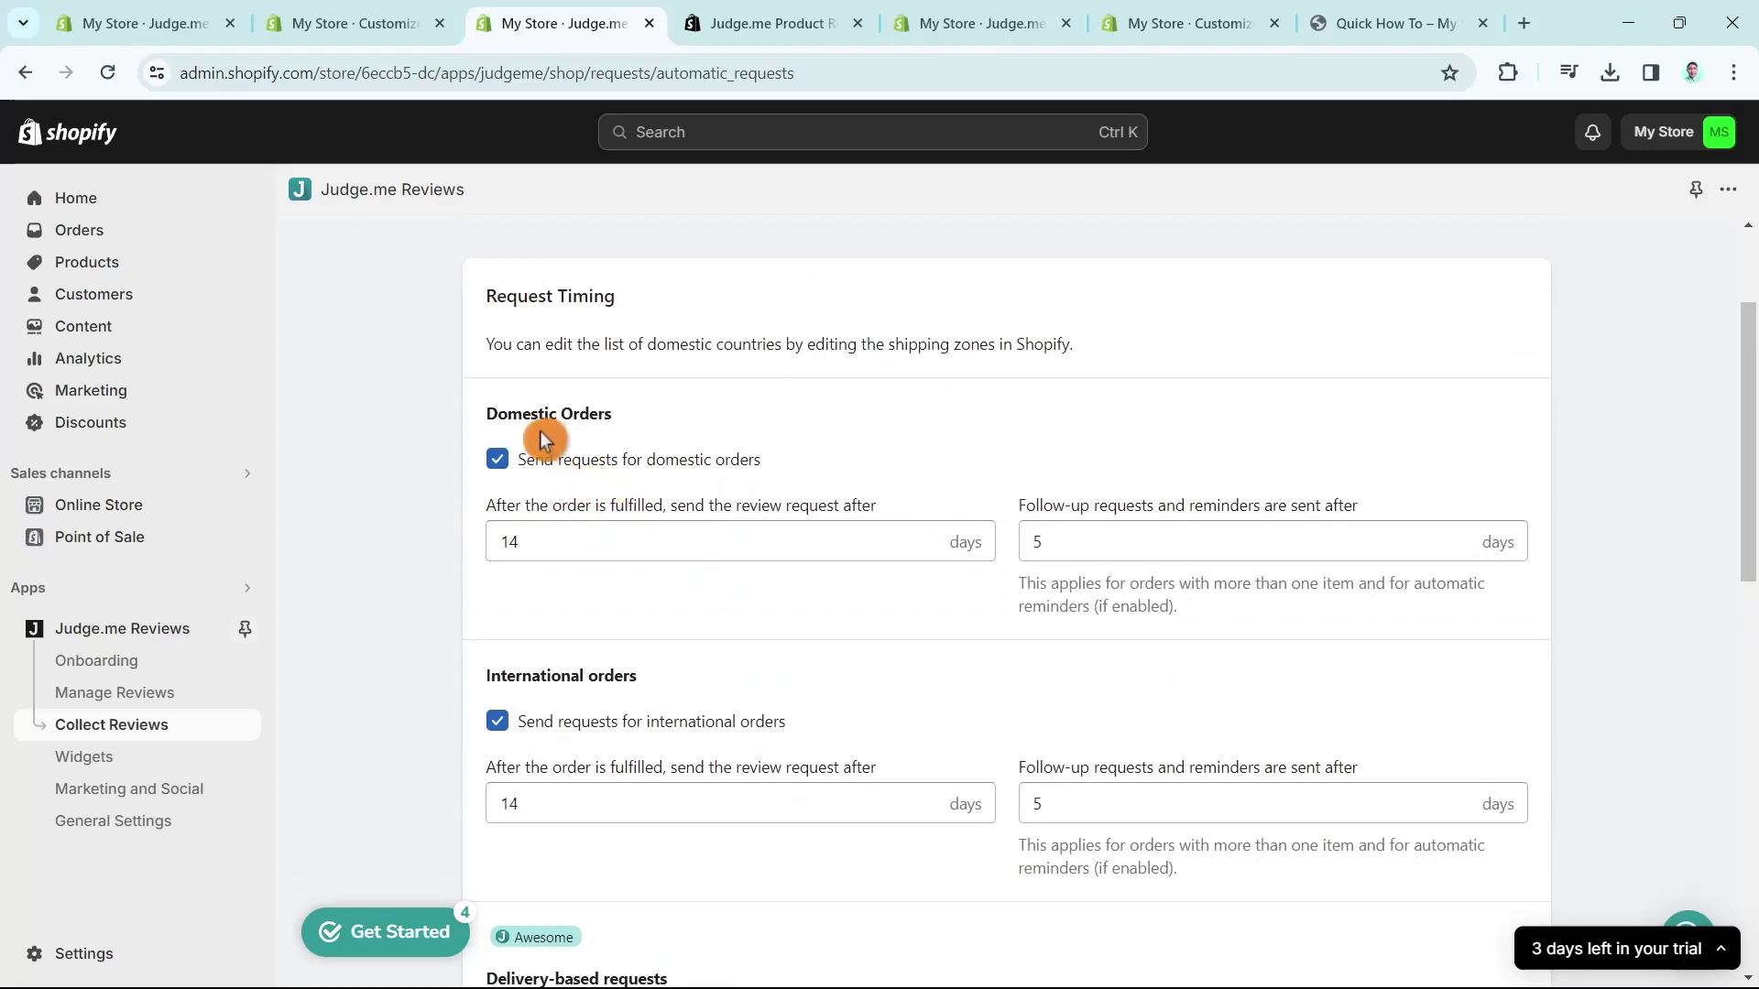
pyautogui.scroll(-6, 870, 765)
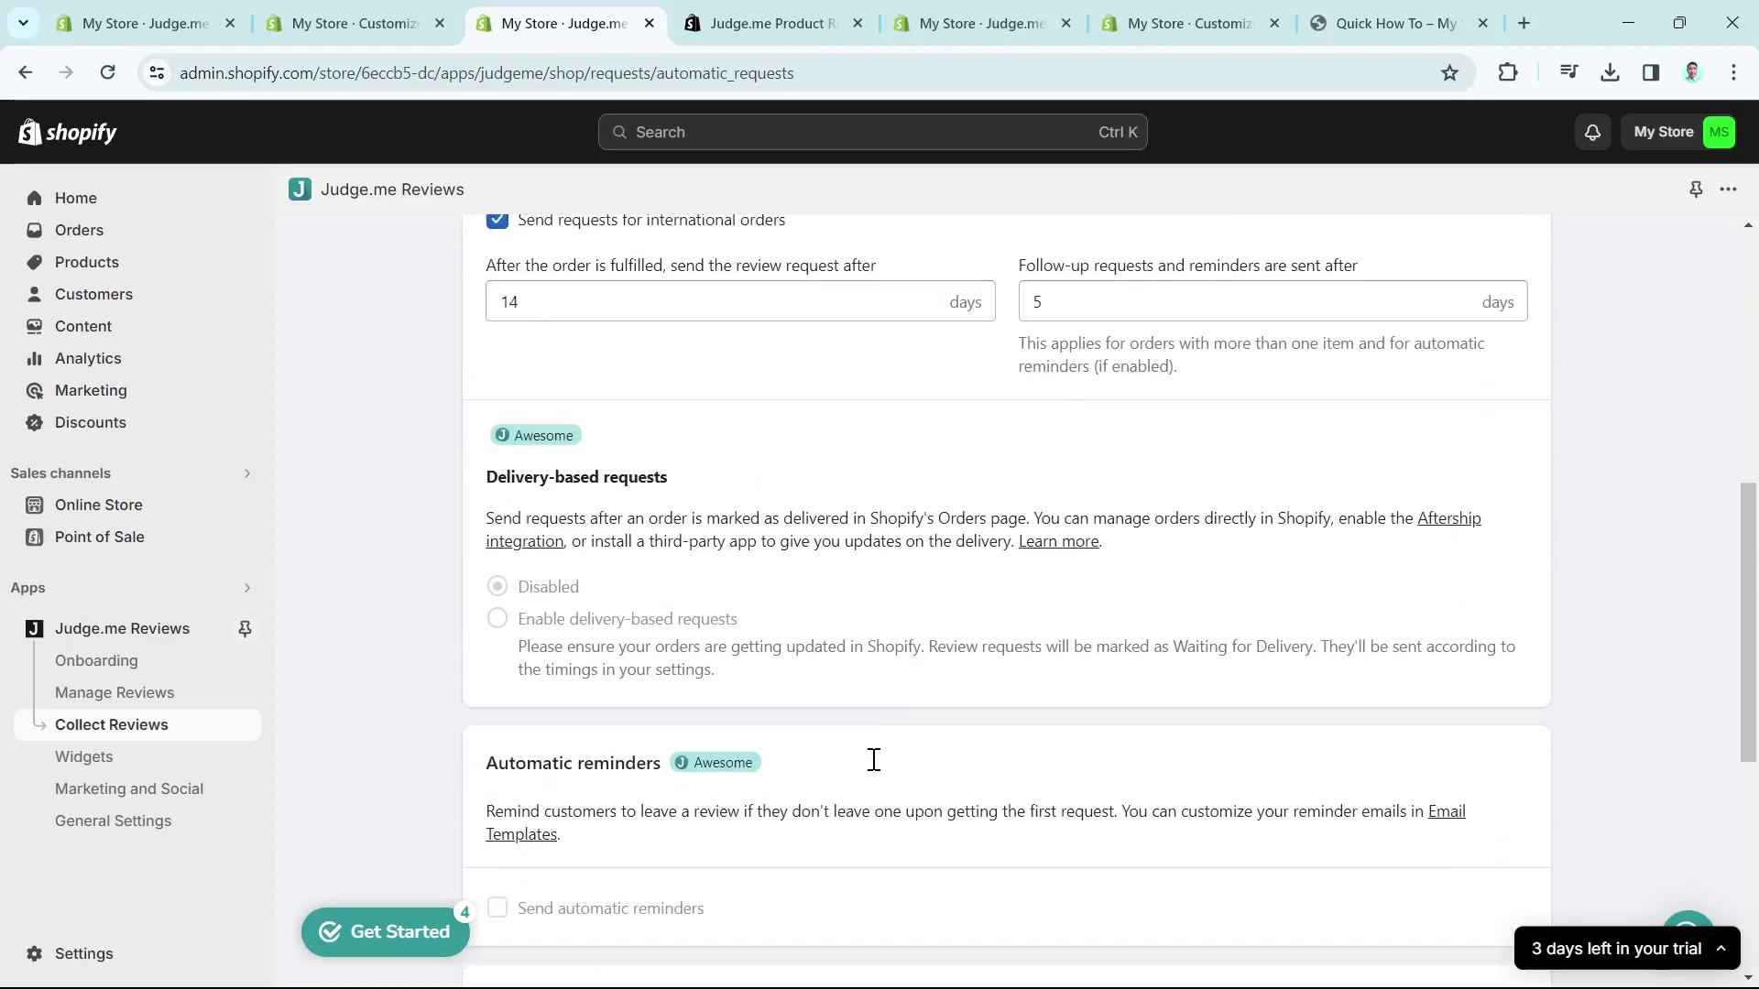
pyautogui.scroll(-5, 1025, 753)
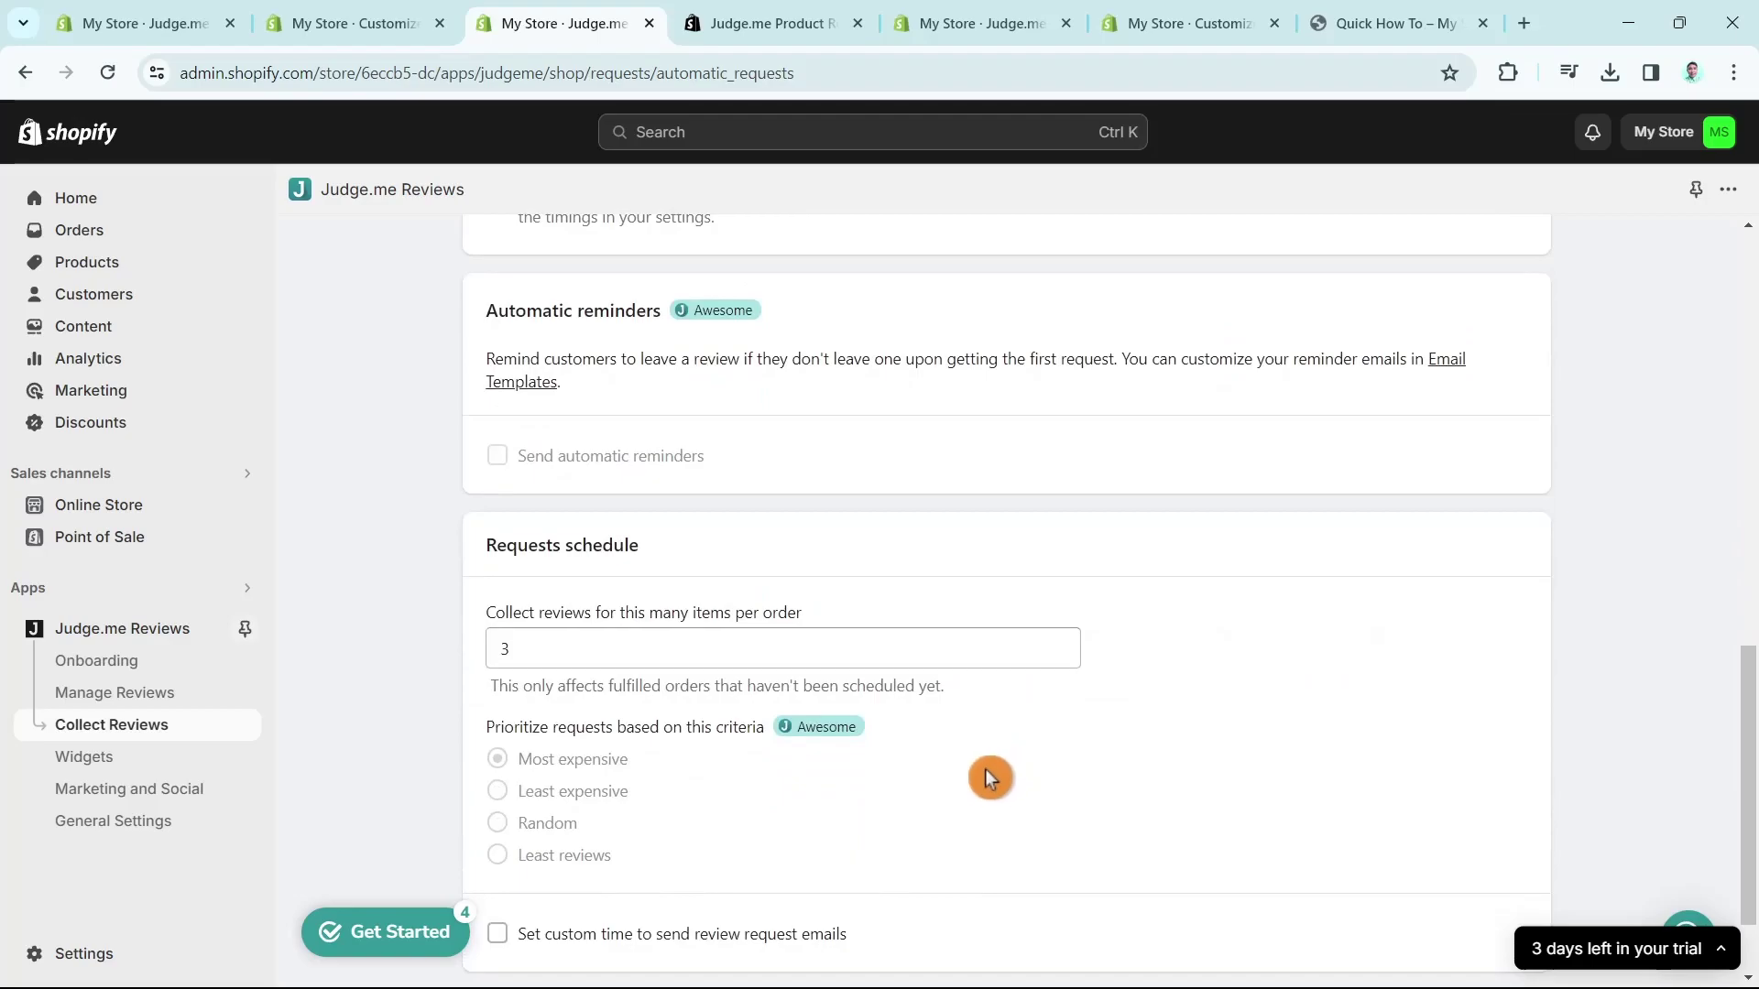
pyautogui.scroll(15, 969, 774)
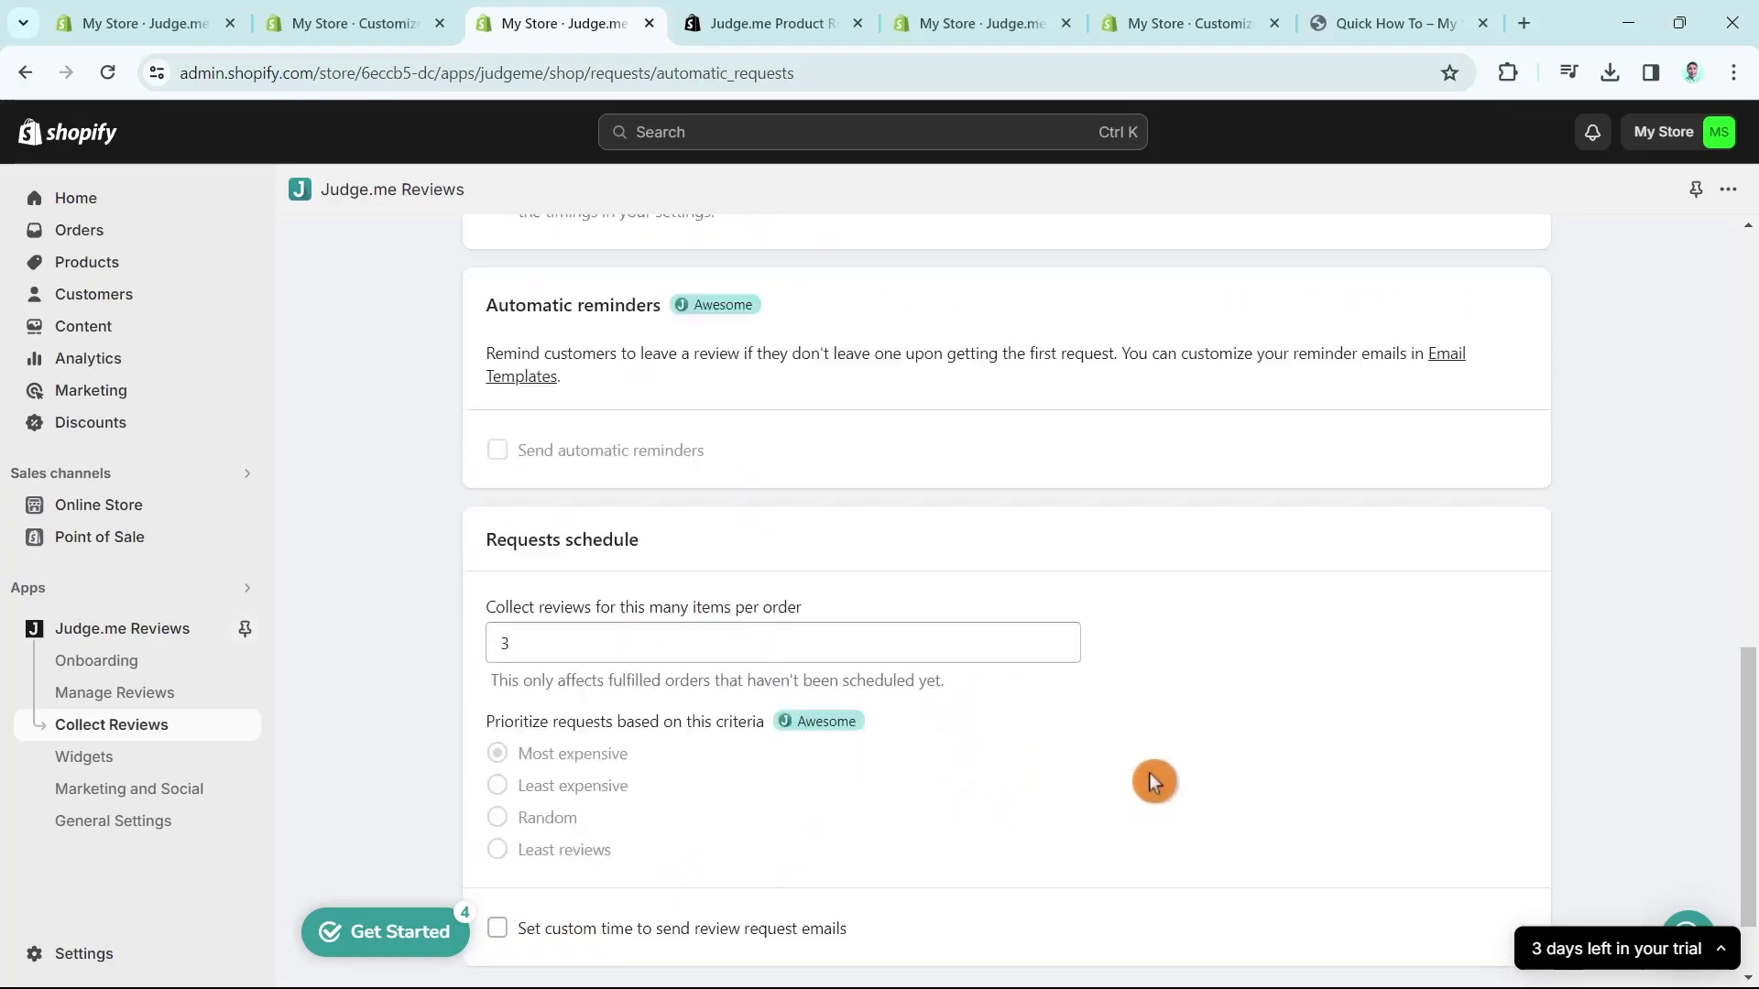
# Step: Examine the email settings for sender info, multilanguage emails, custom forms, campaigns, tone of voice and blocklists
pyautogui.click(676, 265)
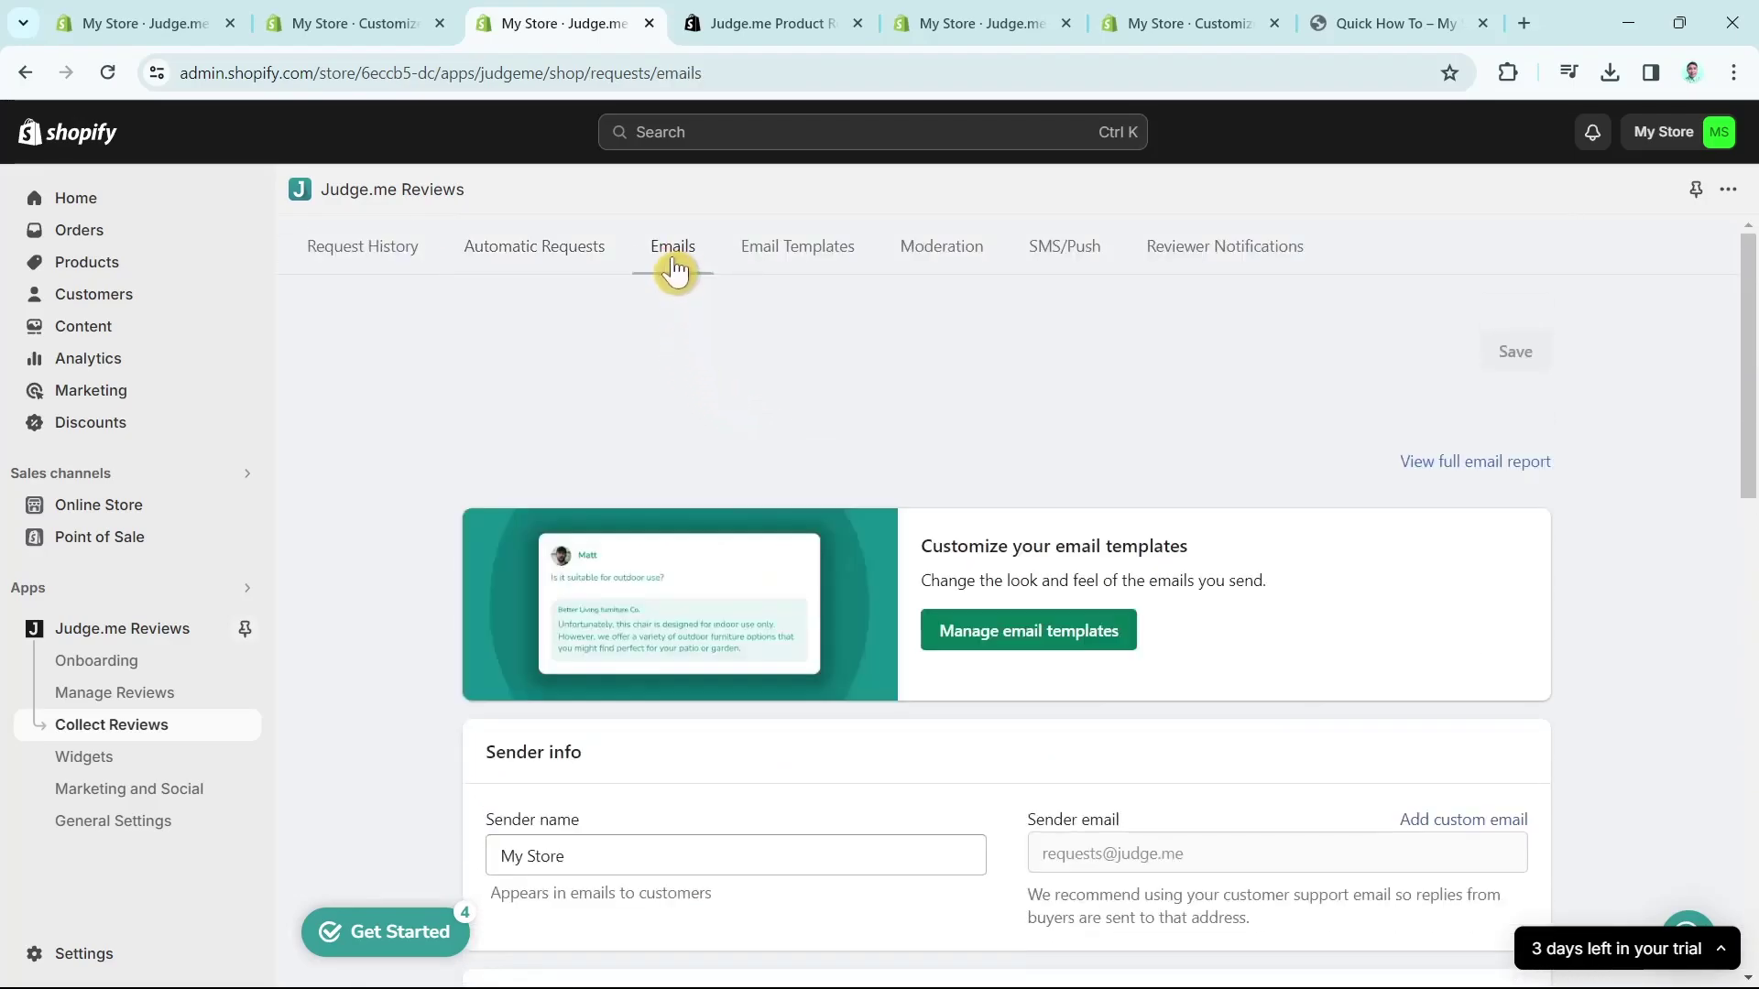
pyautogui.scroll(-2, 1051, 718)
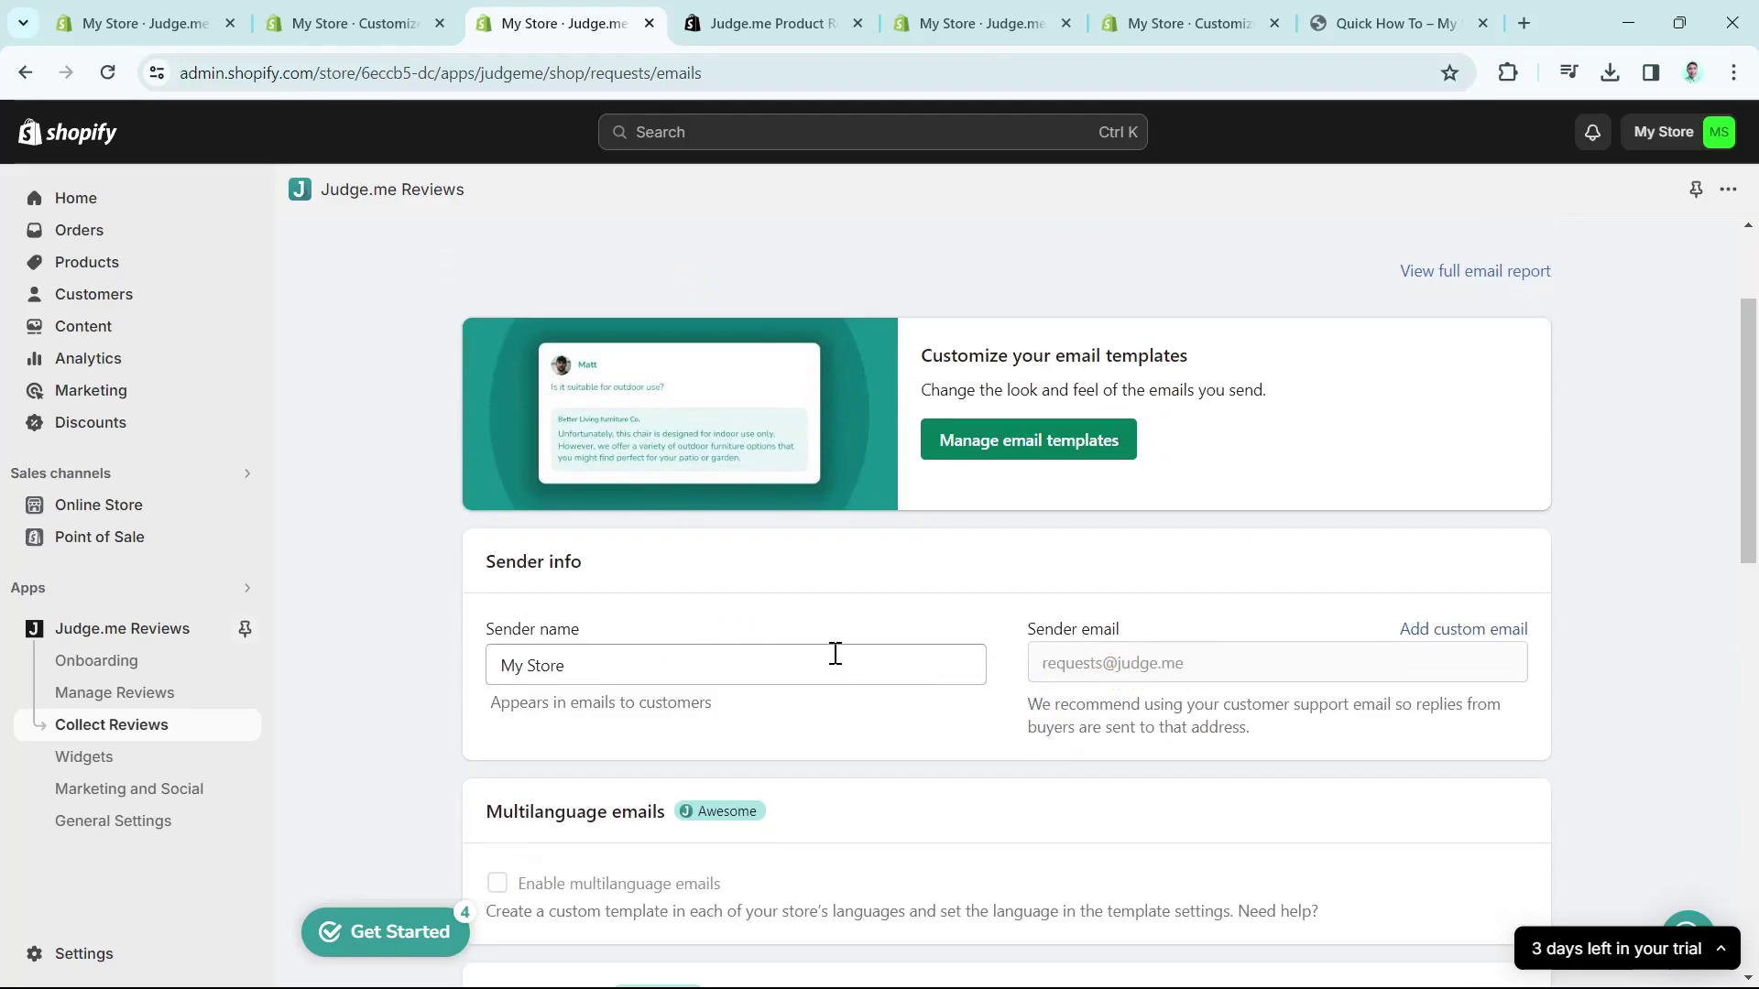
pyautogui.scroll(-6, 1216, 688)
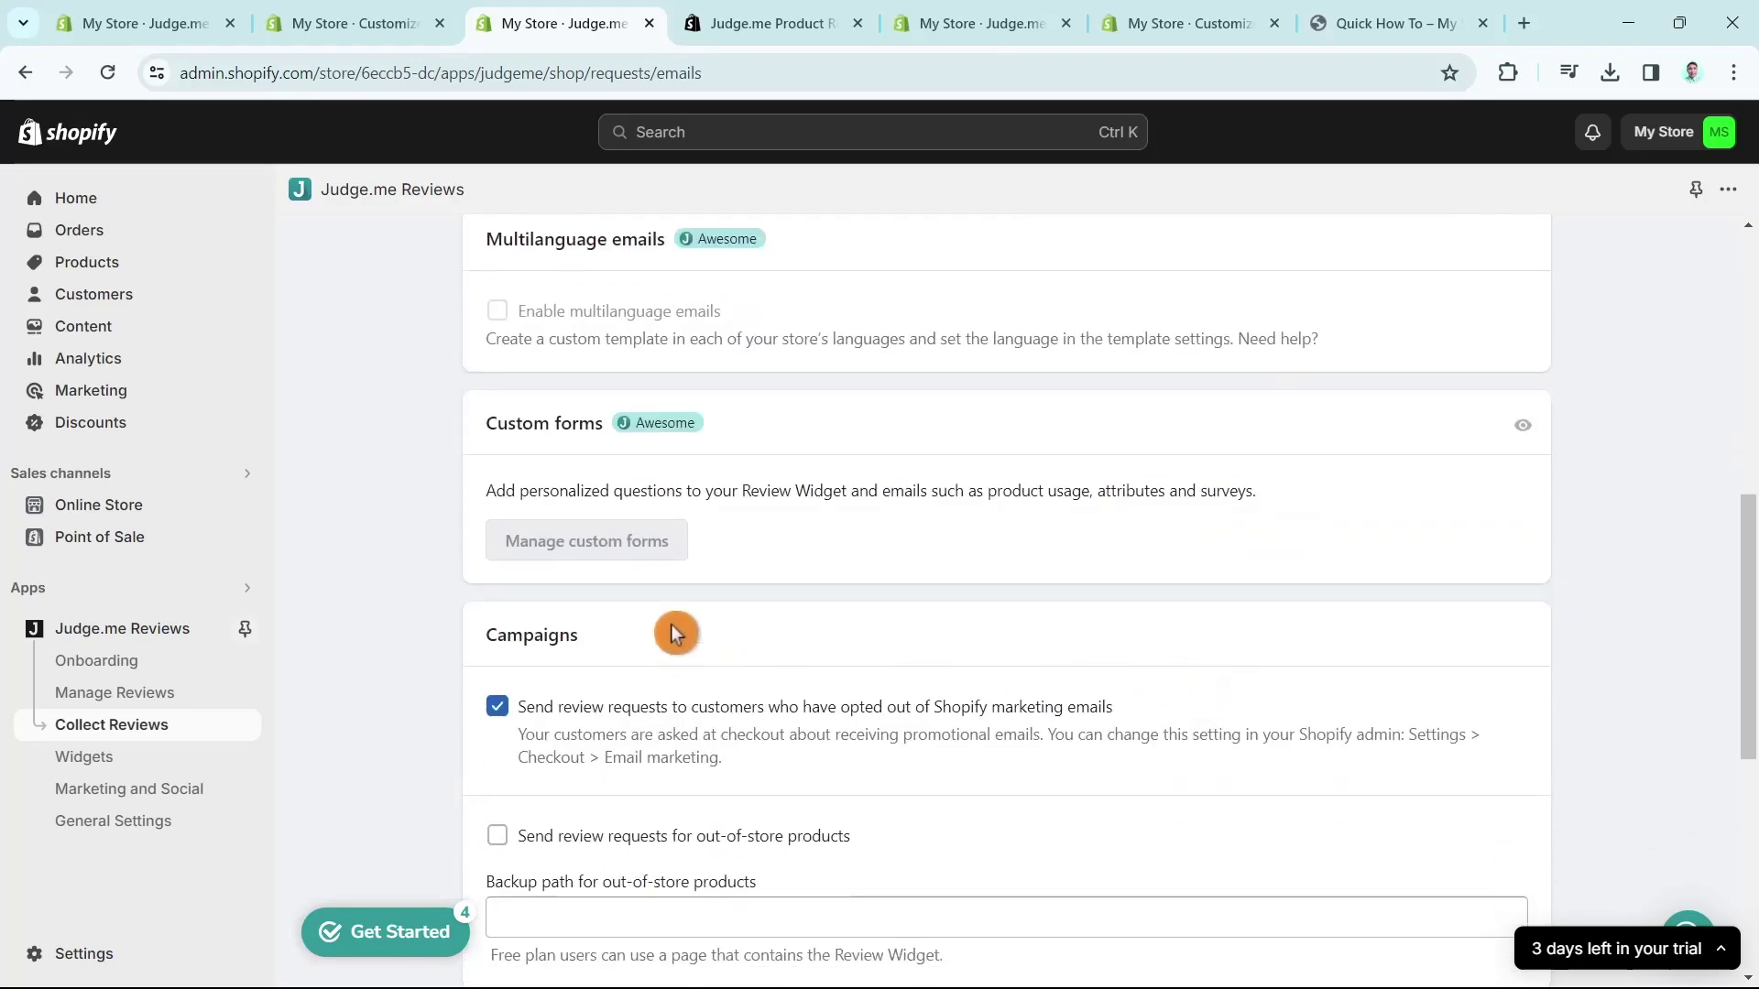
pyautogui.scroll(-4, 1008, 815)
pyautogui.scroll(-2, 884, 779)
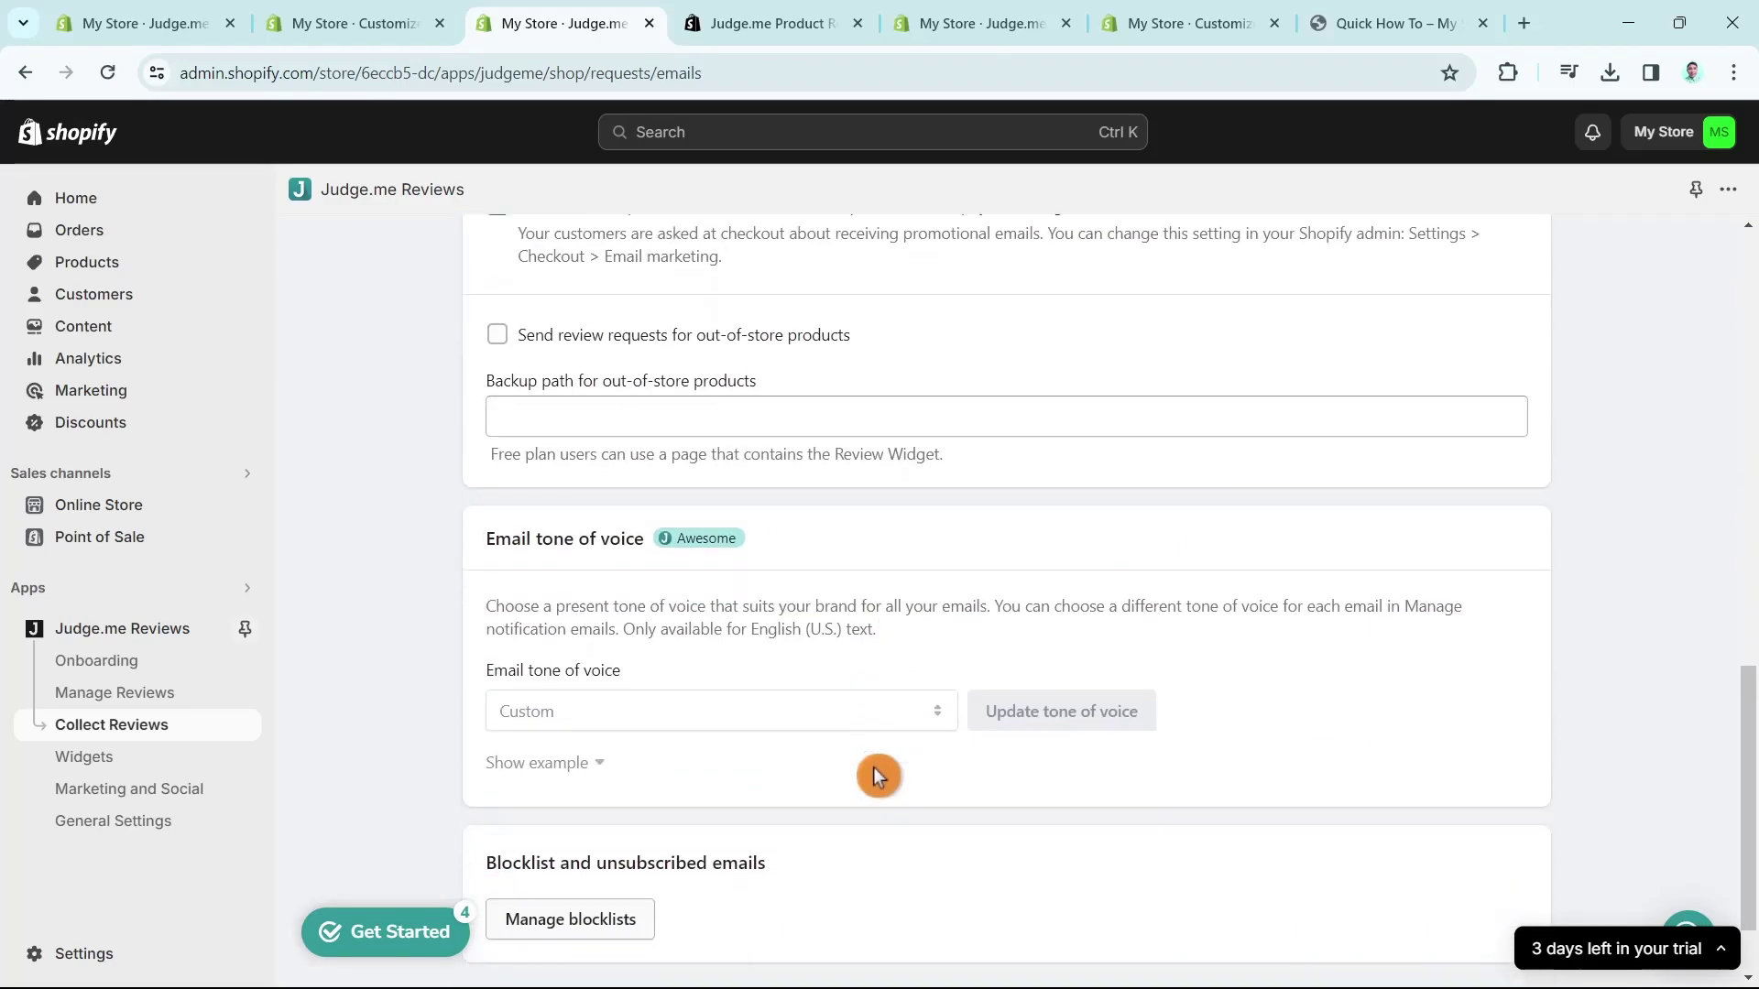
pyautogui.scroll(15, 1261, 812)
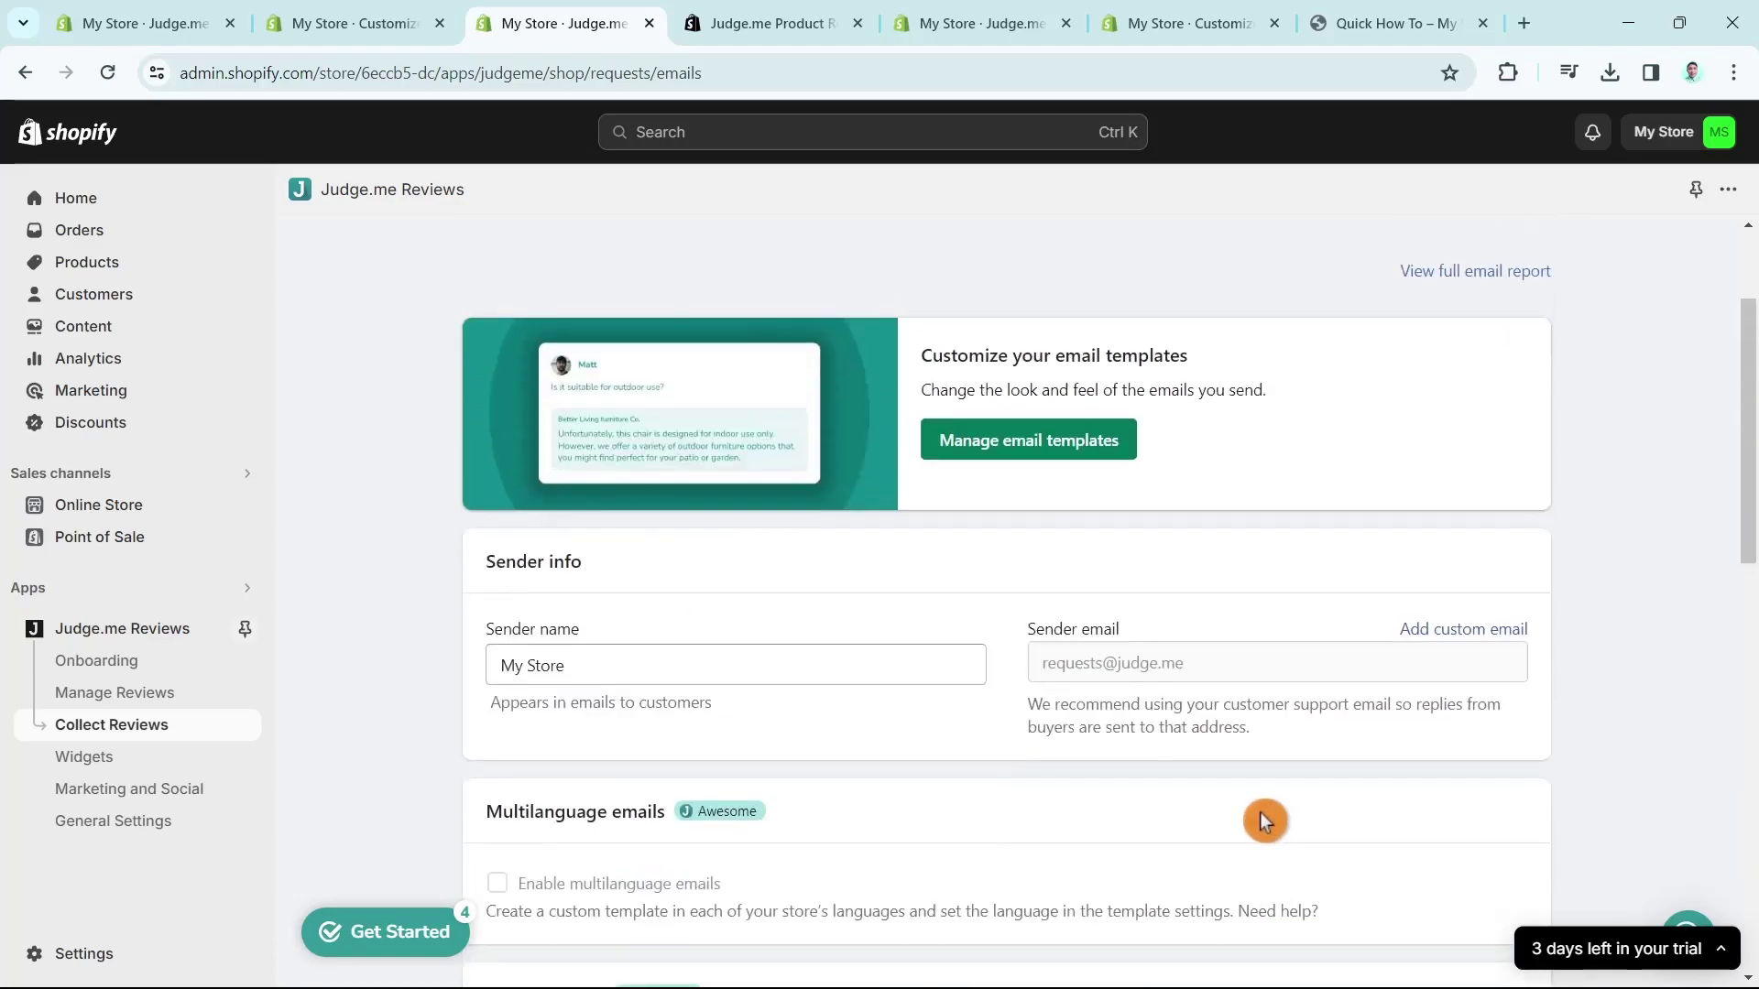
# Step: Look over the email templates, the moderation settings, the SMS/Push options and the reviewer notifications
pyautogui.click(797, 265)
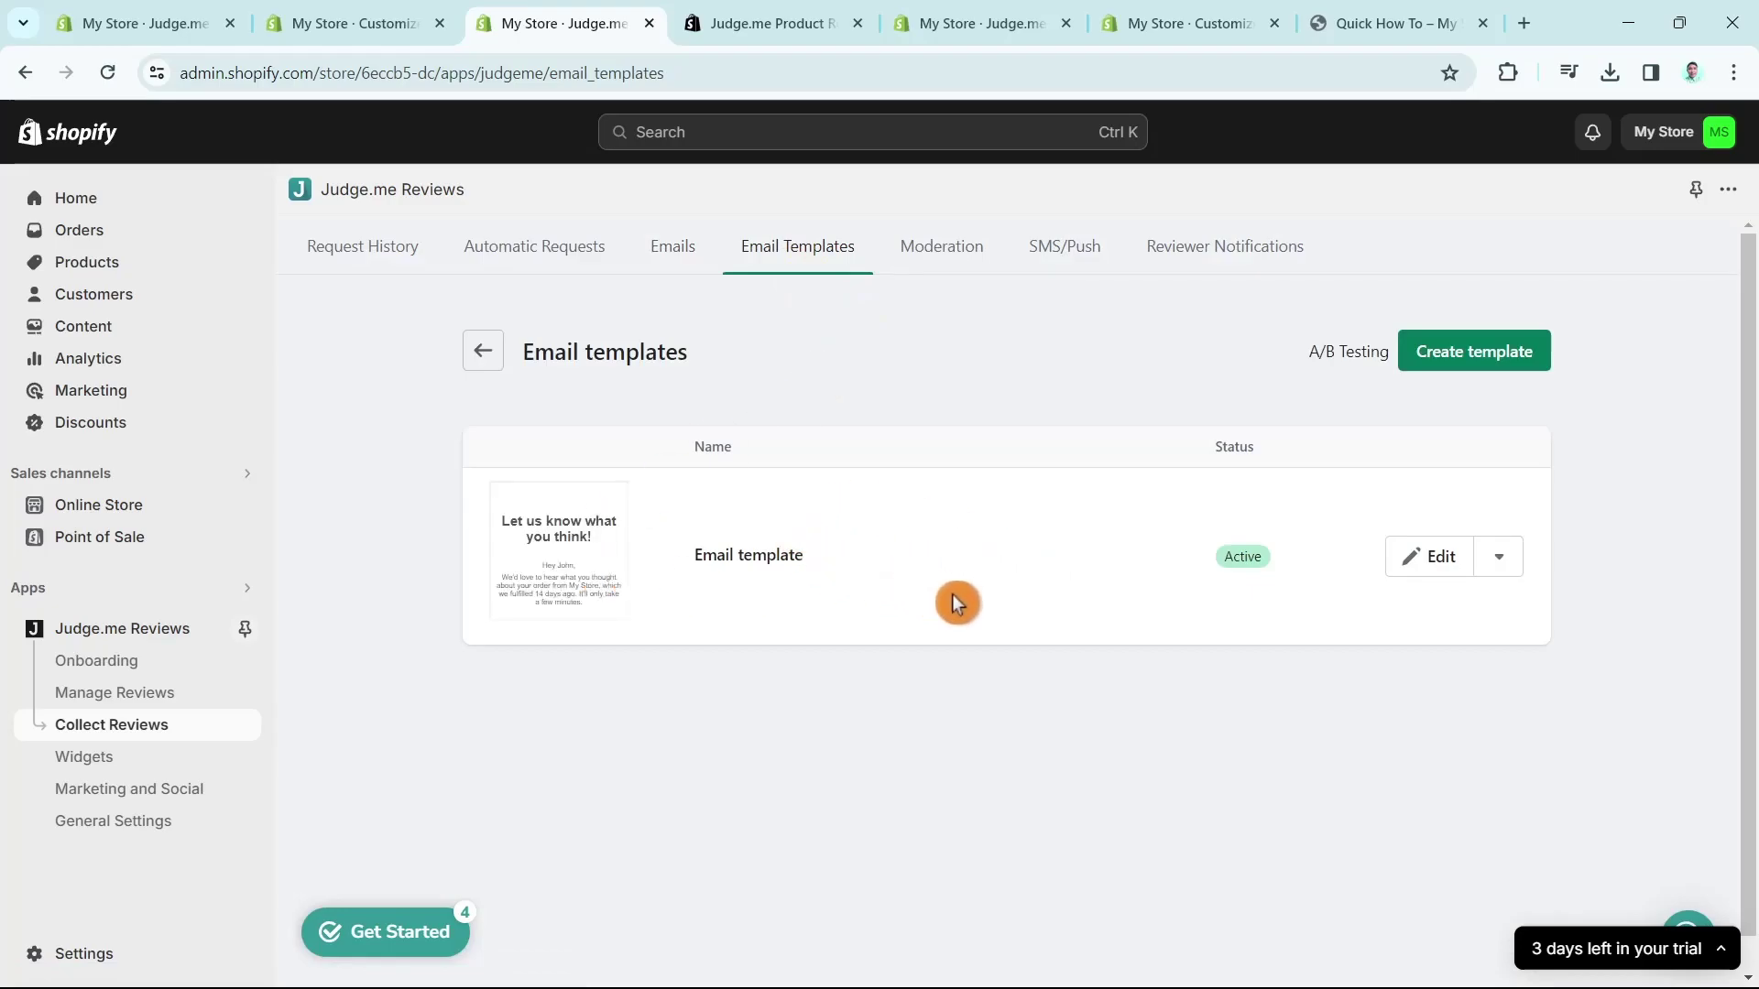
pyautogui.click(966, 252)
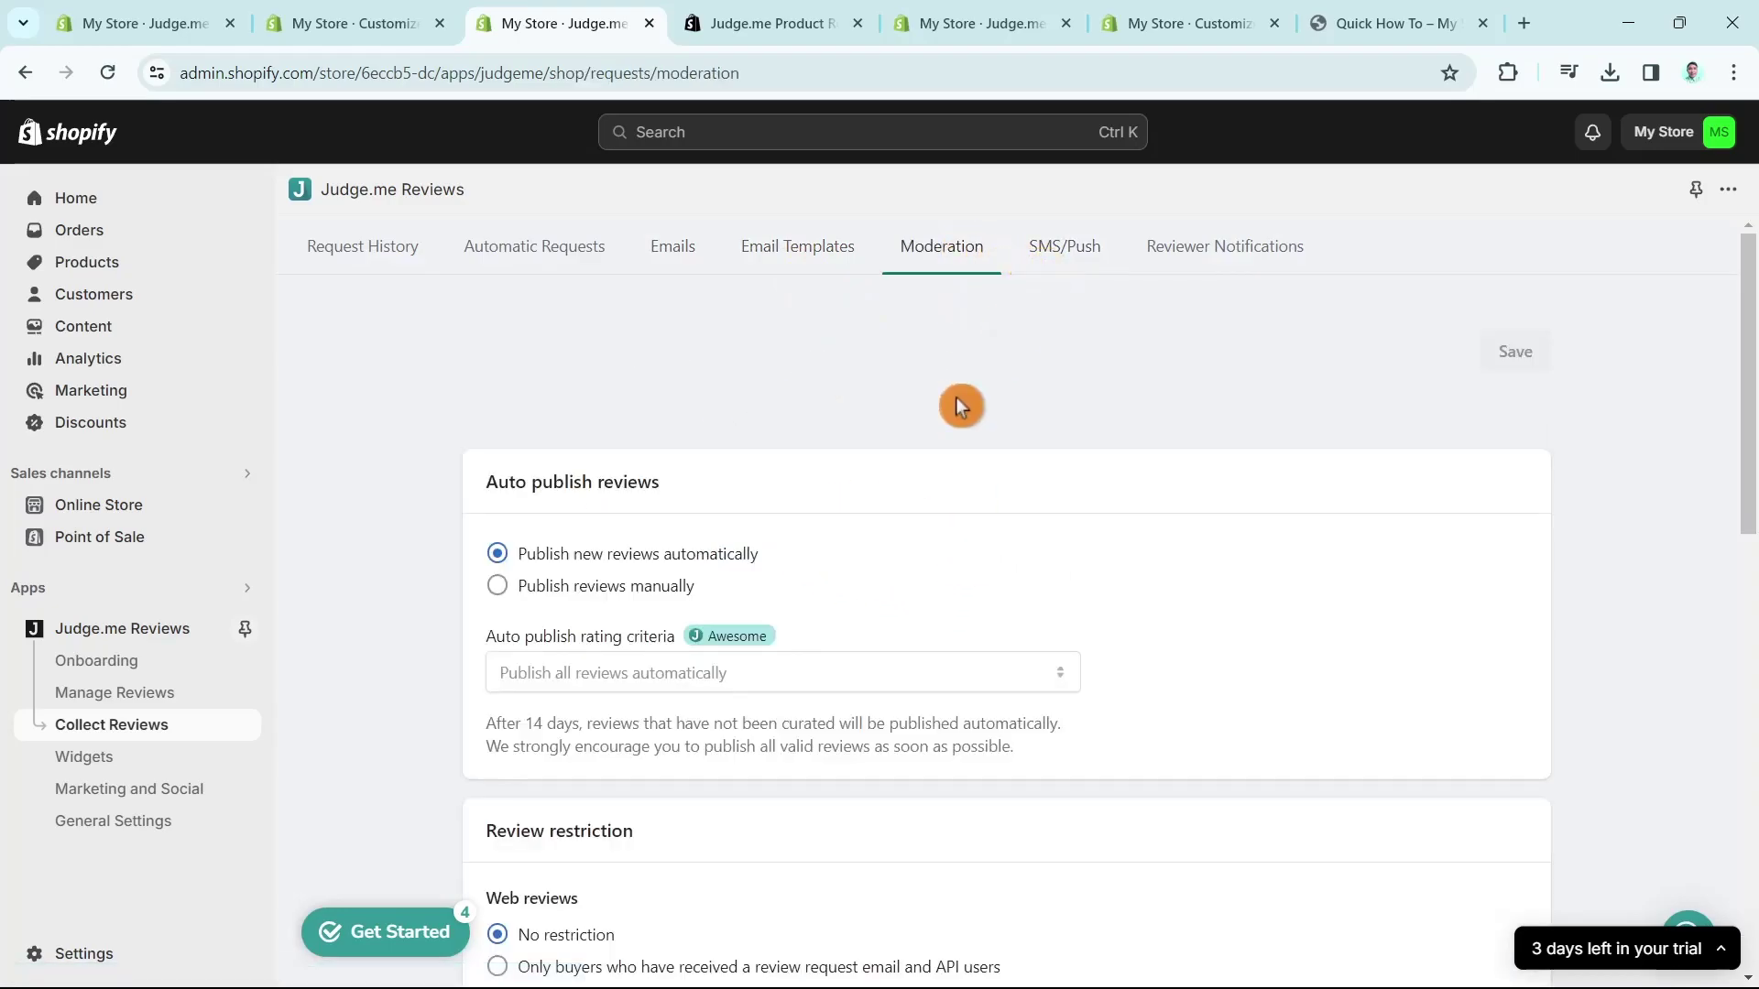
pyautogui.scroll(-4, 930, 641)
pyautogui.scroll(-2, 931, 640)
pyautogui.scroll(6, 1097, 275)
pyautogui.click(1086, 265)
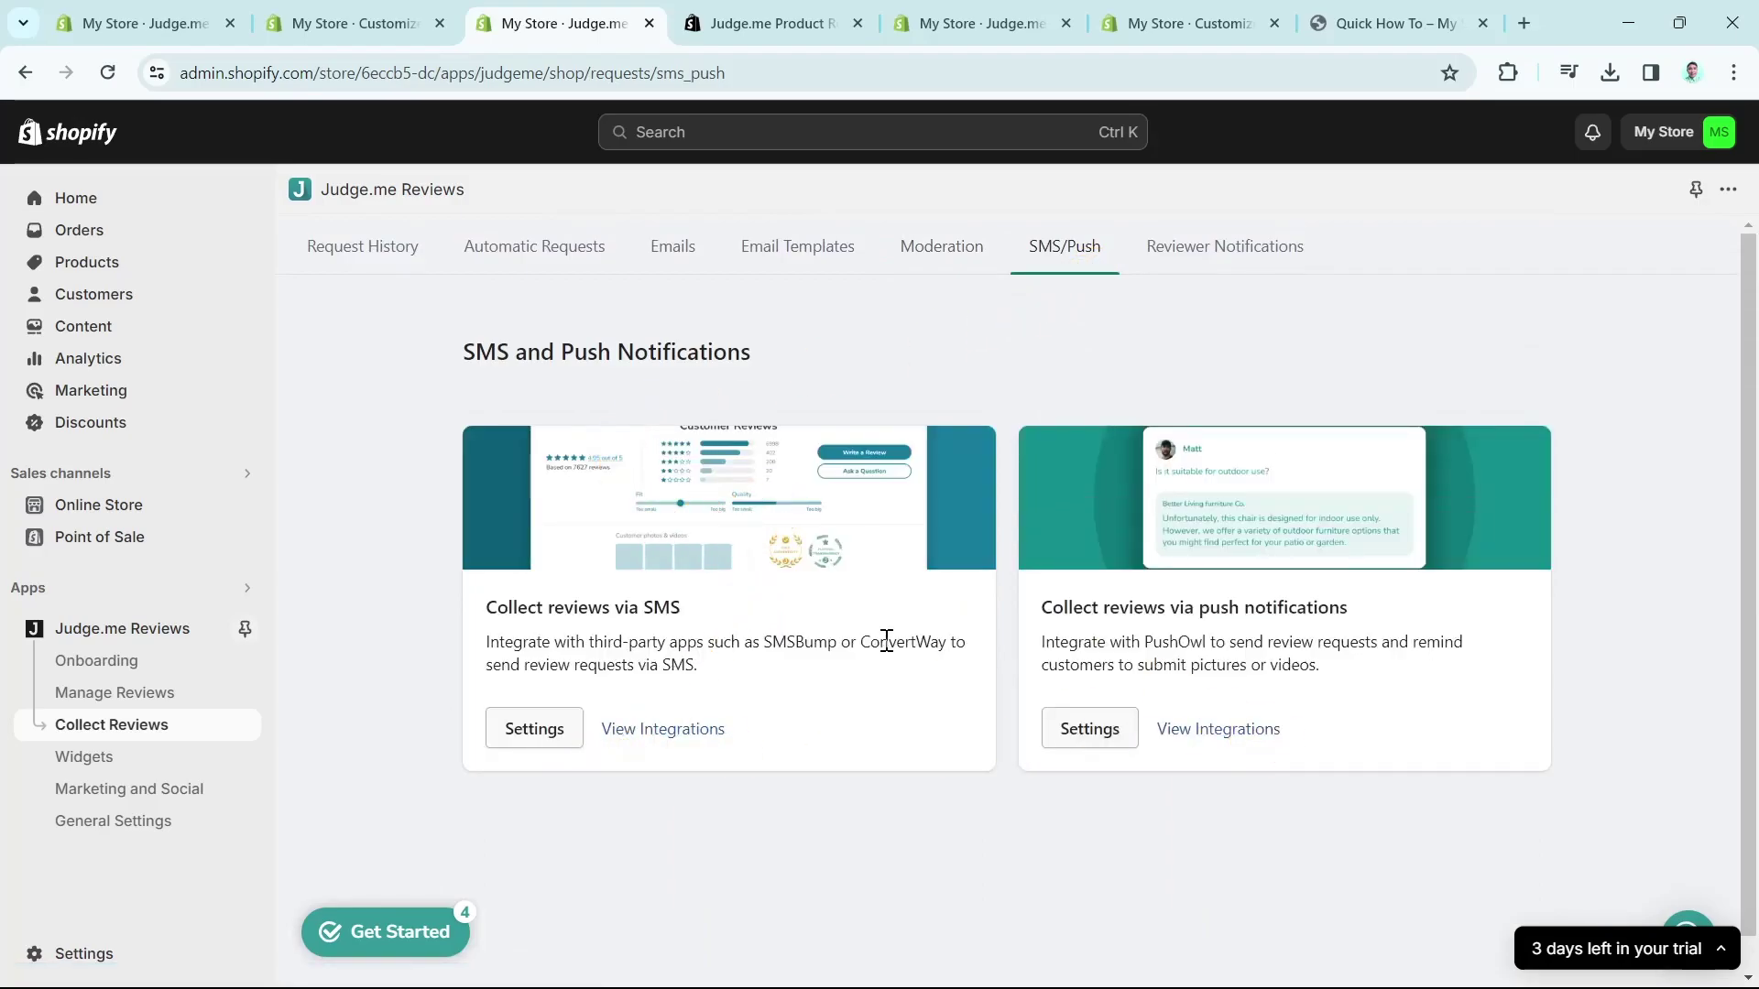
pyautogui.click(1238, 257)
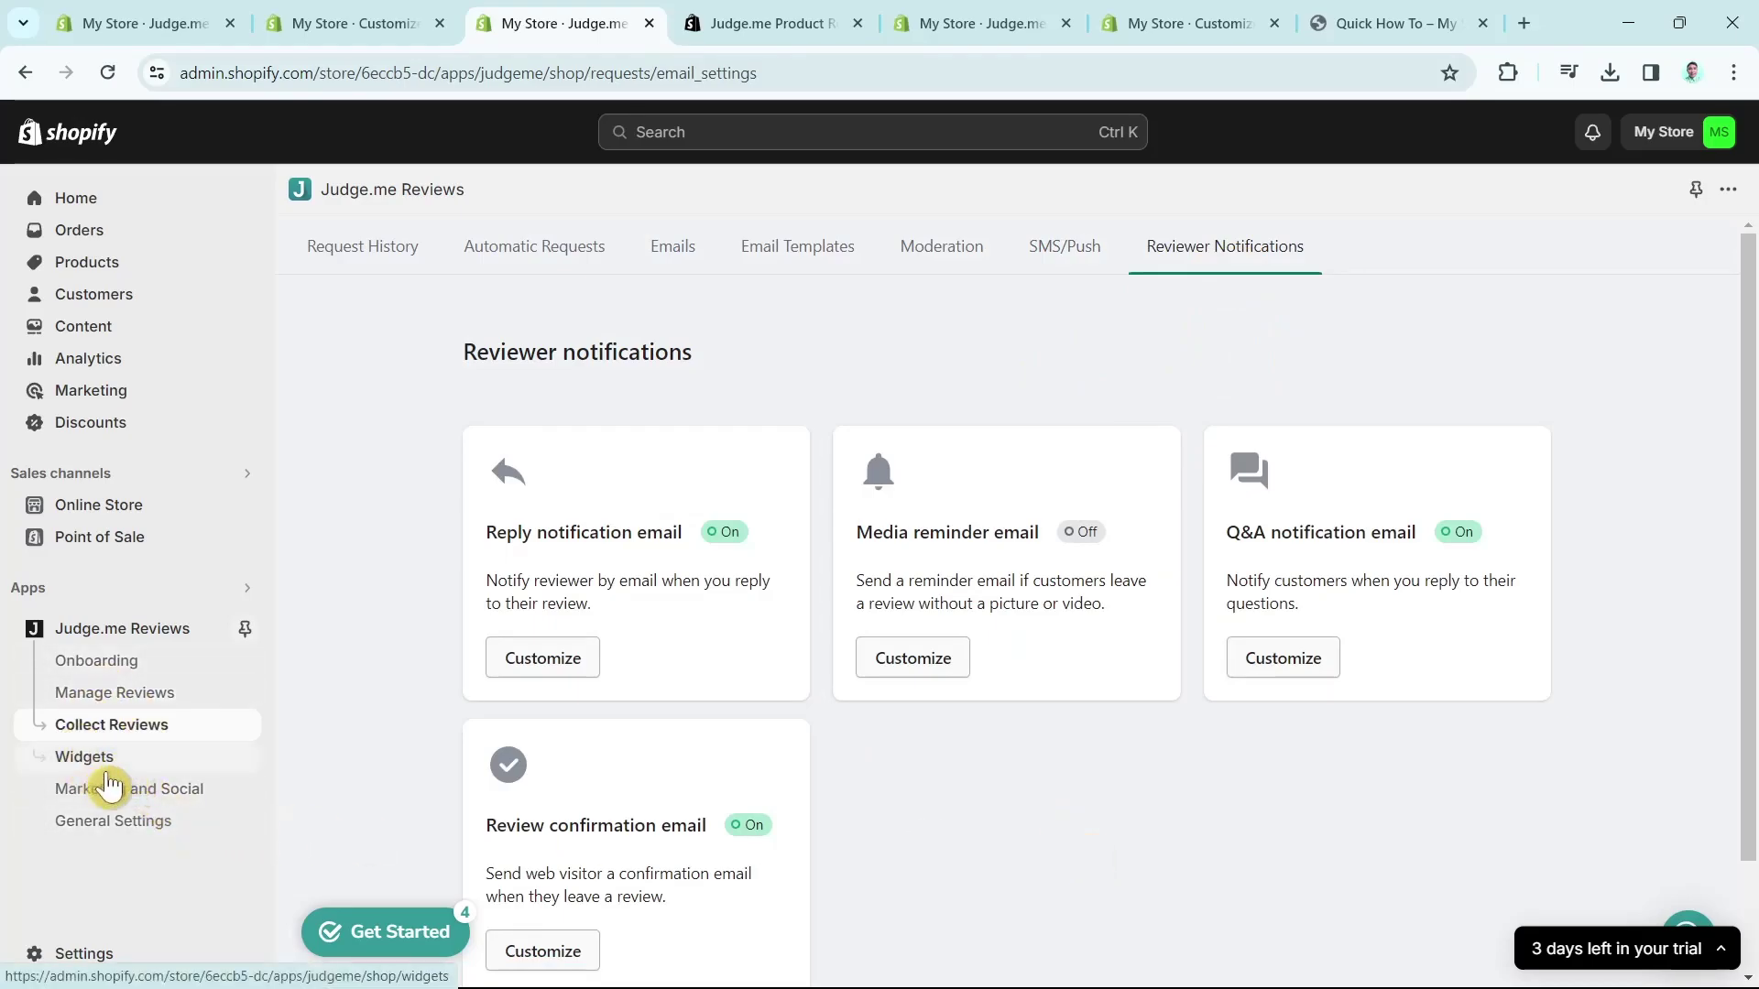
# Step: Go to the Widgets overview, read its introduction and open the settings of the Review Widget
pyautogui.click(95, 768)
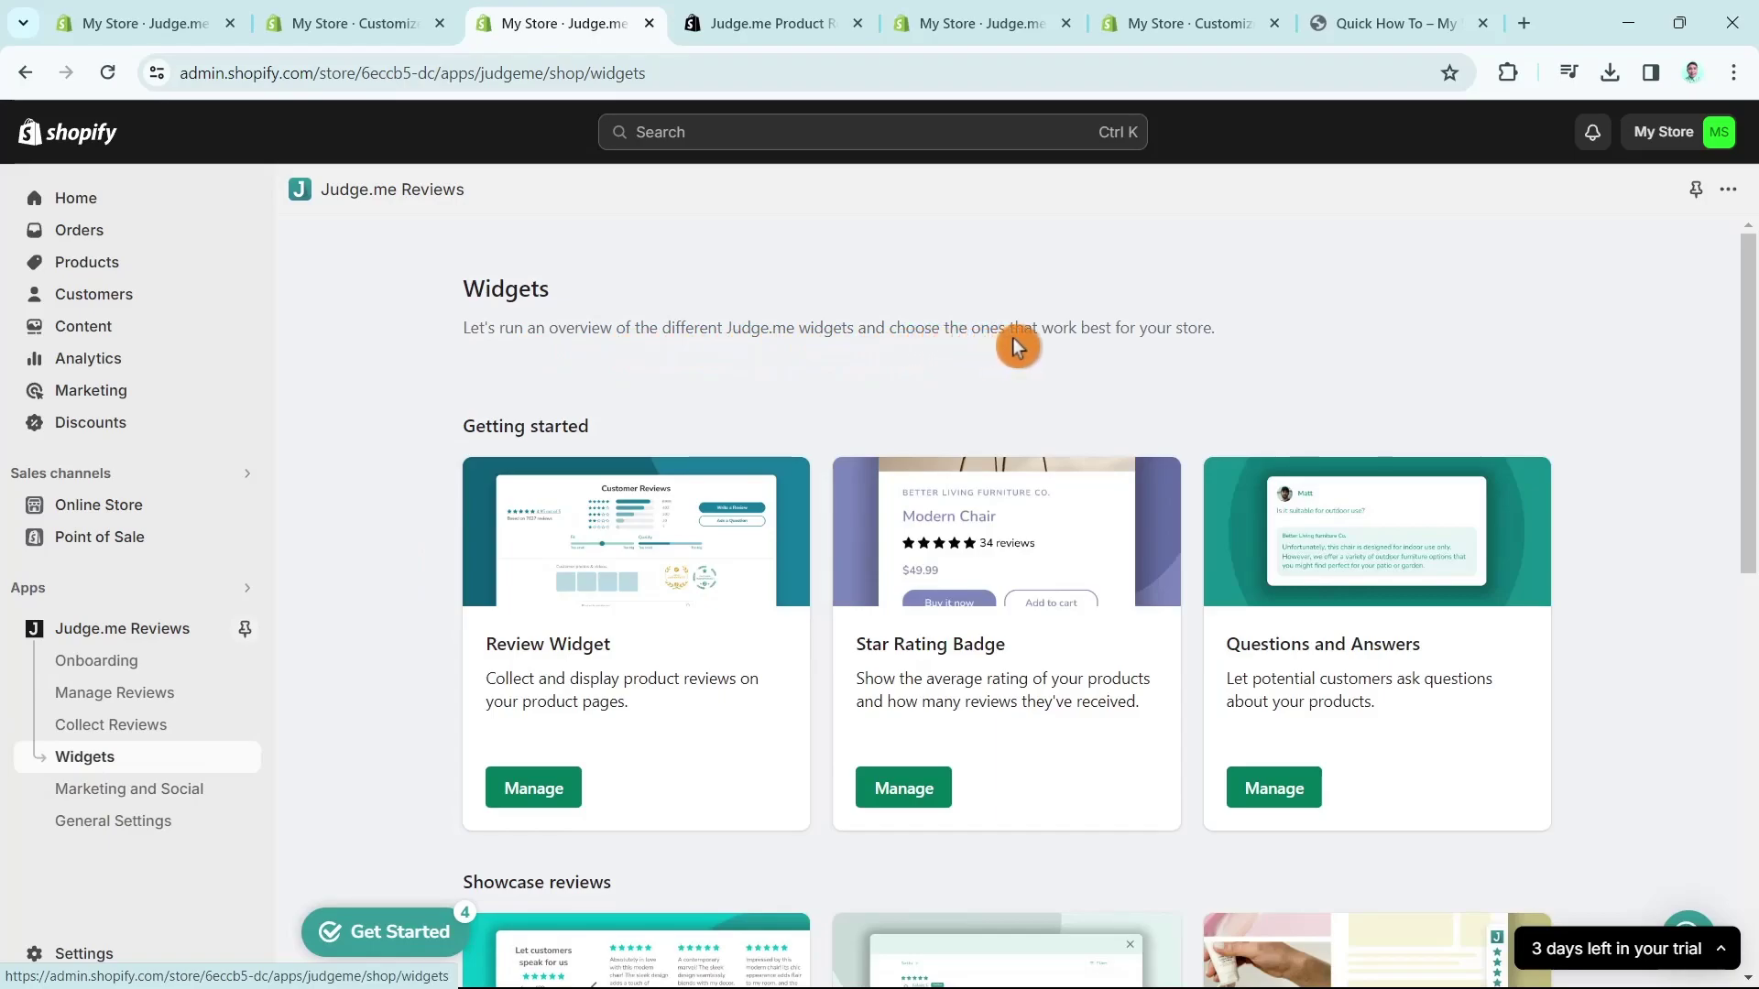
pyautogui.moveTo(1217, 343); pyautogui.dragTo(450, 363)
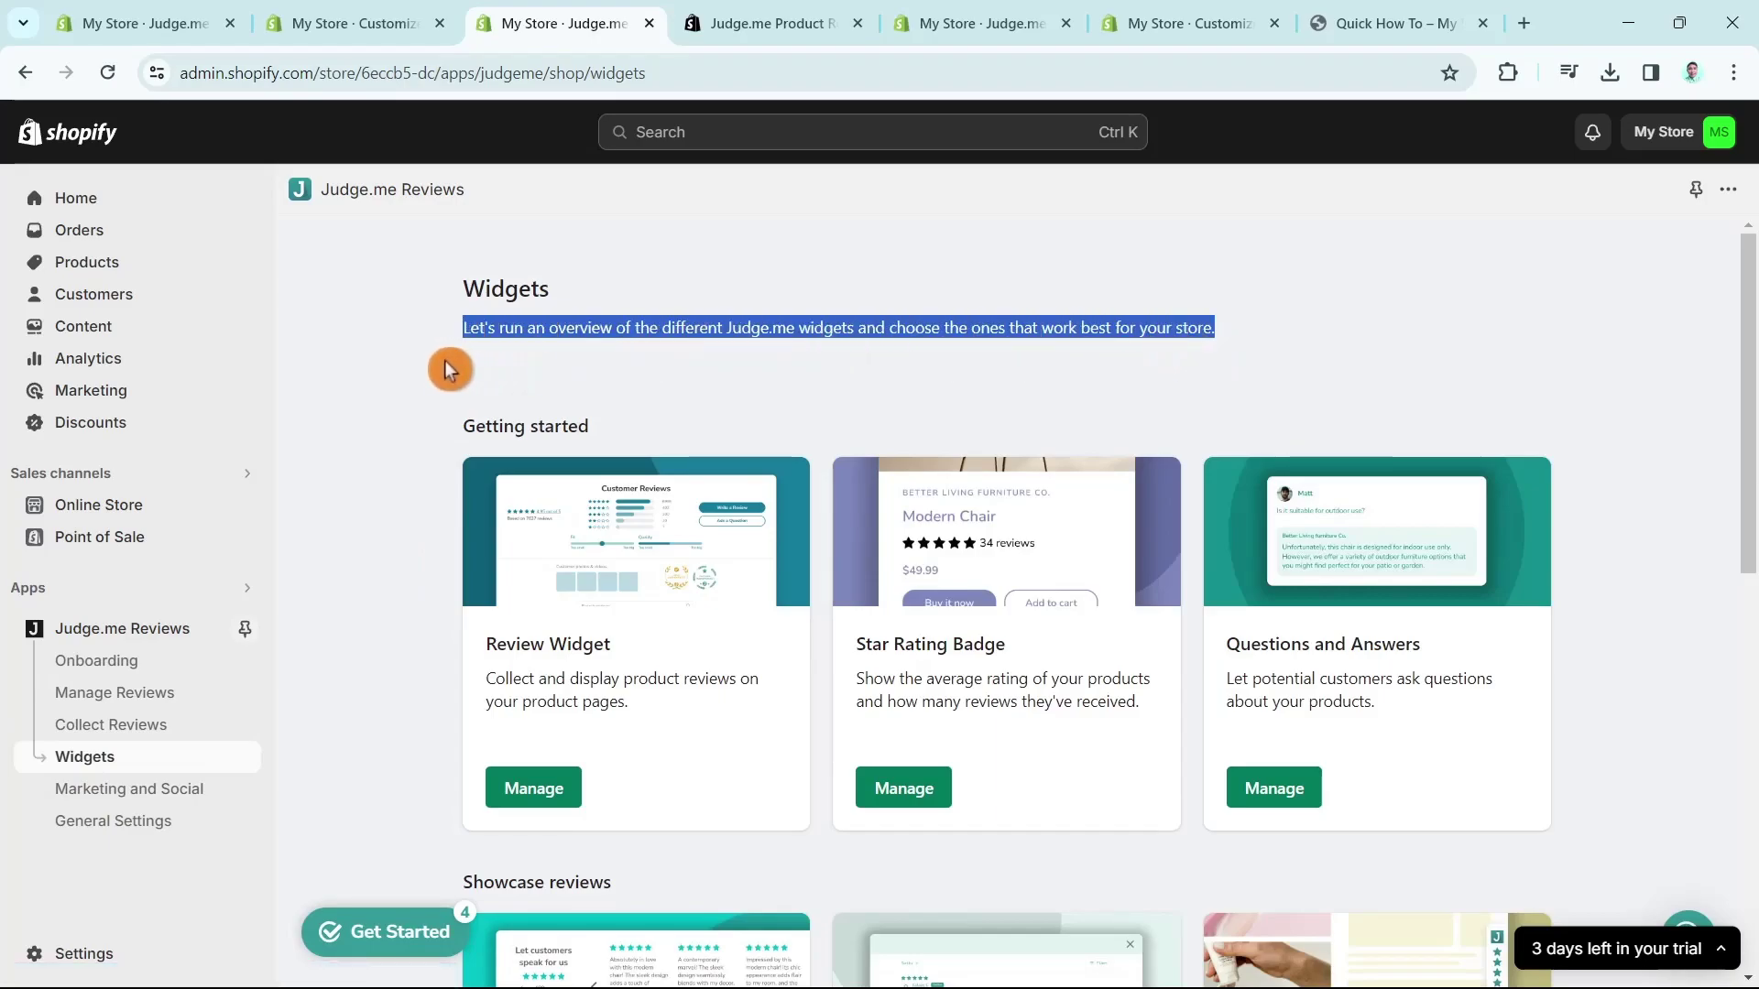
pyautogui.click(415, 372)
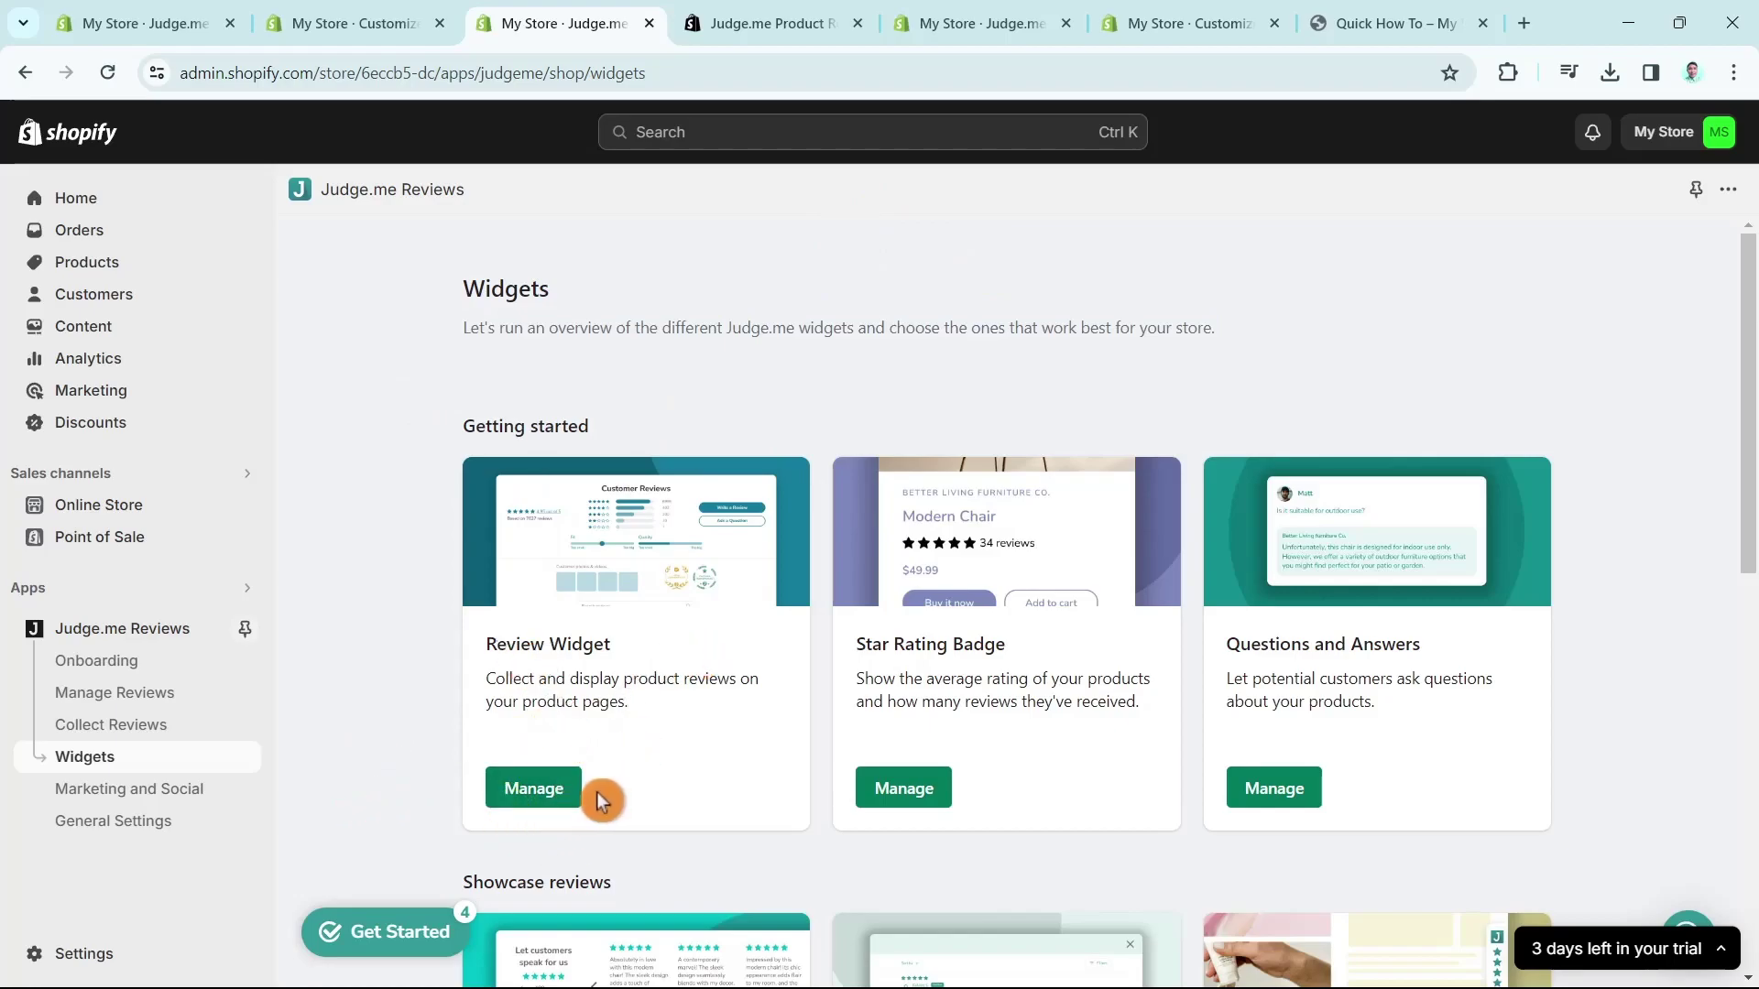
pyautogui.click(543, 794)
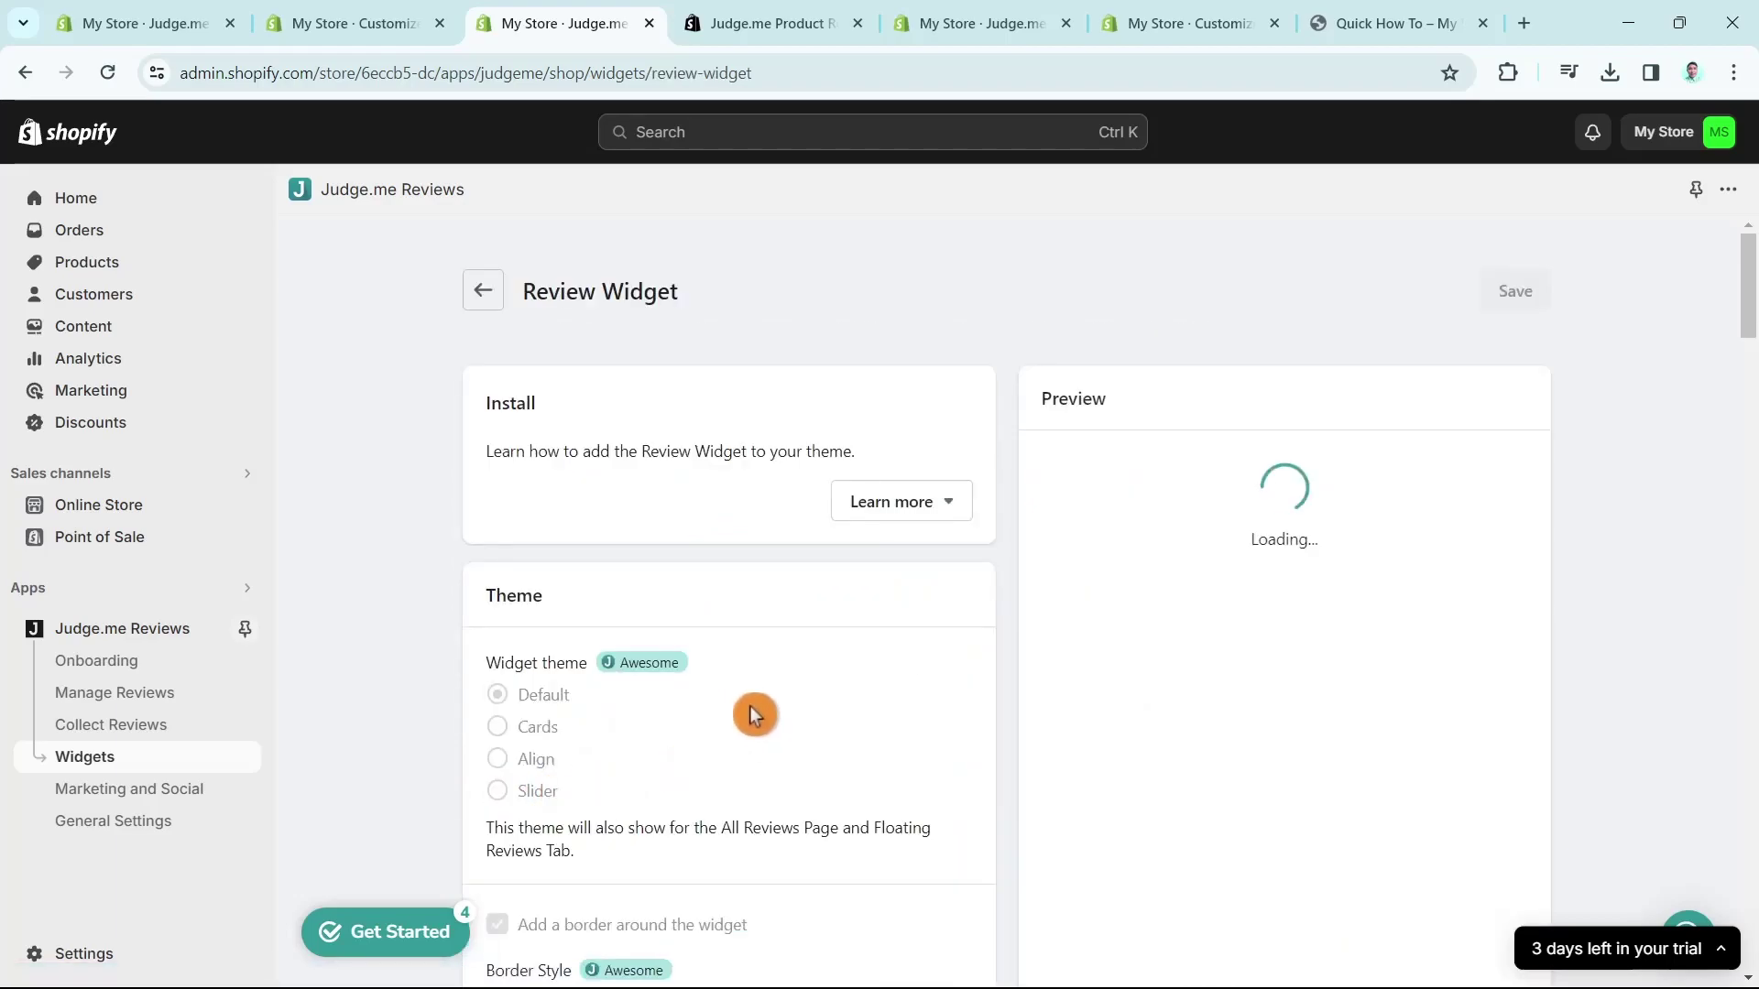
# Step: Look over the Review Widget's theme options and turn off showing the review date
pyautogui.scroll(-2, 854, 721)
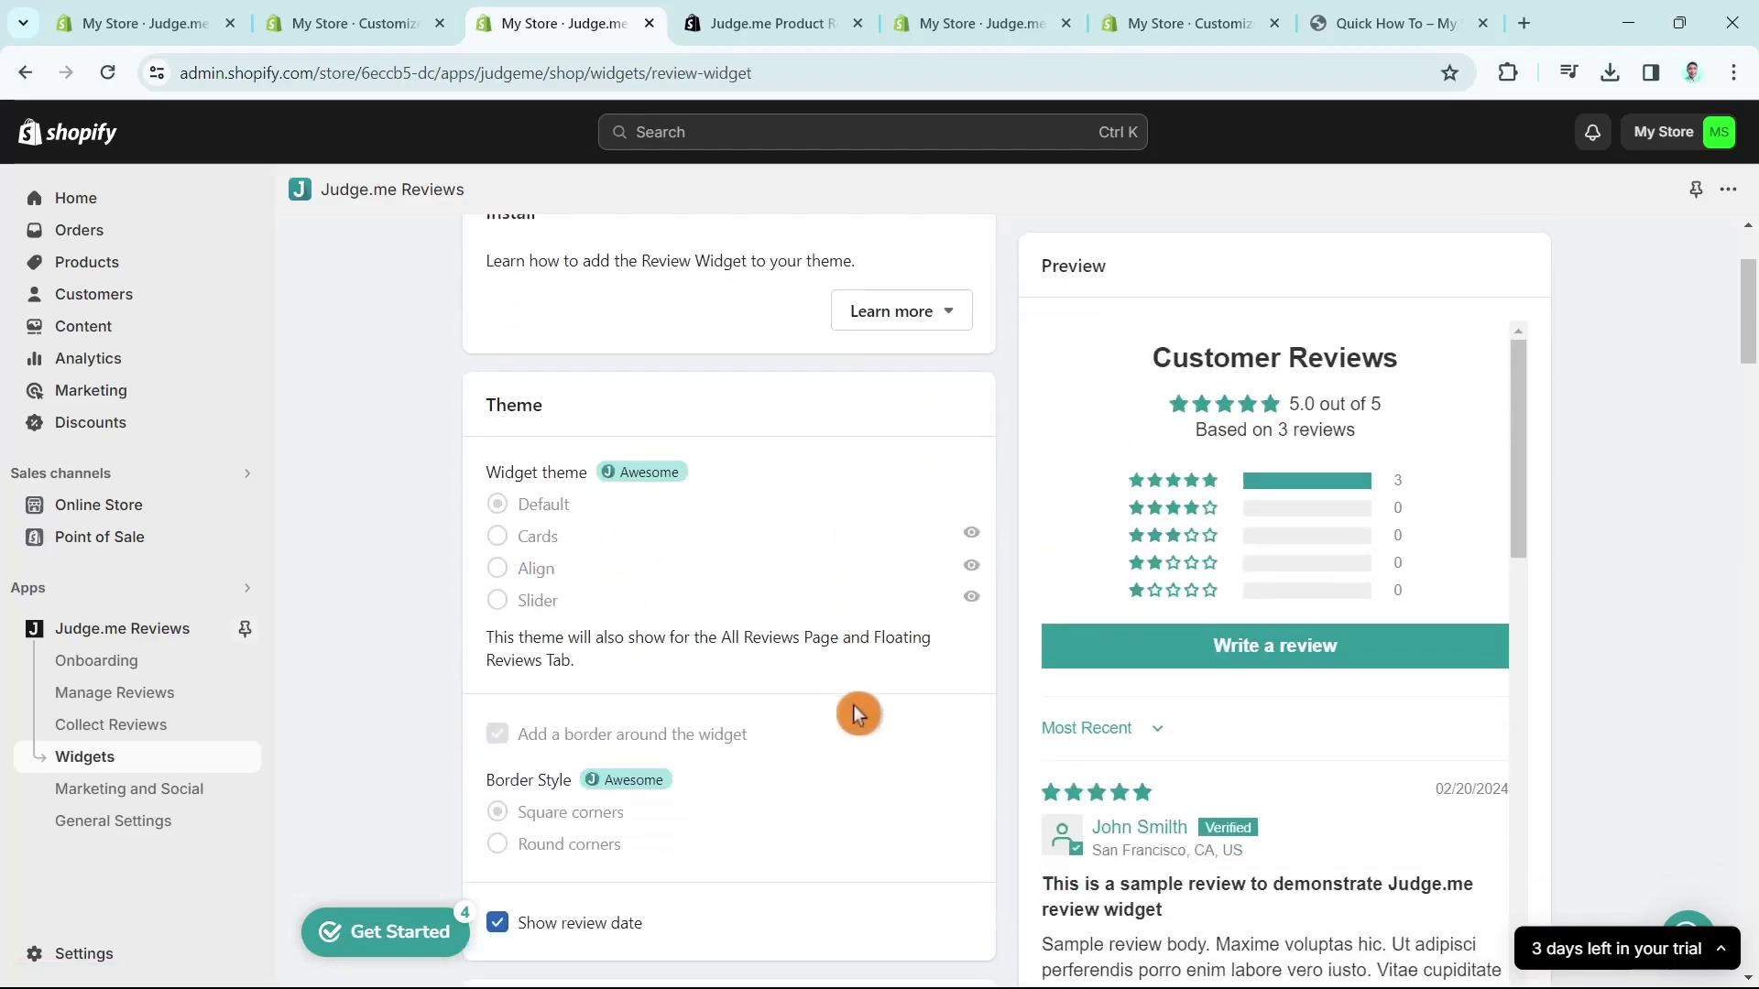
pyautogui.scroll(-4, 719, 793)
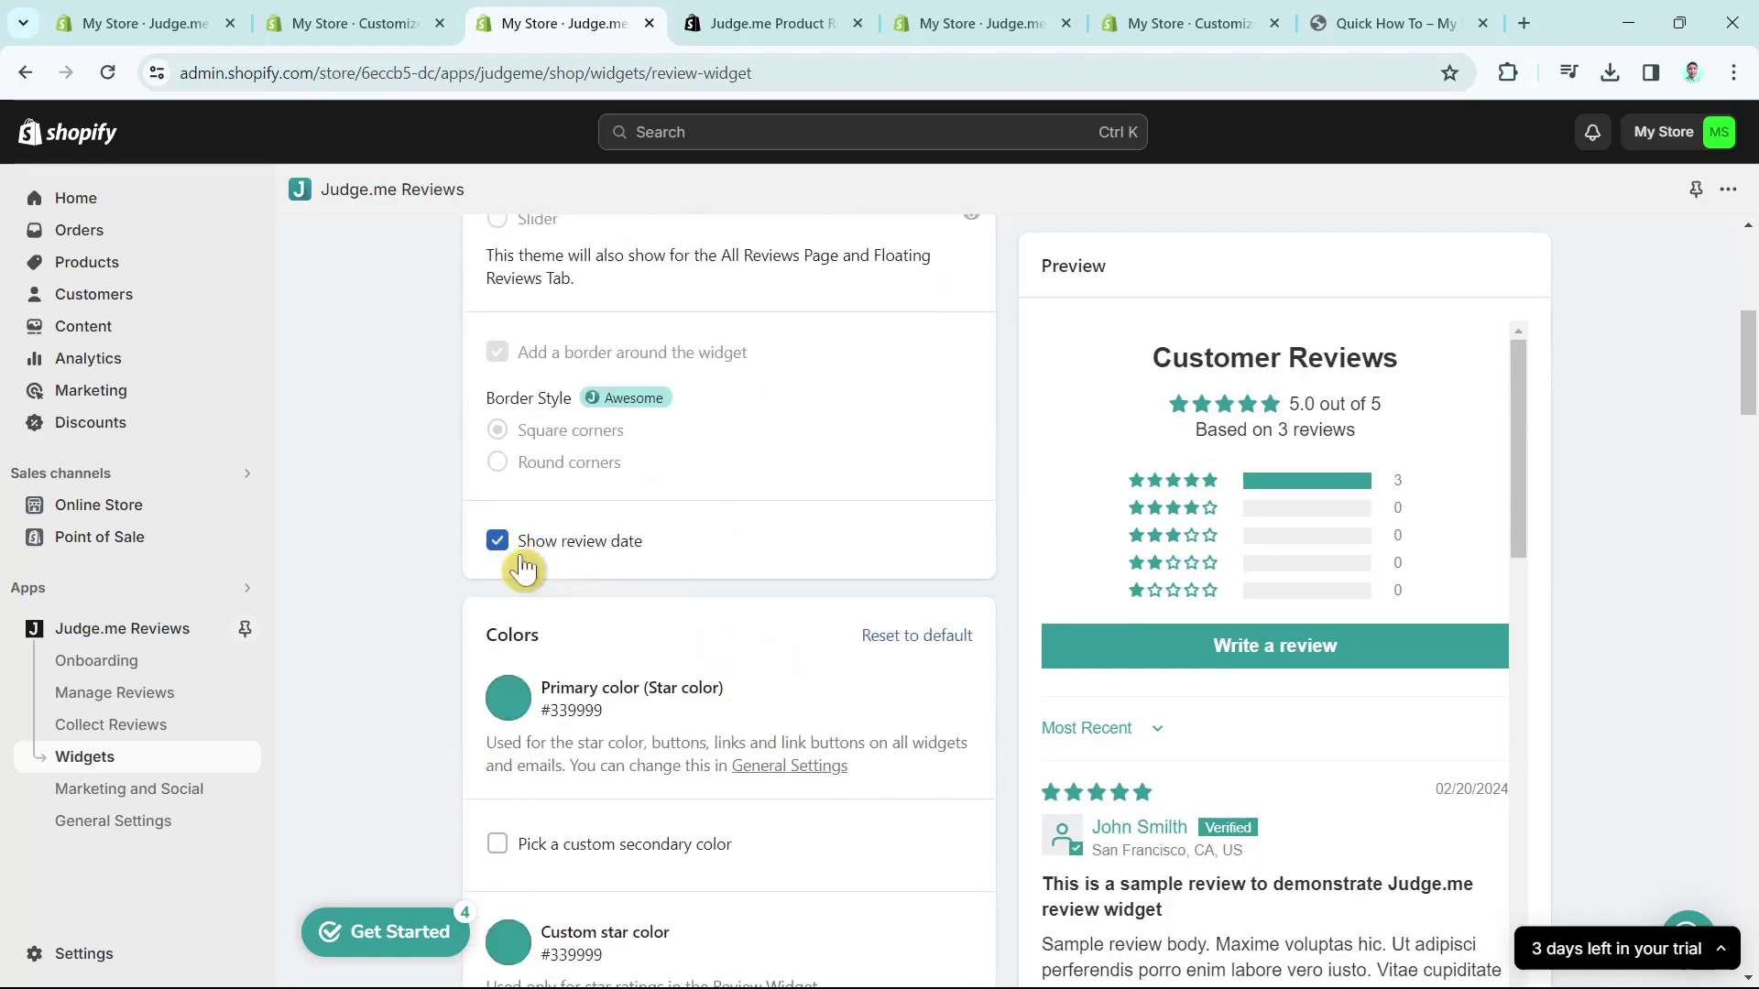
pyautogui.click(495, 550)
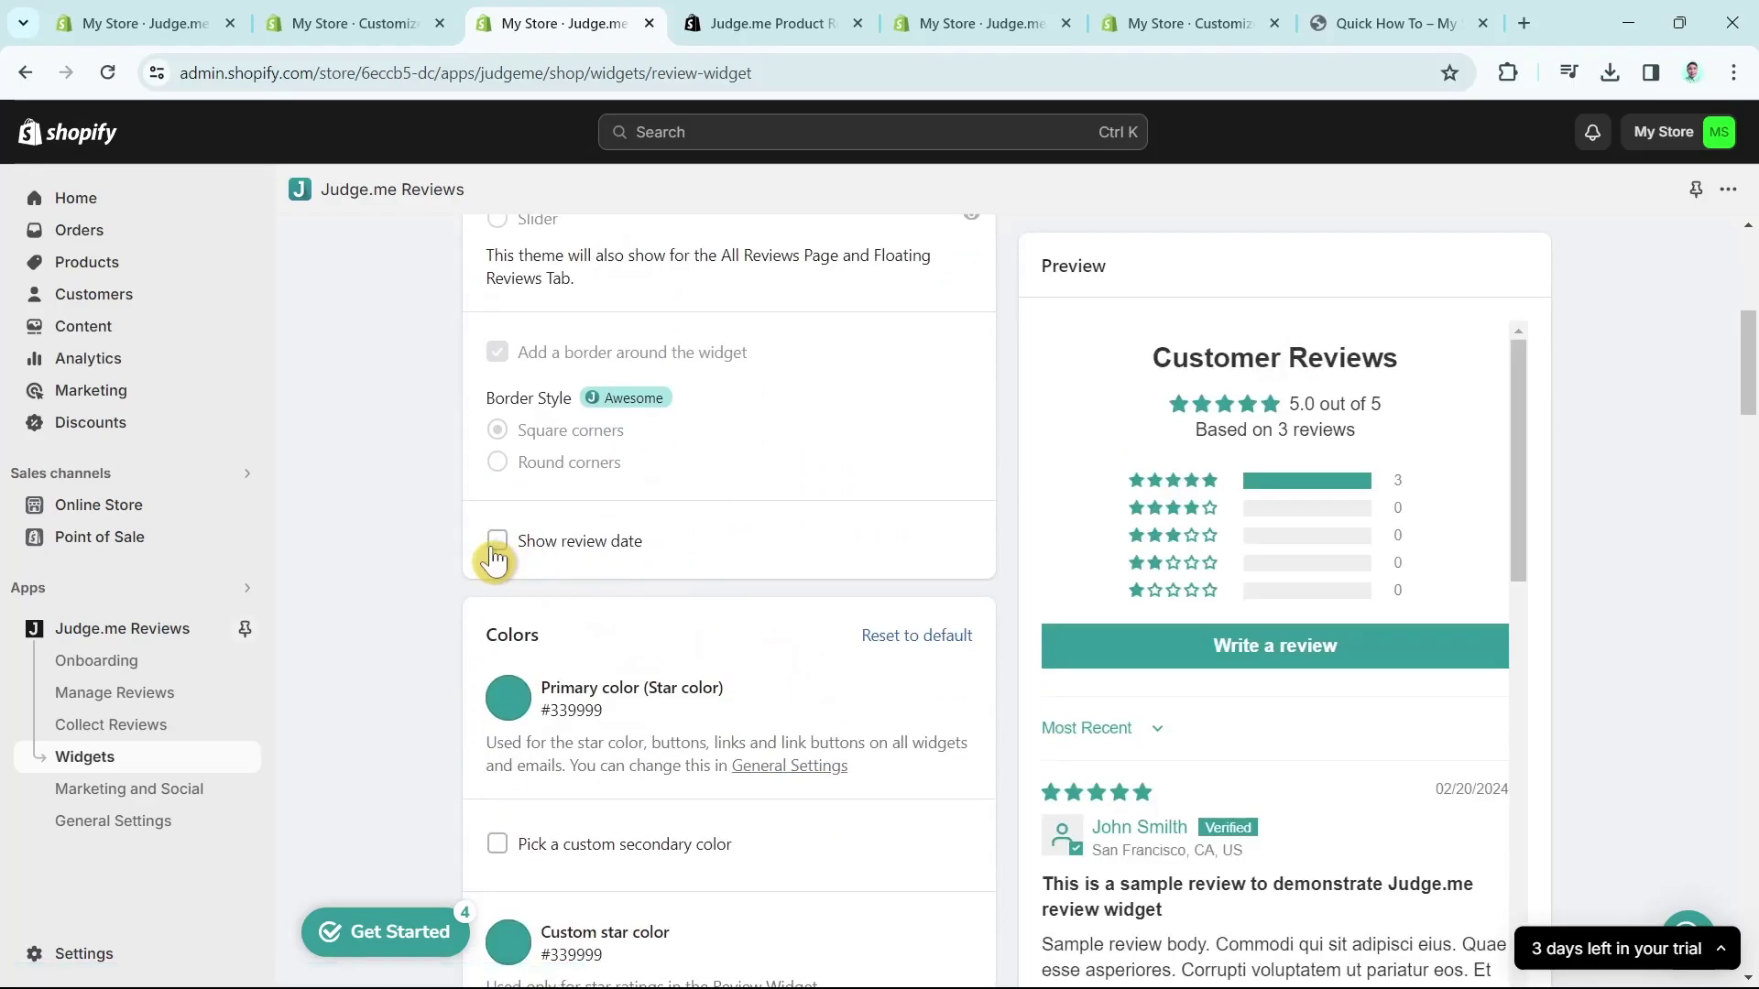
# Step: Try olive #939933 and dark red #993333 as the Review Widget's primary color, and reset the colors to default
pyautogui.scroll(-4, 1340, 743)
pyautogui.scroll(-3, 746, 865)
pyautogui.scroll(3, 746, 757)
pyautogui.click(510, 696)
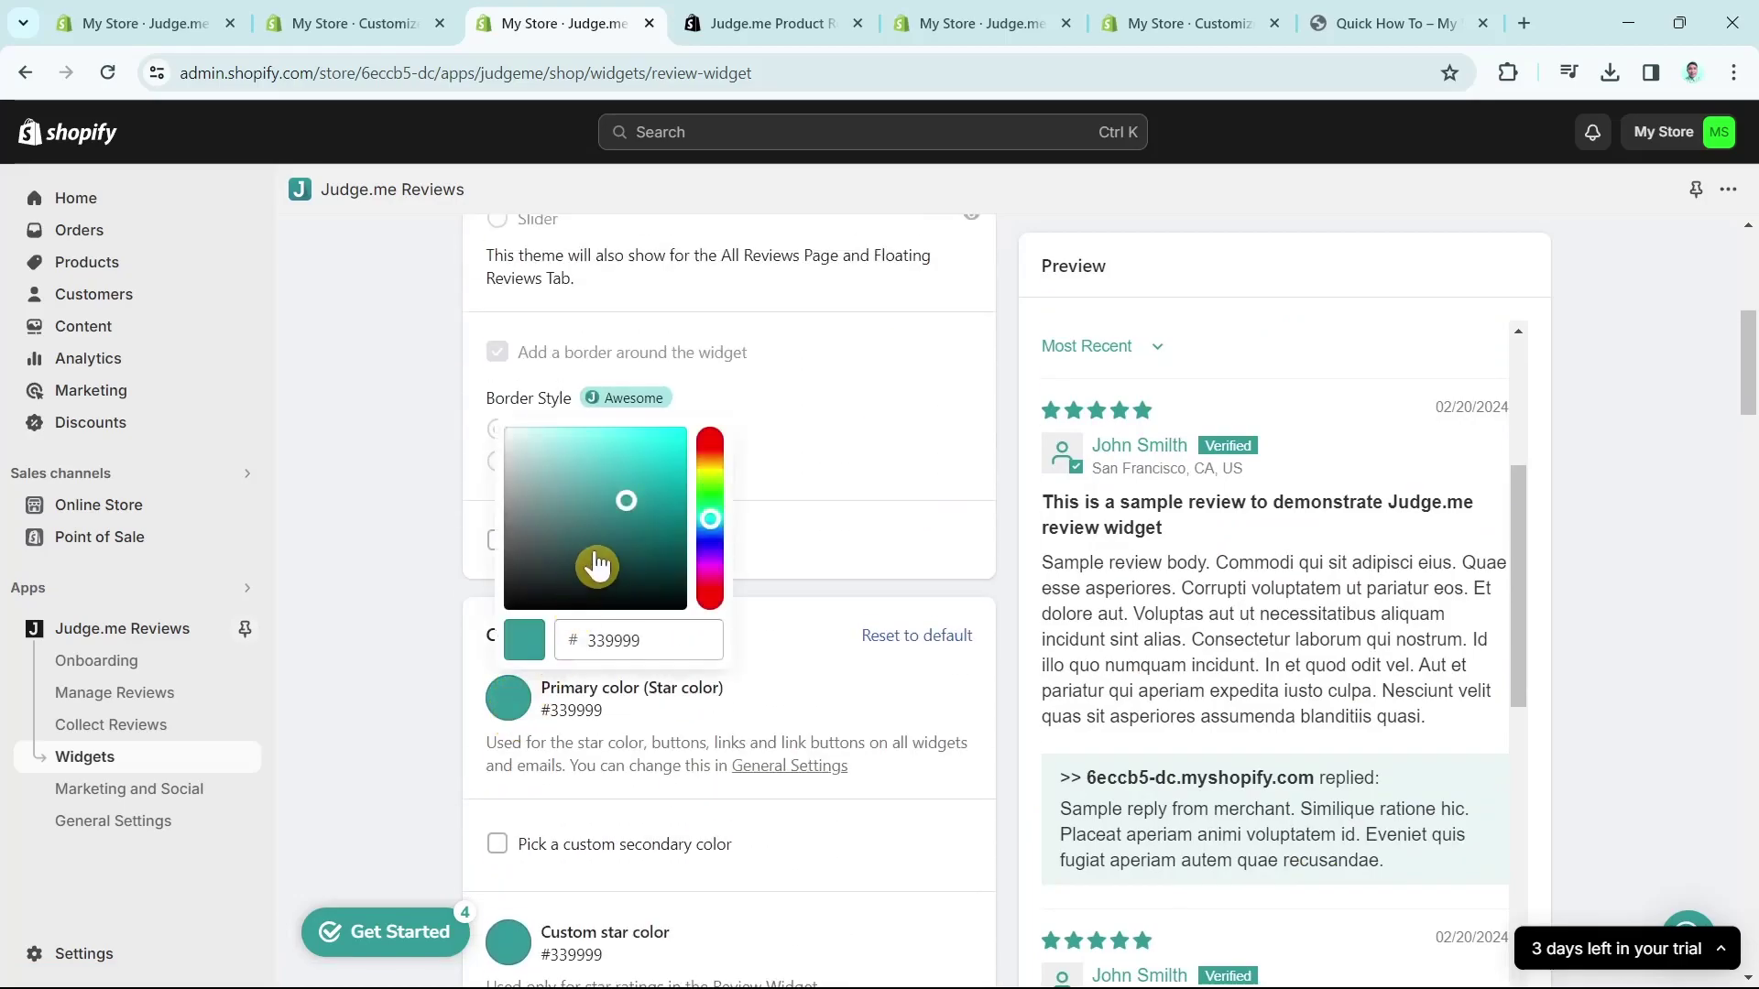
pyautogui.click(714, 475)
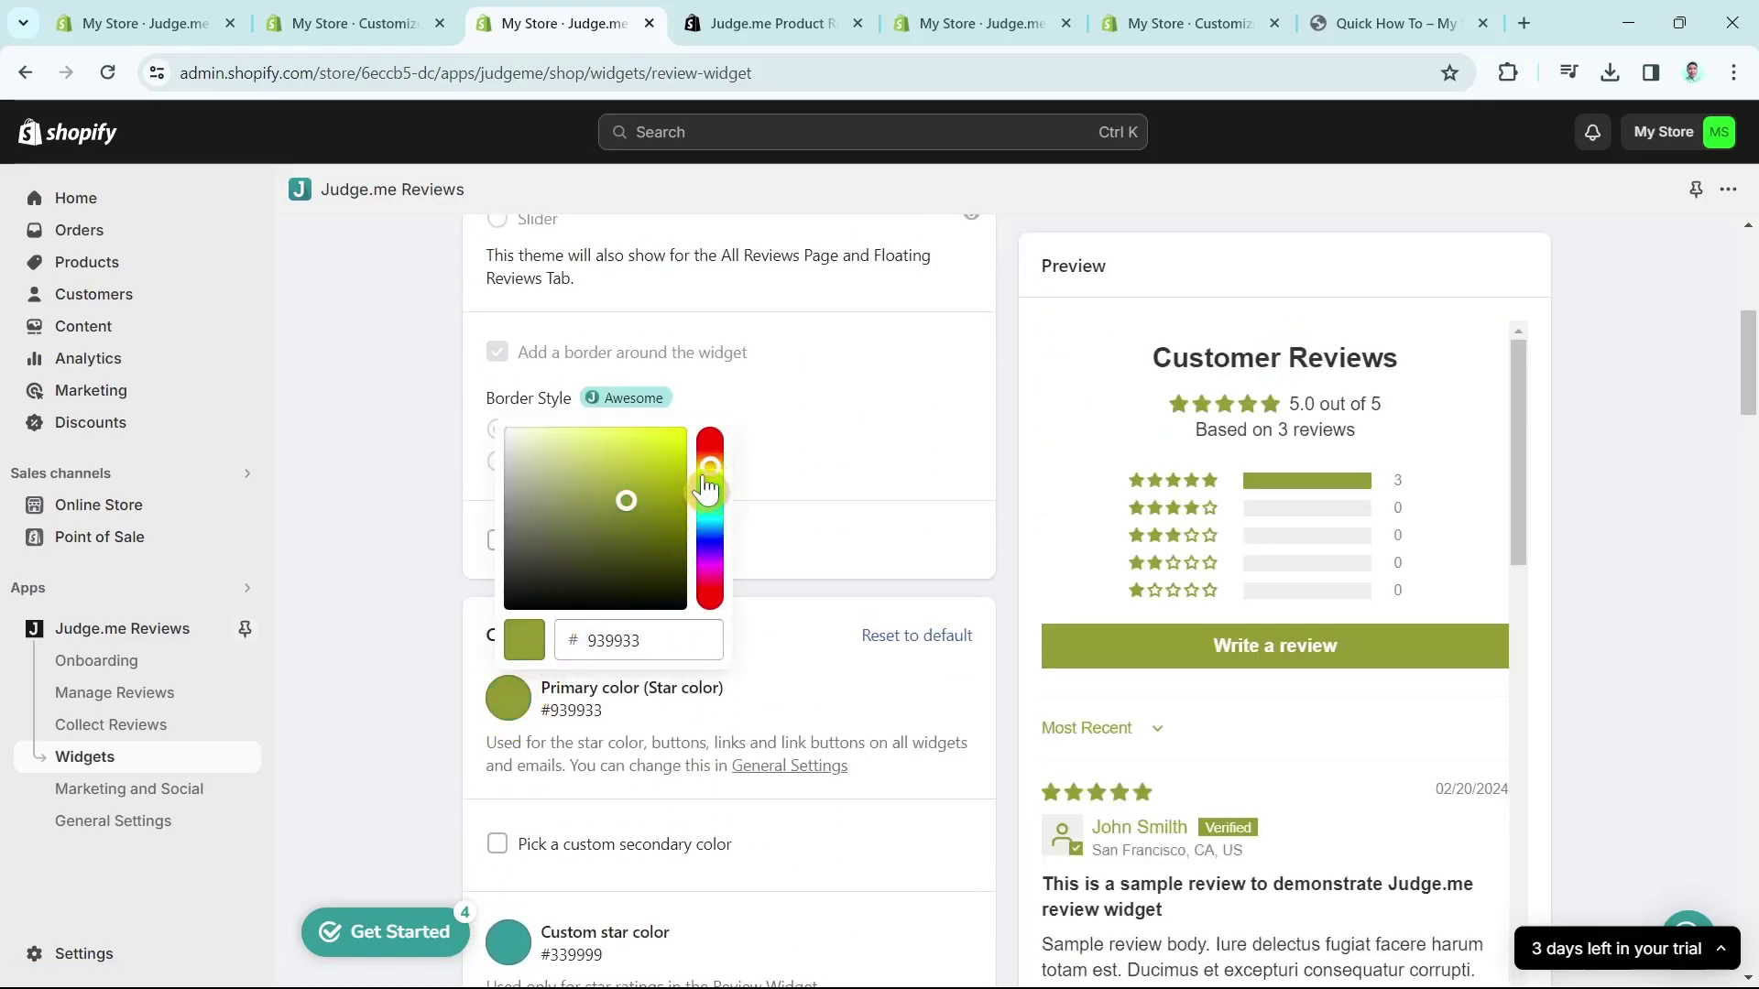
pyautogui.click(715, 435)
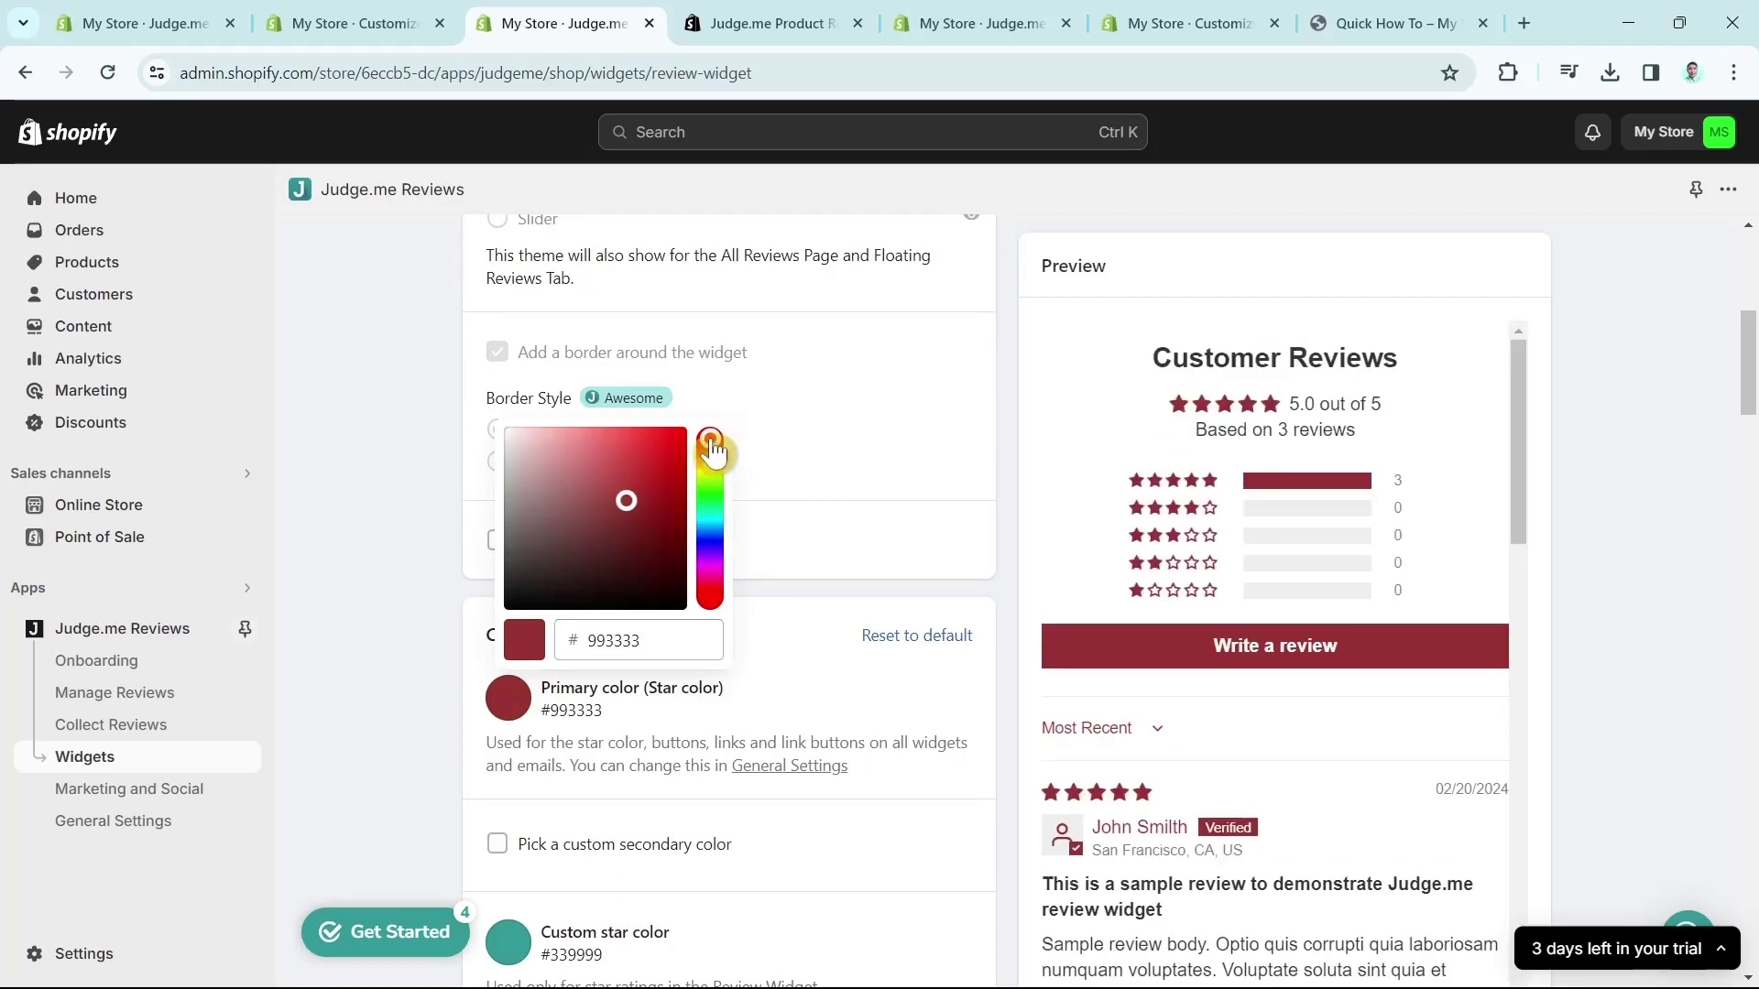
pyautogui.moveTo(713, 449); pyautogui.dragTo(716, 612)
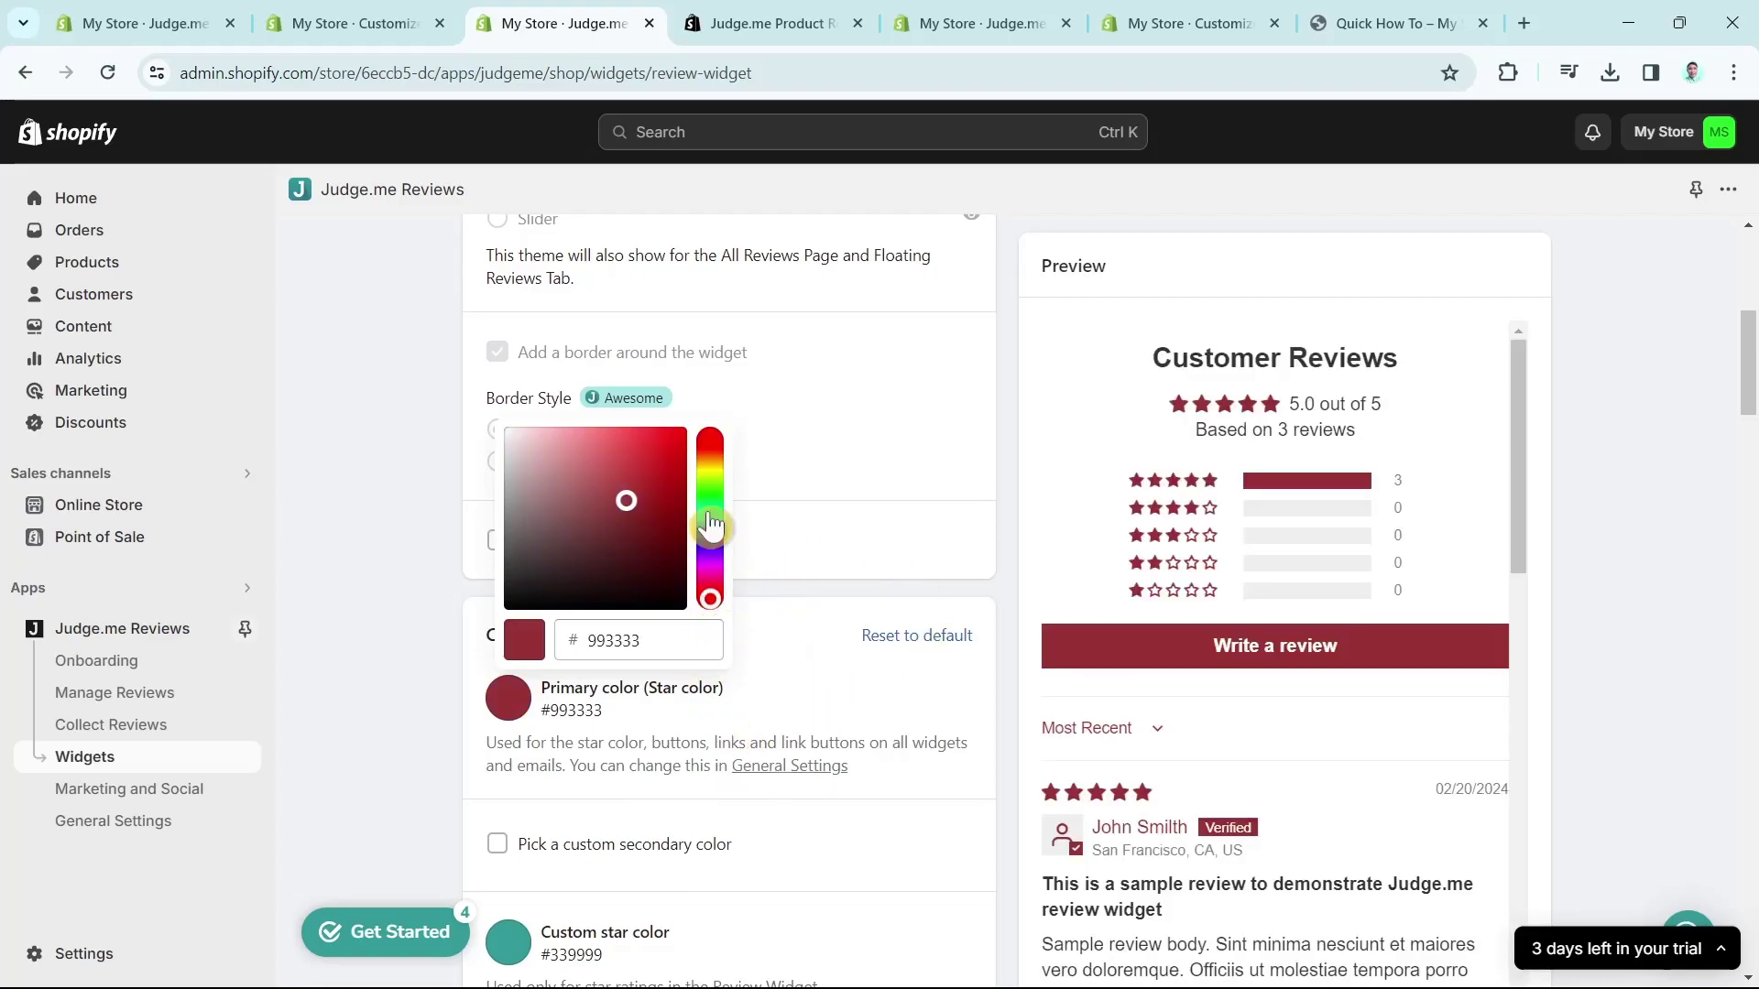
pyautogui.click(788, 698)
pyautogui.click(897, 638)
# Step: Look over the remaining color options and allow reviewers to upload videos in the Photos and Videos settings
pyautogui.scroll(-1, 880, 761)
pyautogui.scroll(-5, 874, 789)
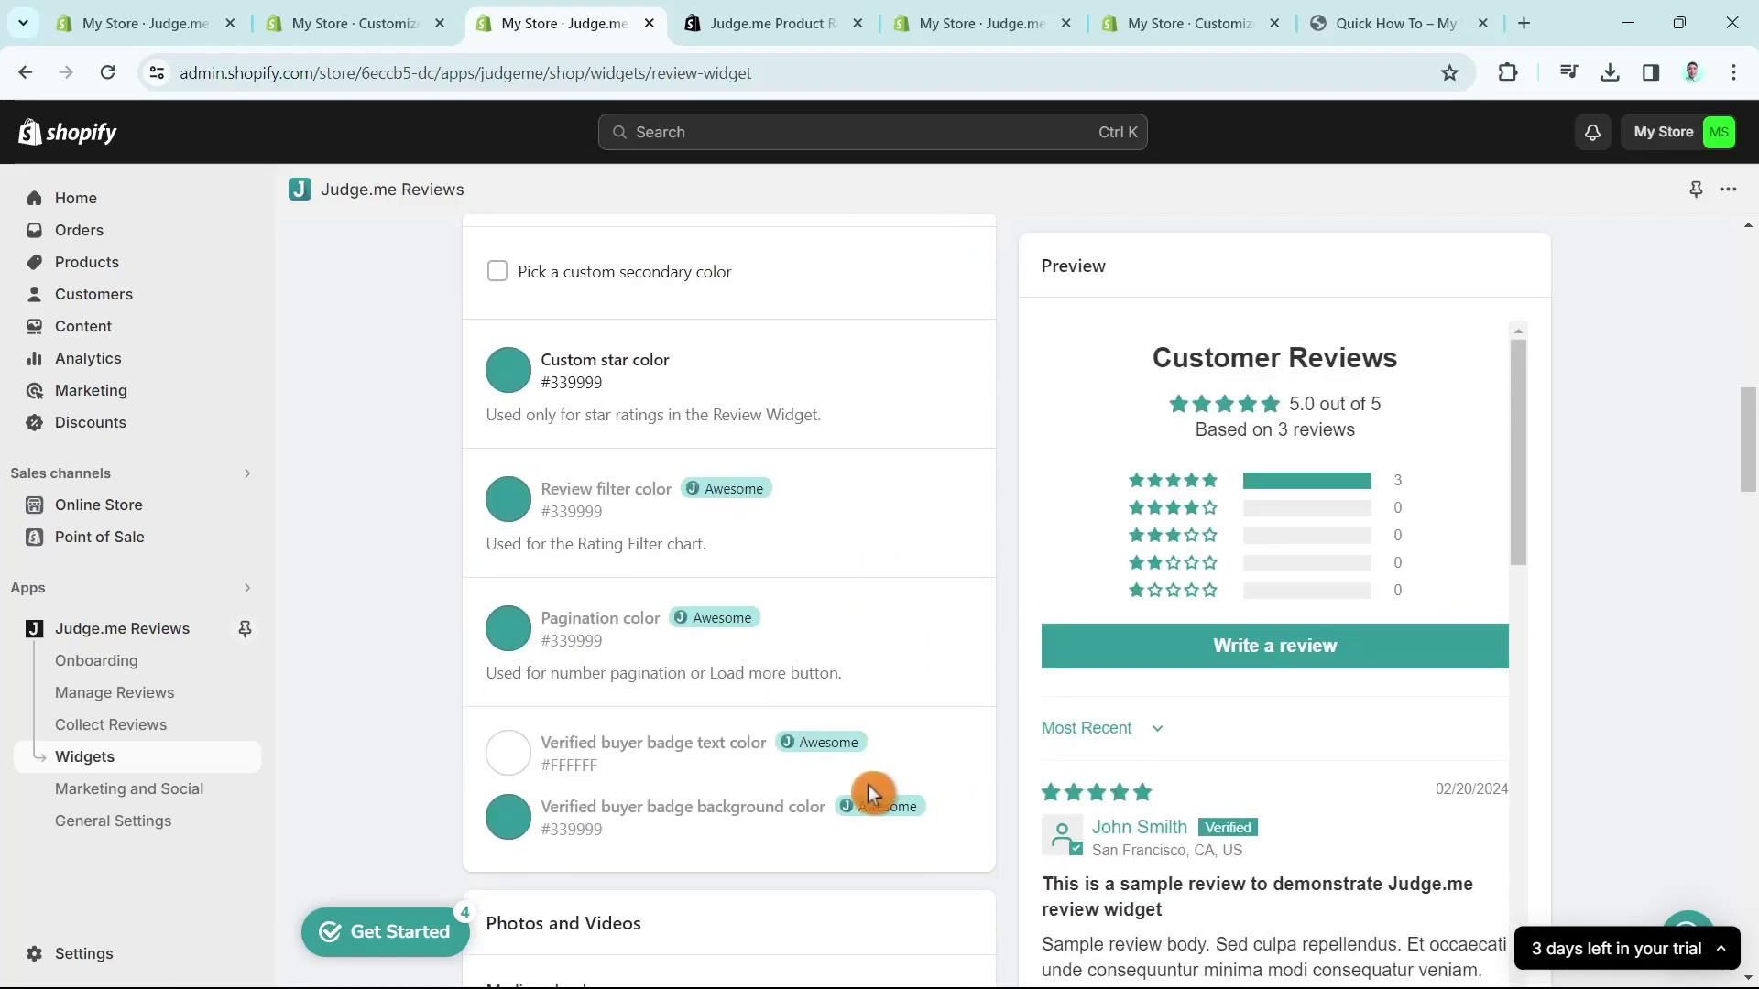
pyautogui.scroll(-8, 1343, 749)
pyautogui.scroll(-4, 1302, 777)
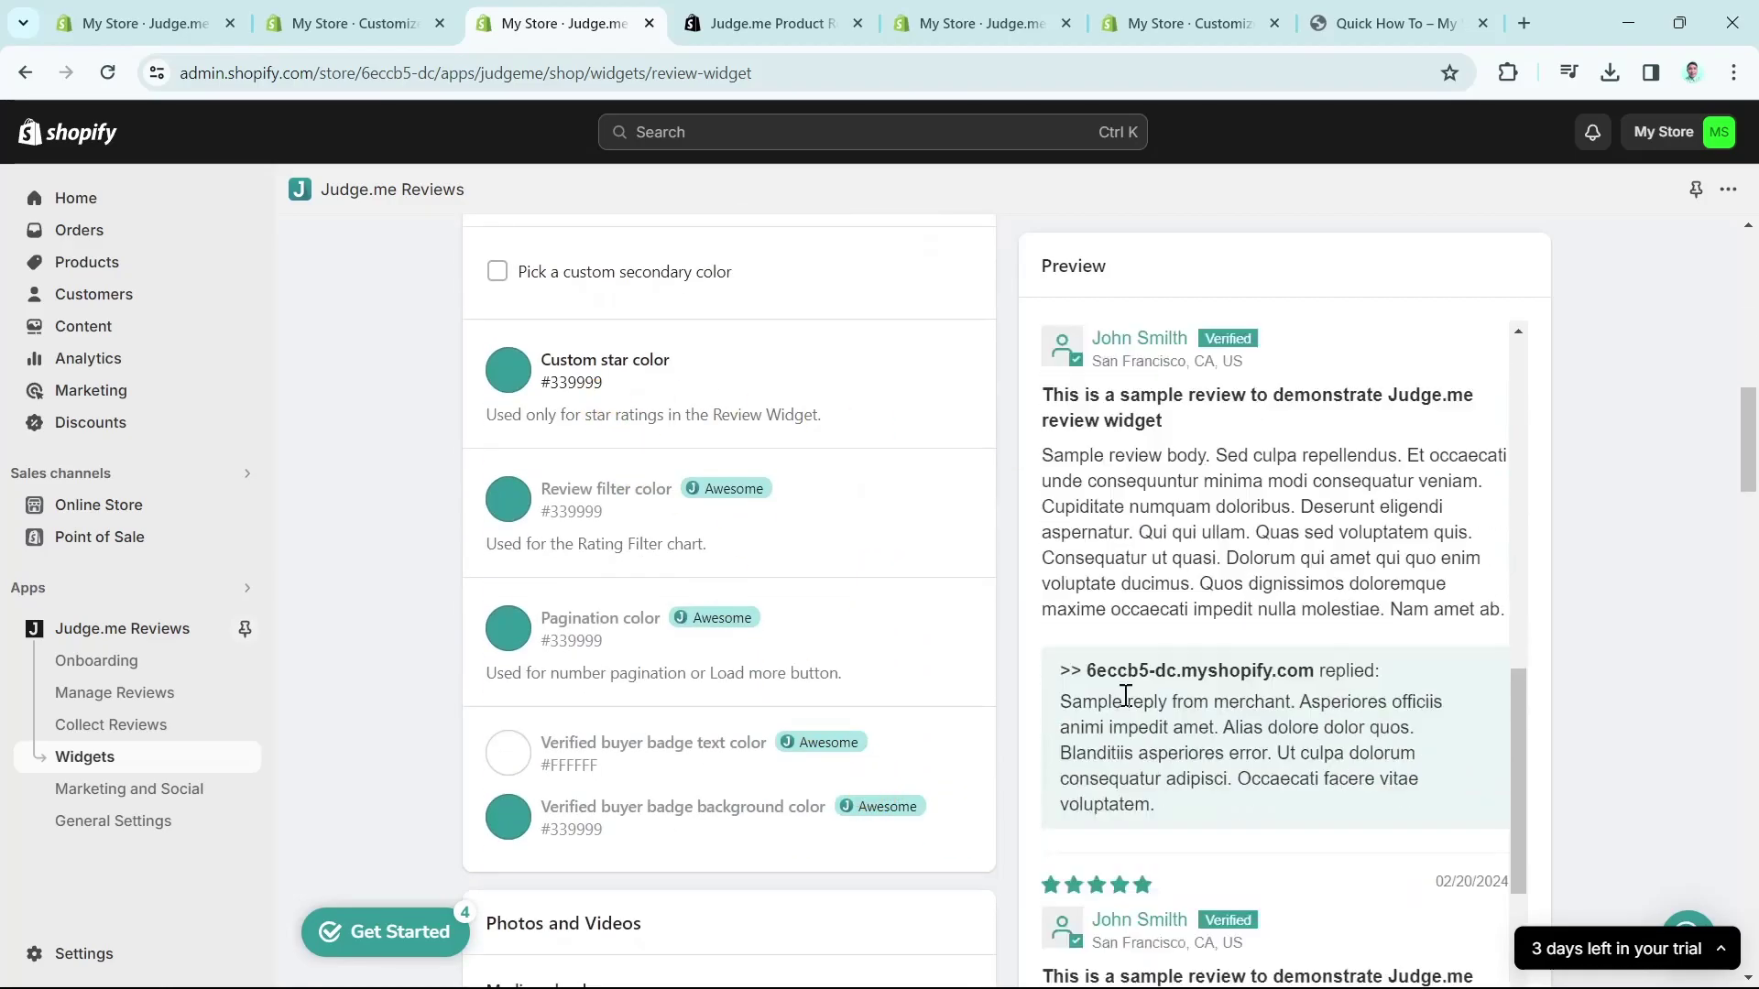
pyautogui.scroll(-5, 715, 852)
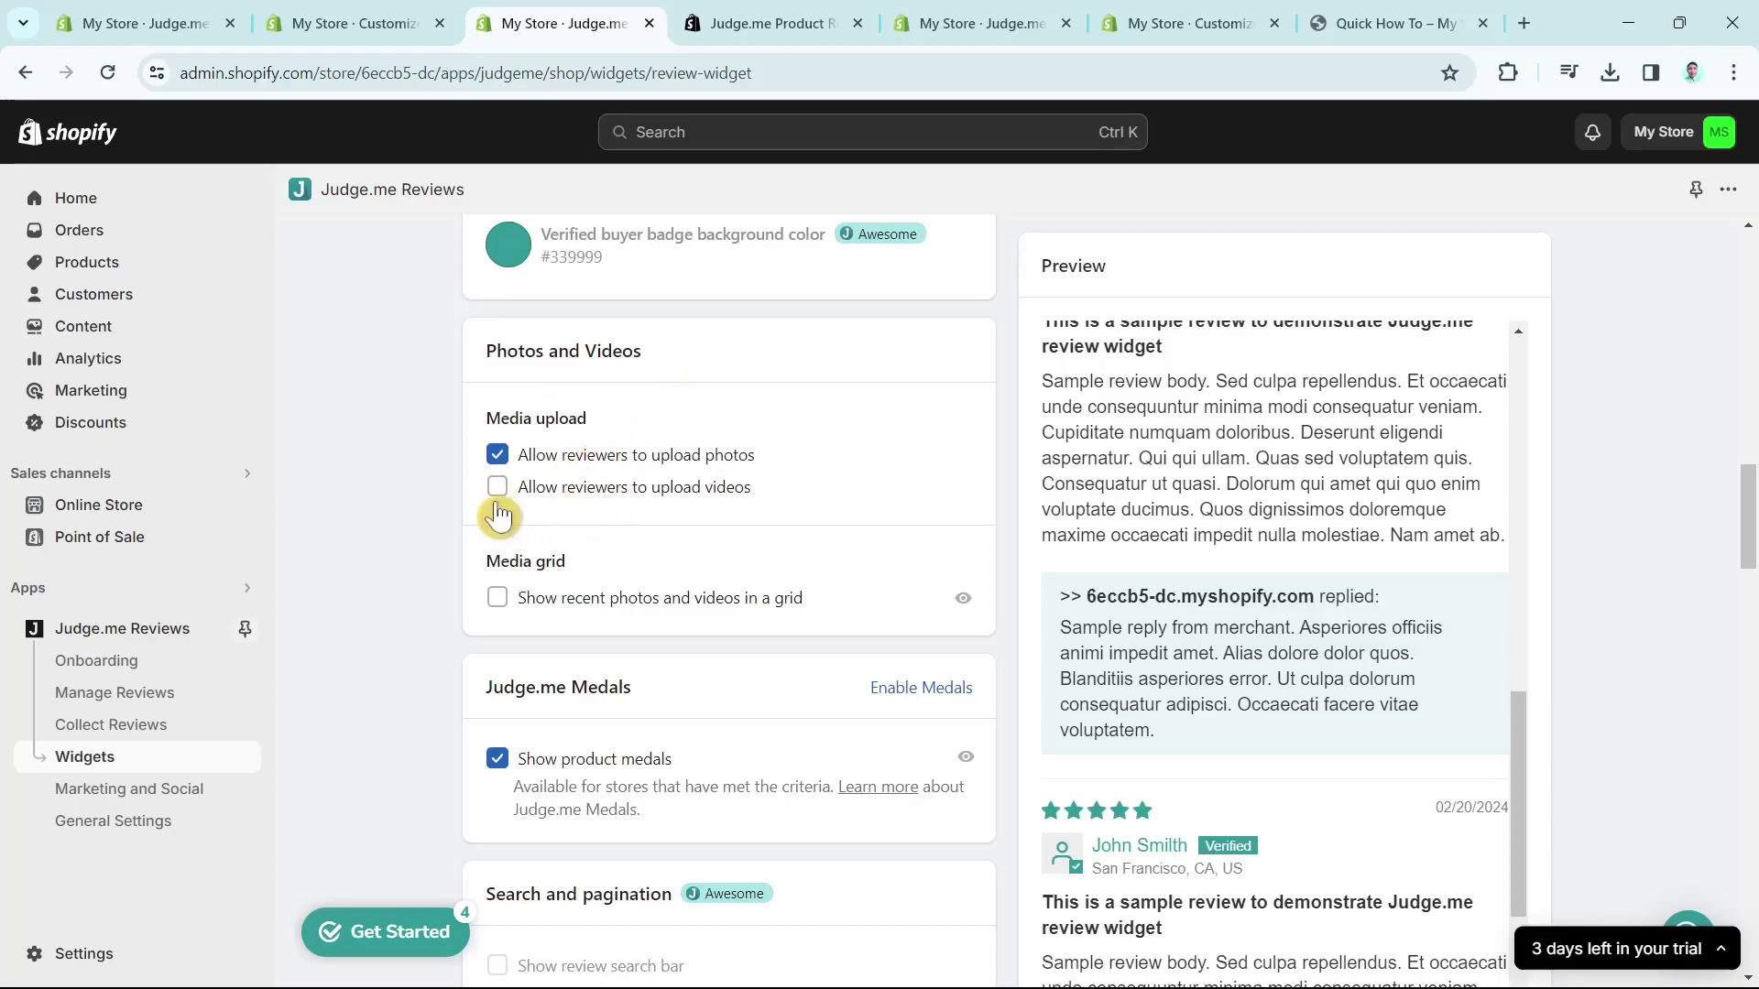
pyautogui.click(526, 495)
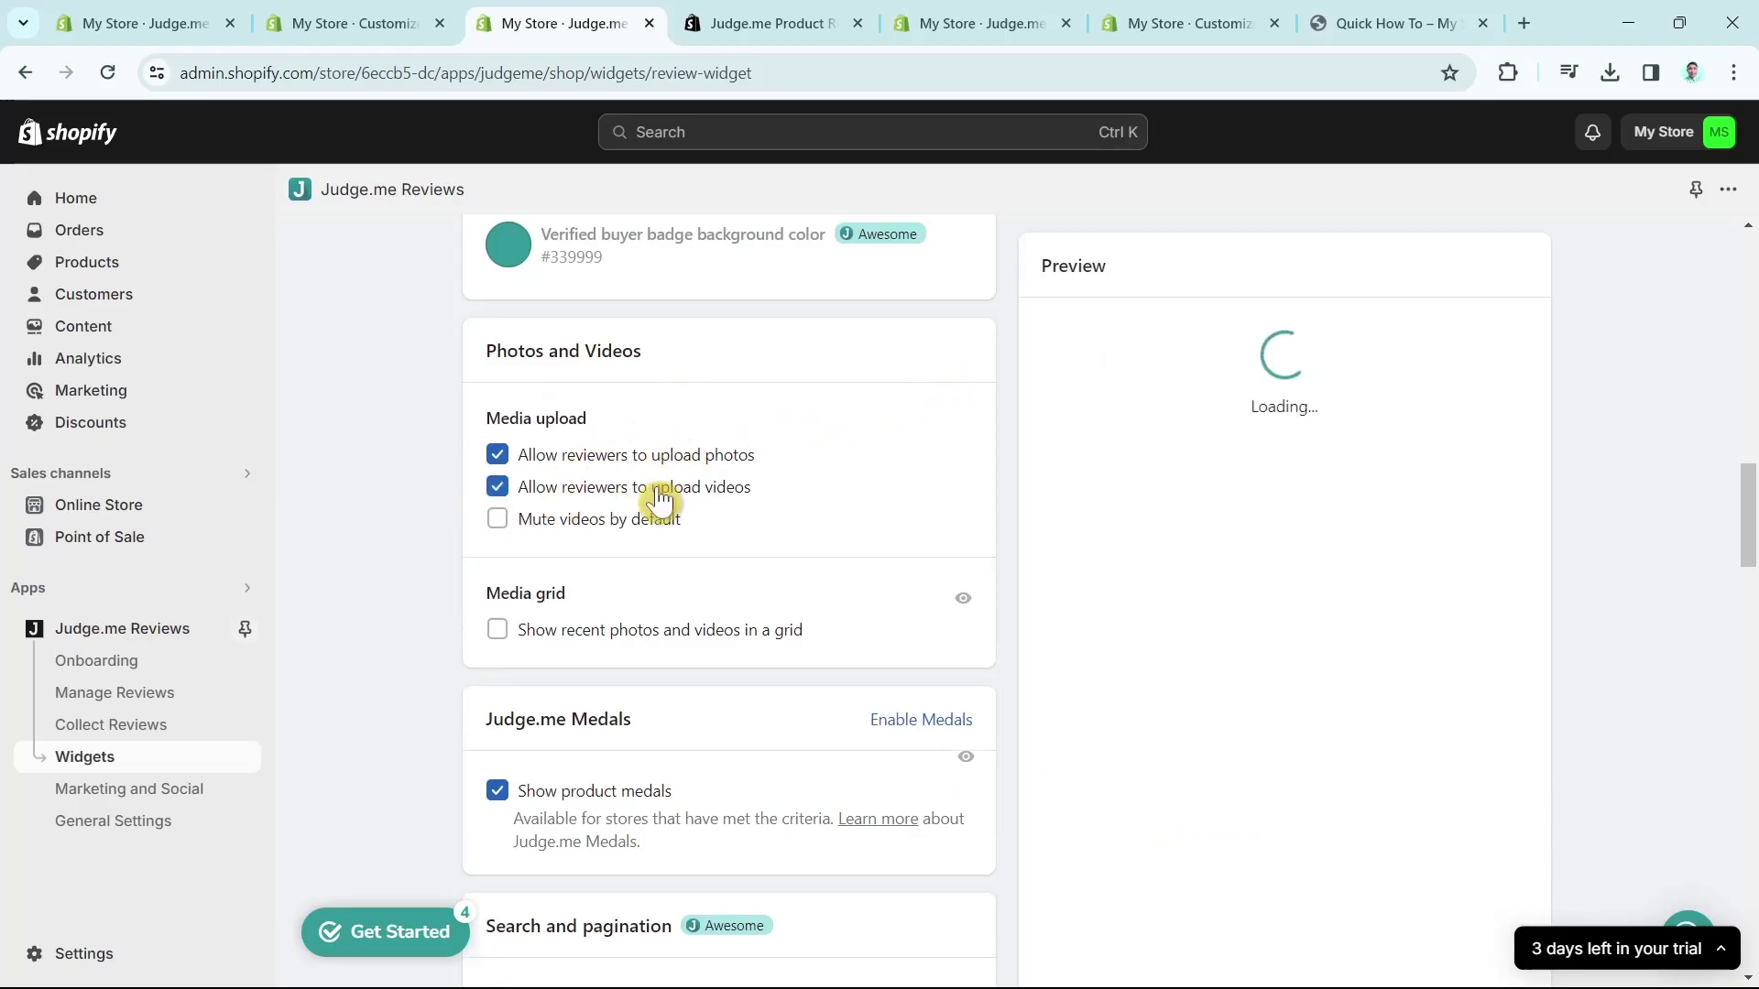
# Step: Look over the medals, search, reviewer, engagement and review source options of the Review Widget and return to the Widgets overview
pyautogui.scroll(-4, 801, 733)
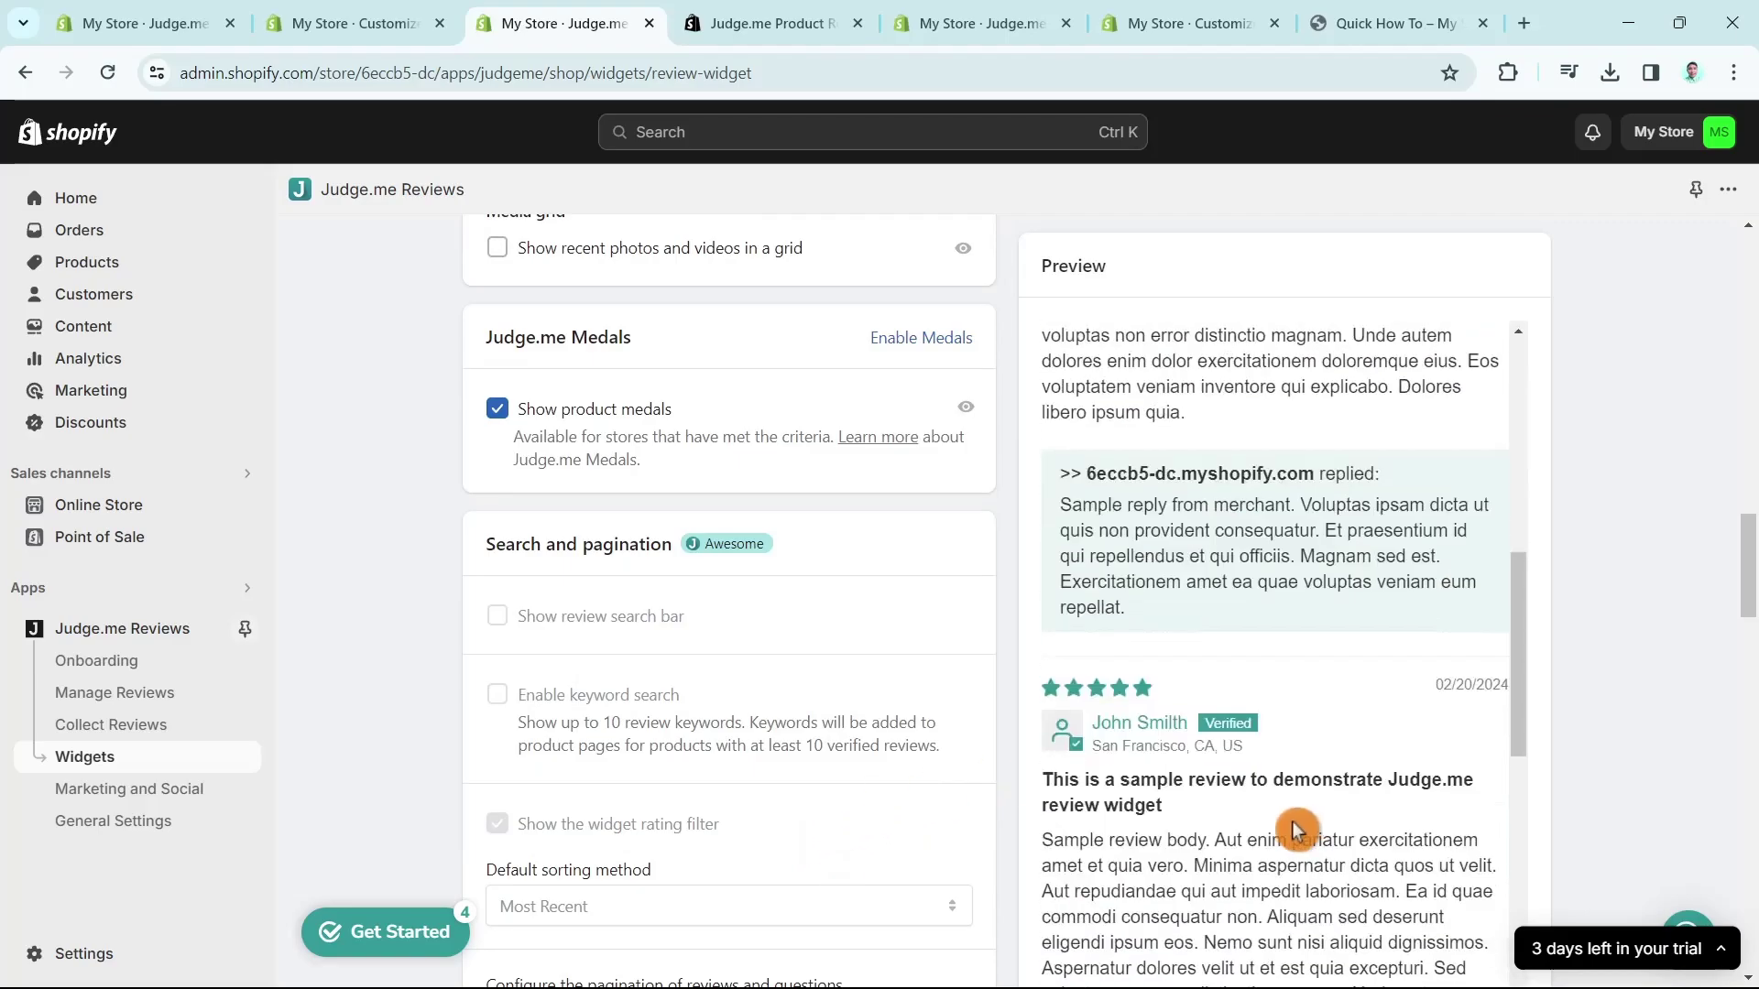
pyautogui.scroll(-8, 806, 806)
pyautogui.scroll(-5, 757, 777)
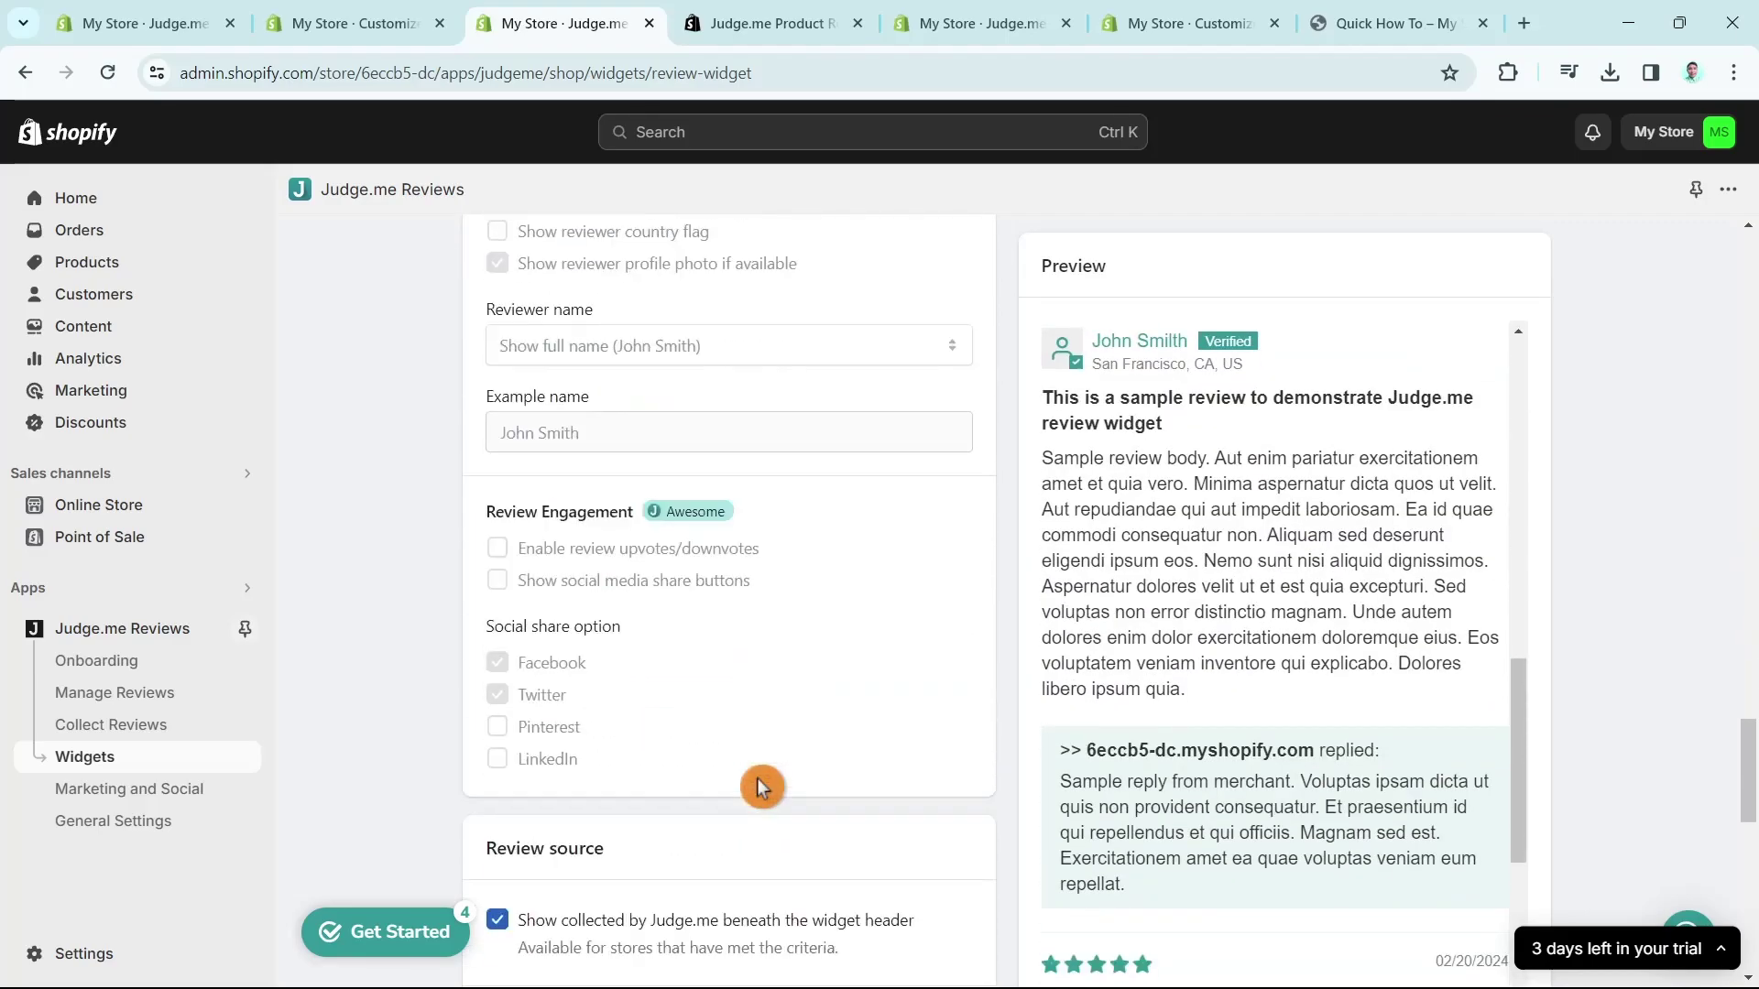
pyautogui.scroll(20, 752, 779)
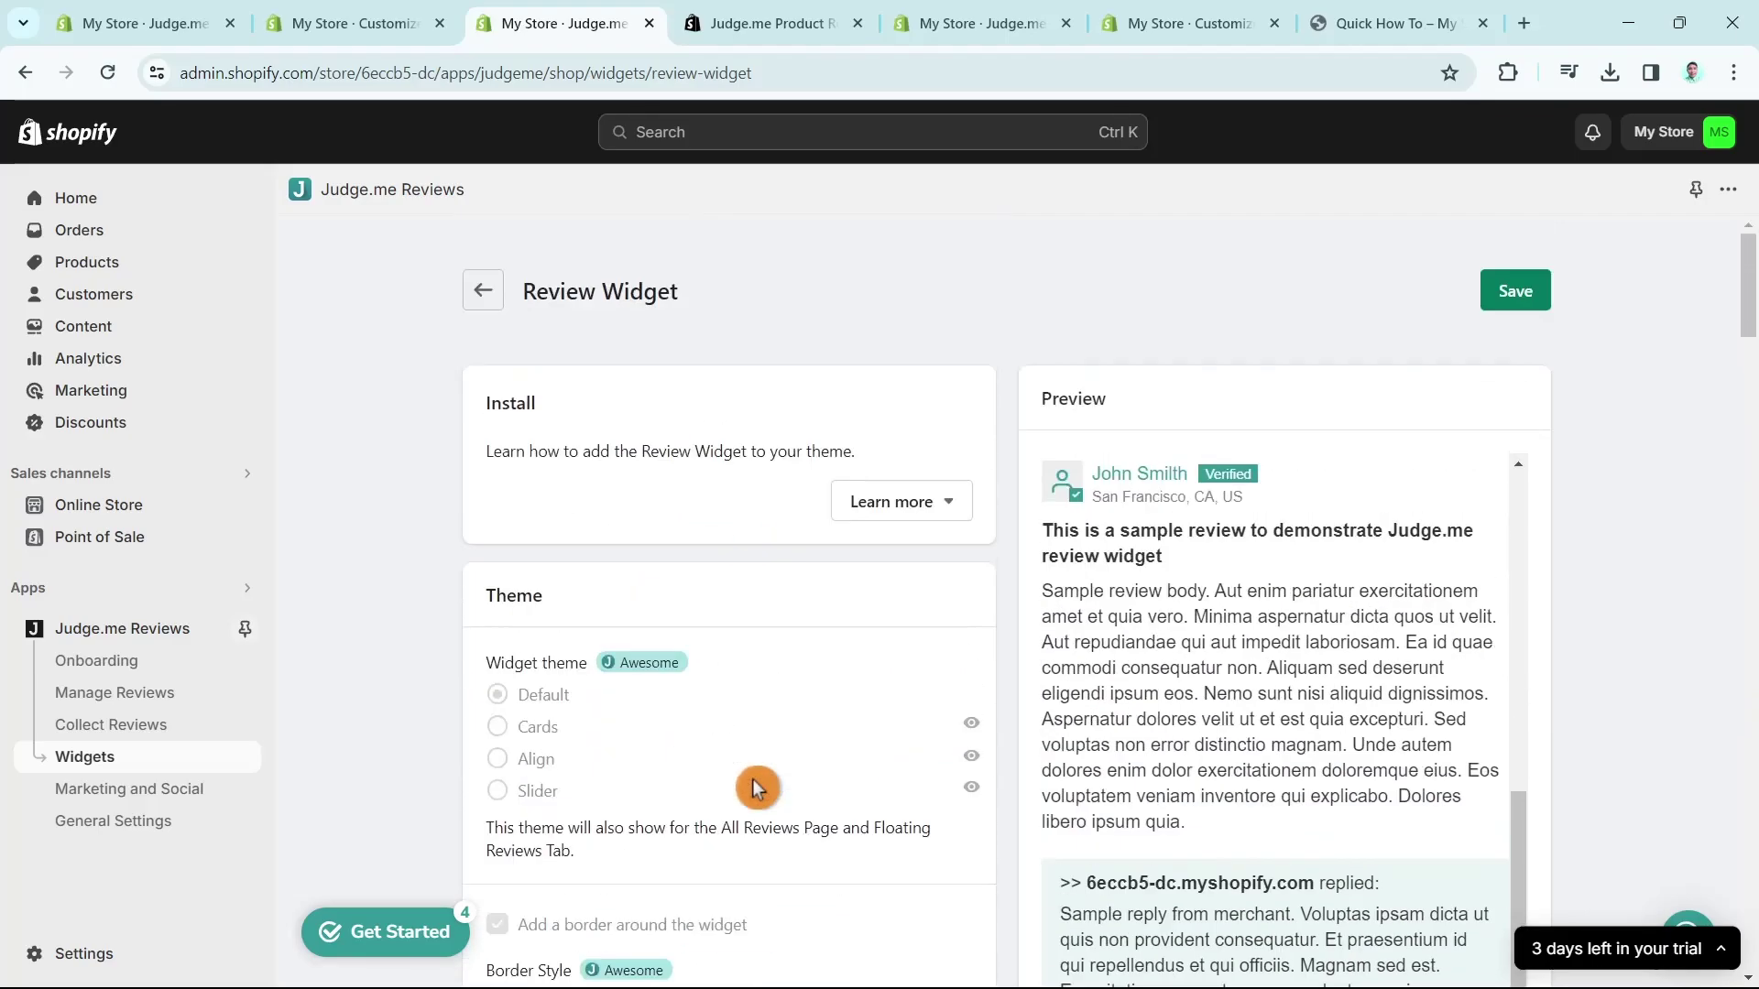
pyautogui.click(497, 291)
# Step: Open the Star Rating Badge settings, examine the preview and the color, display and text options, and return to the Widgets overview
pyautogui.click(1290, 685)
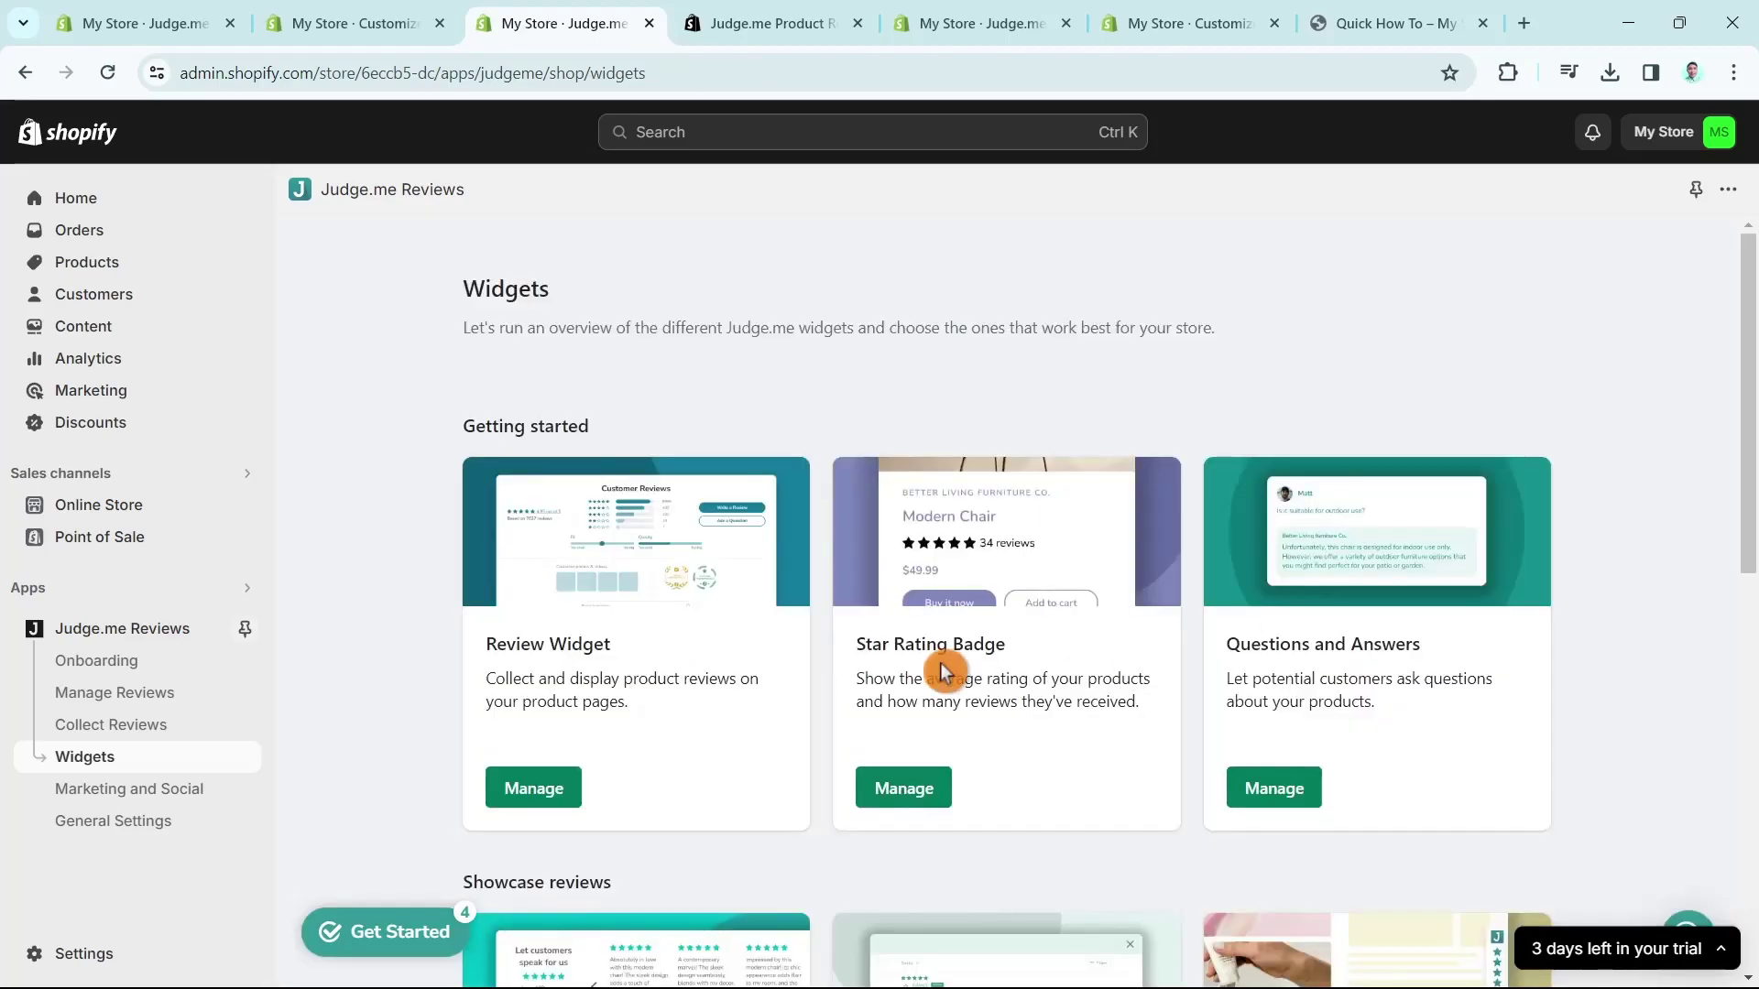
pyautogui.click(927, 791)
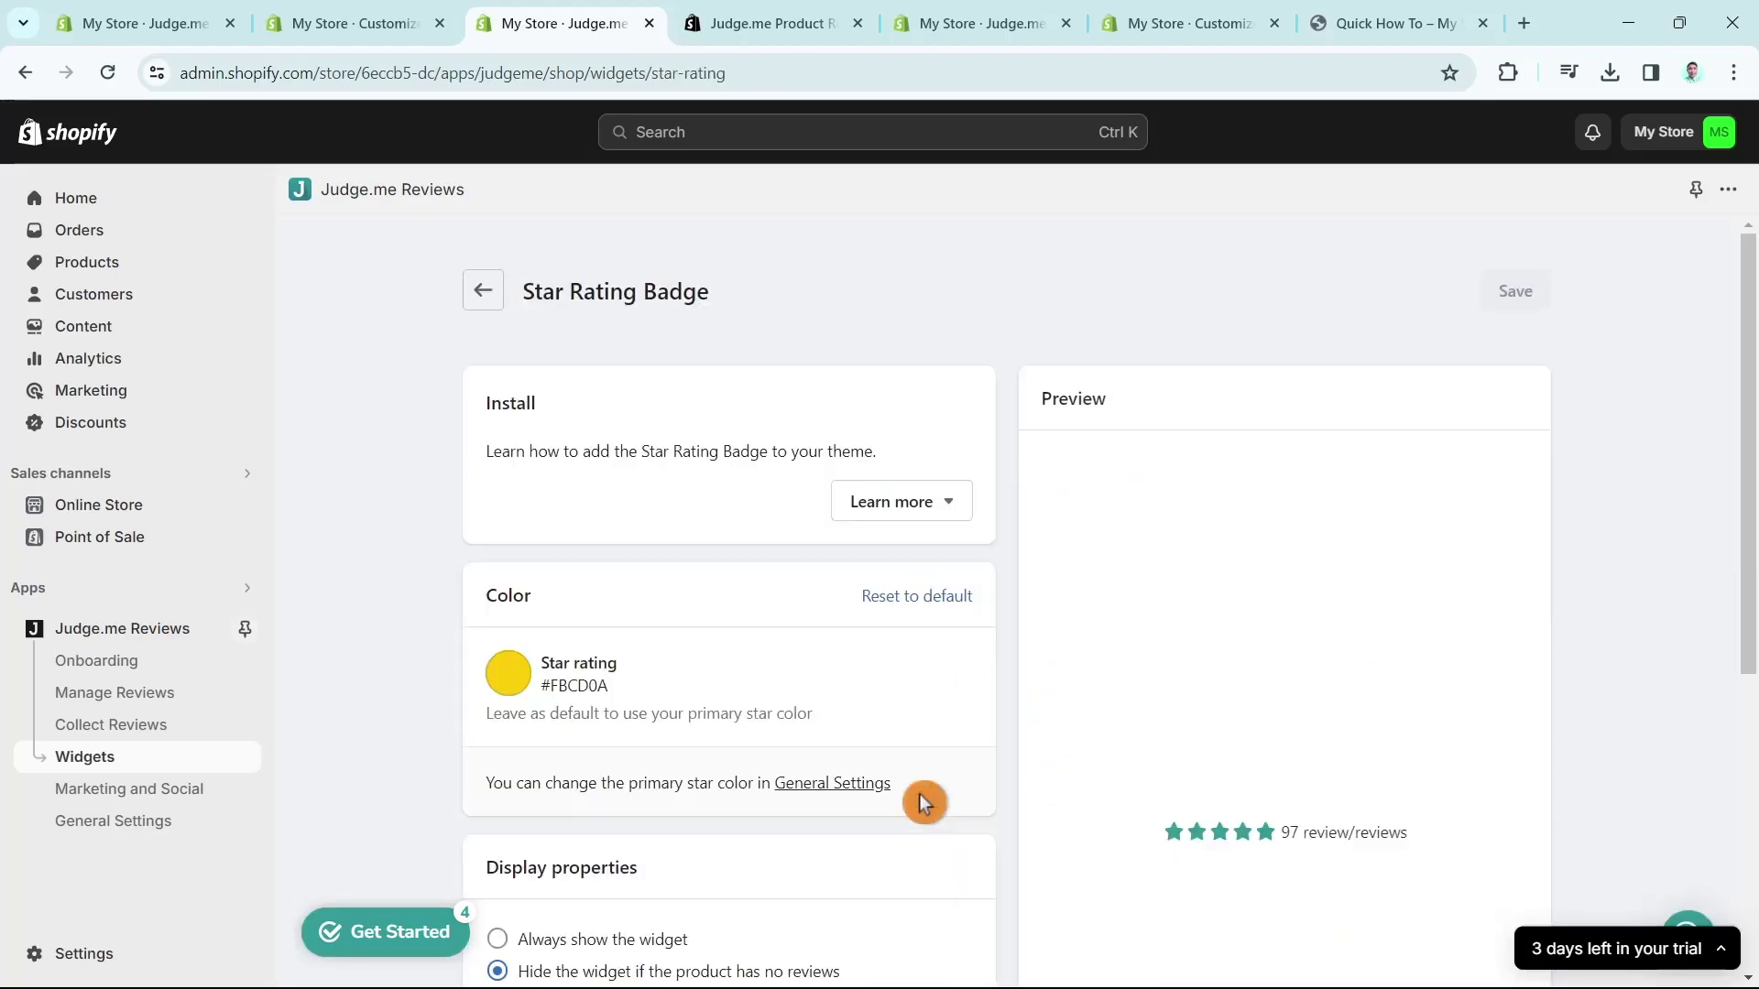
pyautogui.moveTo(1170, 843); pyautogui.dragTo(1407, 835)
pyautogui.click(937, 684)
pyautogui.scroll(-3, 935, 687)
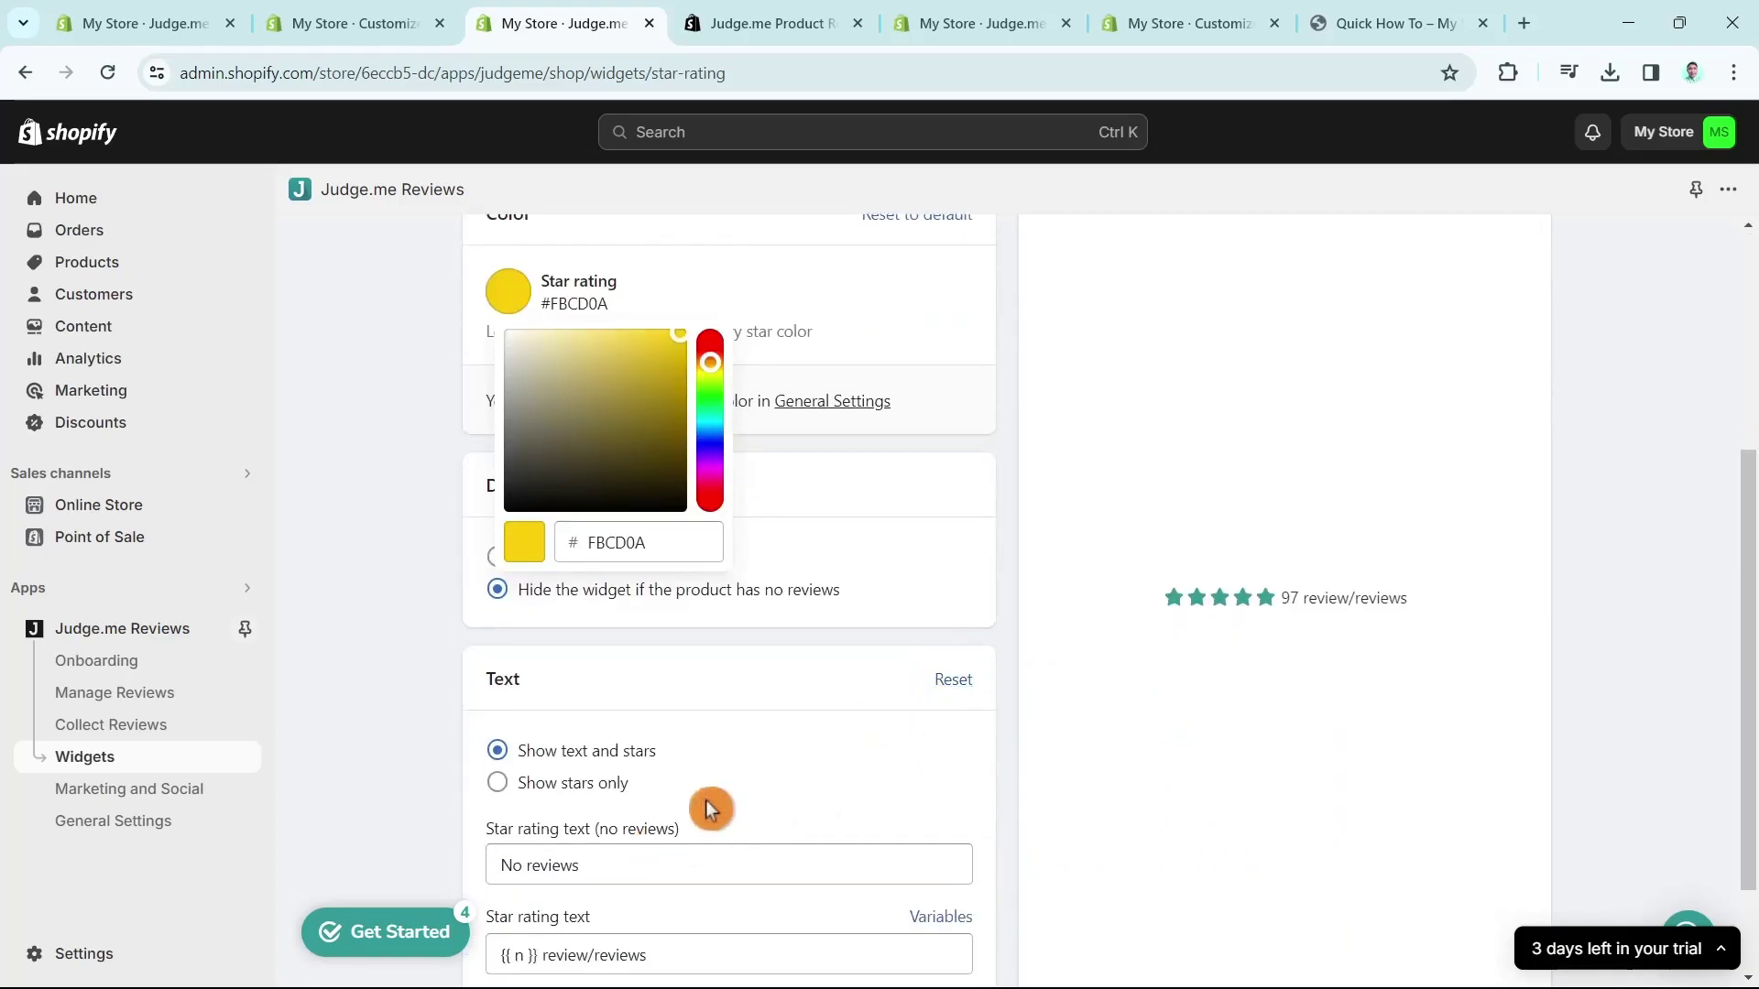
pyautogui.scroll(-2, 642, 733)
pyautogui.scroll(5, 907, 816)
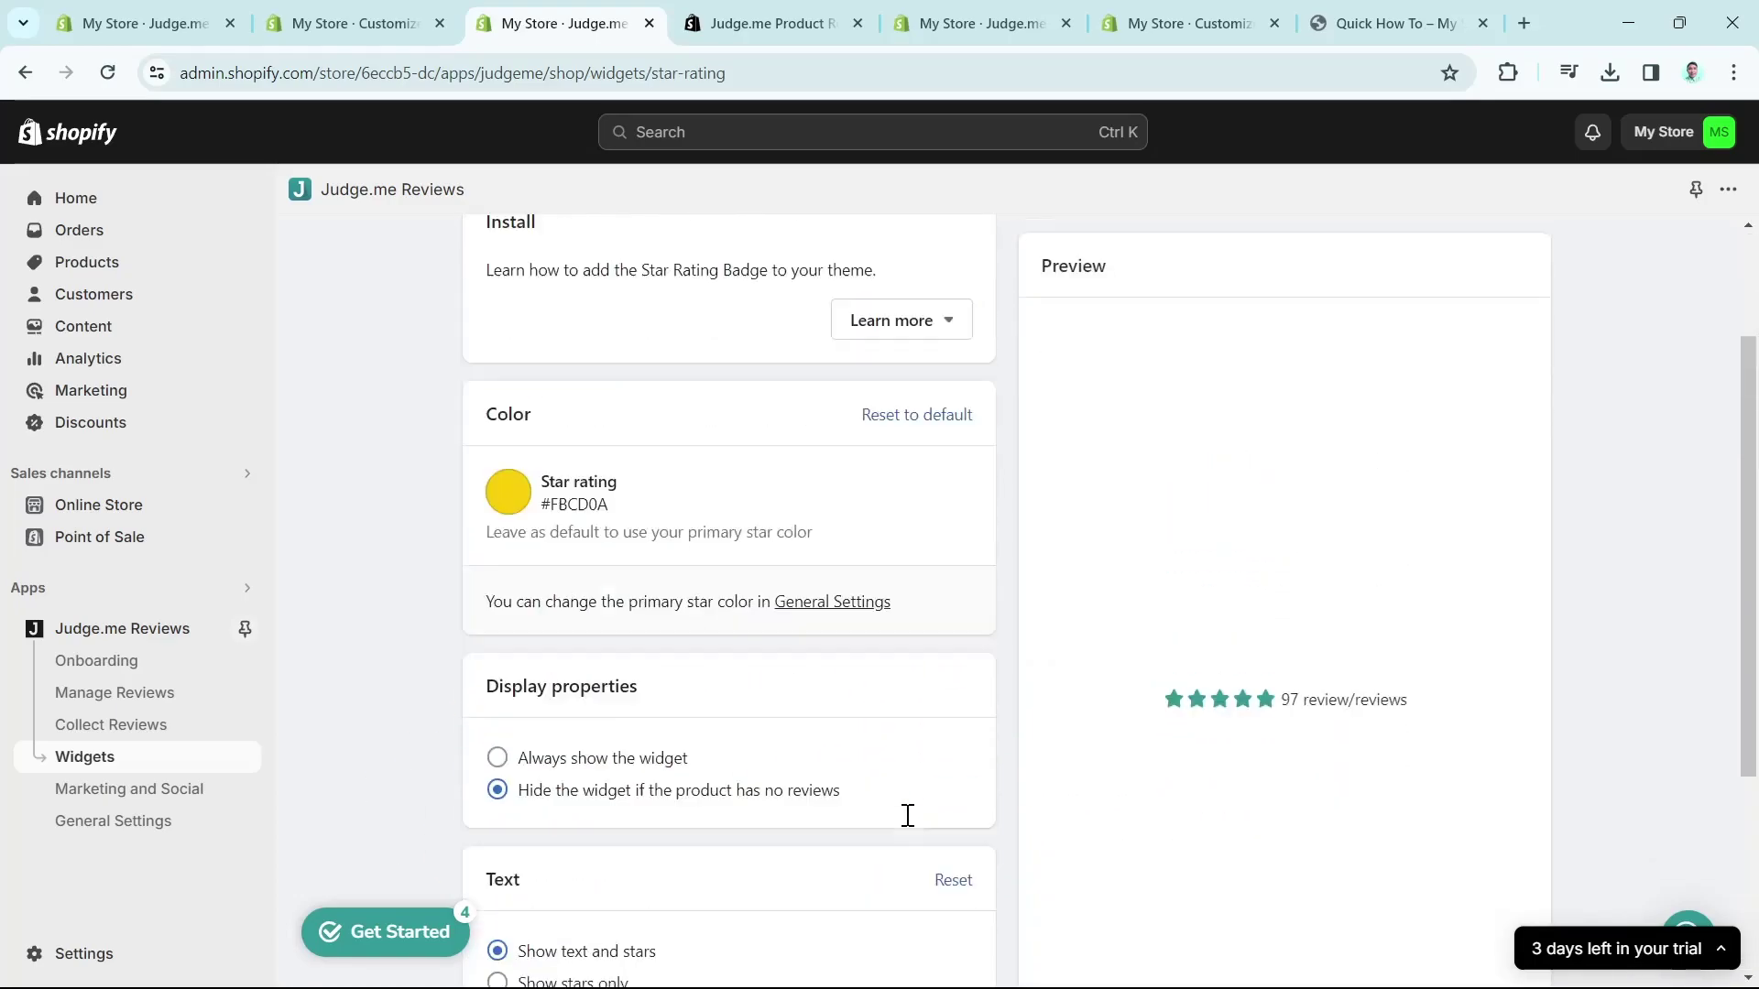
pyautogui.click(487, 295)
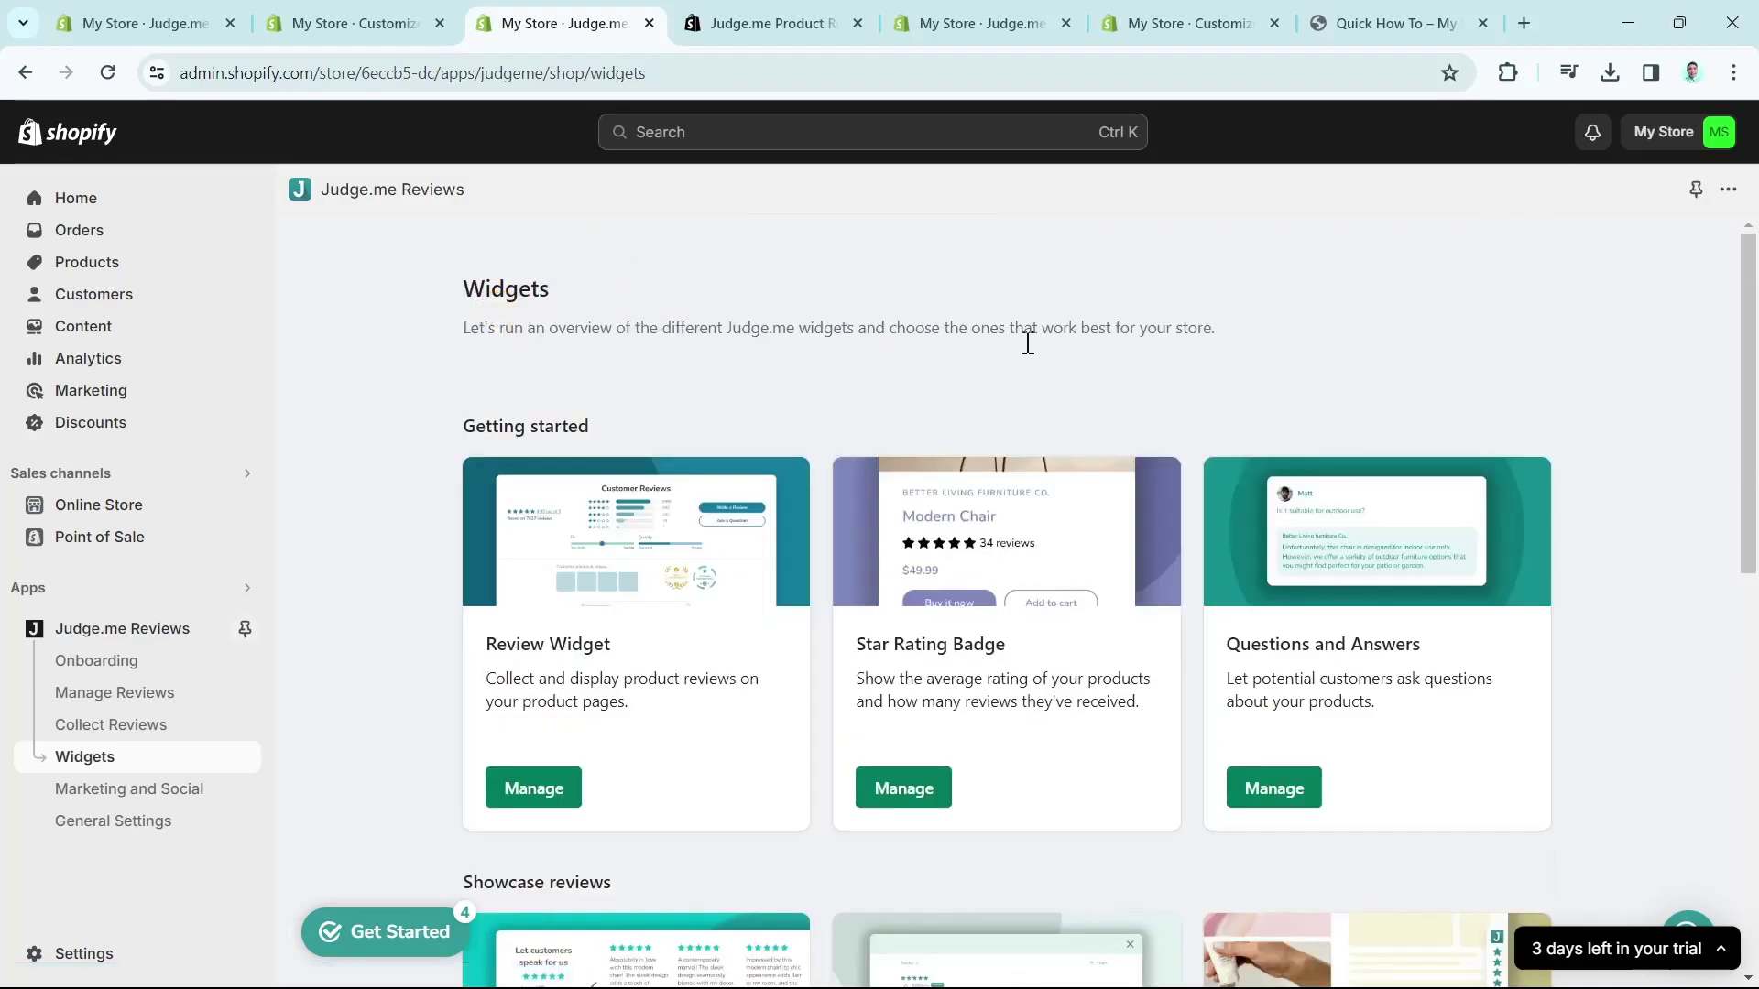
# Step: Open the Questions and Answers settings, examine the install, badge, color and text options, and return to the Widgets overview
pyautogui.click(1305, 790)
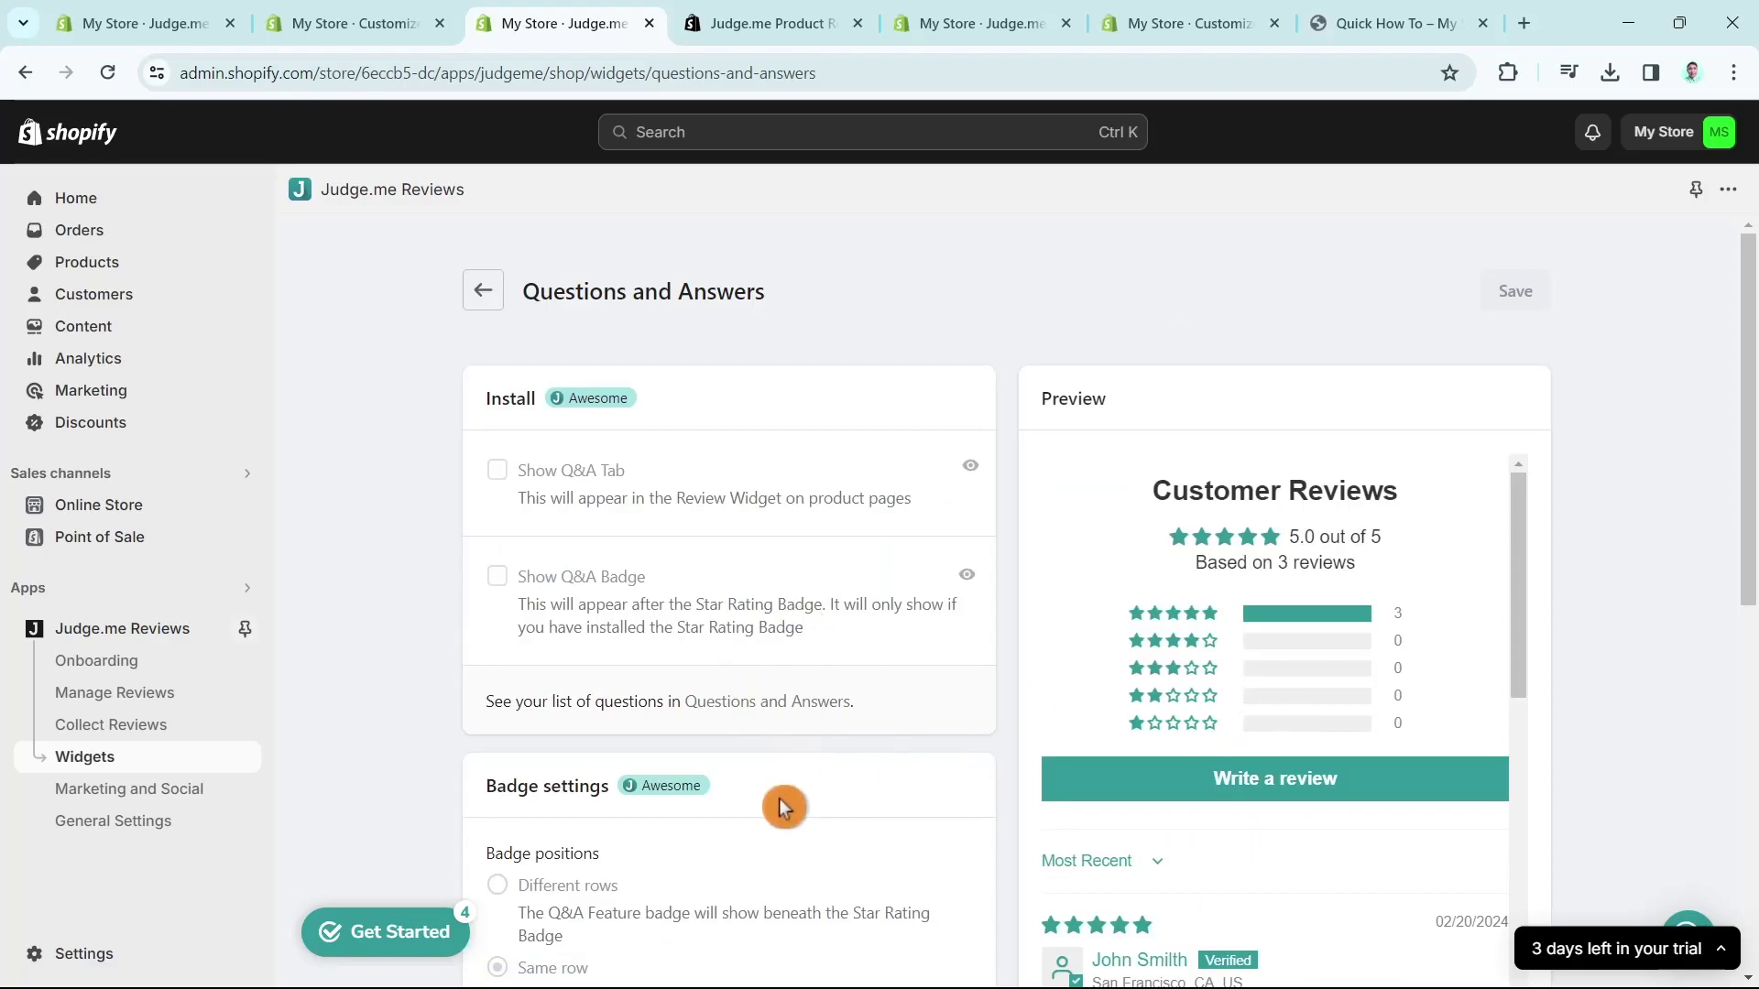
pyautogui.scroll(-2, 782, 804)
pyautogui.scroll(-5, 1342, 822)
pyautogui.scroll(-2, 1341, 821)
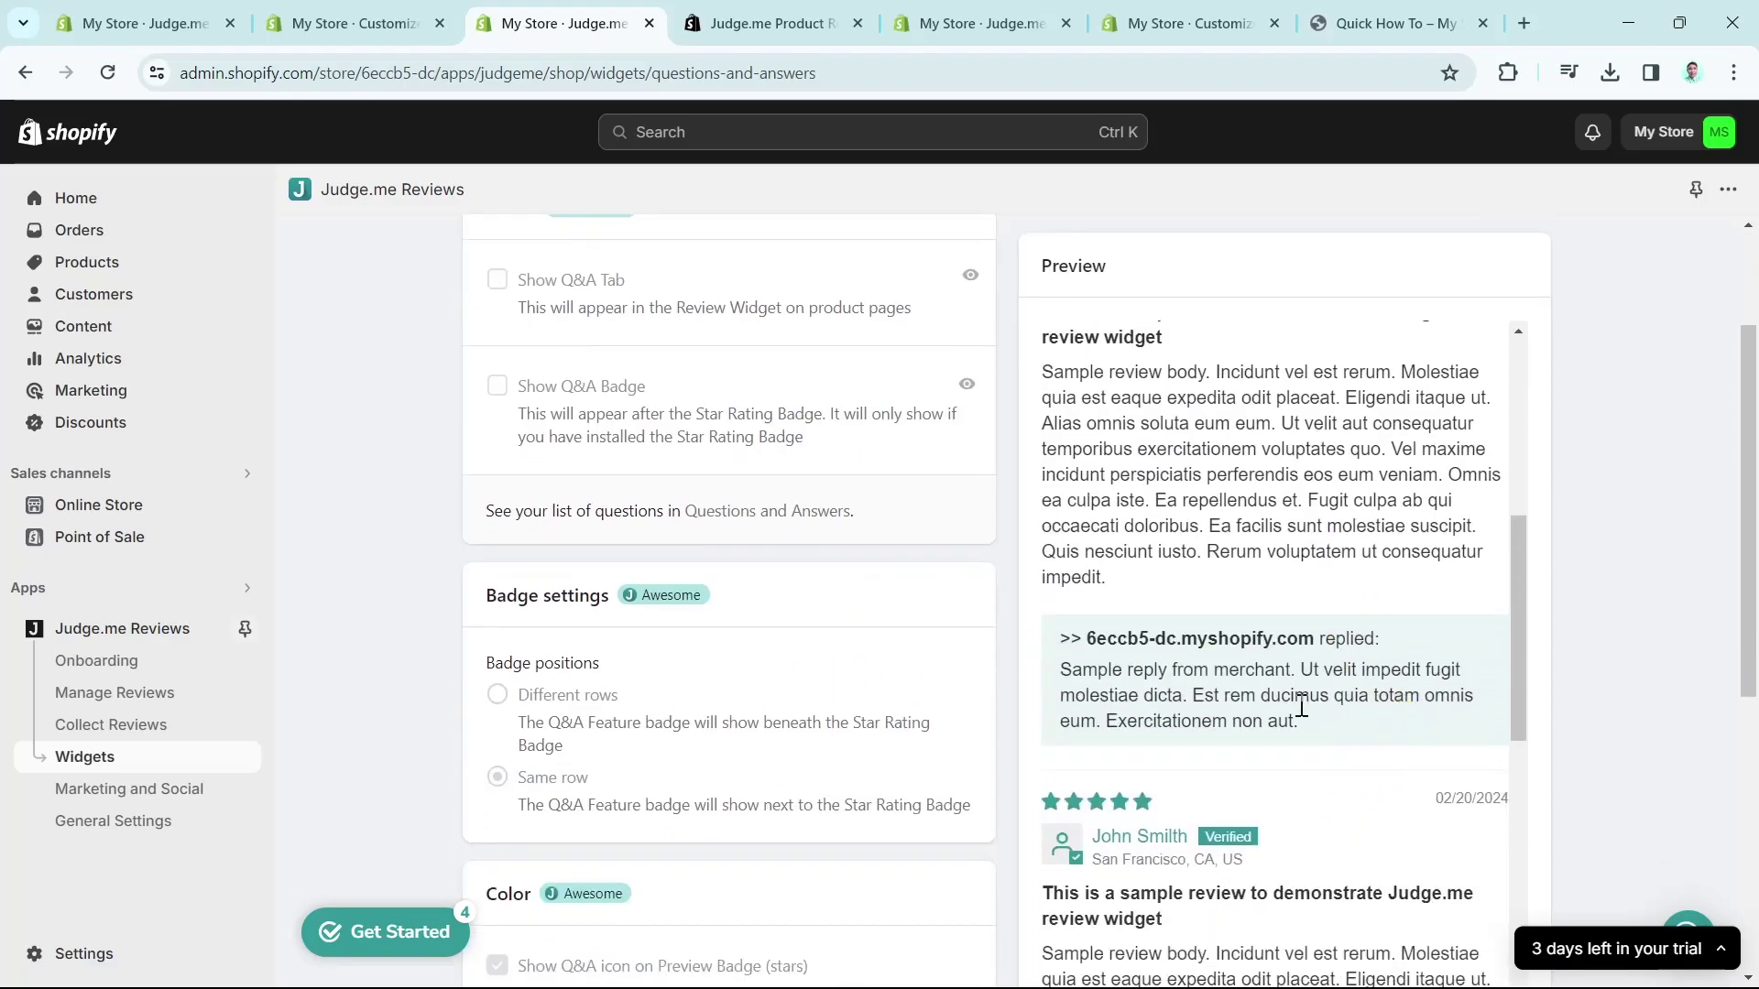
pyautogui.scroll(-4, 805, 926)
pyautogui.scroll(-2, 652, 895)
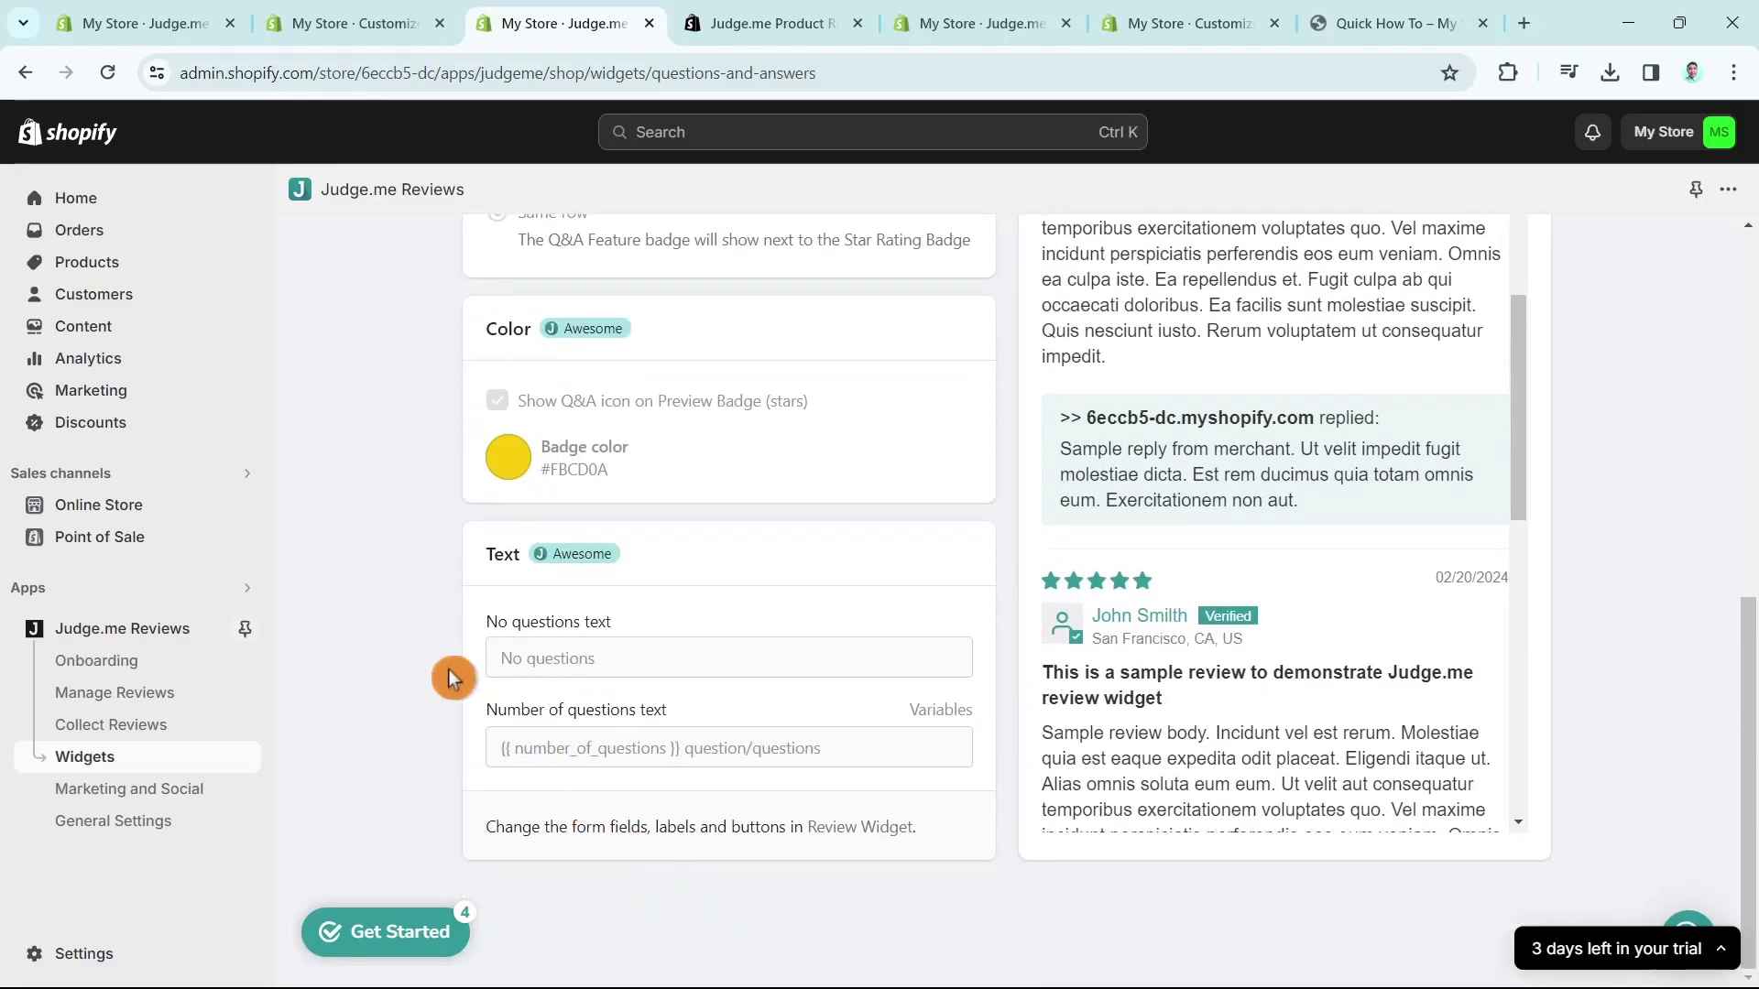
pyautogui.scroll(10, 871, 894)
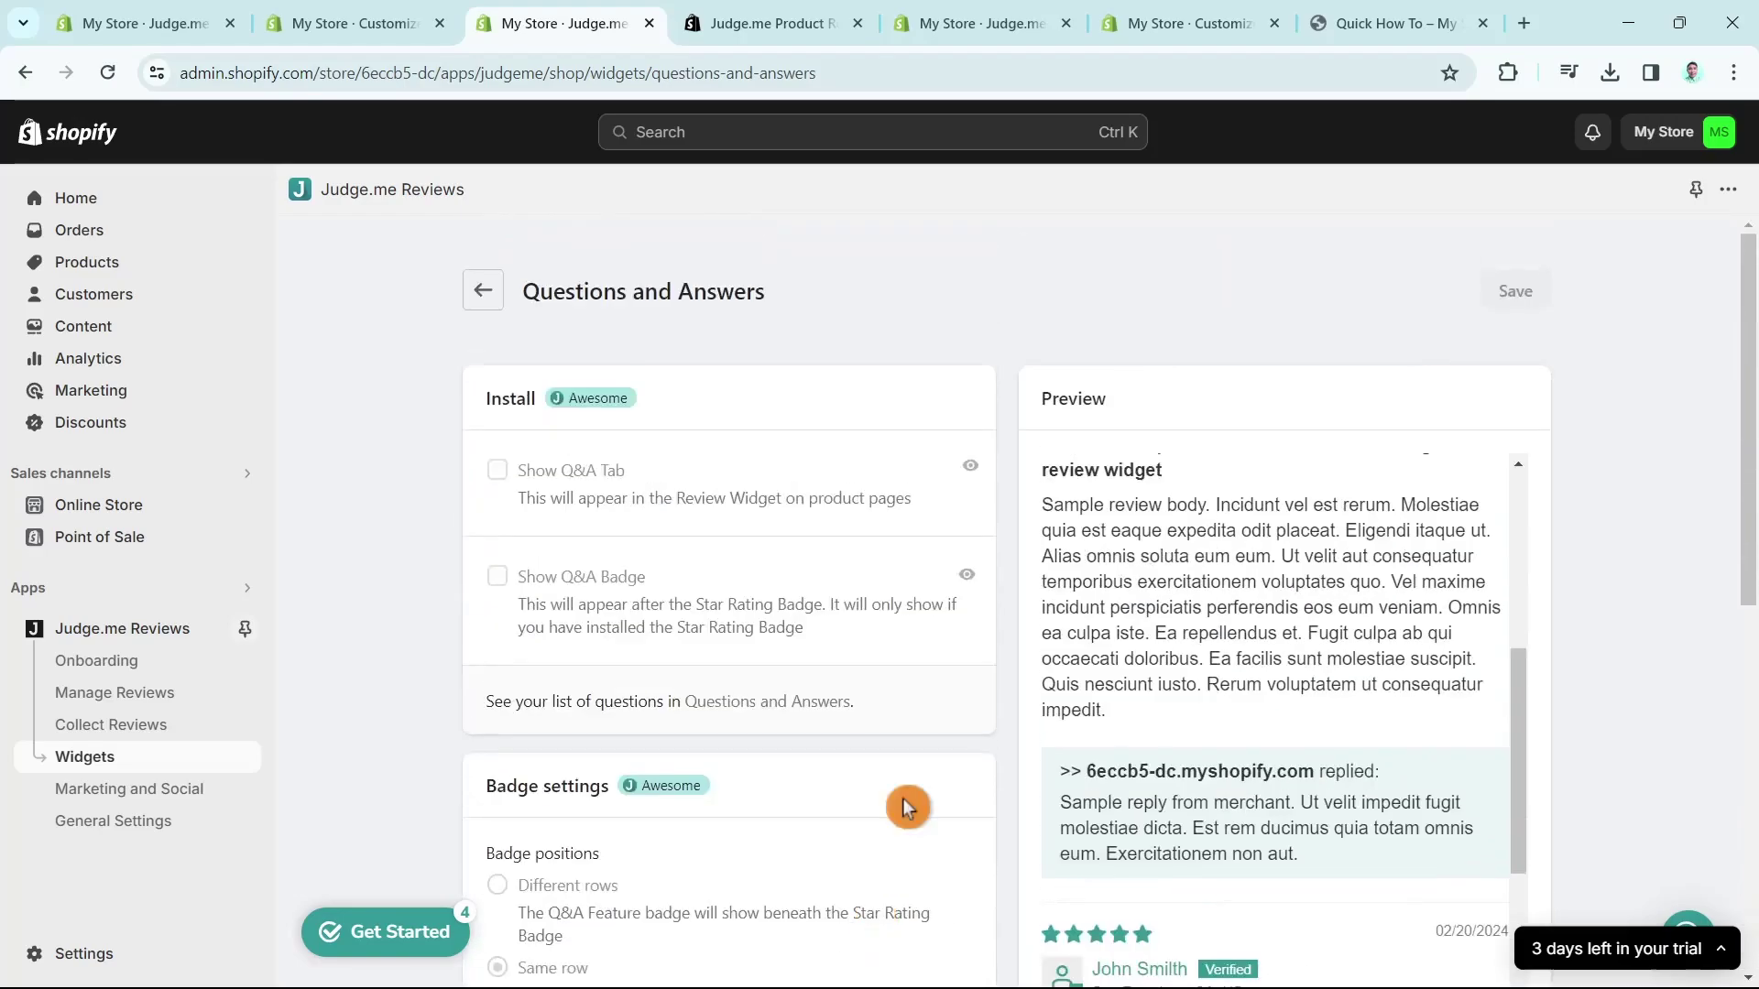
pyautogui.click(471, 273)
# Step: Open the Reviews Carousel settings, look over the theme options and preview, and return to the Widgets overview
pyautogui.scroll(-10, 850, 789)
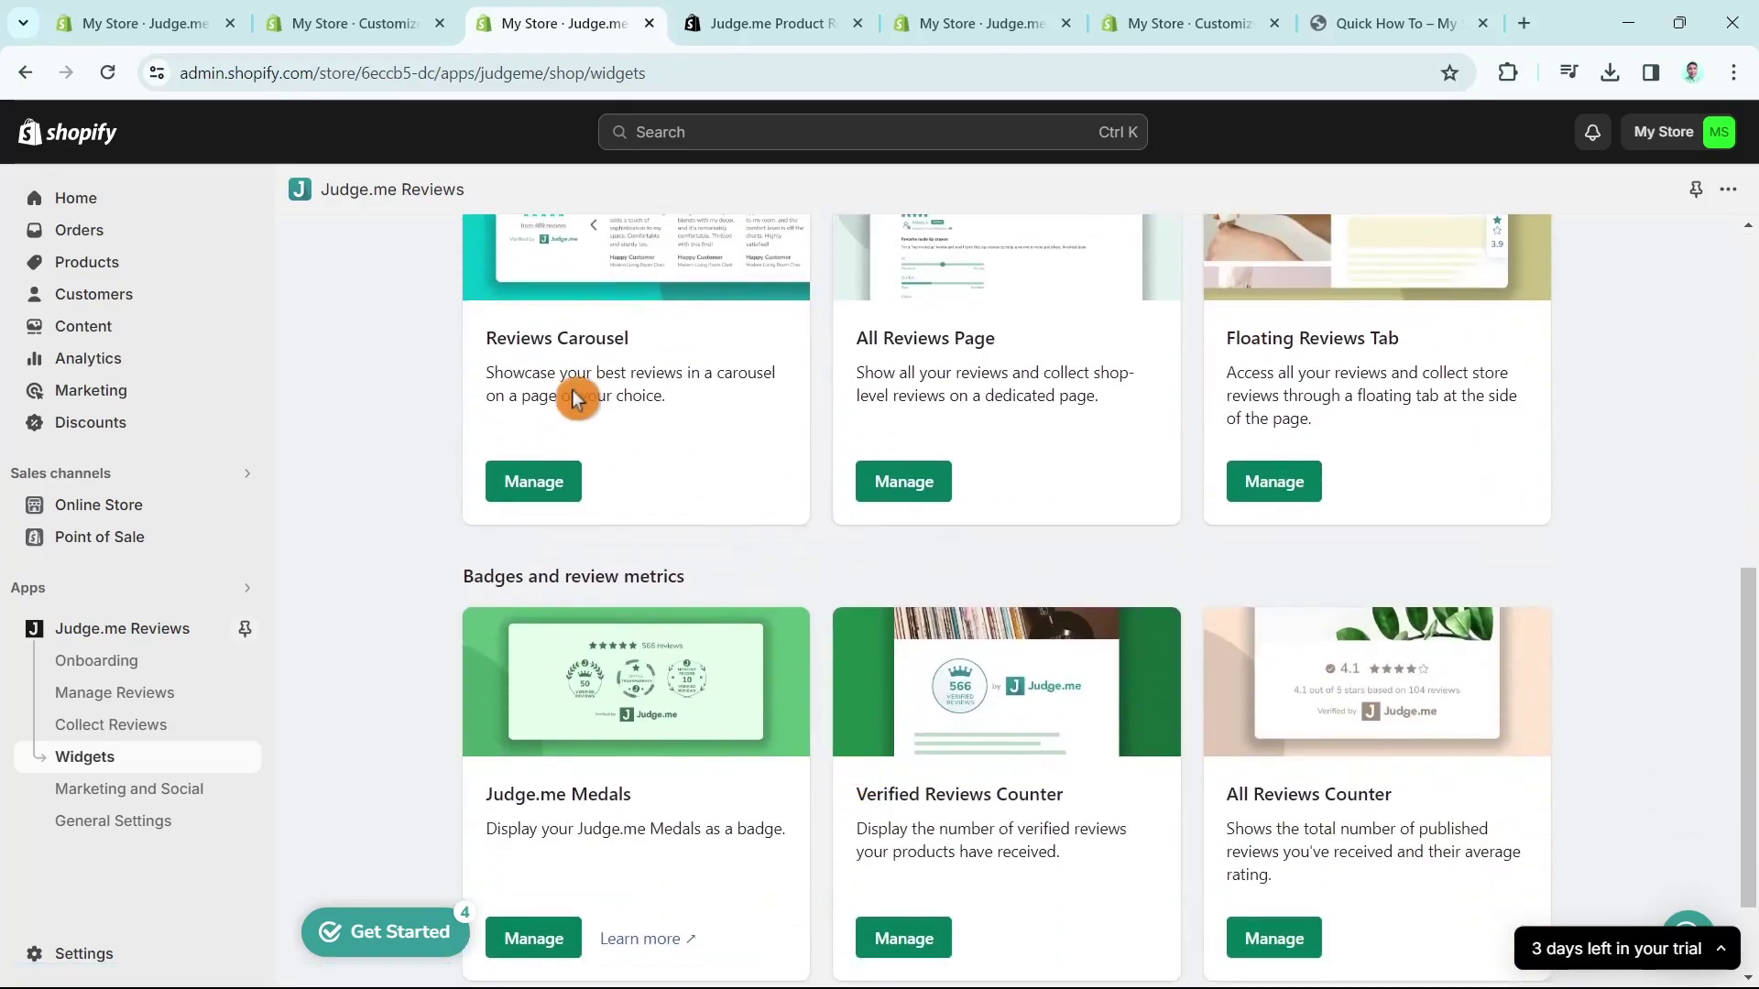
pyautogui.click(545, 495)
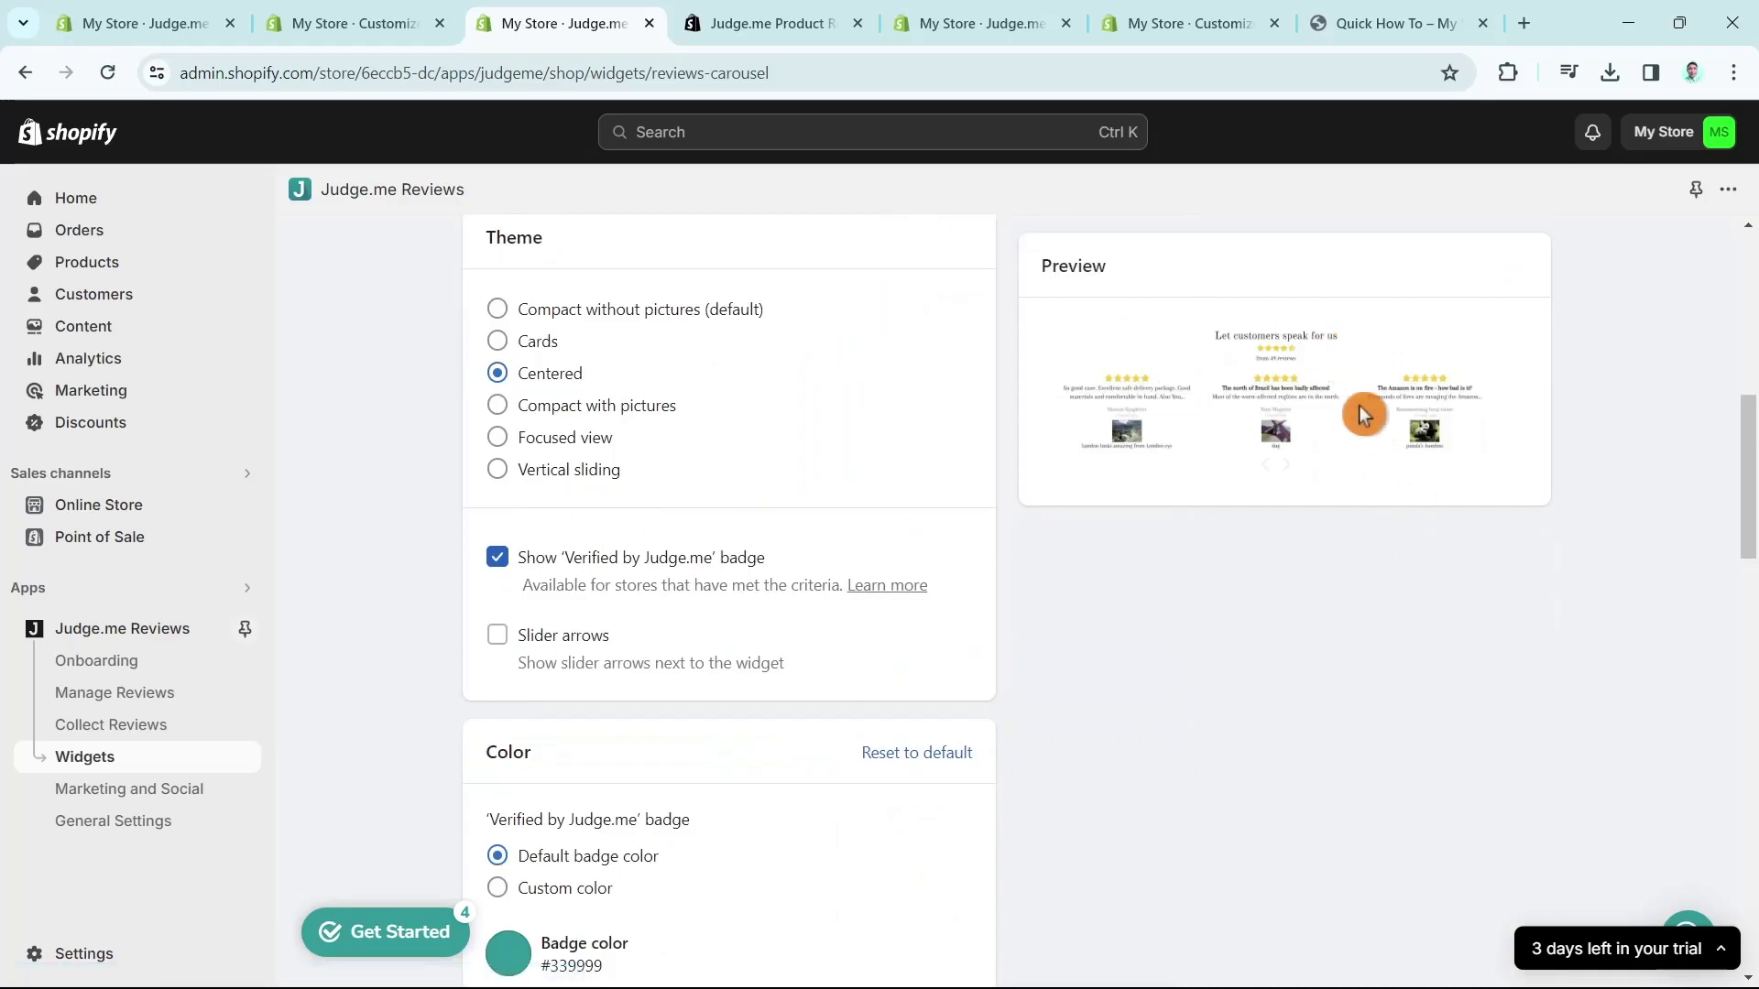
pyautogui.scroll(5, 641, 348)
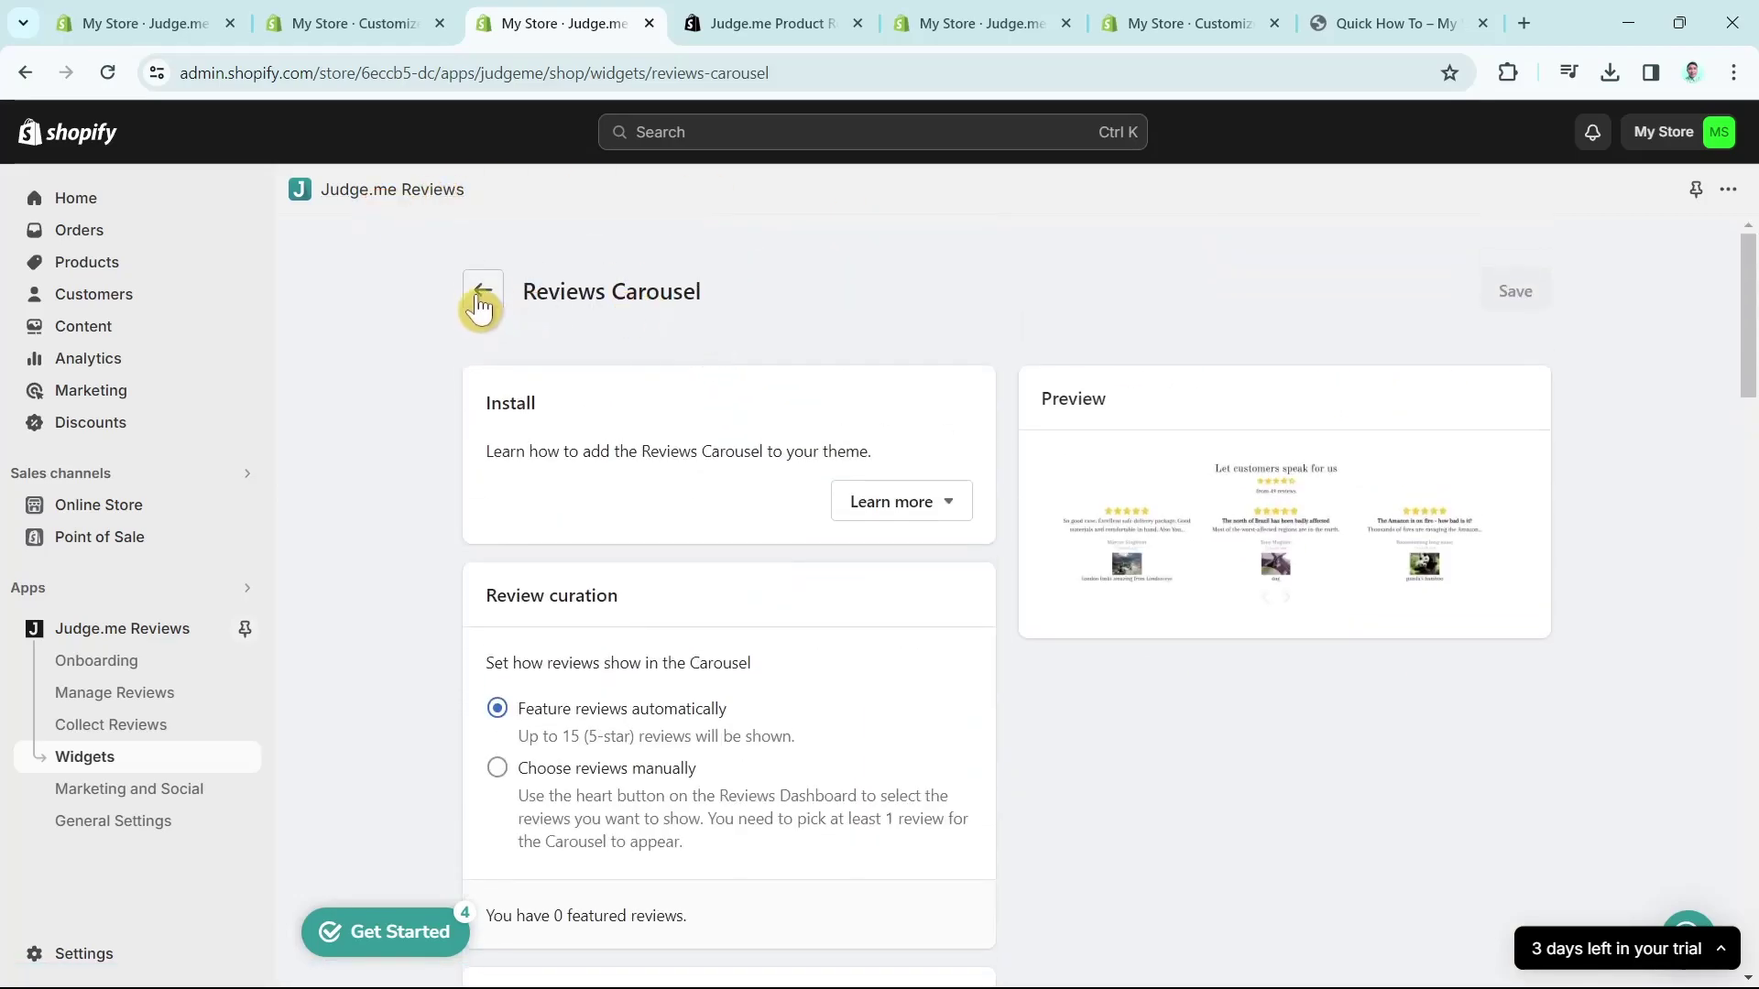
pyautogui.click(479, 302)
pyautogui.click(905, 790)
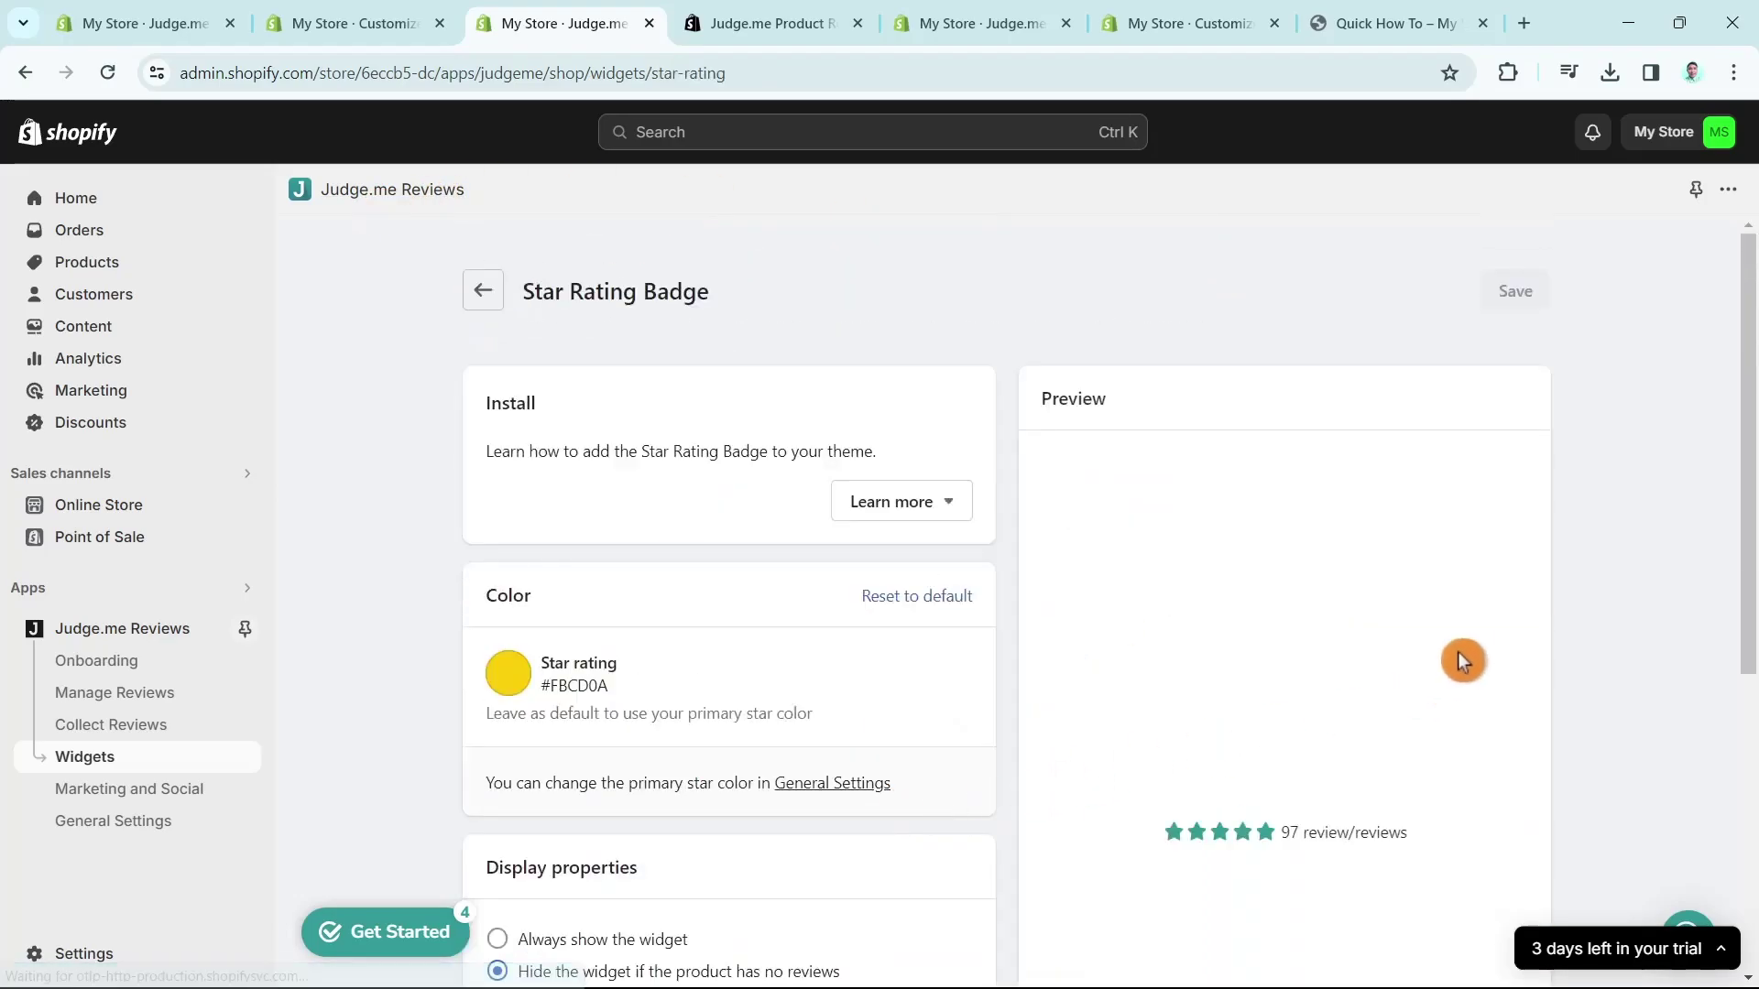
pyautogui.scroll(-2, 1457, 761)
pyautogui.scroll(3, 410, 251)
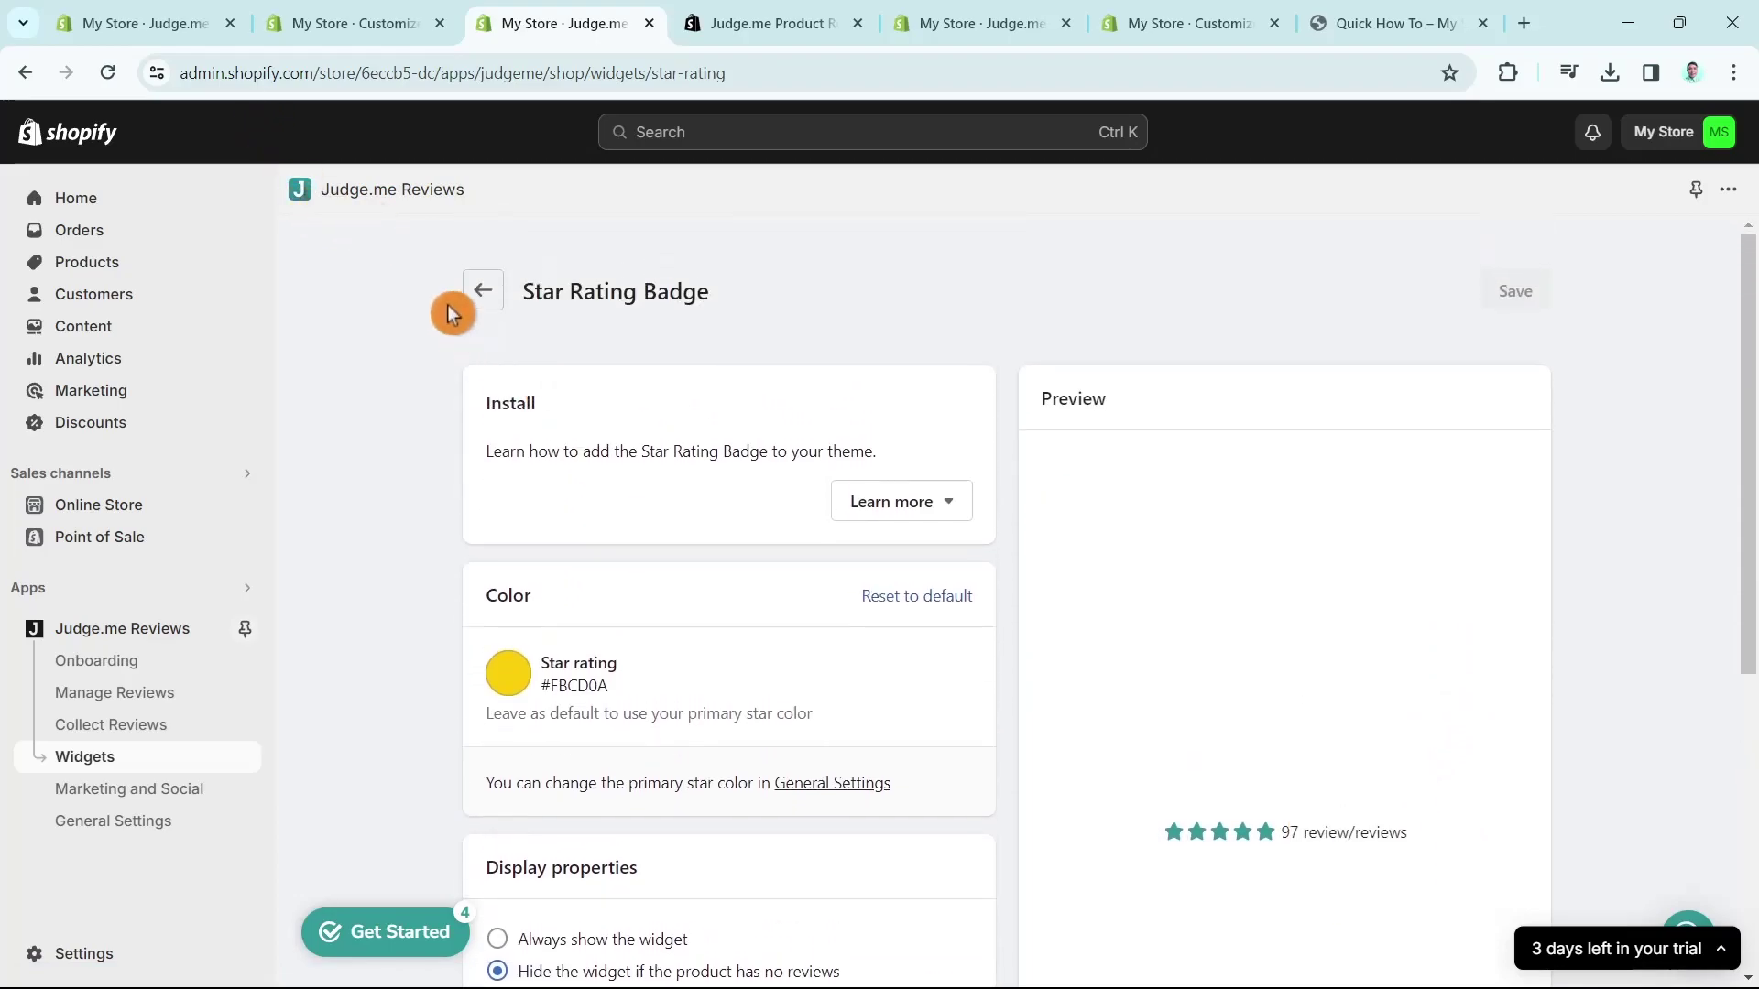
pyautogui.click(479, 300)
# Step: Open the All Reviews Page settings, examine the store reviews options and preview, and return to the Widgets overview
pyautogui.scroll(-5, 1429, 834)
pyautogui.scroll(-2, 1430, 835)
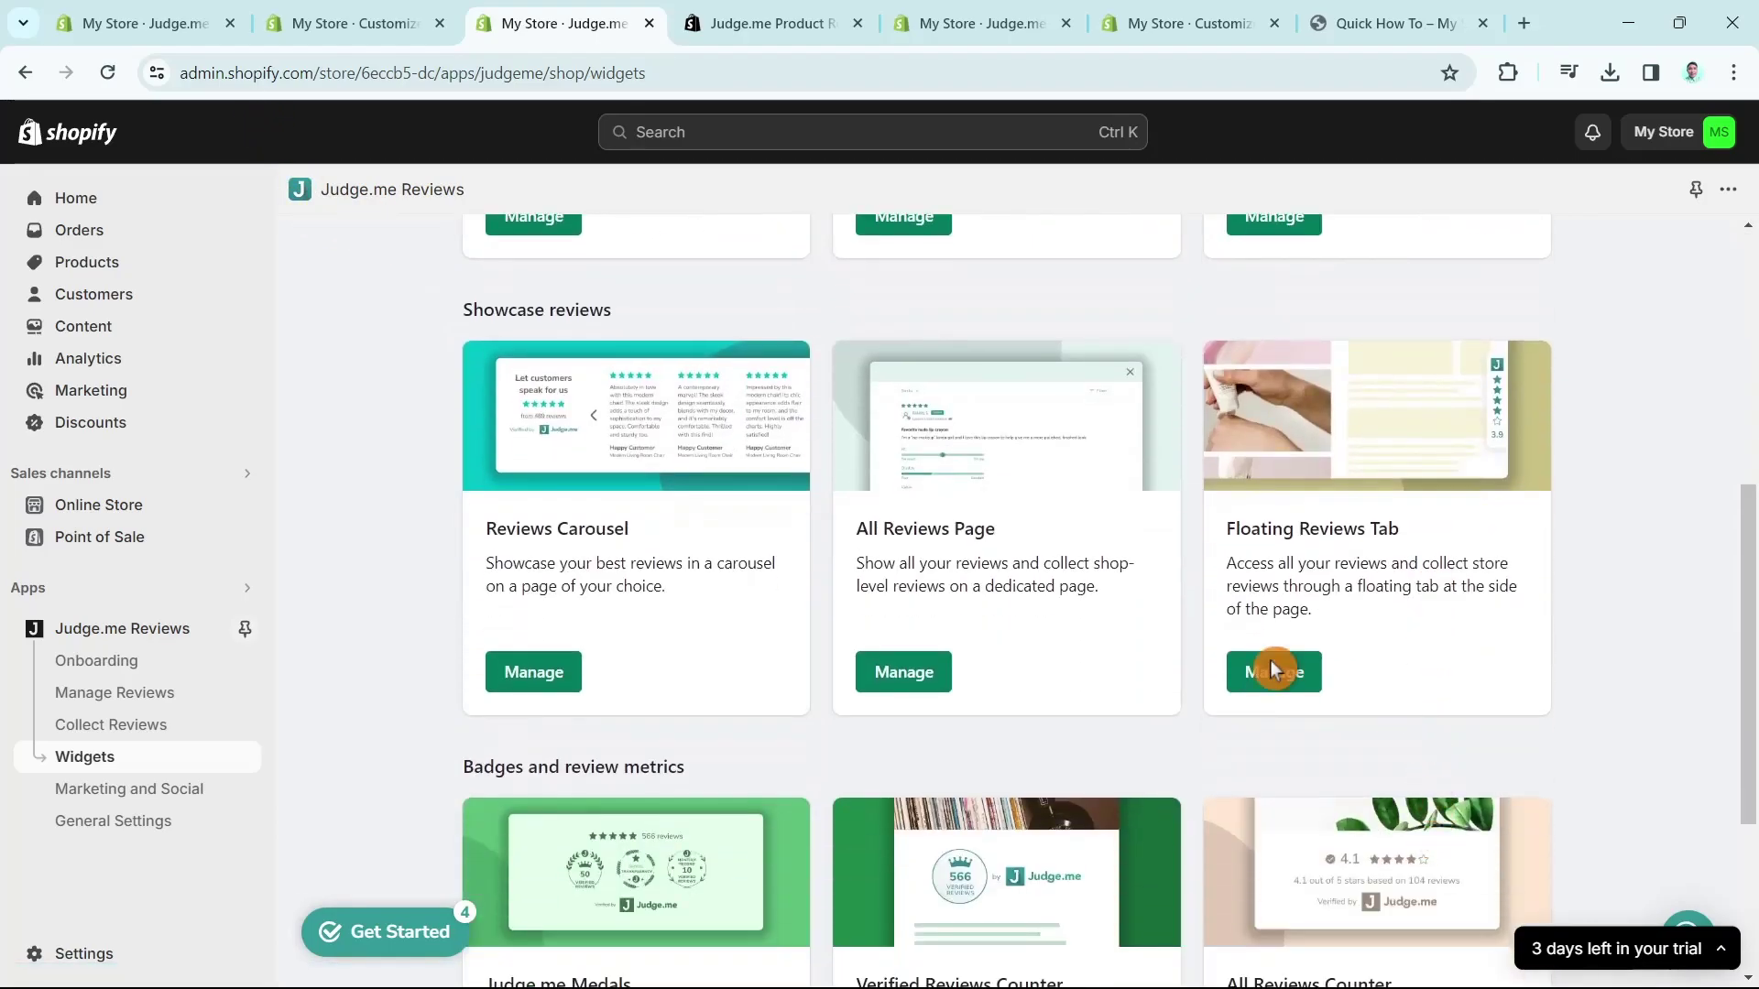
pyautogui.click(905, 673)
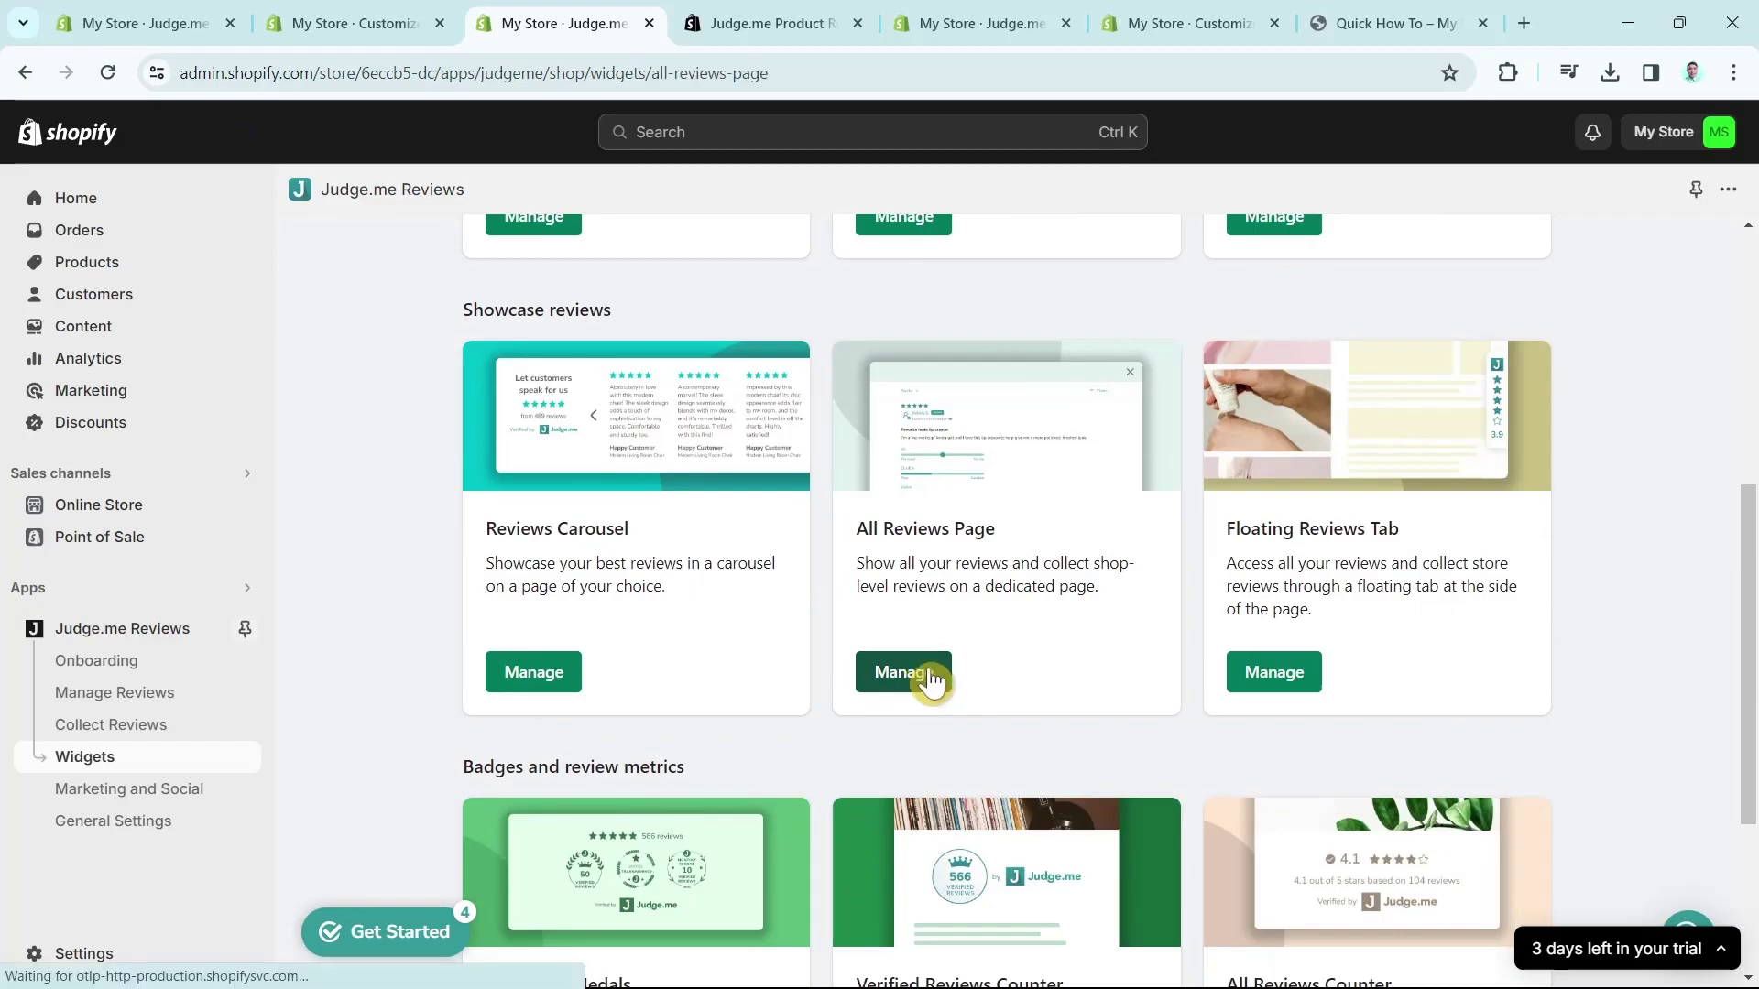
pyautogui.scroll(-6, 1335, 801)
pyautogui.scroll(6, 1335, 801)
pyautogui.scroll(-5, 697, 550)
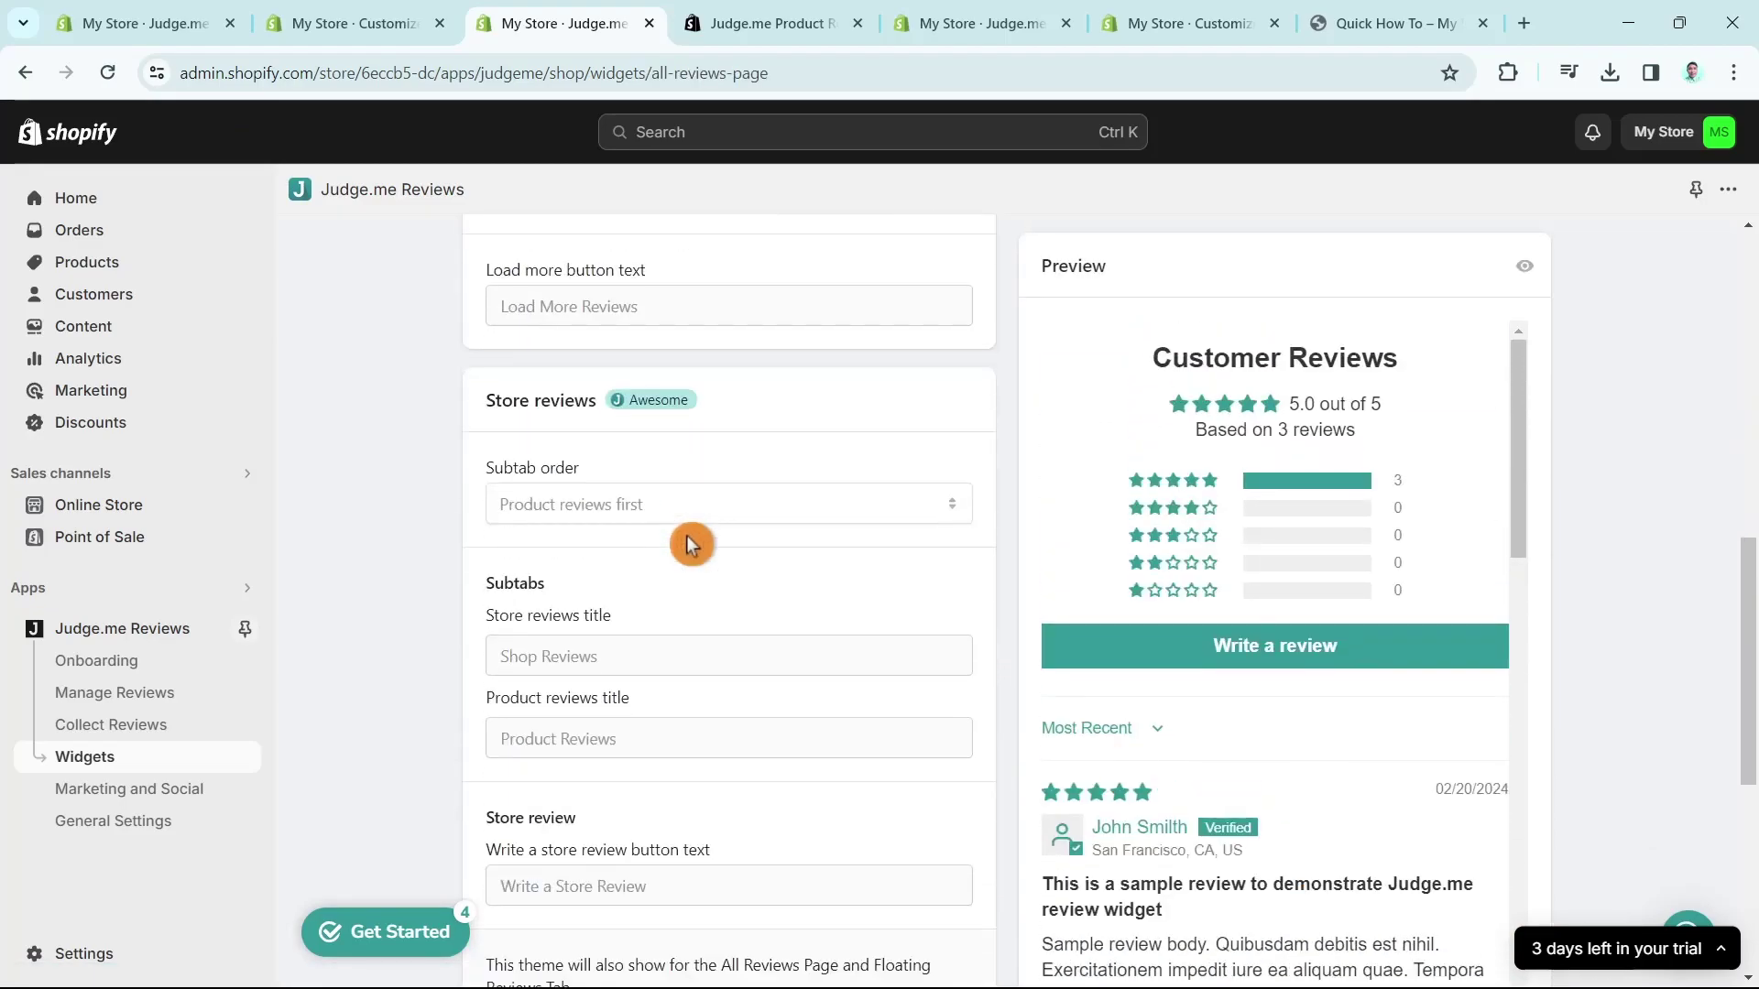
pyautogui.scroll(11, 393, 266)
pyautogui.click(474, 297)
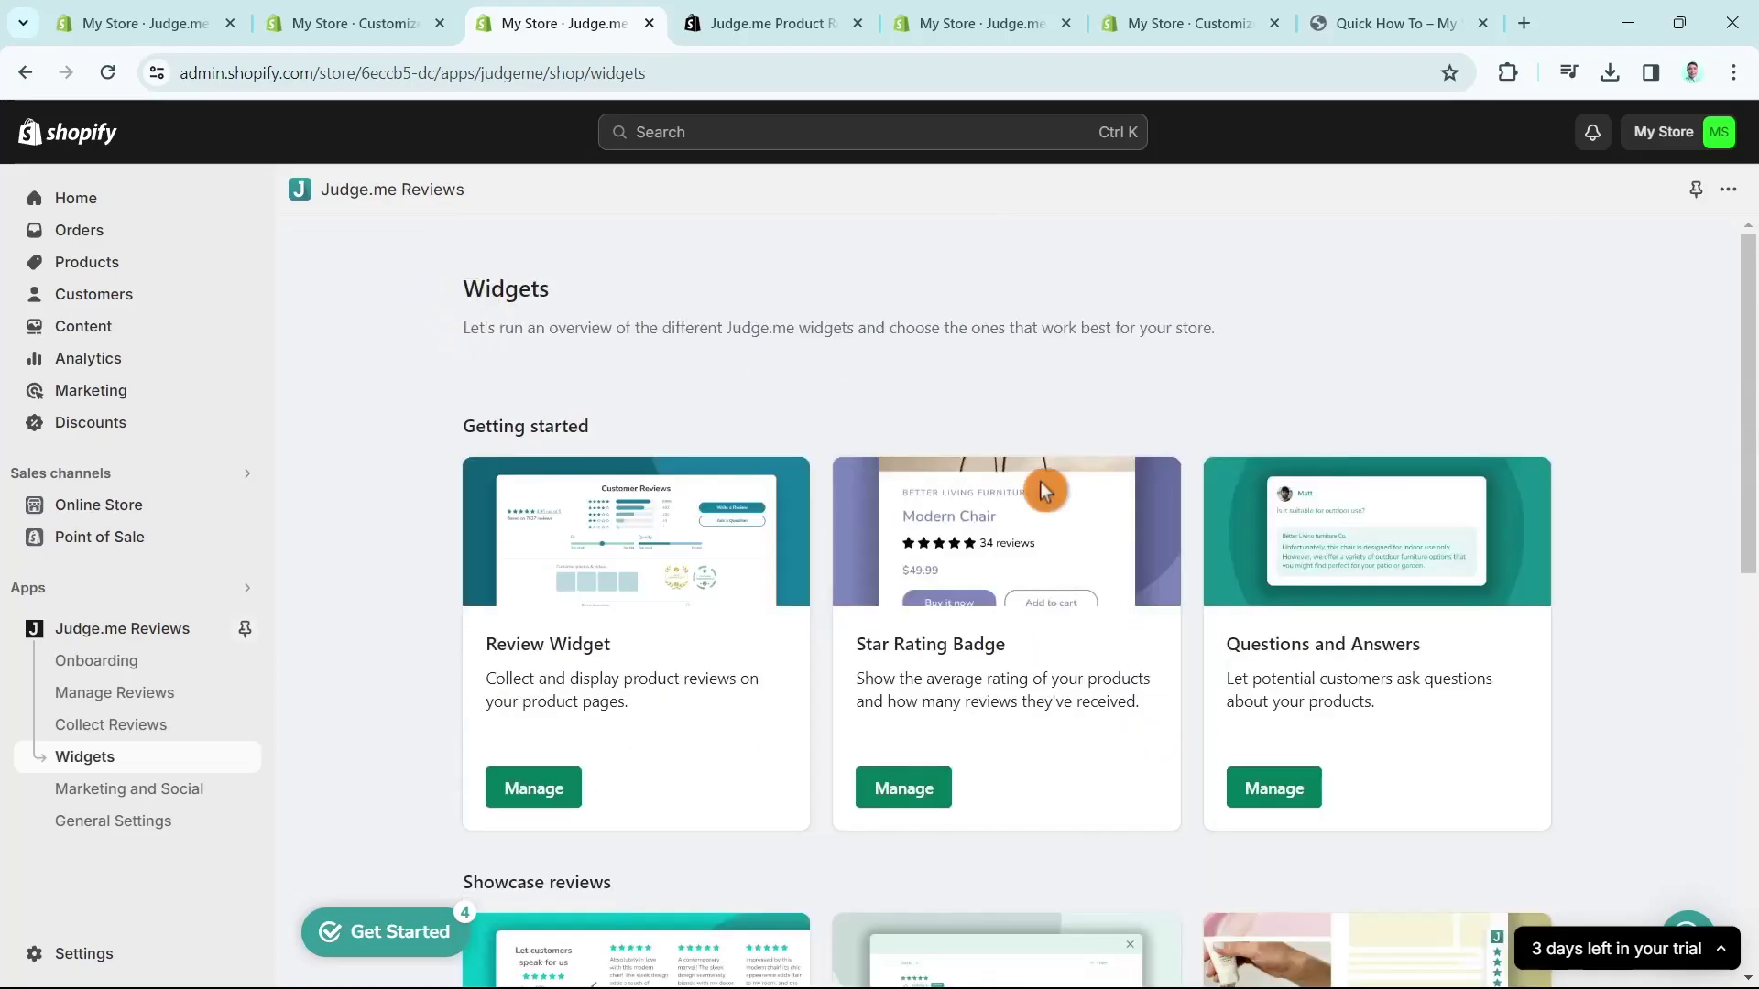
# Step: Open the Floating Reviews Tab settings, look over the theme and color options and preview, and return to the Widgets overview
pyautogui.scroll(-5, 1005, 464)
pyautogui.click(1314, 689)
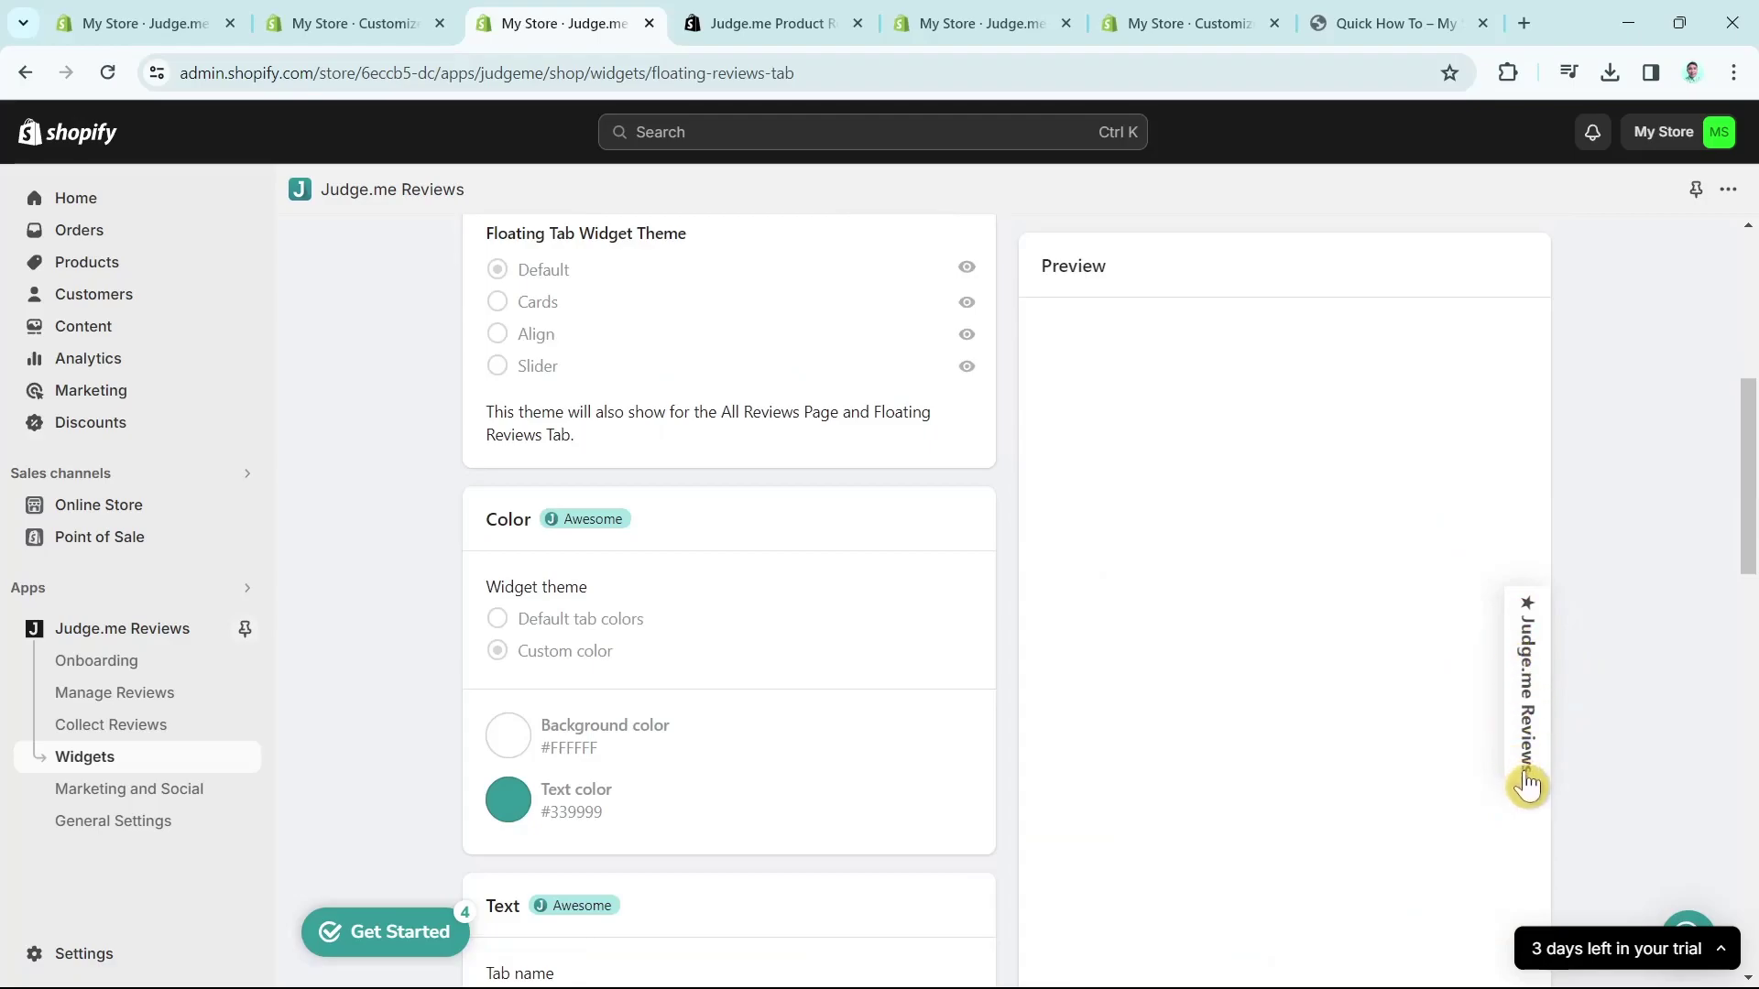
pyautogui.scroll(6, 522, 420)
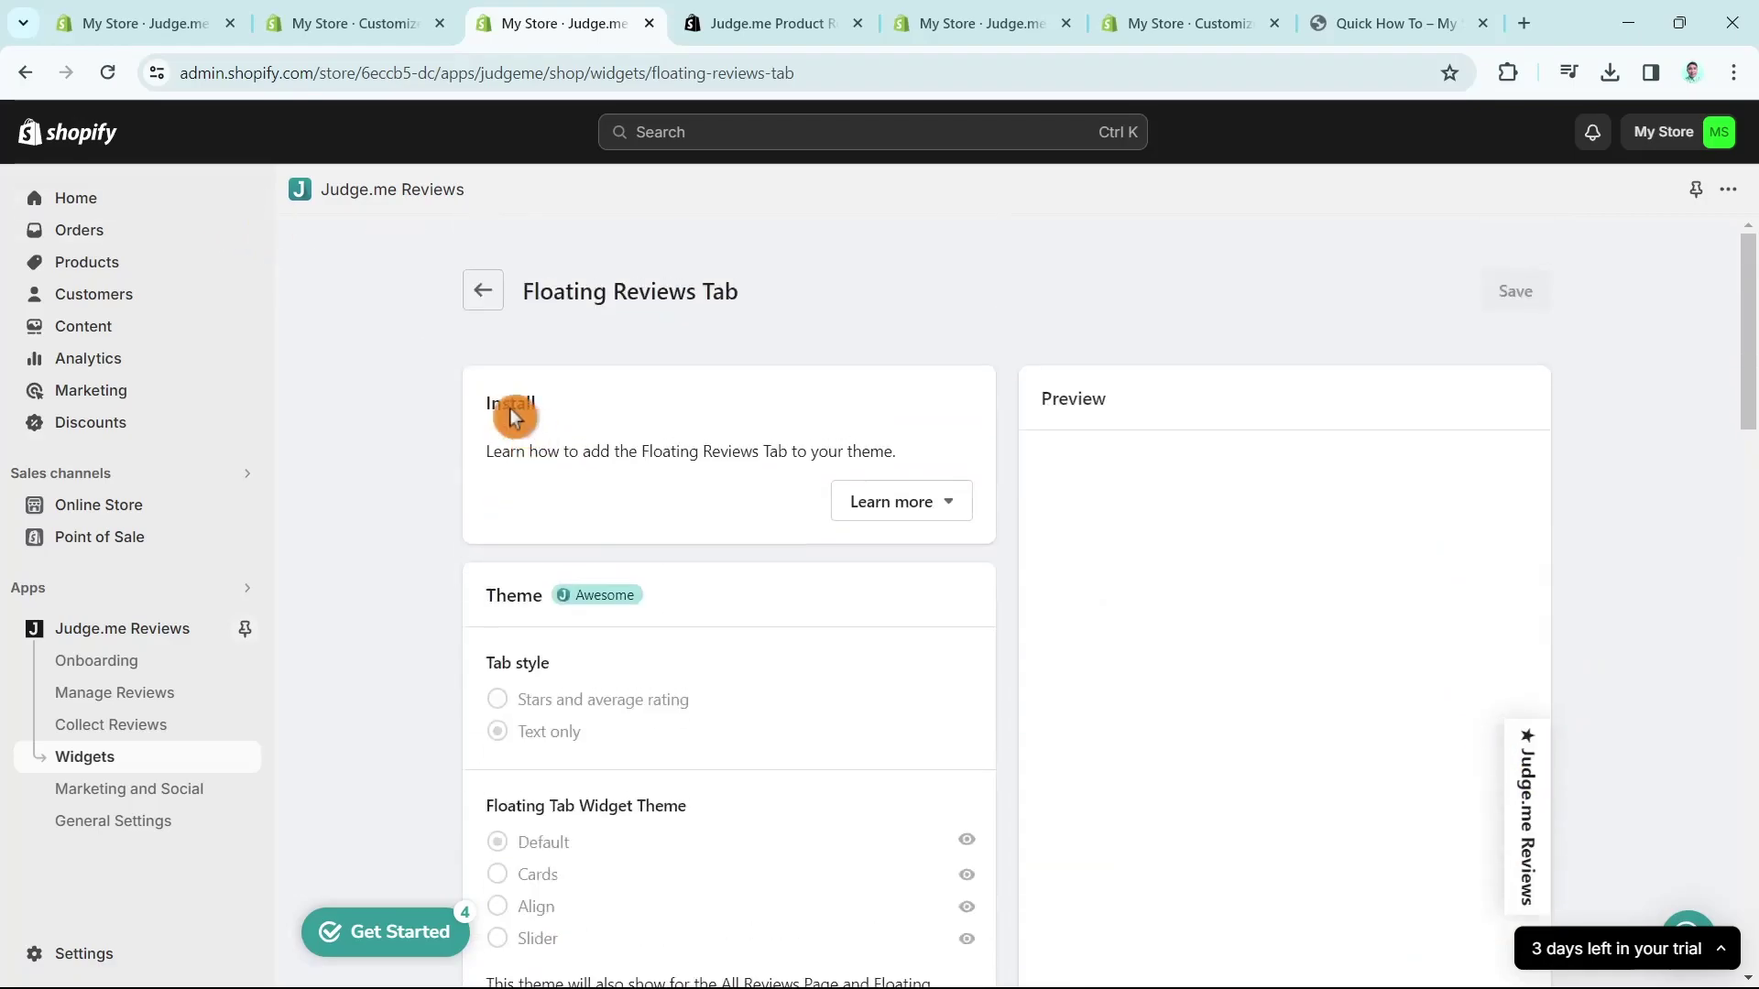
pyautogui.click(481, 291)
# Step: Open the Judge.me Medals settings and look over the install, design, color and preview areas
pyautogui.scroll(-8, 1191, 770)
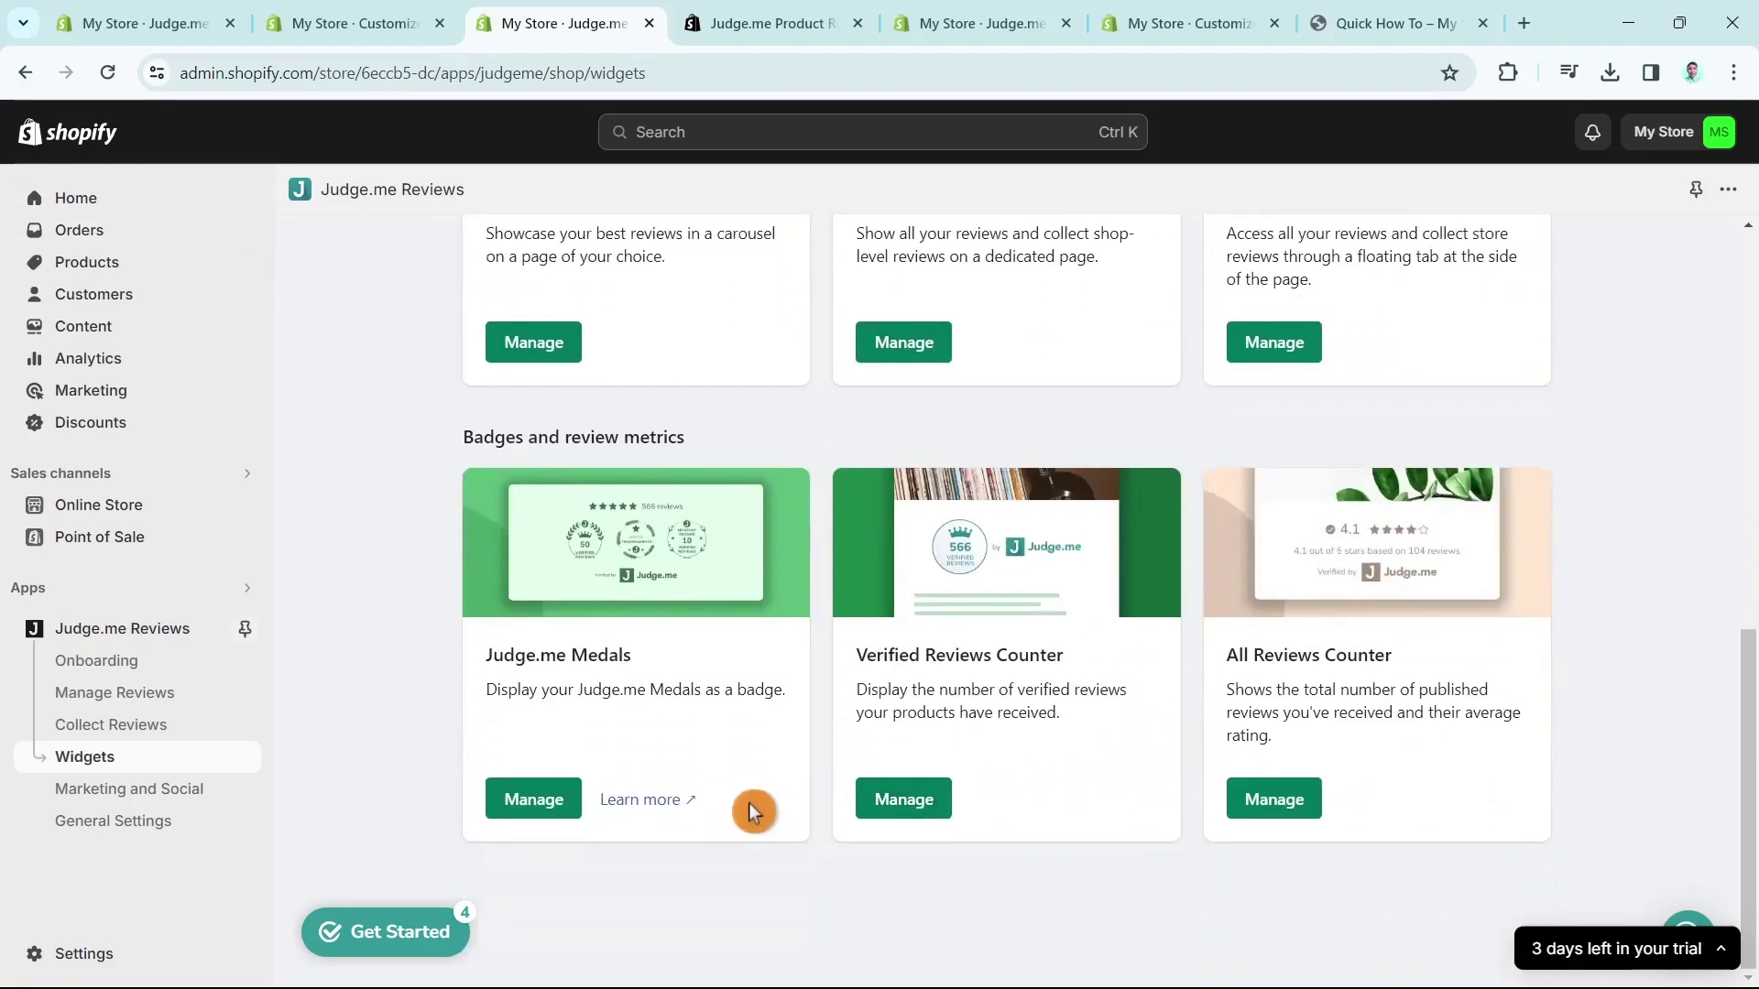
pyautogui.click(527, 811)
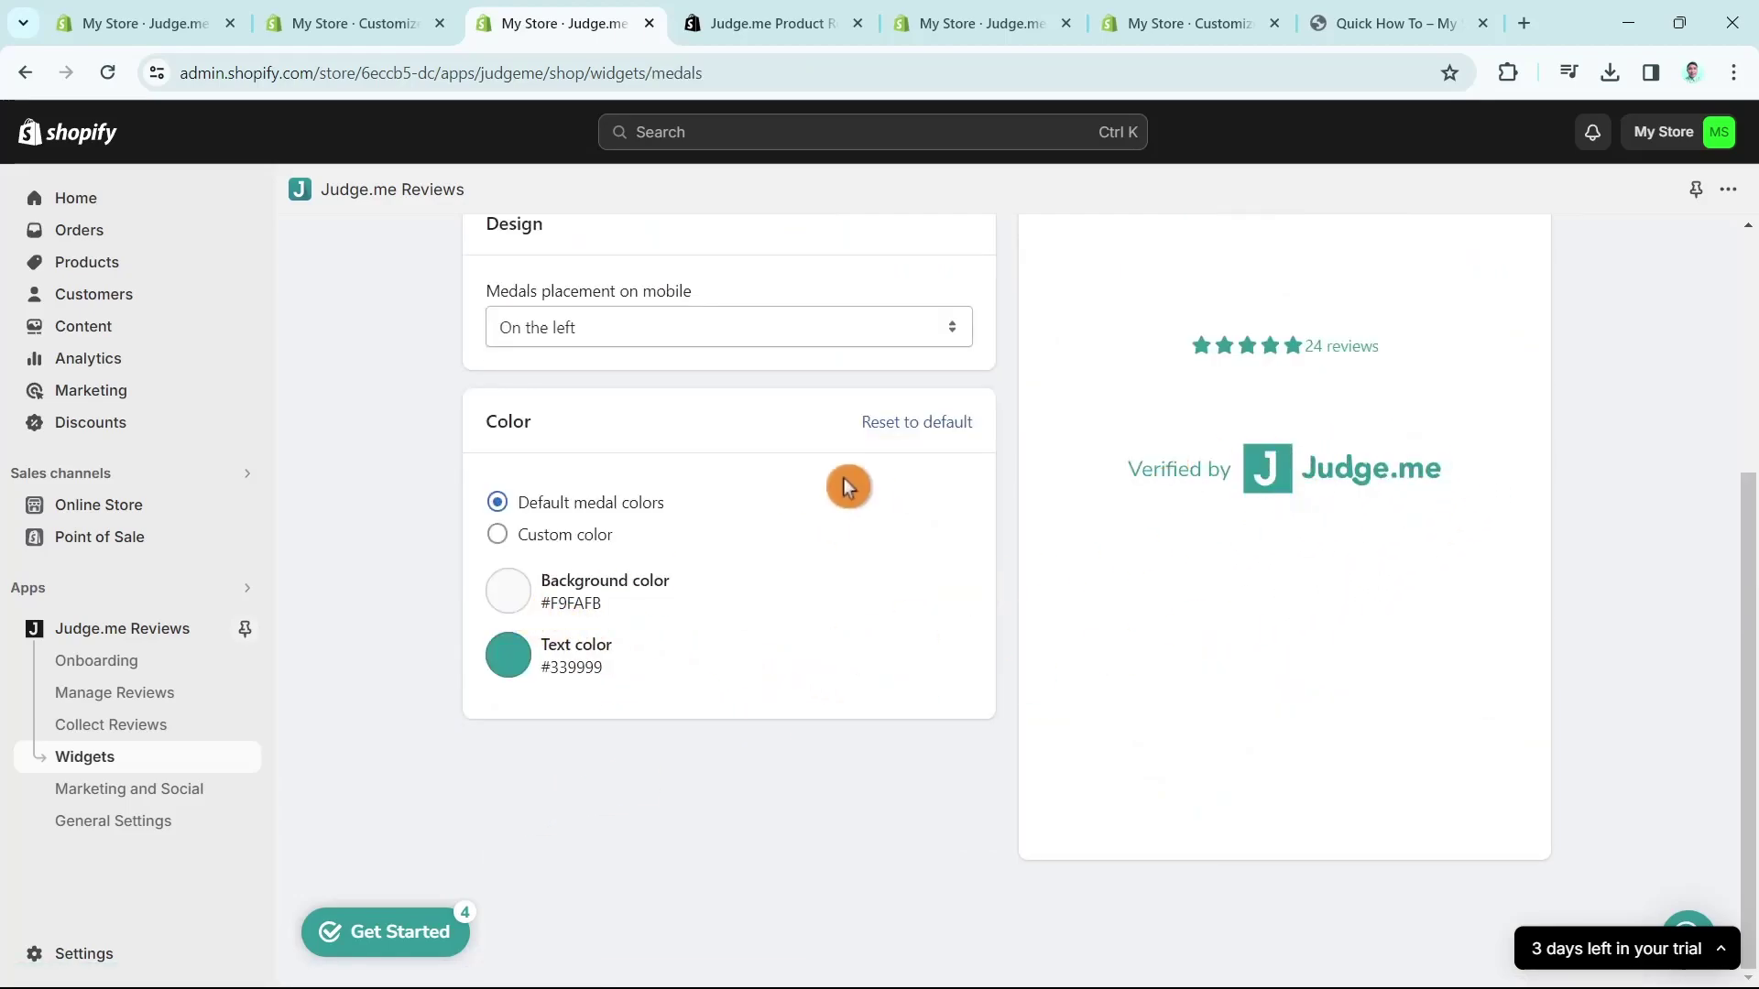
pyautogui.scroll(4, 753, 436)
# Step: Try the On the right medals placement on mobile, restore On the left, and return to the Widgets overview, discarding the changes
pyautogui.click(639, 712)
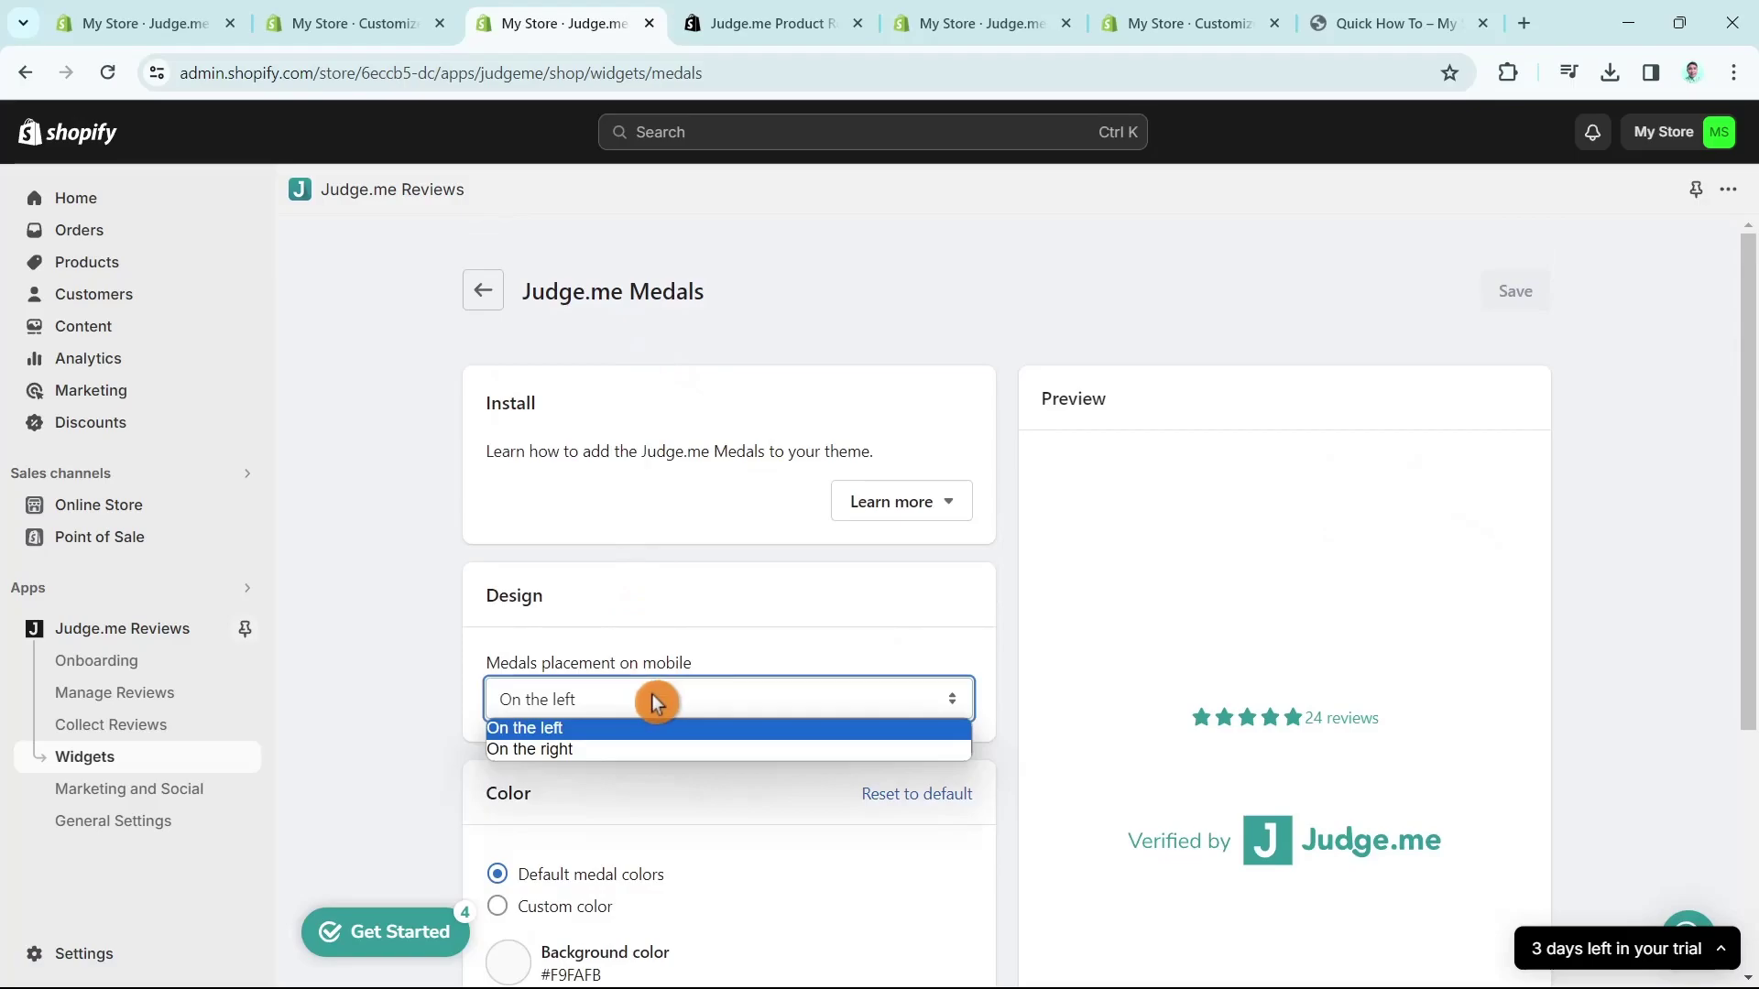
pyautogui.click(603, 745)
pyautogui.click(647, 705)
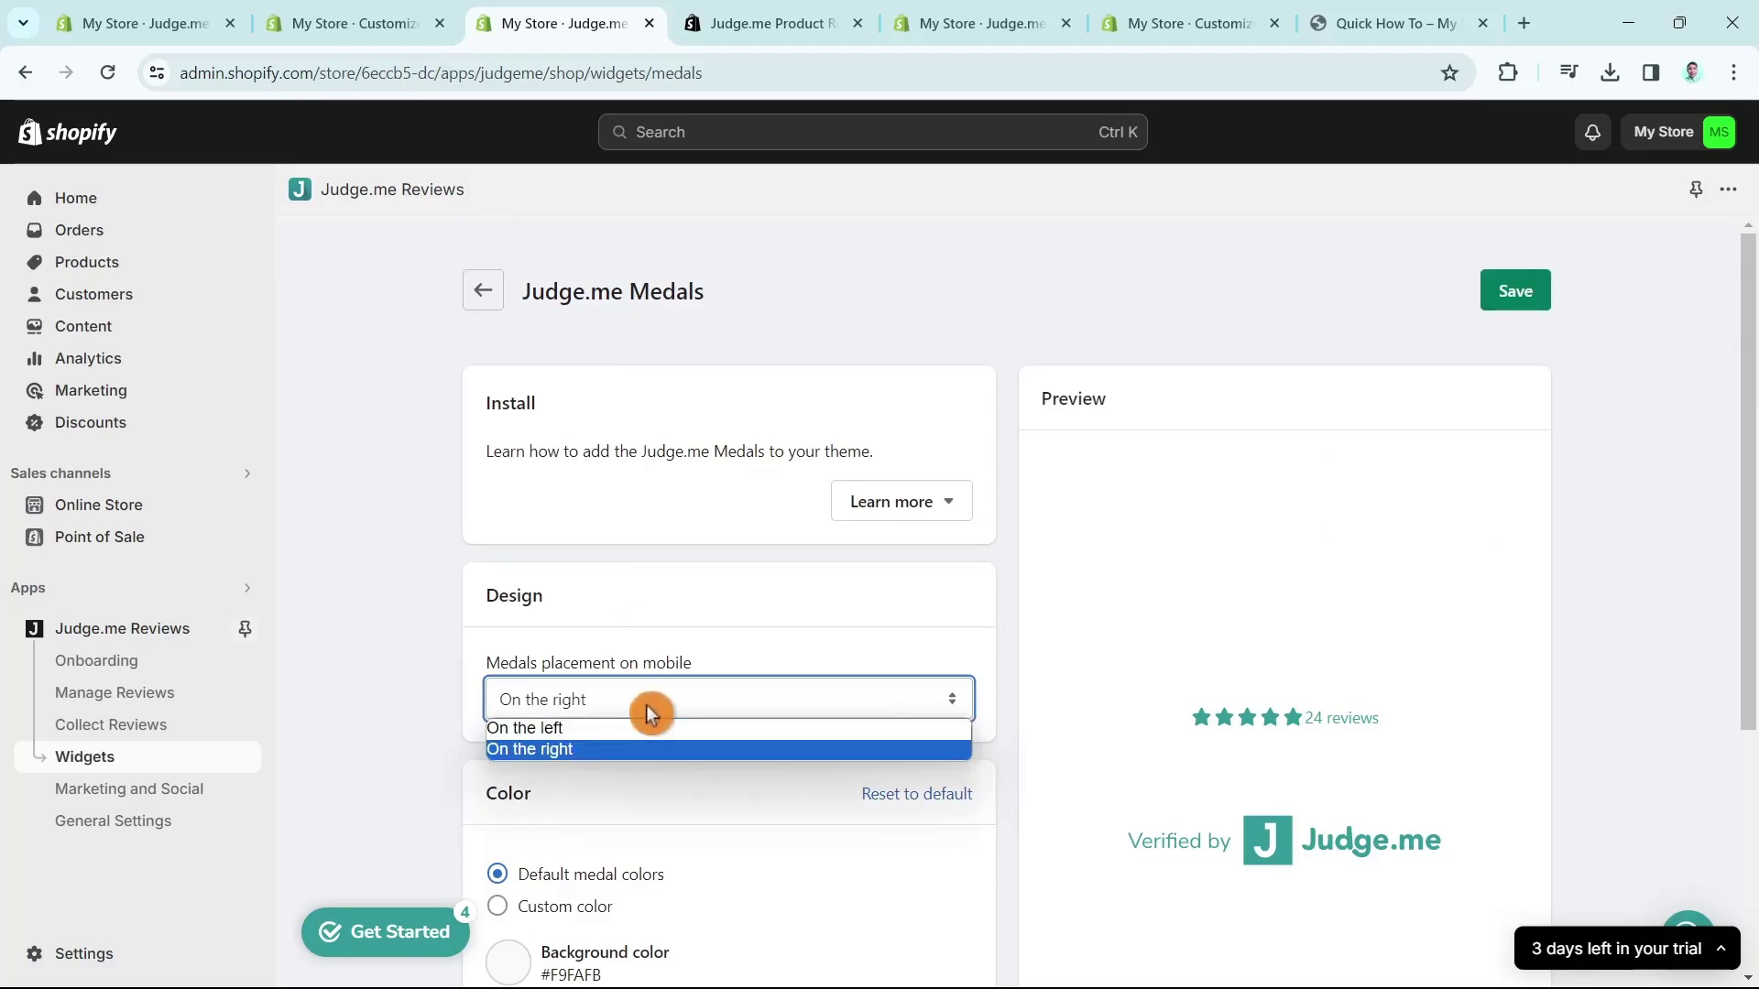
pyautogui.click(634, 726)
pyautogui.click(483, 291)
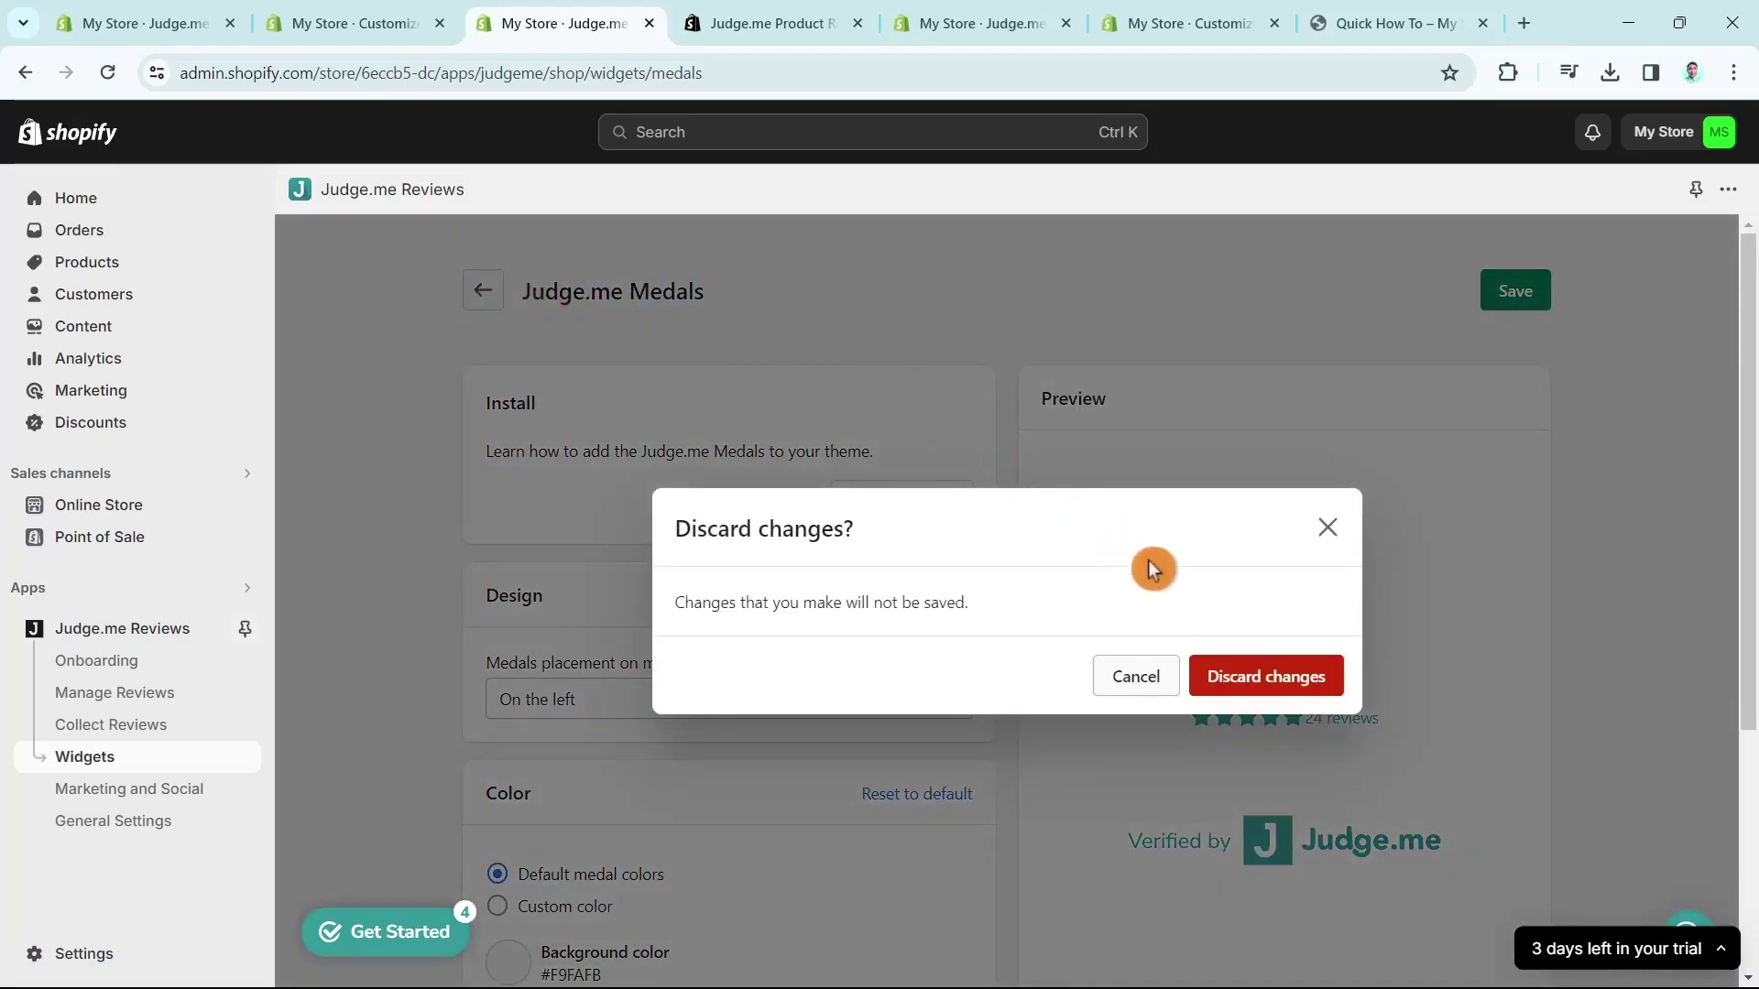
pyautogui.click(1263, 677)
# Step: Open the All Reviews Counter settings, try the Text only theme, and restore Branded version
pyautogui.scroll(-10, 1411, 825)
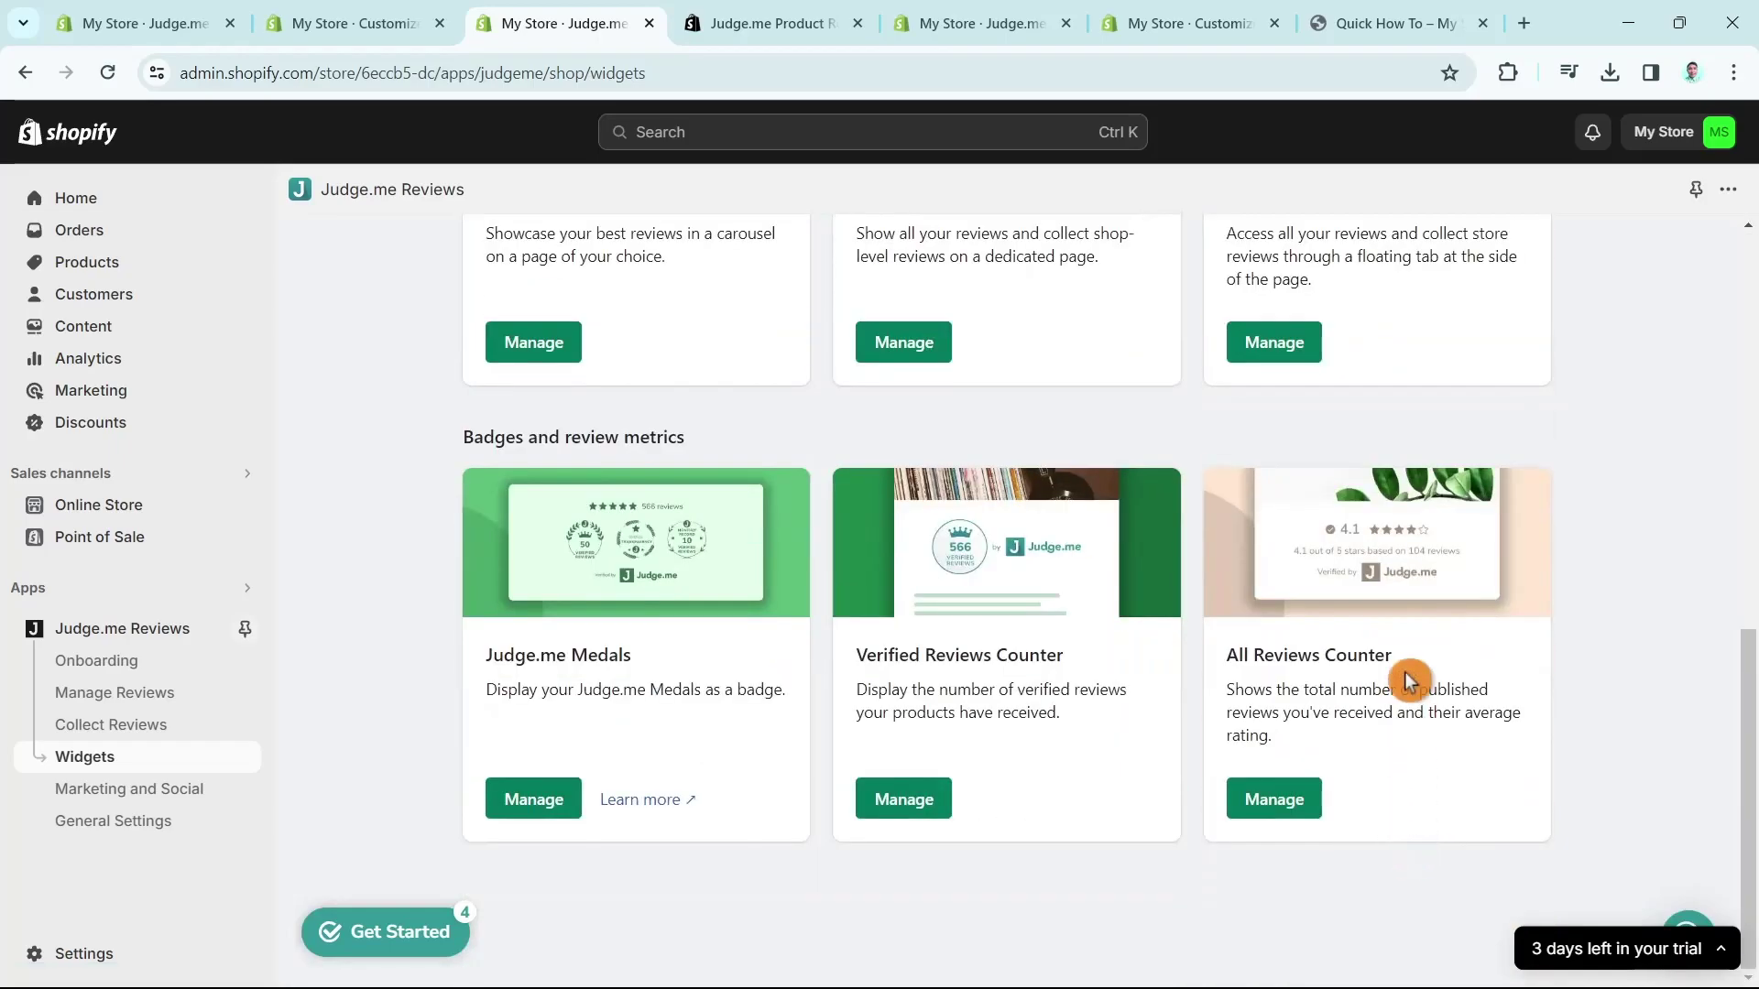
pyautogui.click(1275, 802)
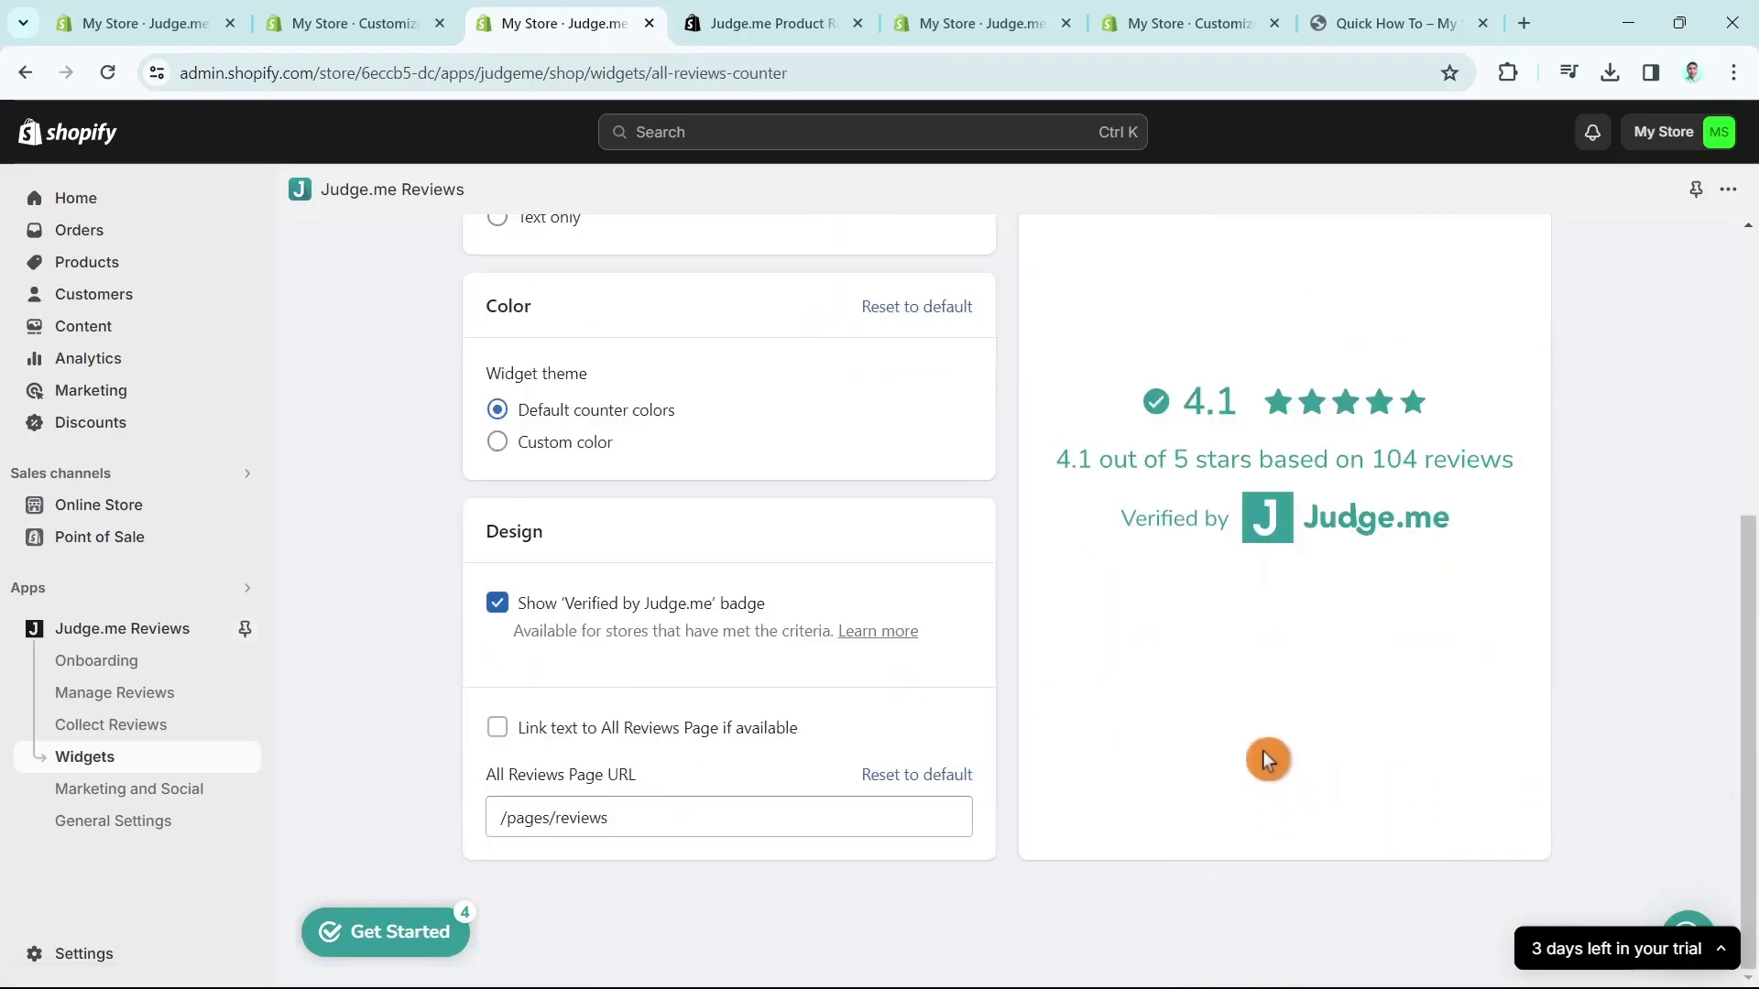
pyautogui.scroll(4, 641, 541)
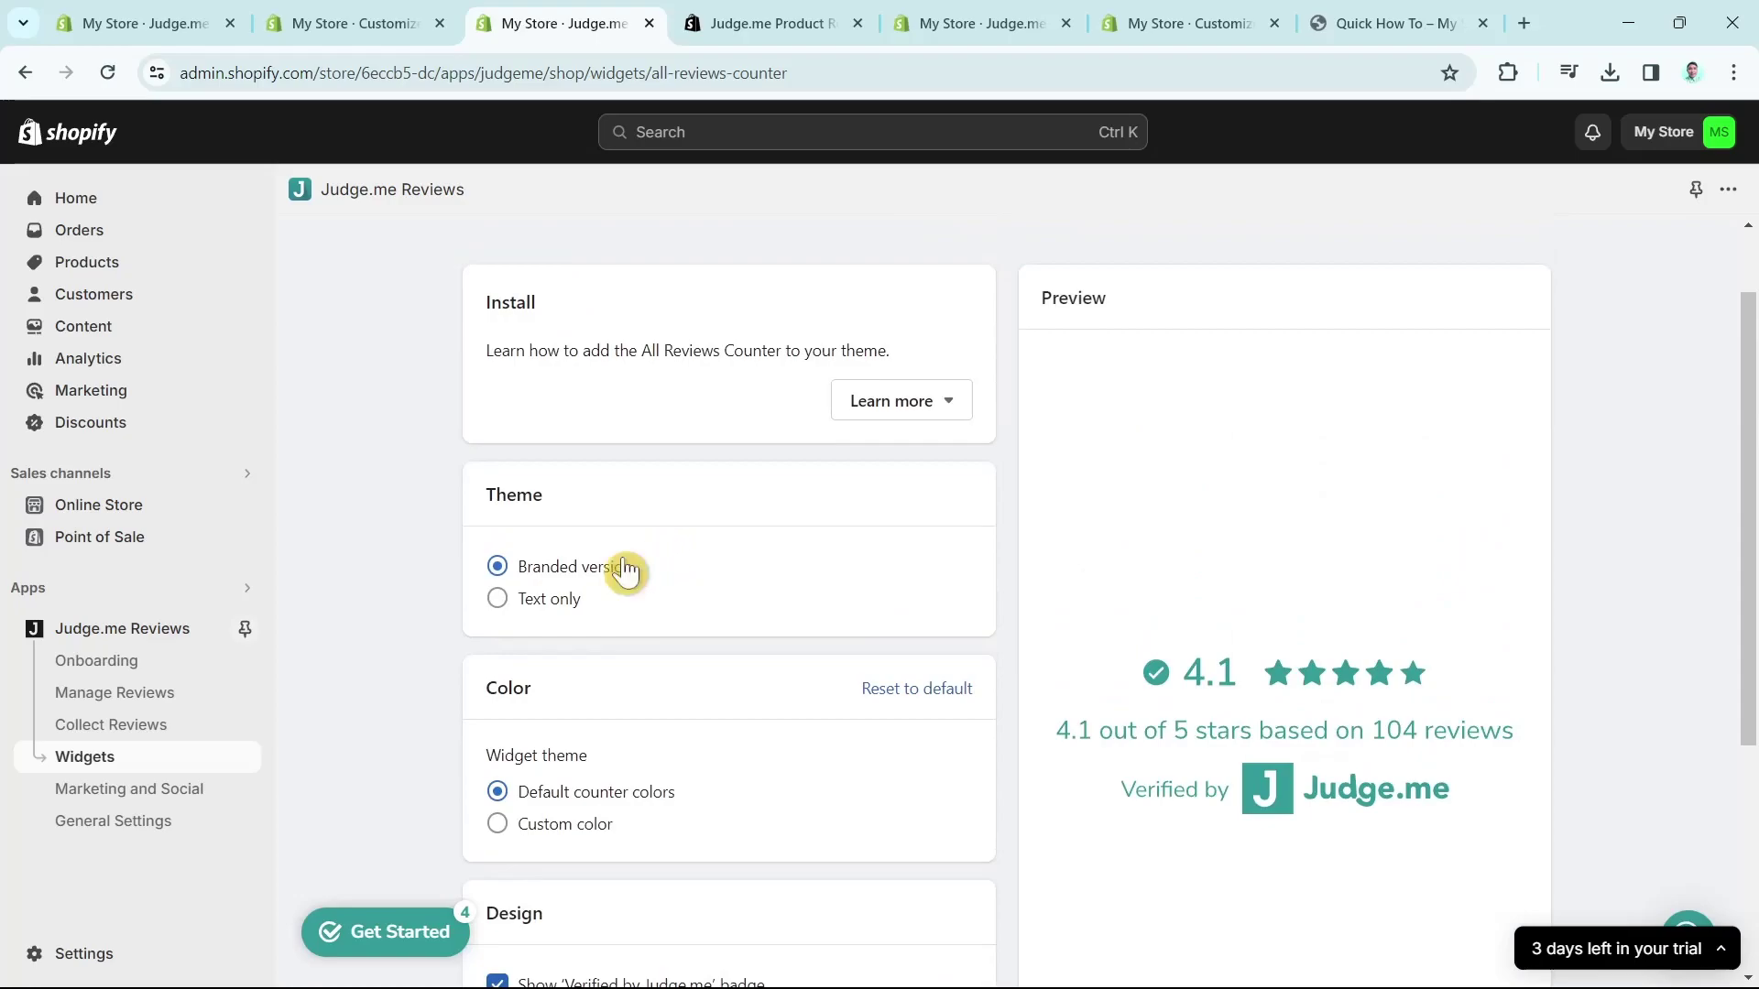
pyautogui.click(496, 598)
pyautogui.click(497, 570)
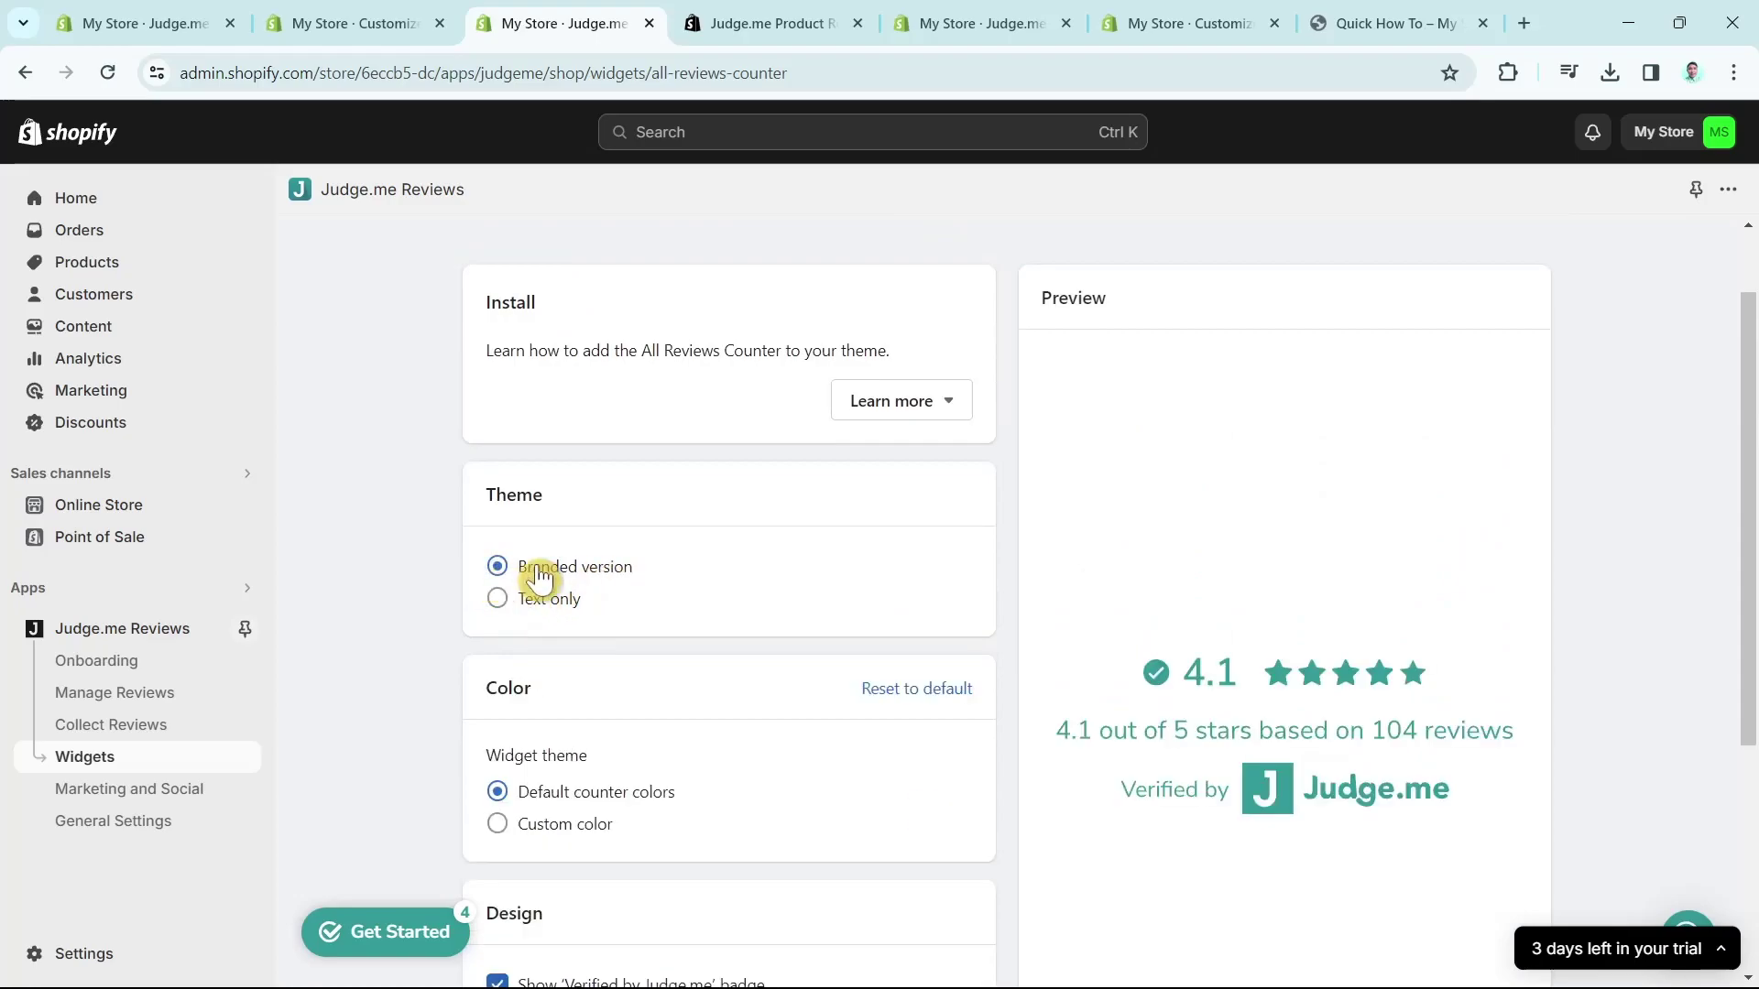
# Step: Examine the All Reviews Counter's color and design options and return to the Widgets overview, discarding any changes
pyautogui.scroll(-4, 1393, 620)
pyautogui.scroll(5, 911, 522)
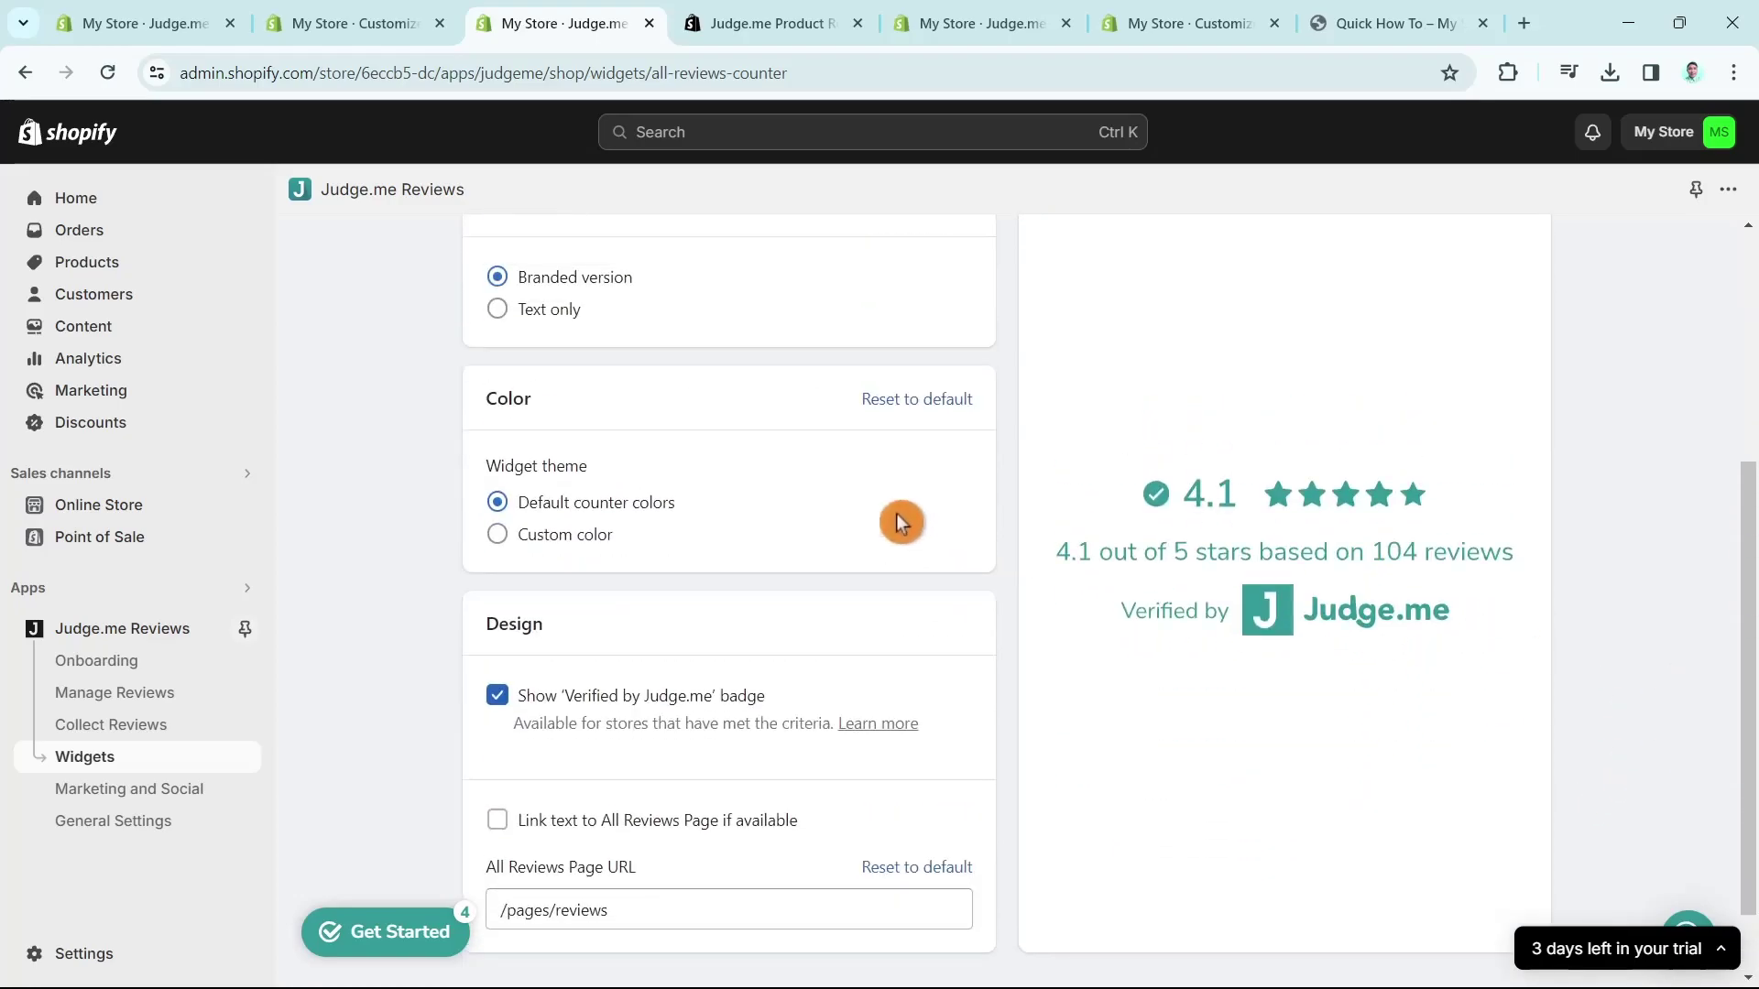
pyautogui.click(488, 291)
pyautogui.click(1329, 678)
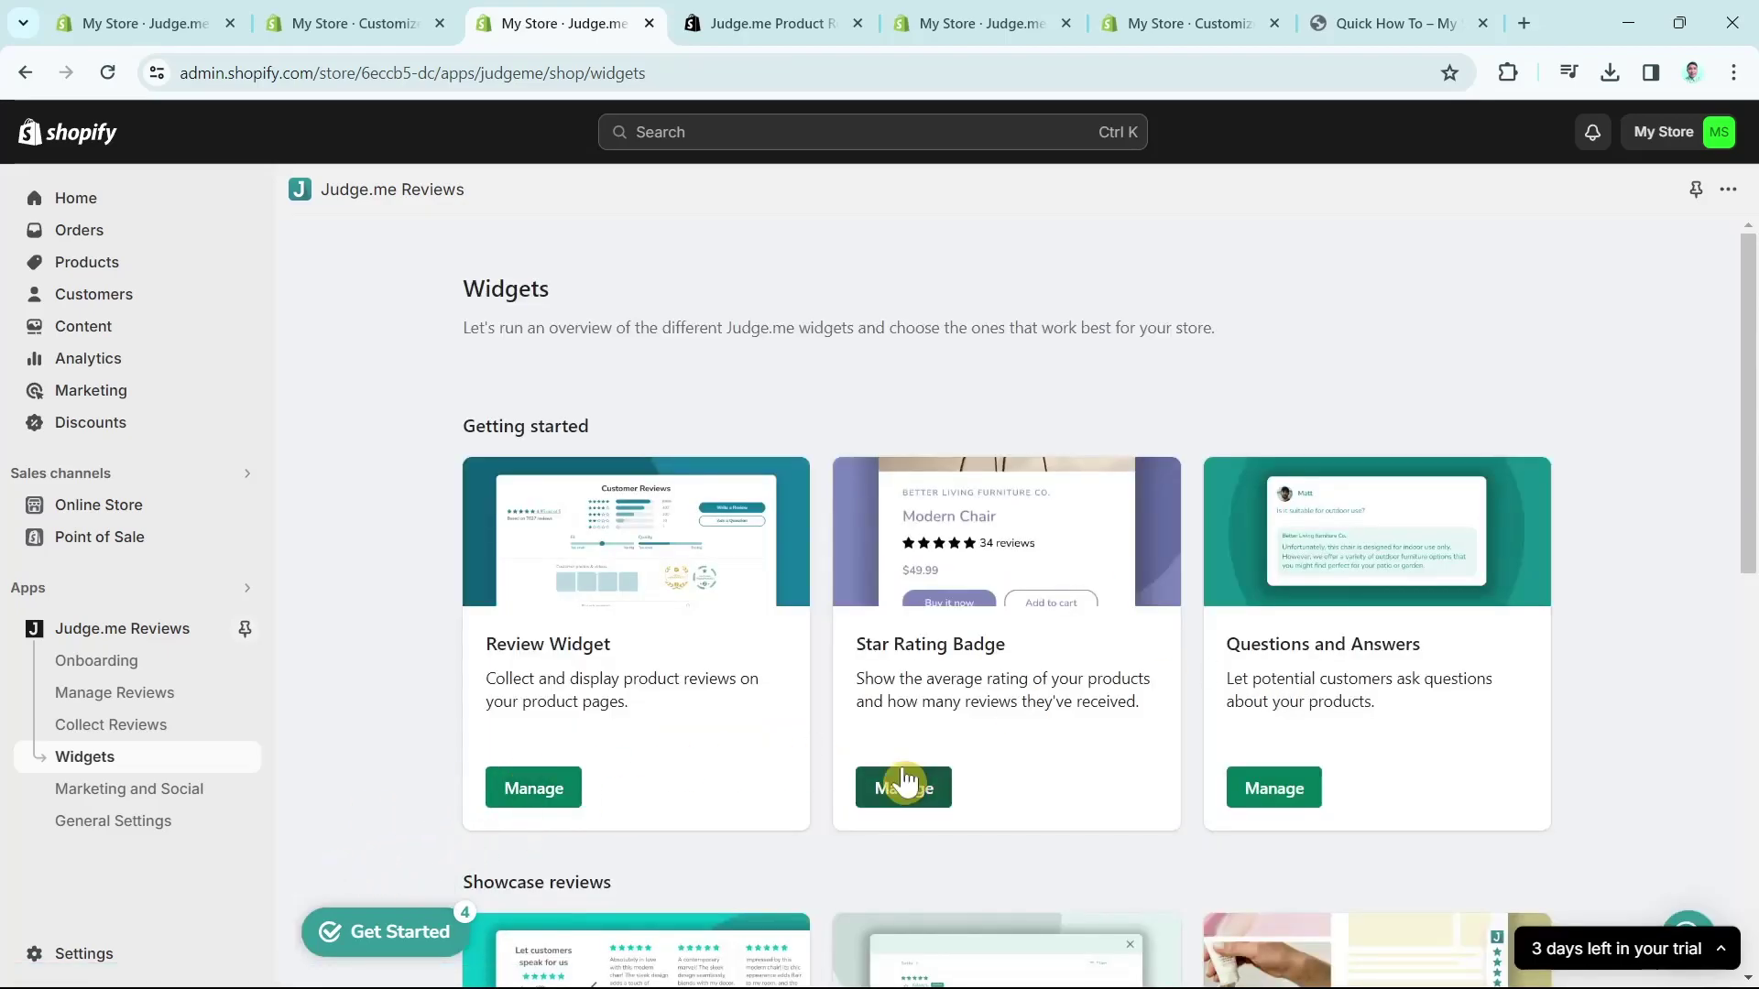
# Step: Open Marketing and Social and examine the referral widget, friend and customer rewards, and requirement and eligibility settings
pyautogui.click(82, 805)
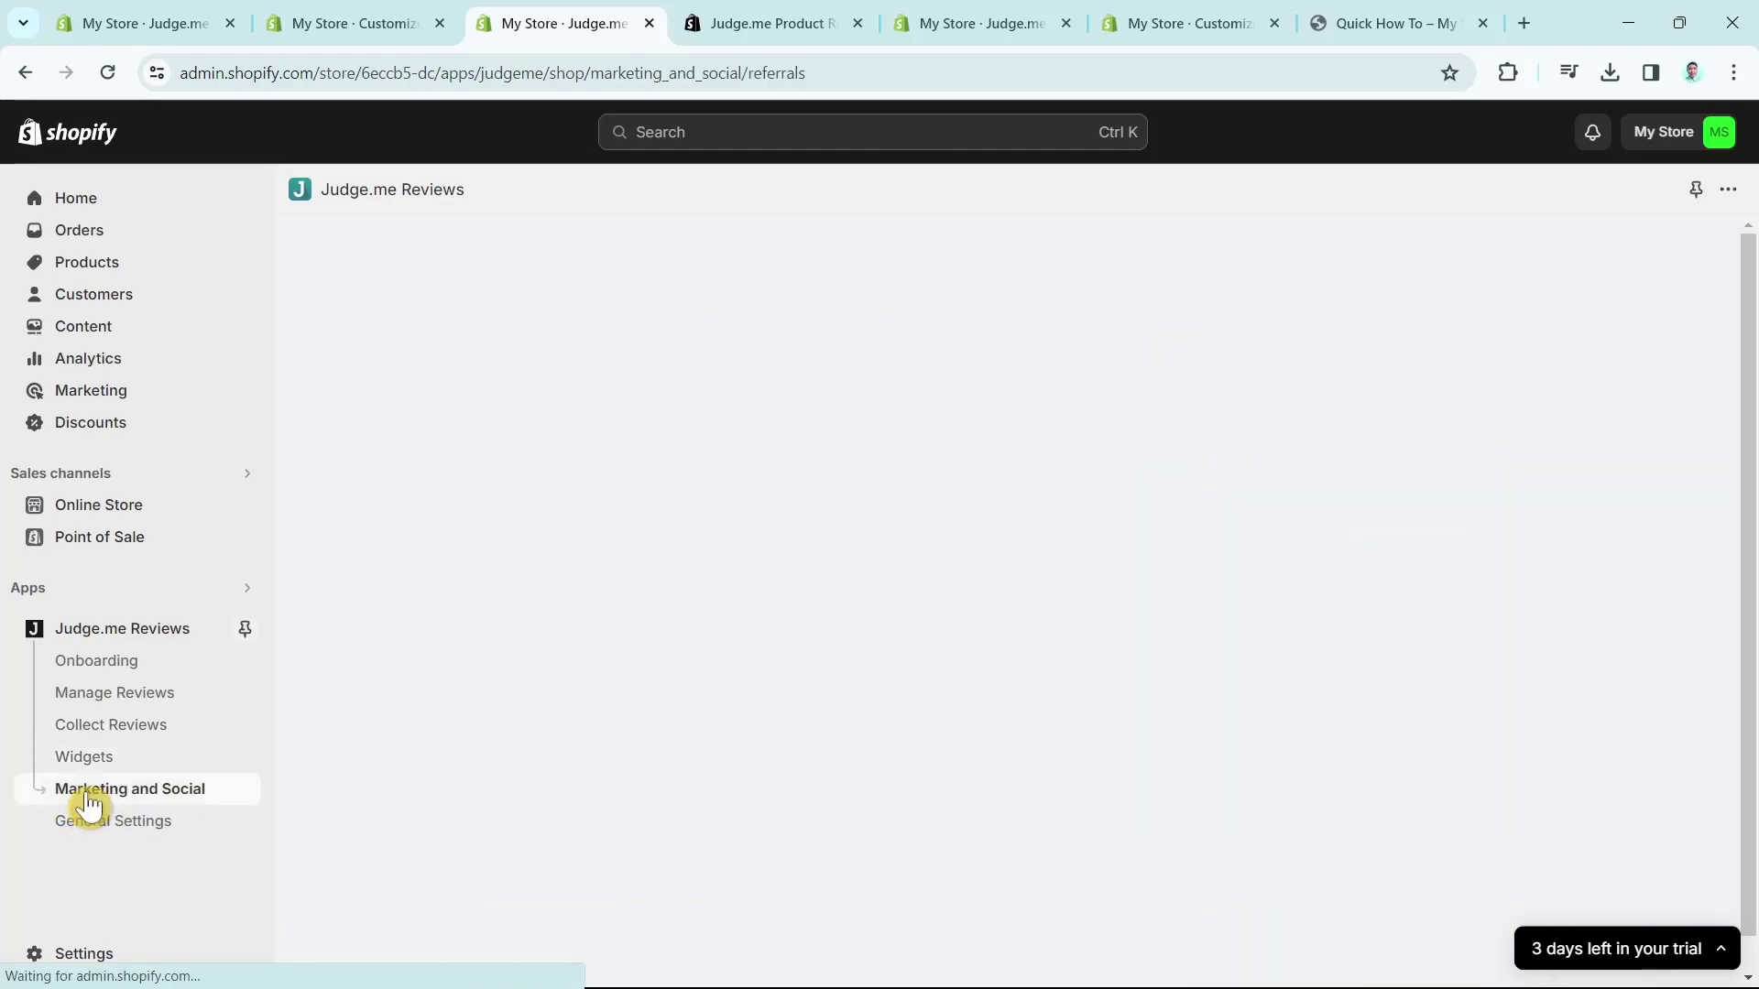
pyautogui.scroll(-4, 1279, 859)
pyautogui.scroll(4, 1277, 860)
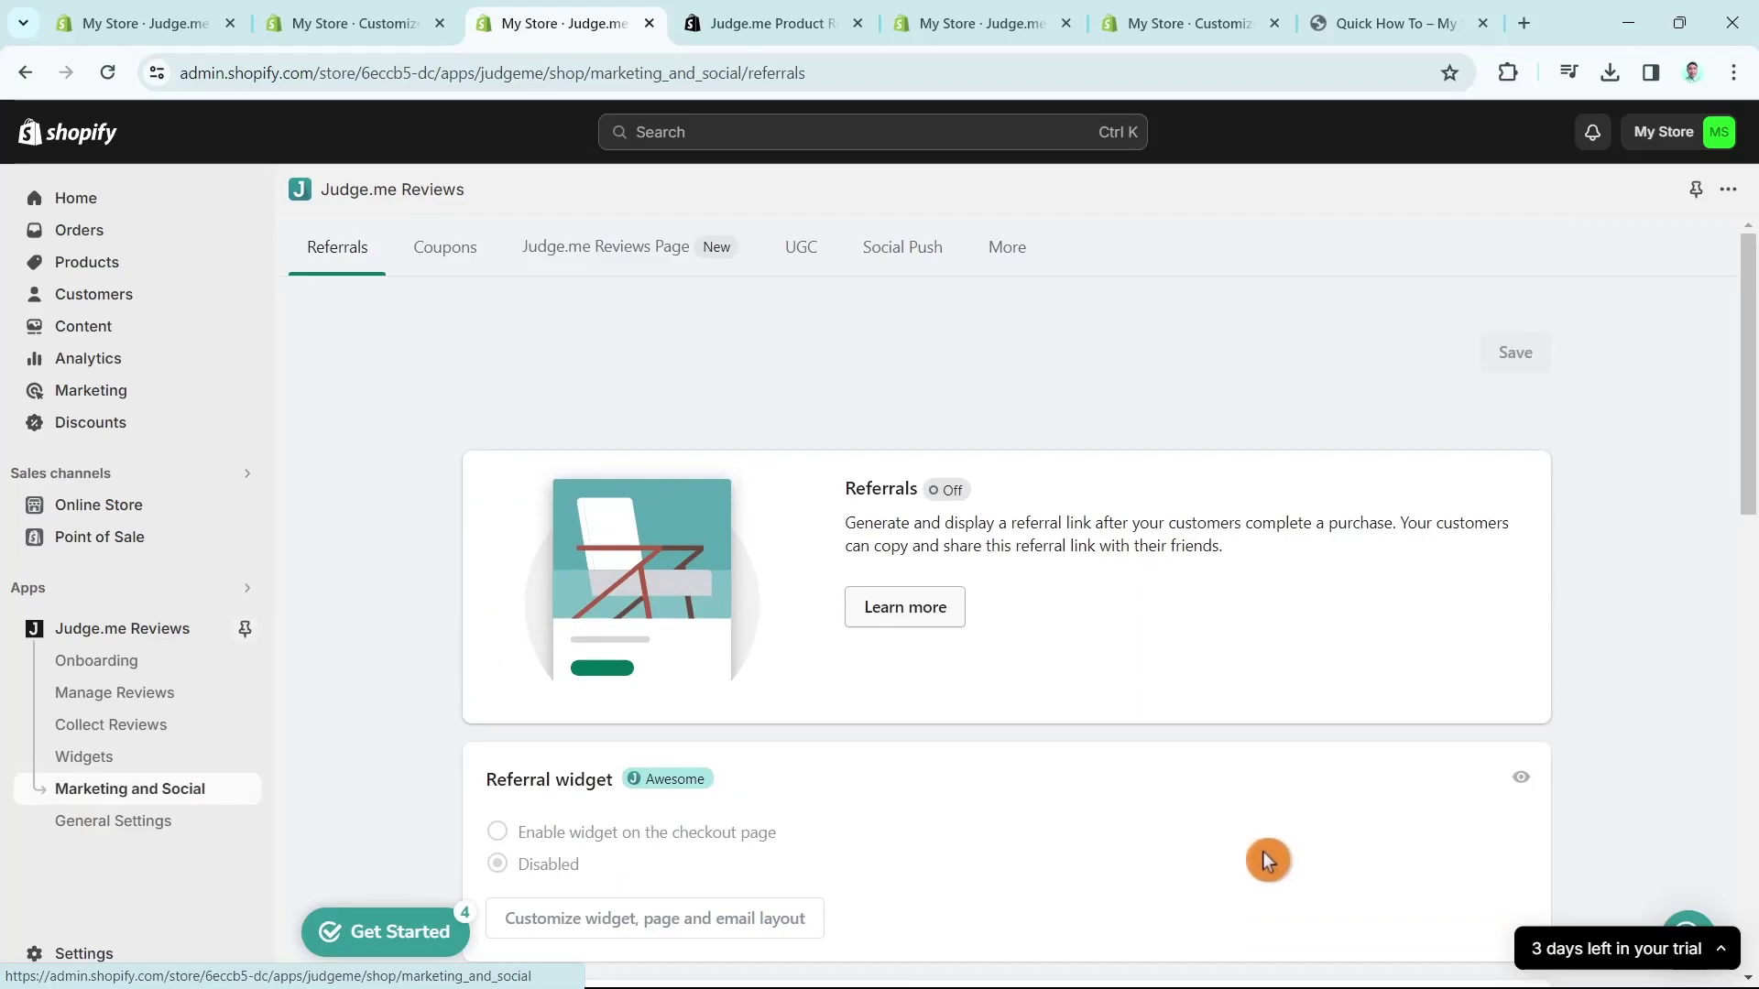
pyautogui.scroll(-2, 1264, 852)
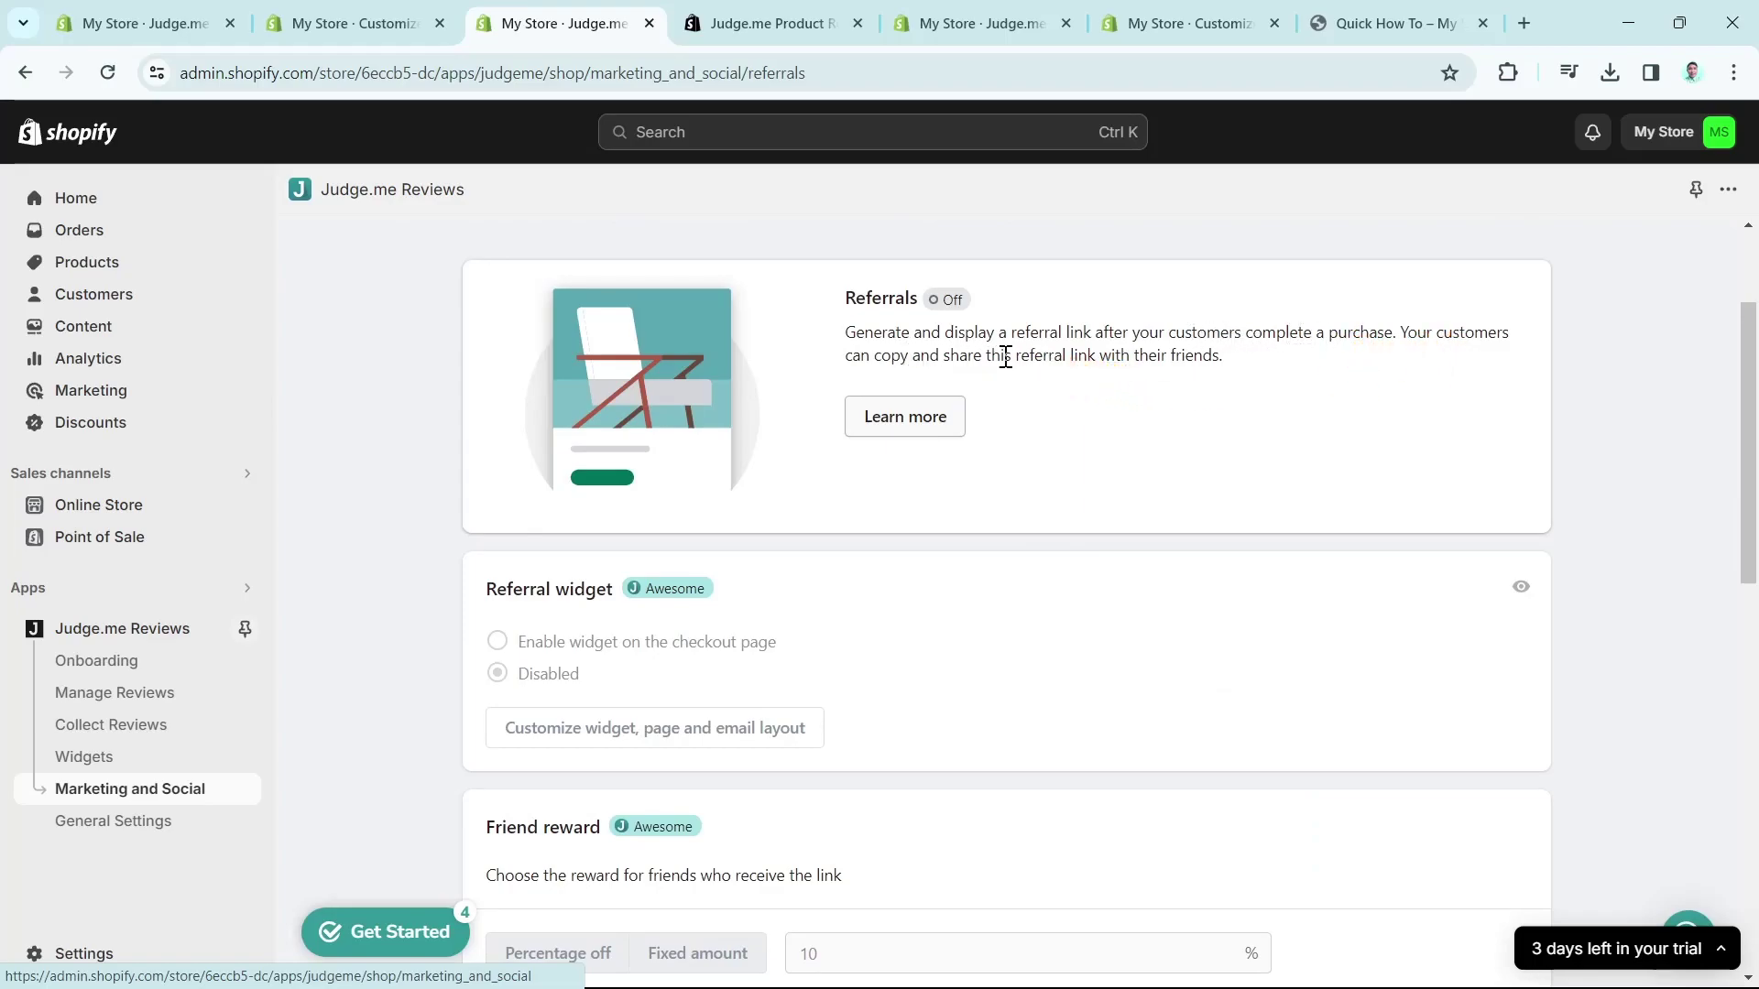
pyautogui.scroll(-4, 993, 760)
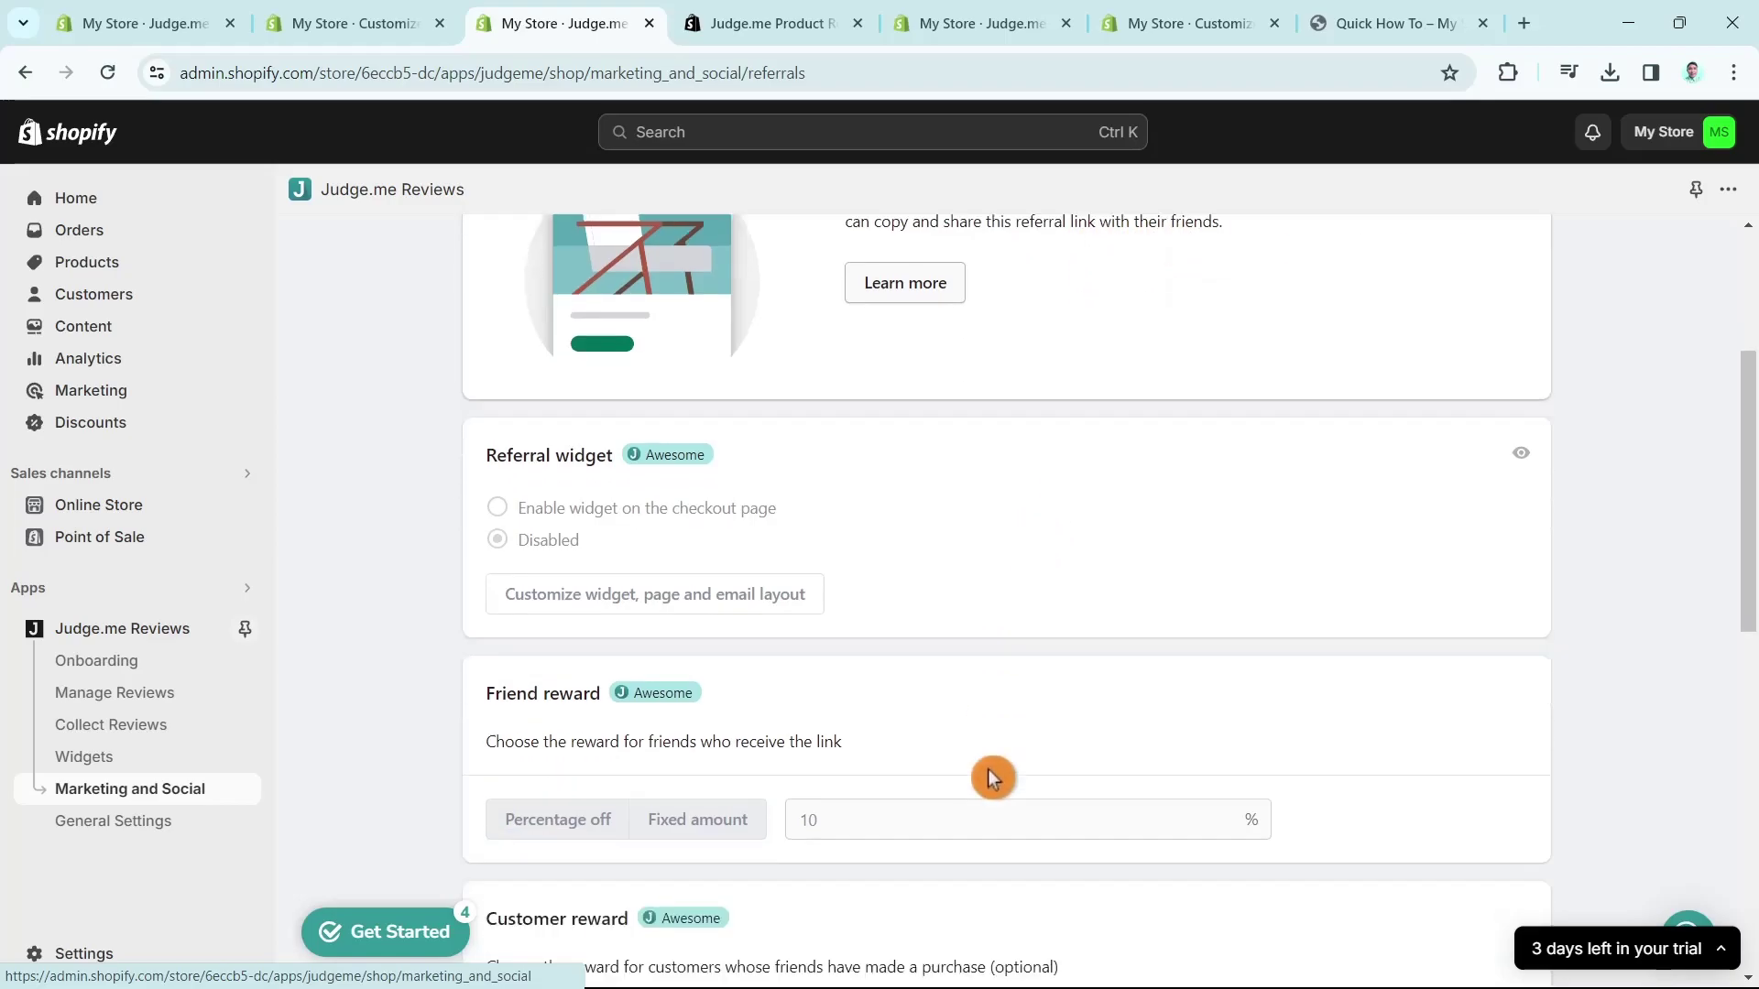
pyautogui.scroll(2, 768, 434)
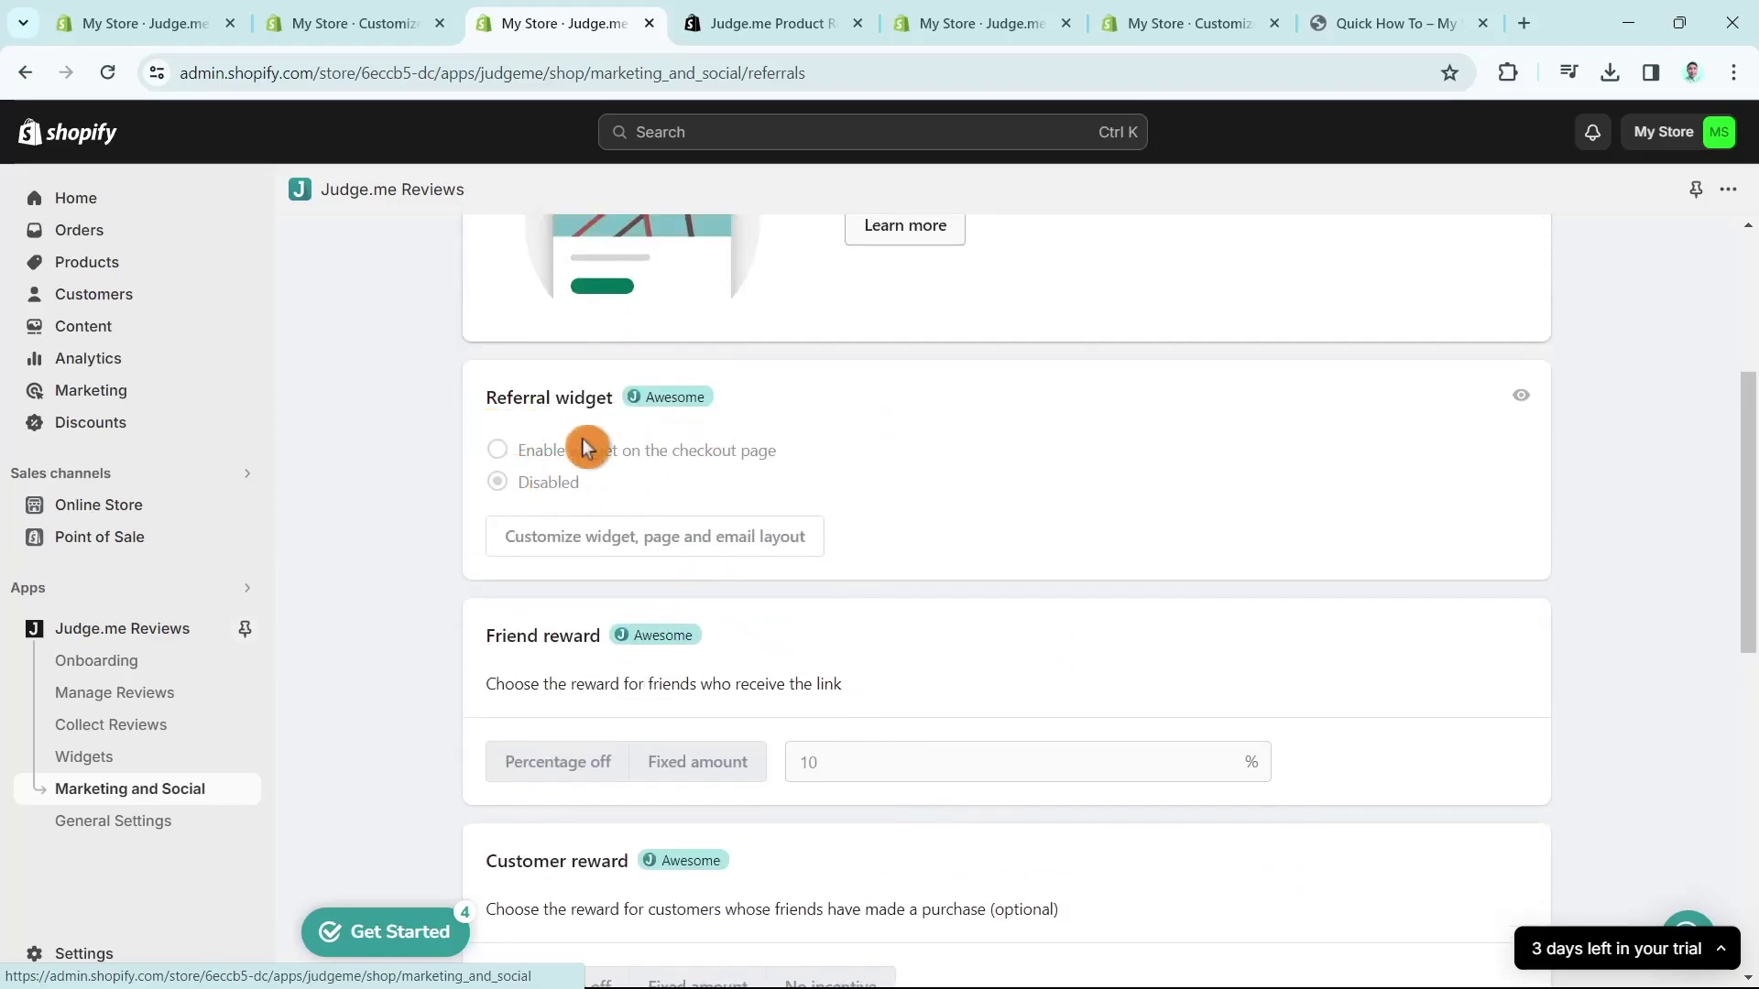
pyautogui.scroll(-4, 888, 724)
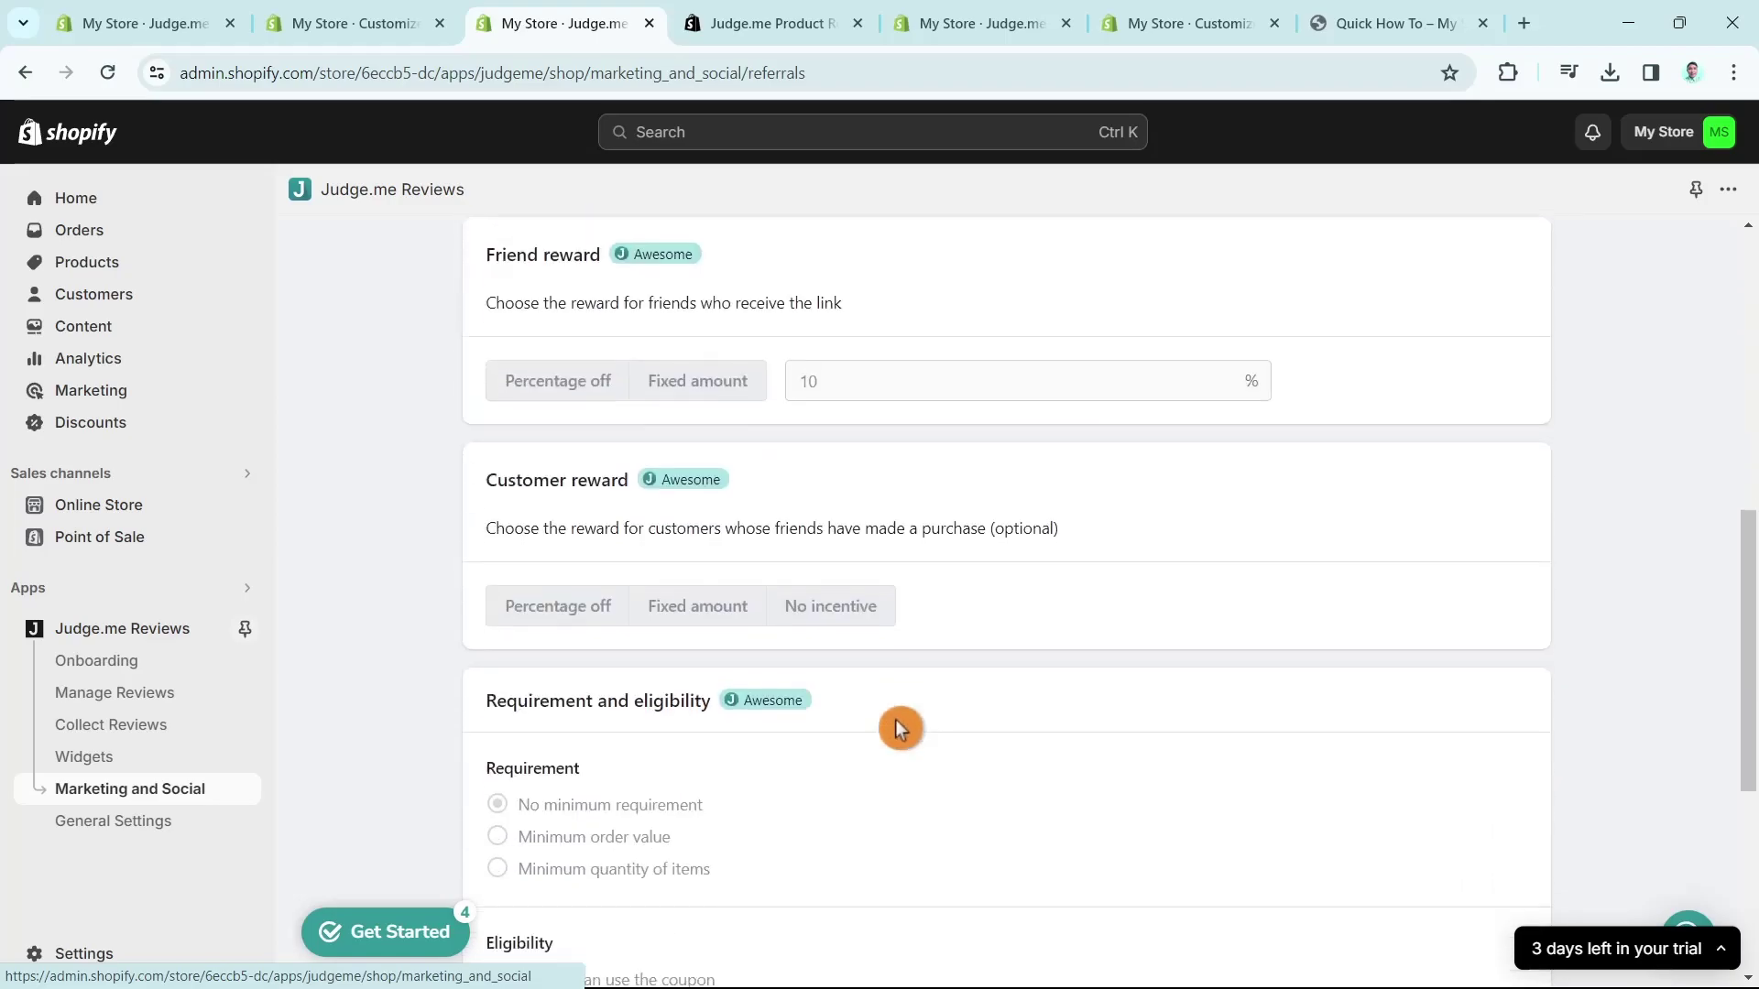
pyautogui.scroll(-4, 819, 813)
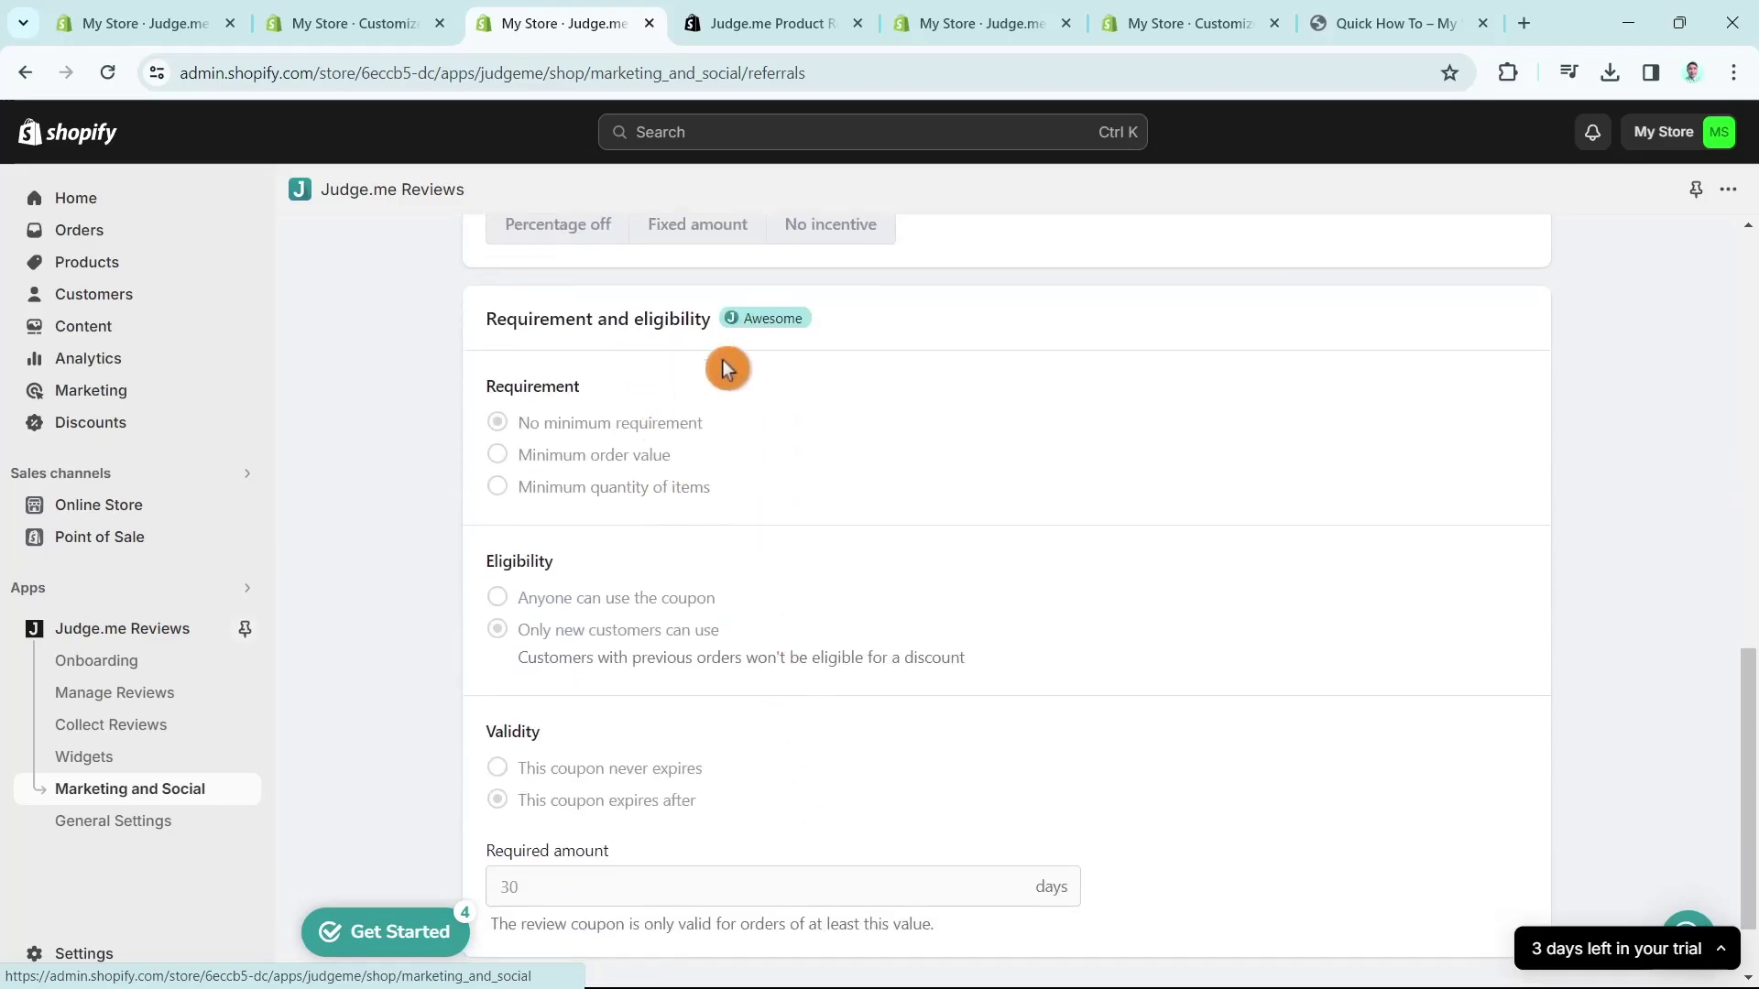
pyautogui.scroll(-1, 934, 769)
pyautogui.scroll(10, 861, 930)
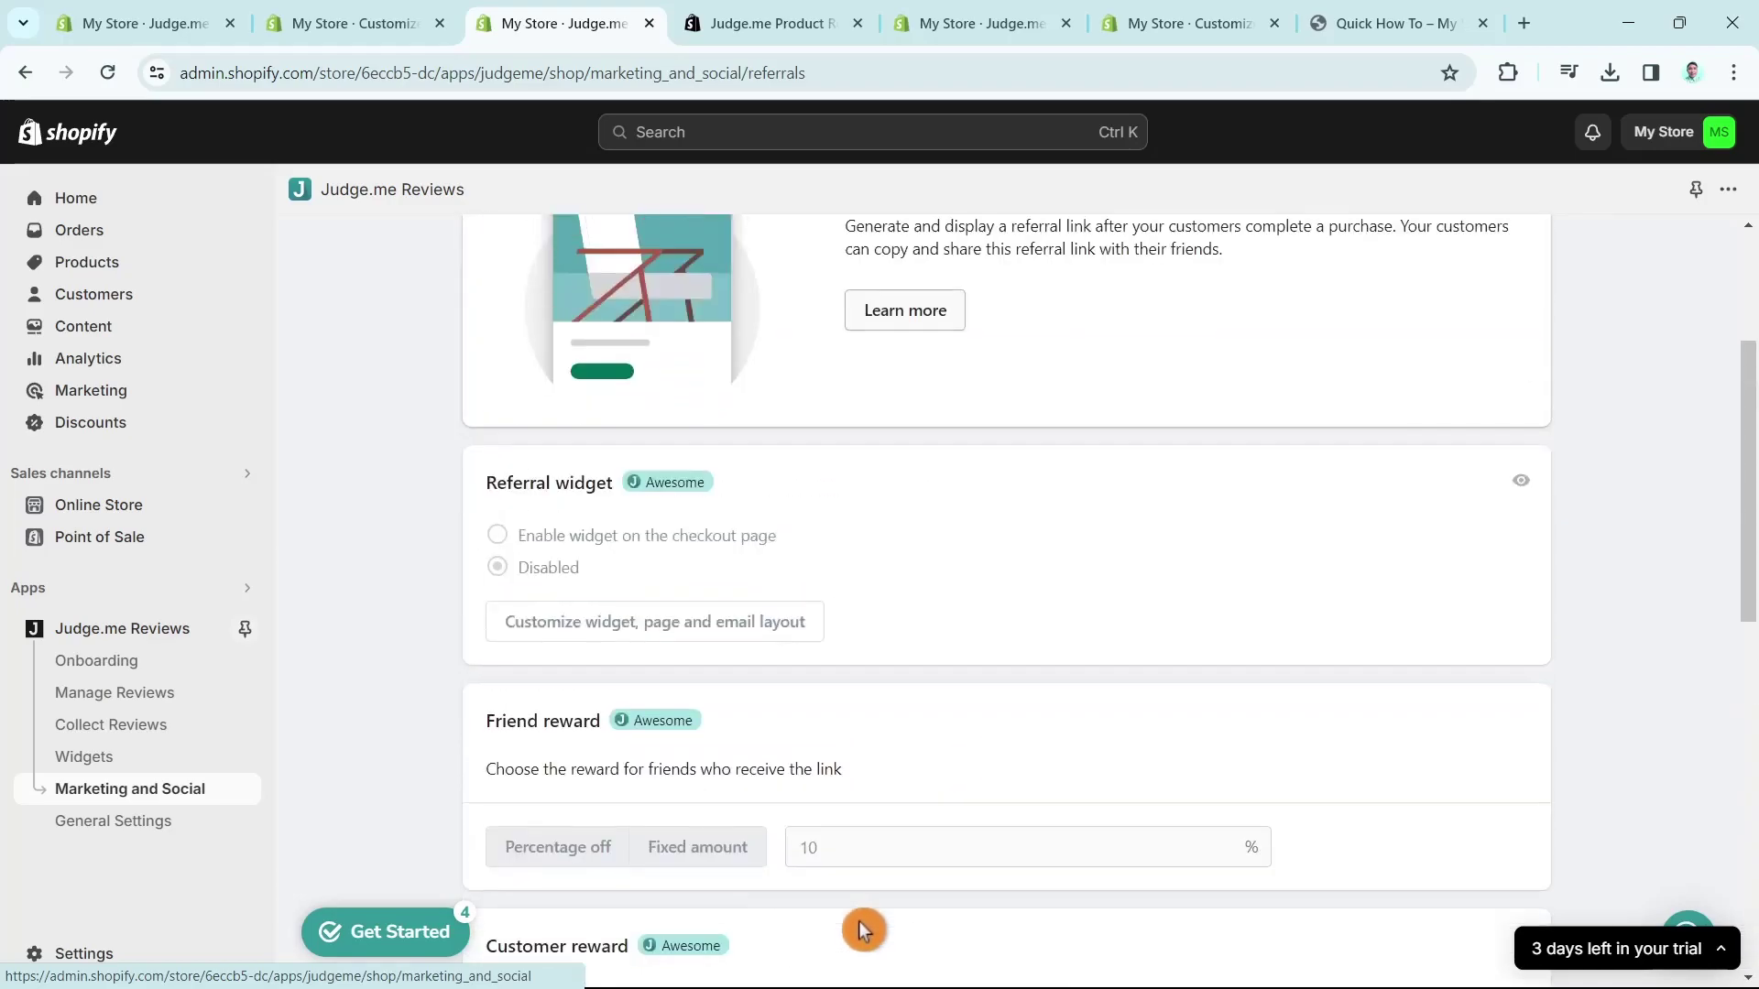
pyautogui.scroll(3, 861, 930)
# Step: Look through the Coupons, Judge.me Reviews Page and UGC sections, and open General Settings to examine the language and format options
pyautogui.click(457, 256)
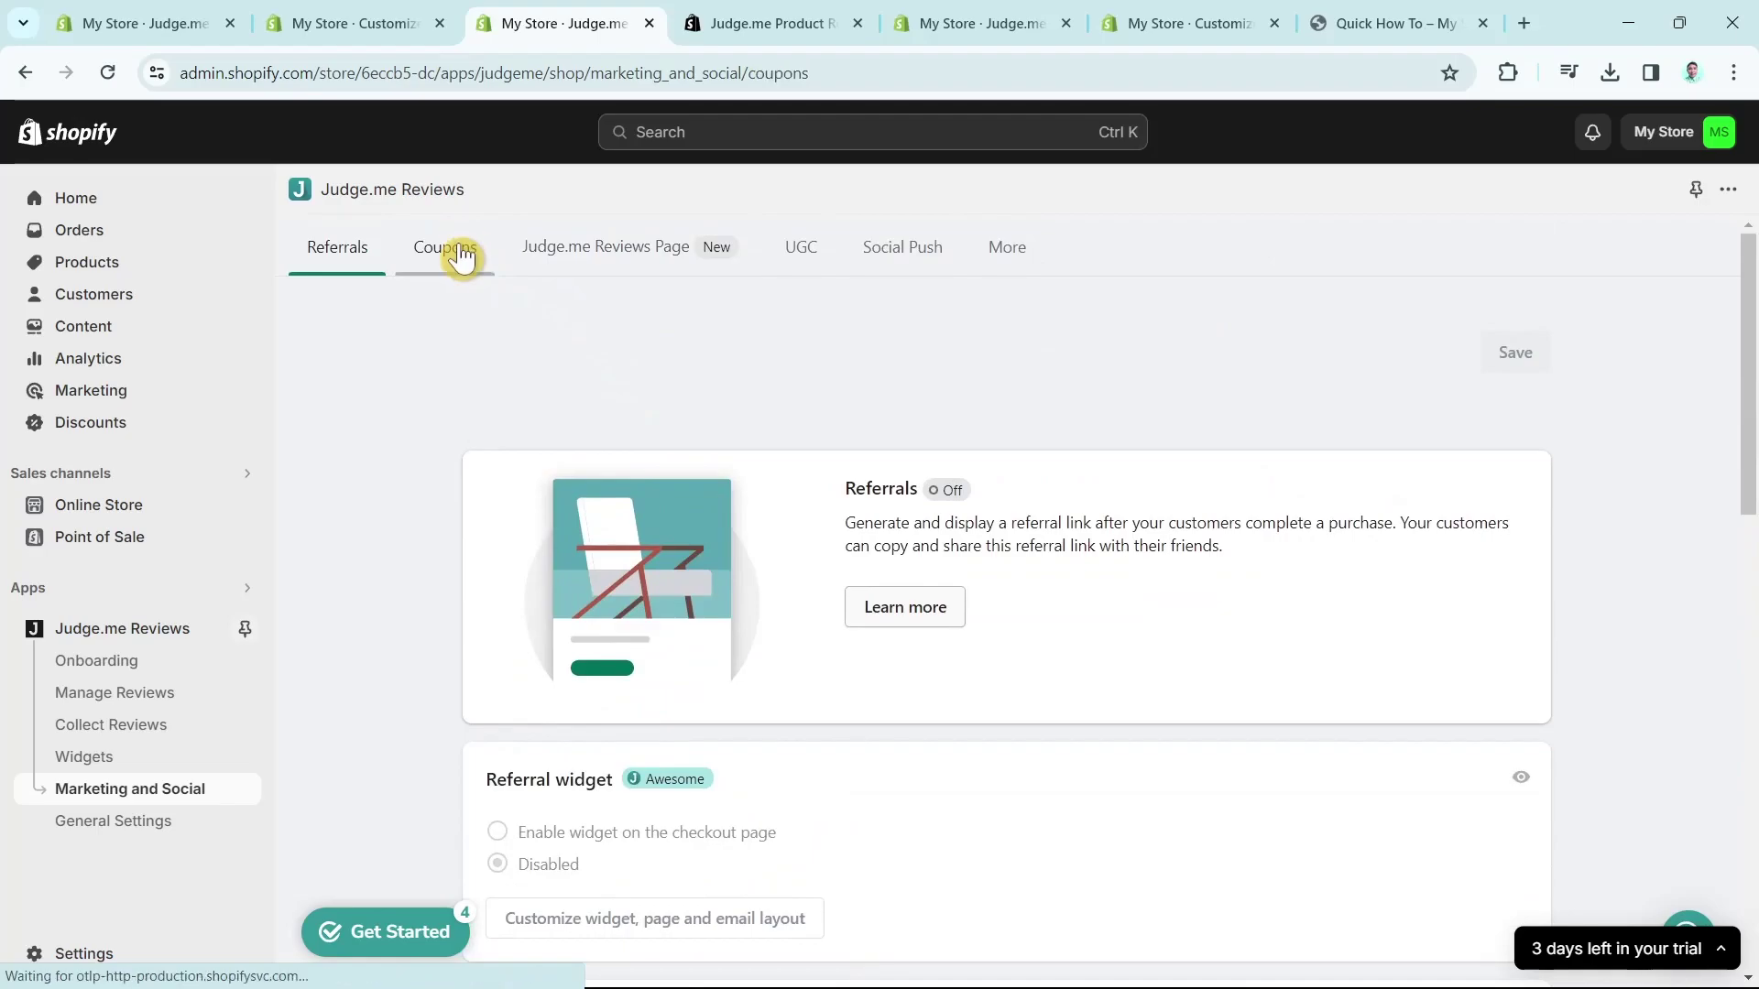
pyautogui.click(605, 257)
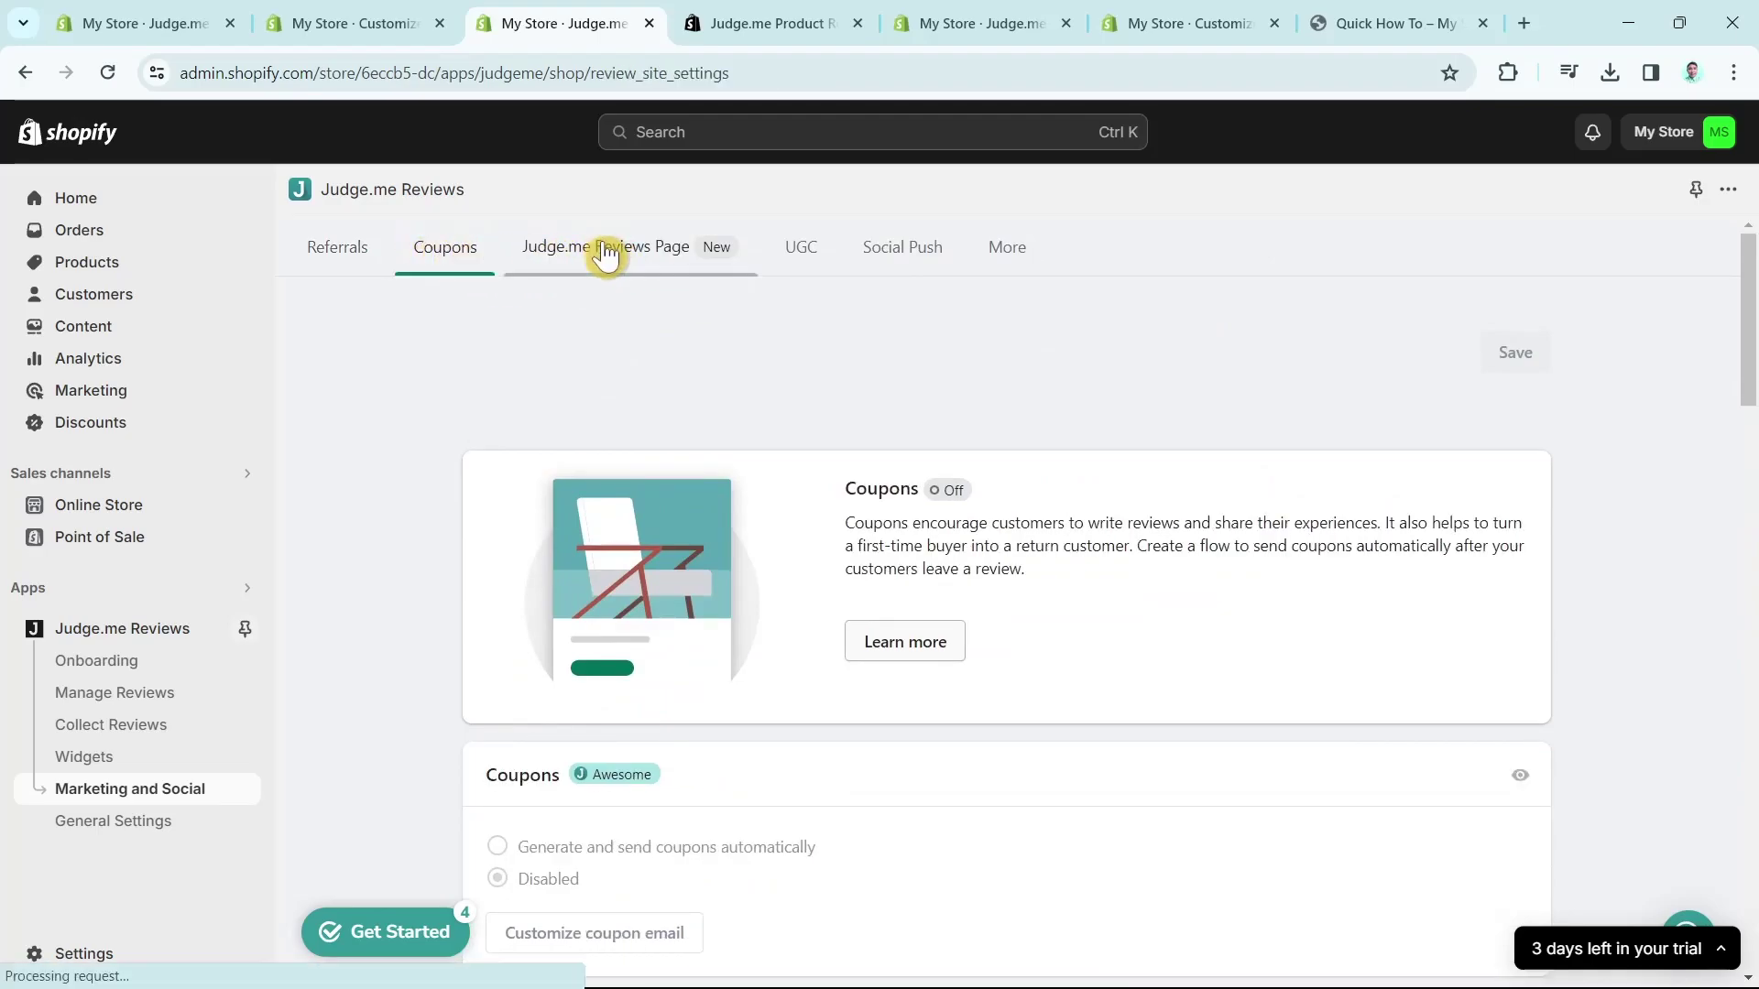
pyautogui.click(894, 275)
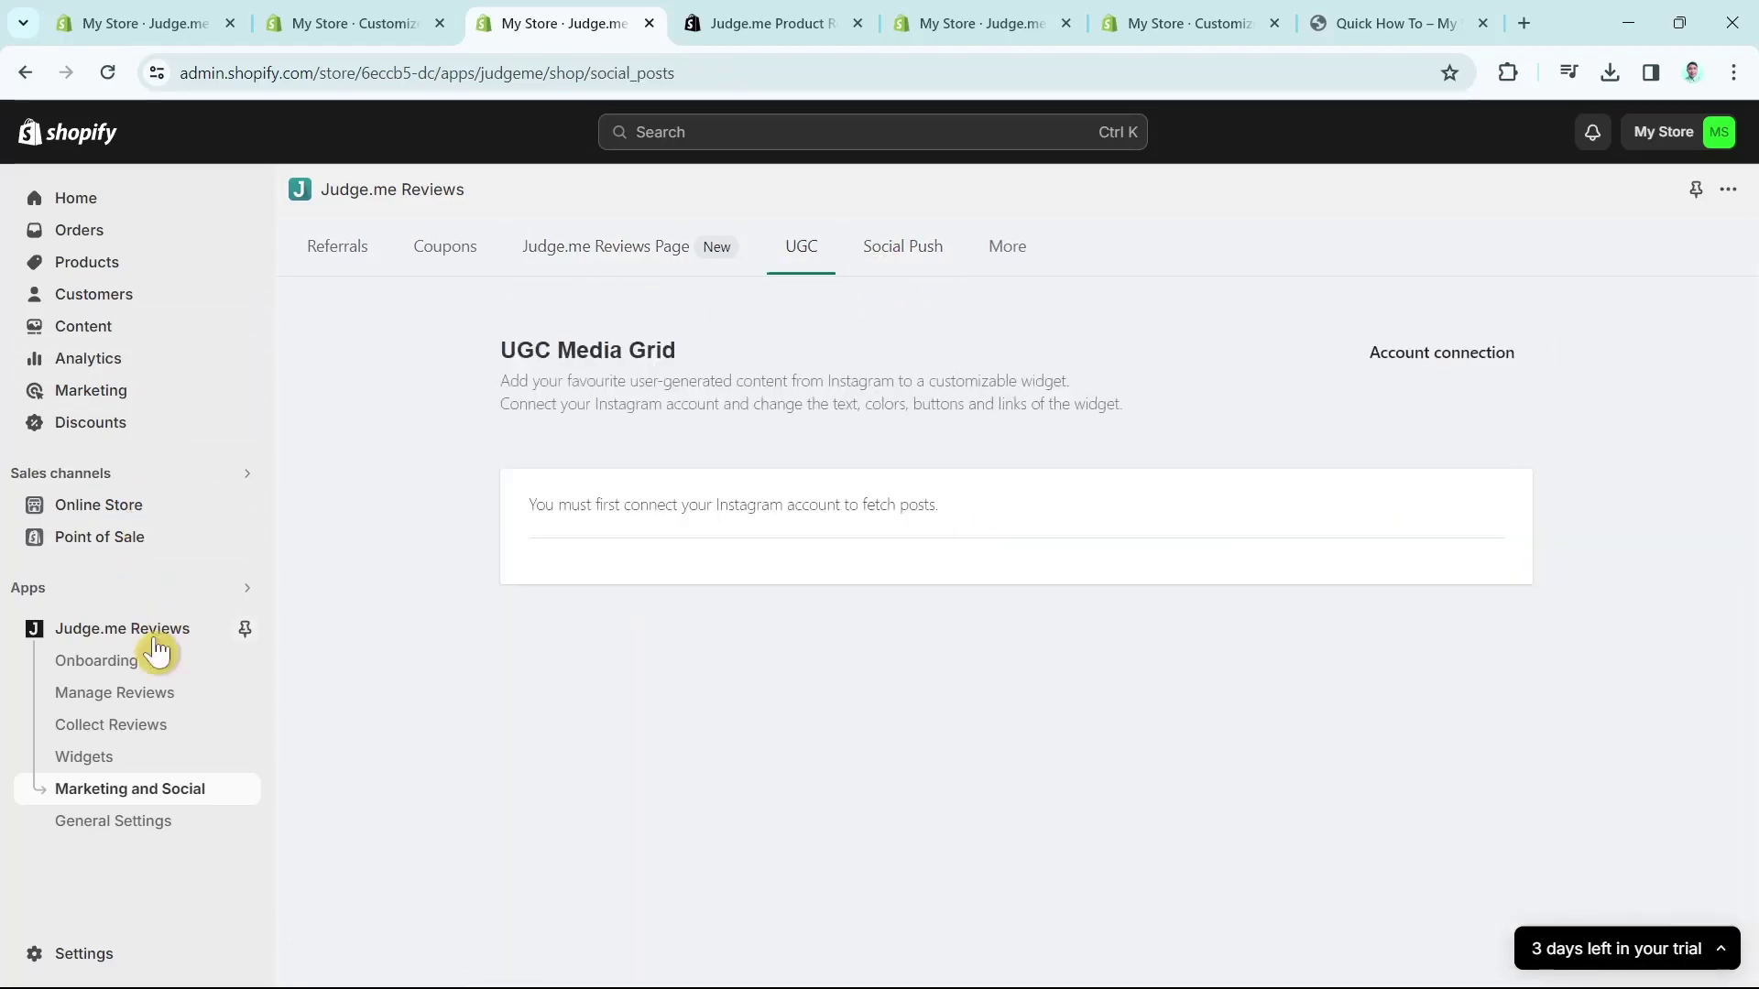
pyautogui.click(114, 834)
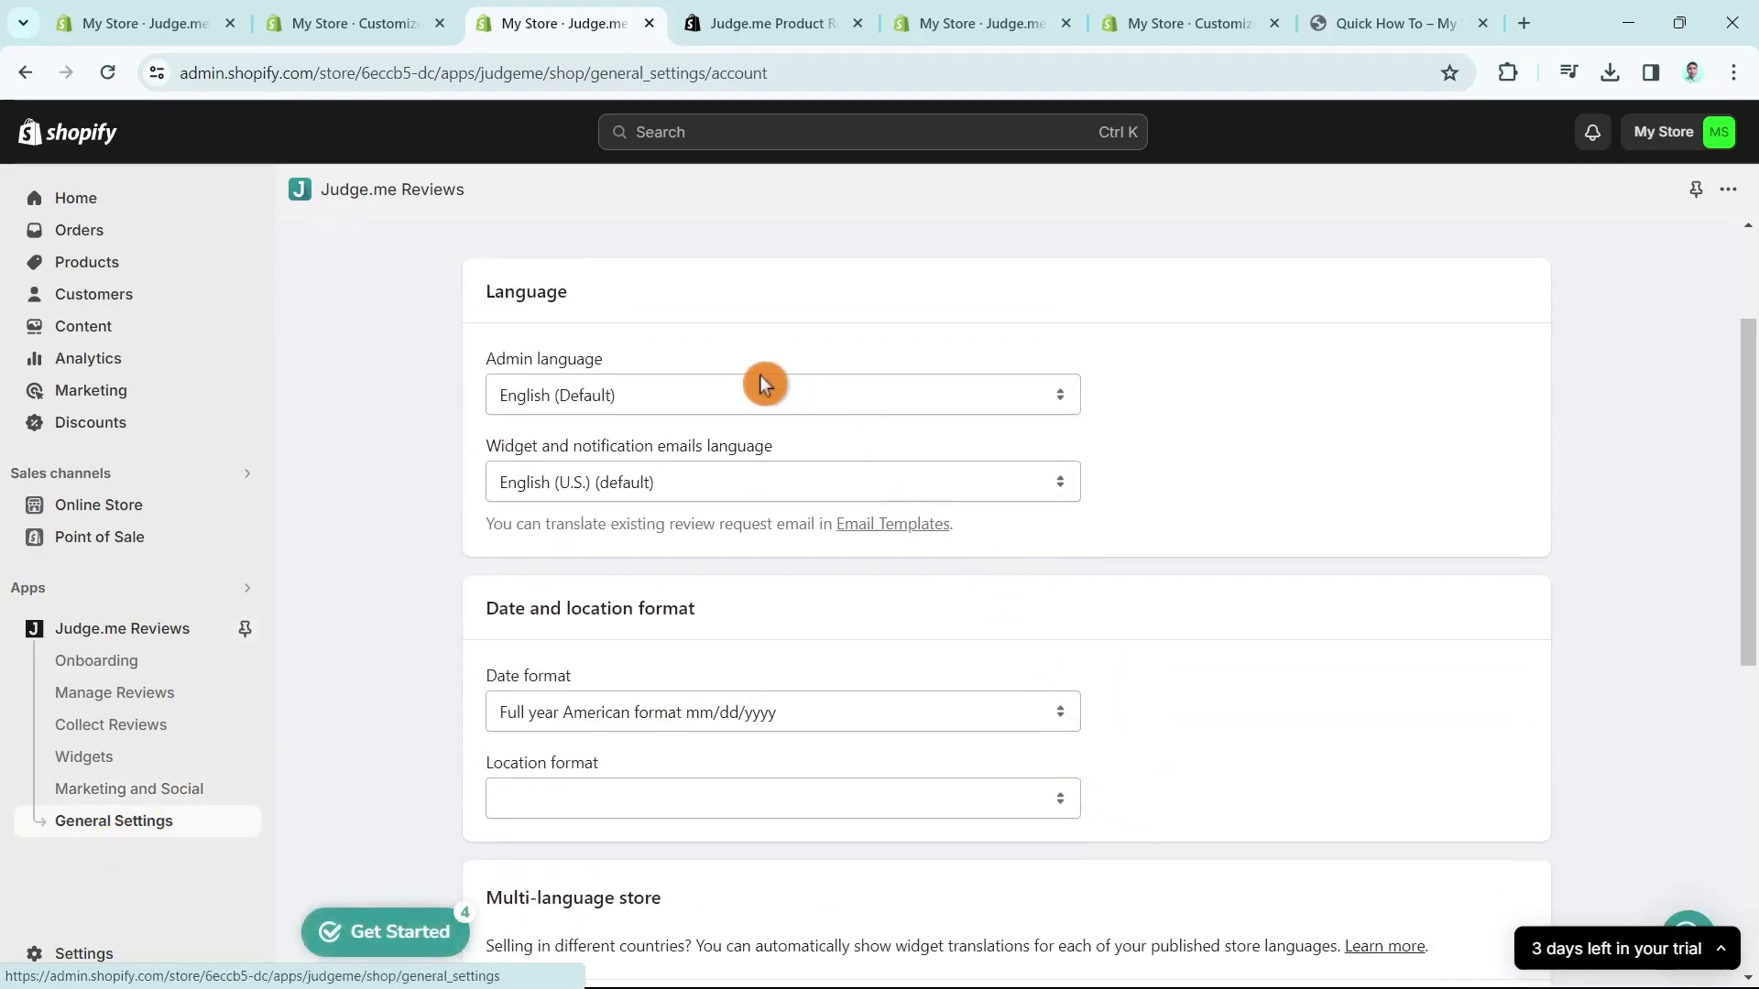
# Step: Switch to the Shopify theme editor and examine the Review Widget in the product page preview
pyautogui.click(407, 11)
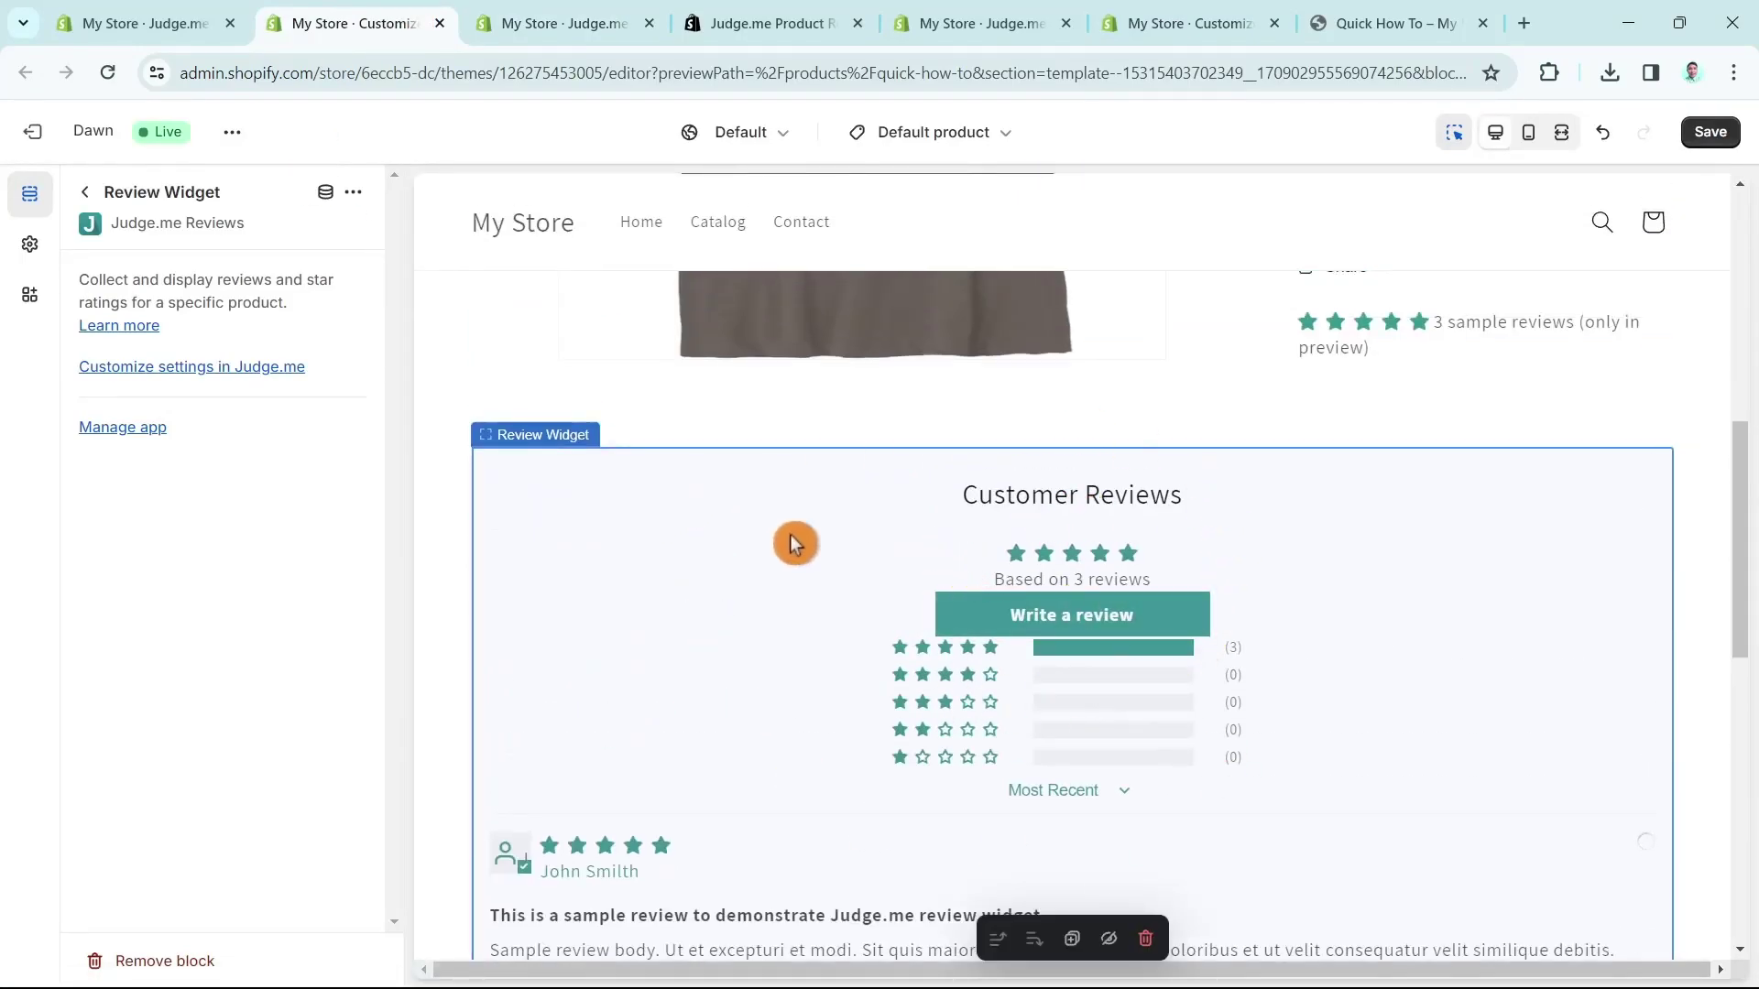
pyautogui.scroll(-4, 1369, 738)
pyautogui.scroll(-4, 1384, 731)
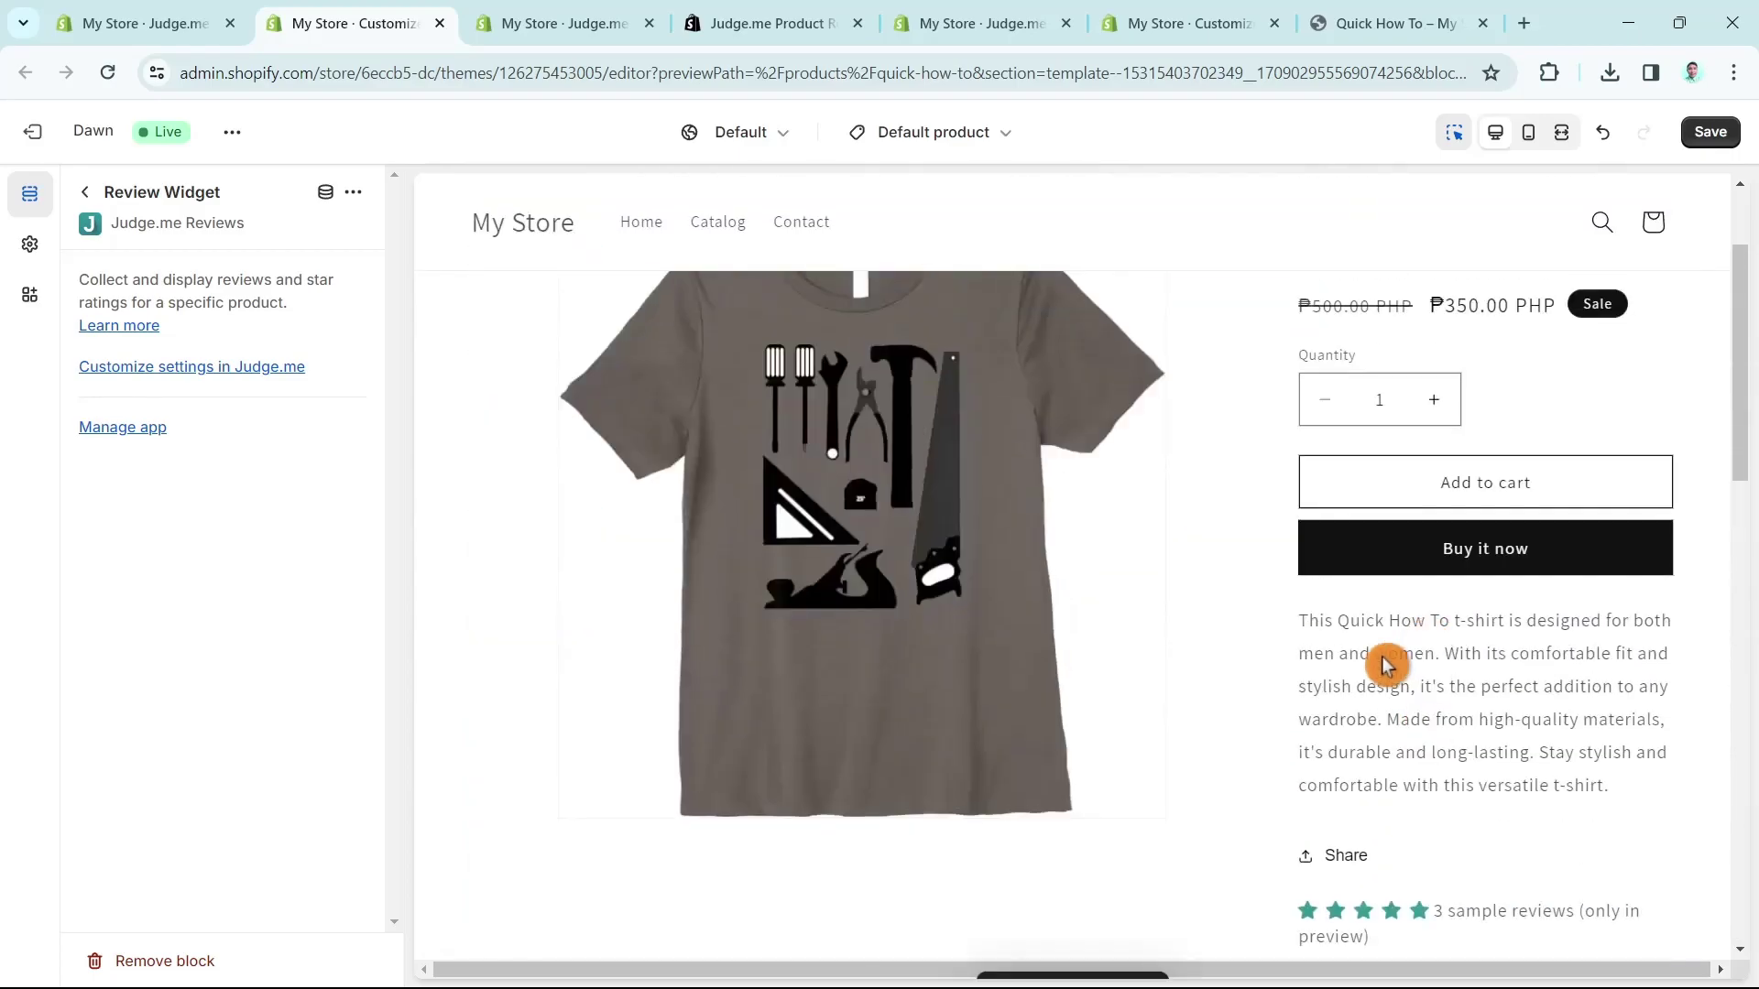
# Step: View the live store, open the Quick How To product from the catalog, and find its Customer Reviews section
pyautogui.click(235, 135)
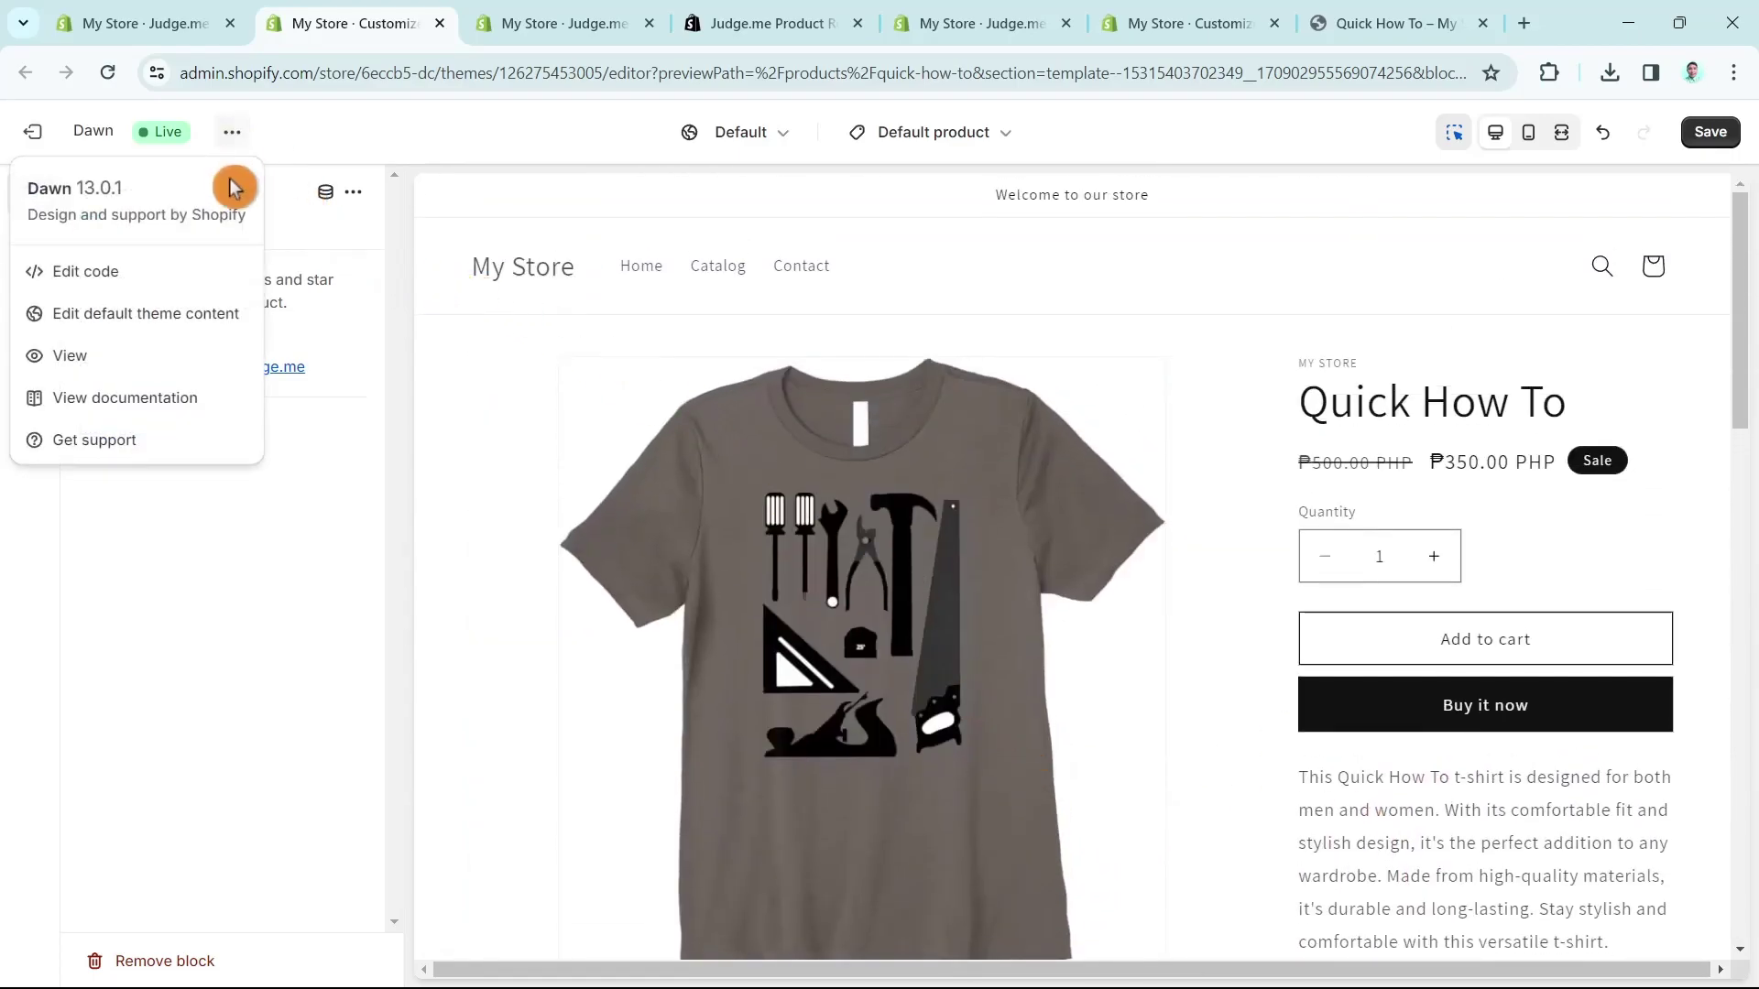
pyautogui.click(152, 352)
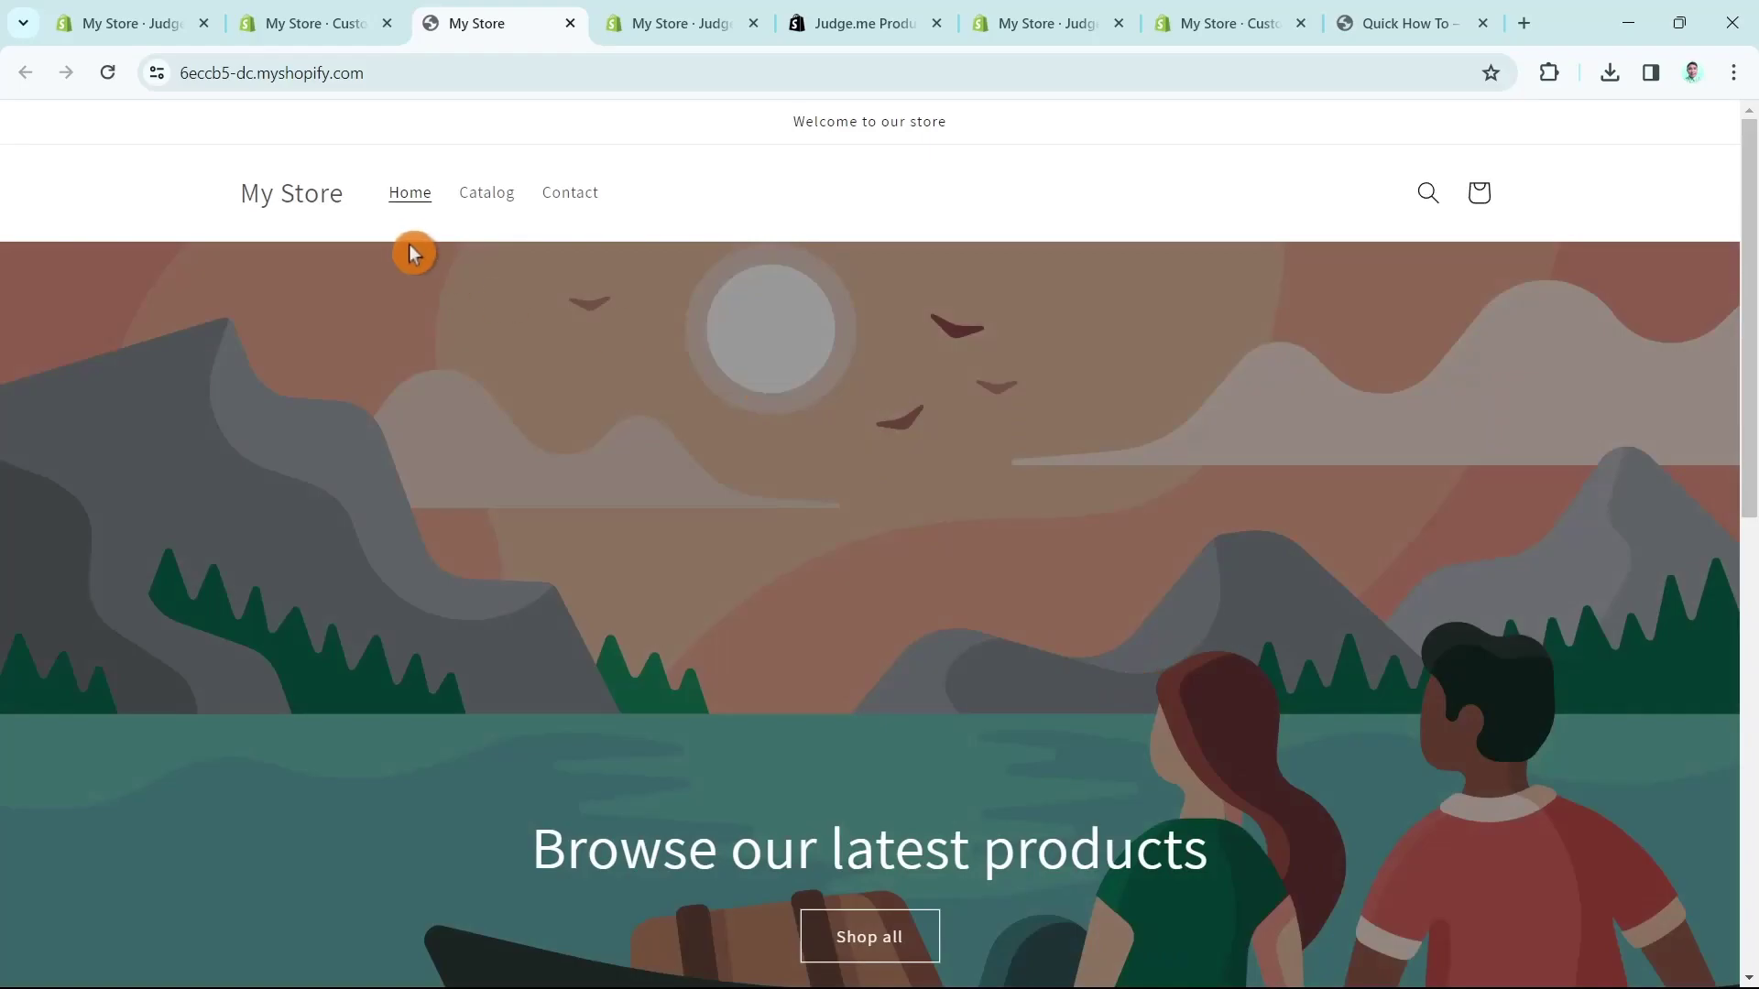
pyautogui.click(475, 200)
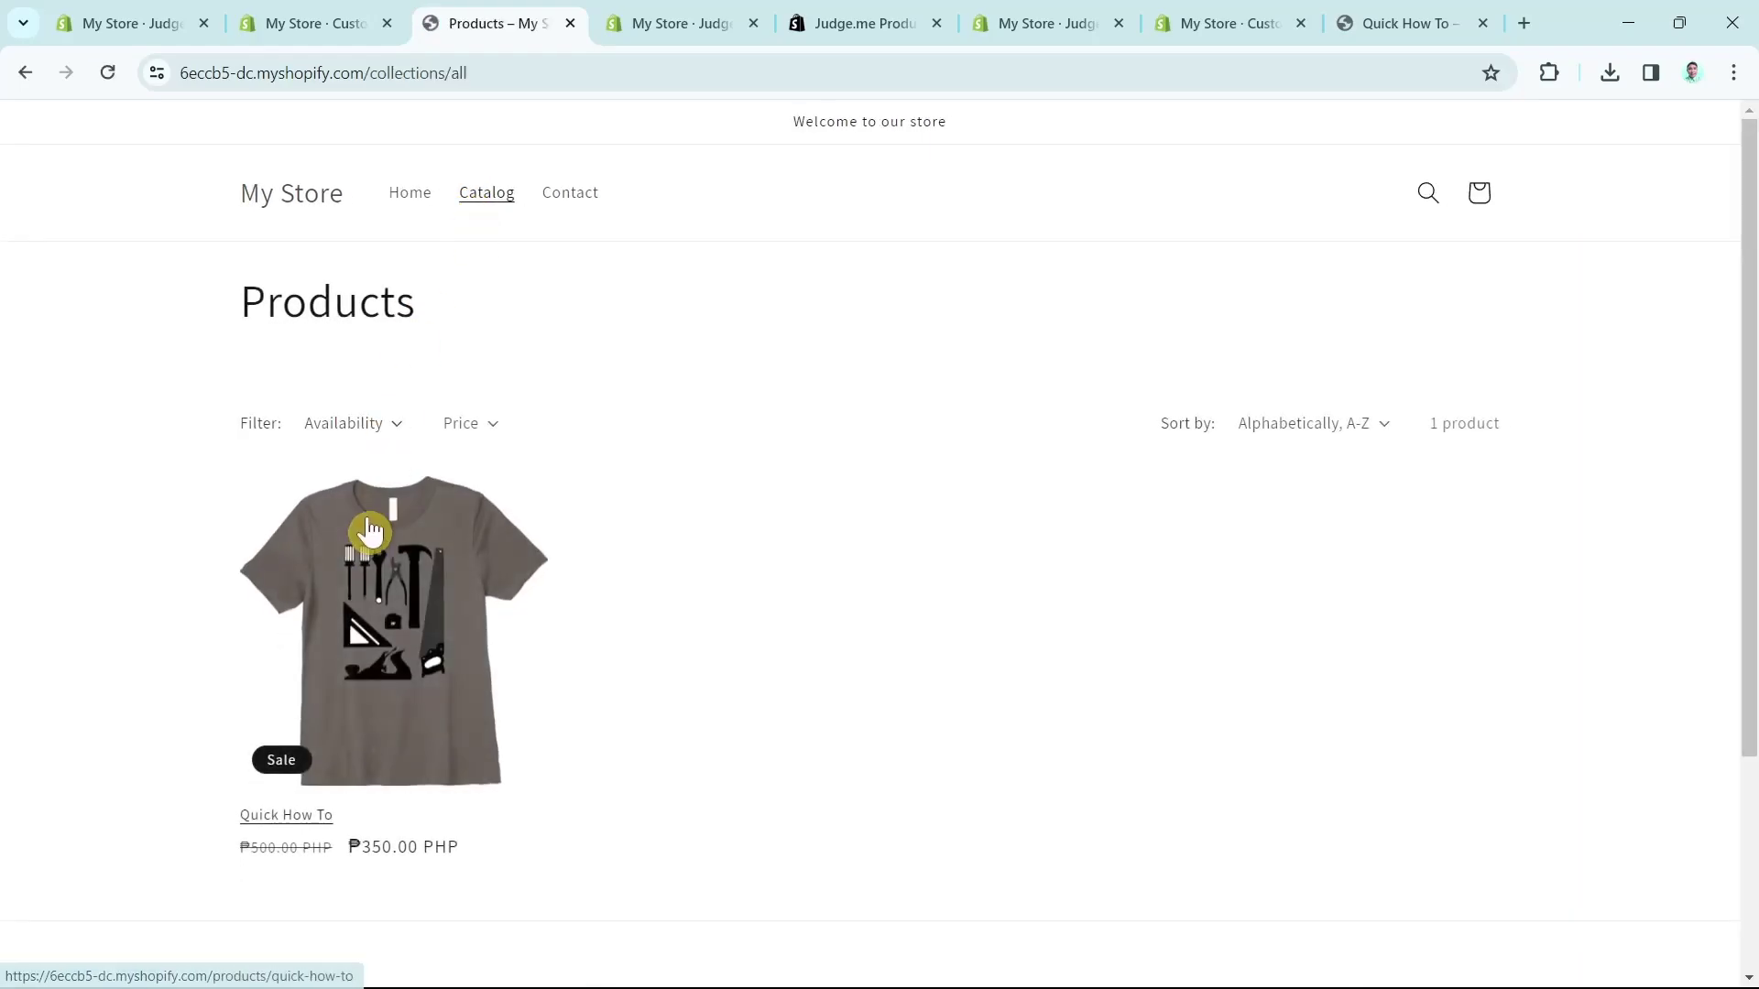
pyautogui.click(371, 529)
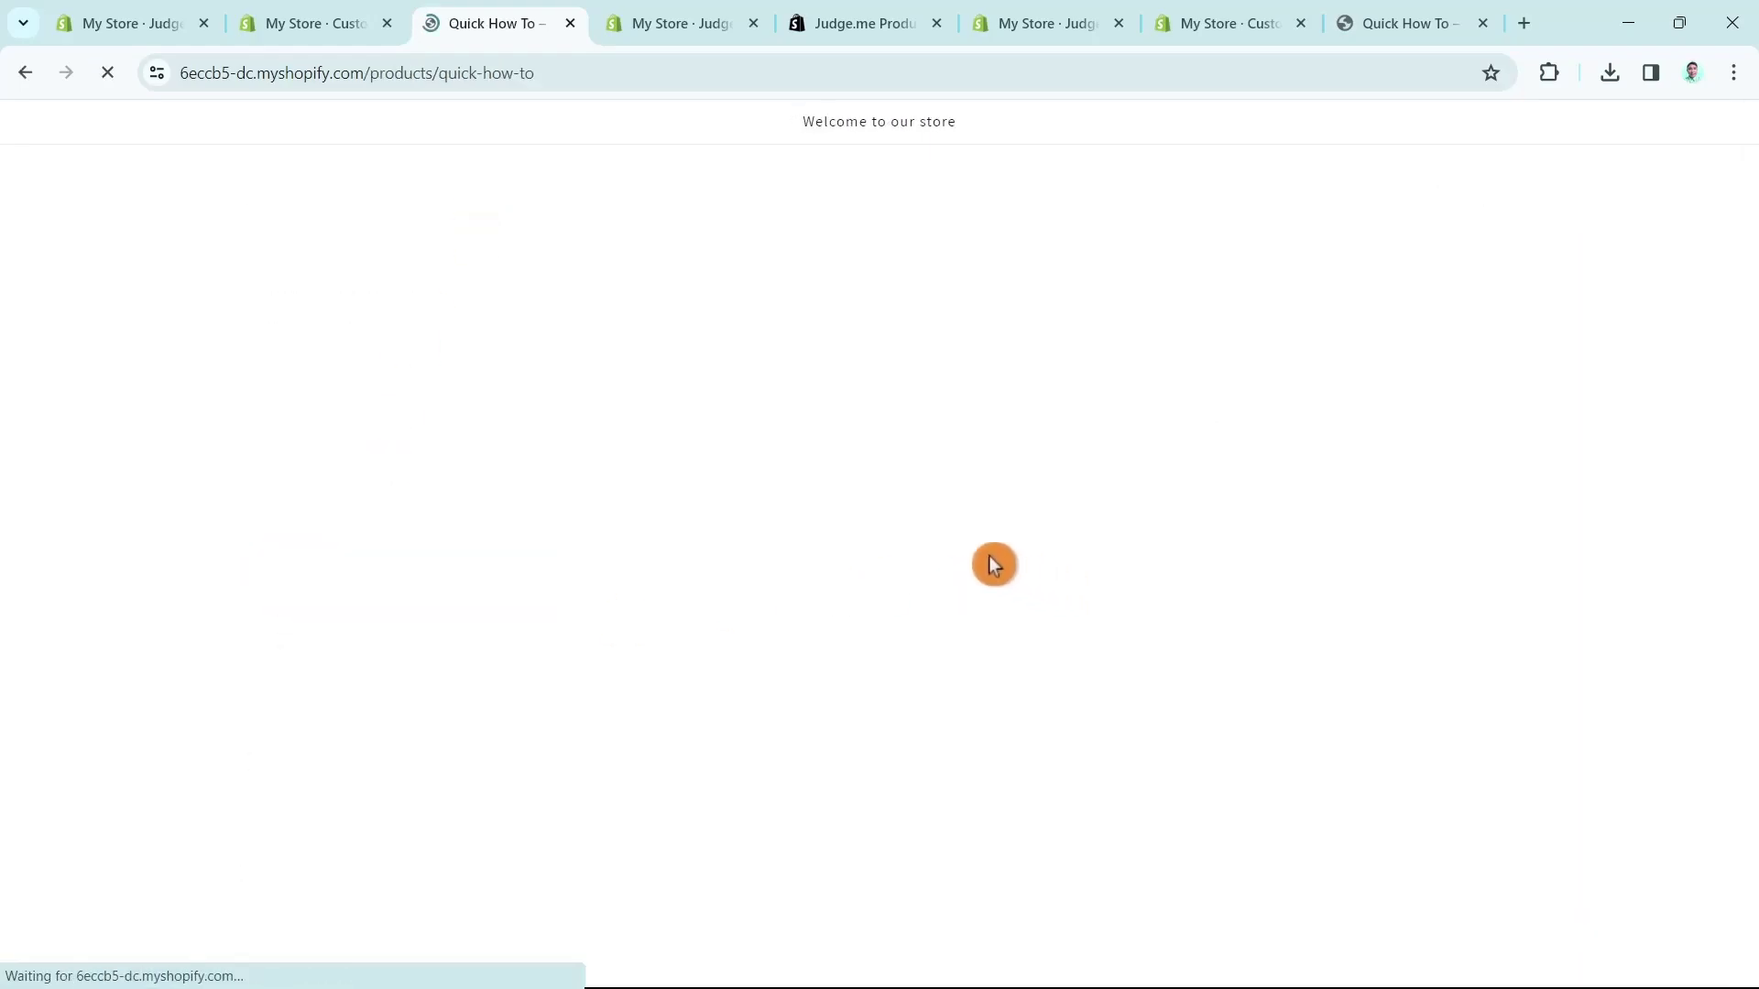
pyautogui.scroll(-6, 1180, 656)
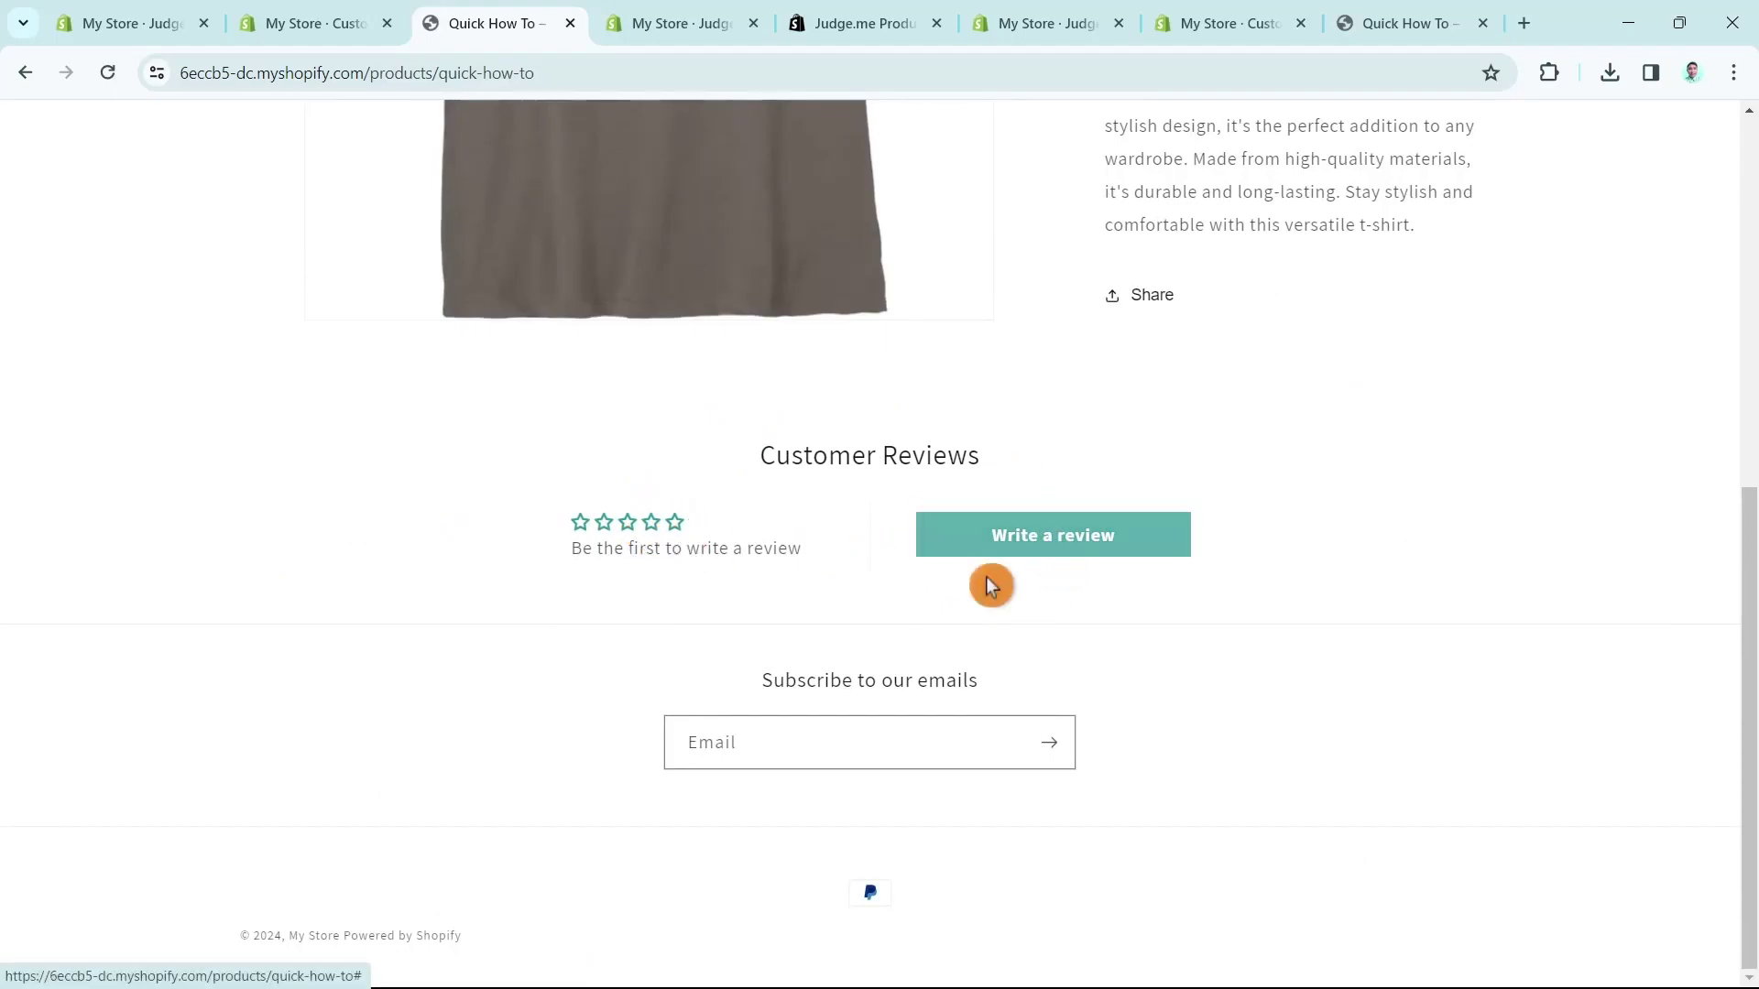
# Step: Start a five-star review titled "Thank You!" with the comment "Awsome and amazing product"
pyautogui.click(1070, 541)
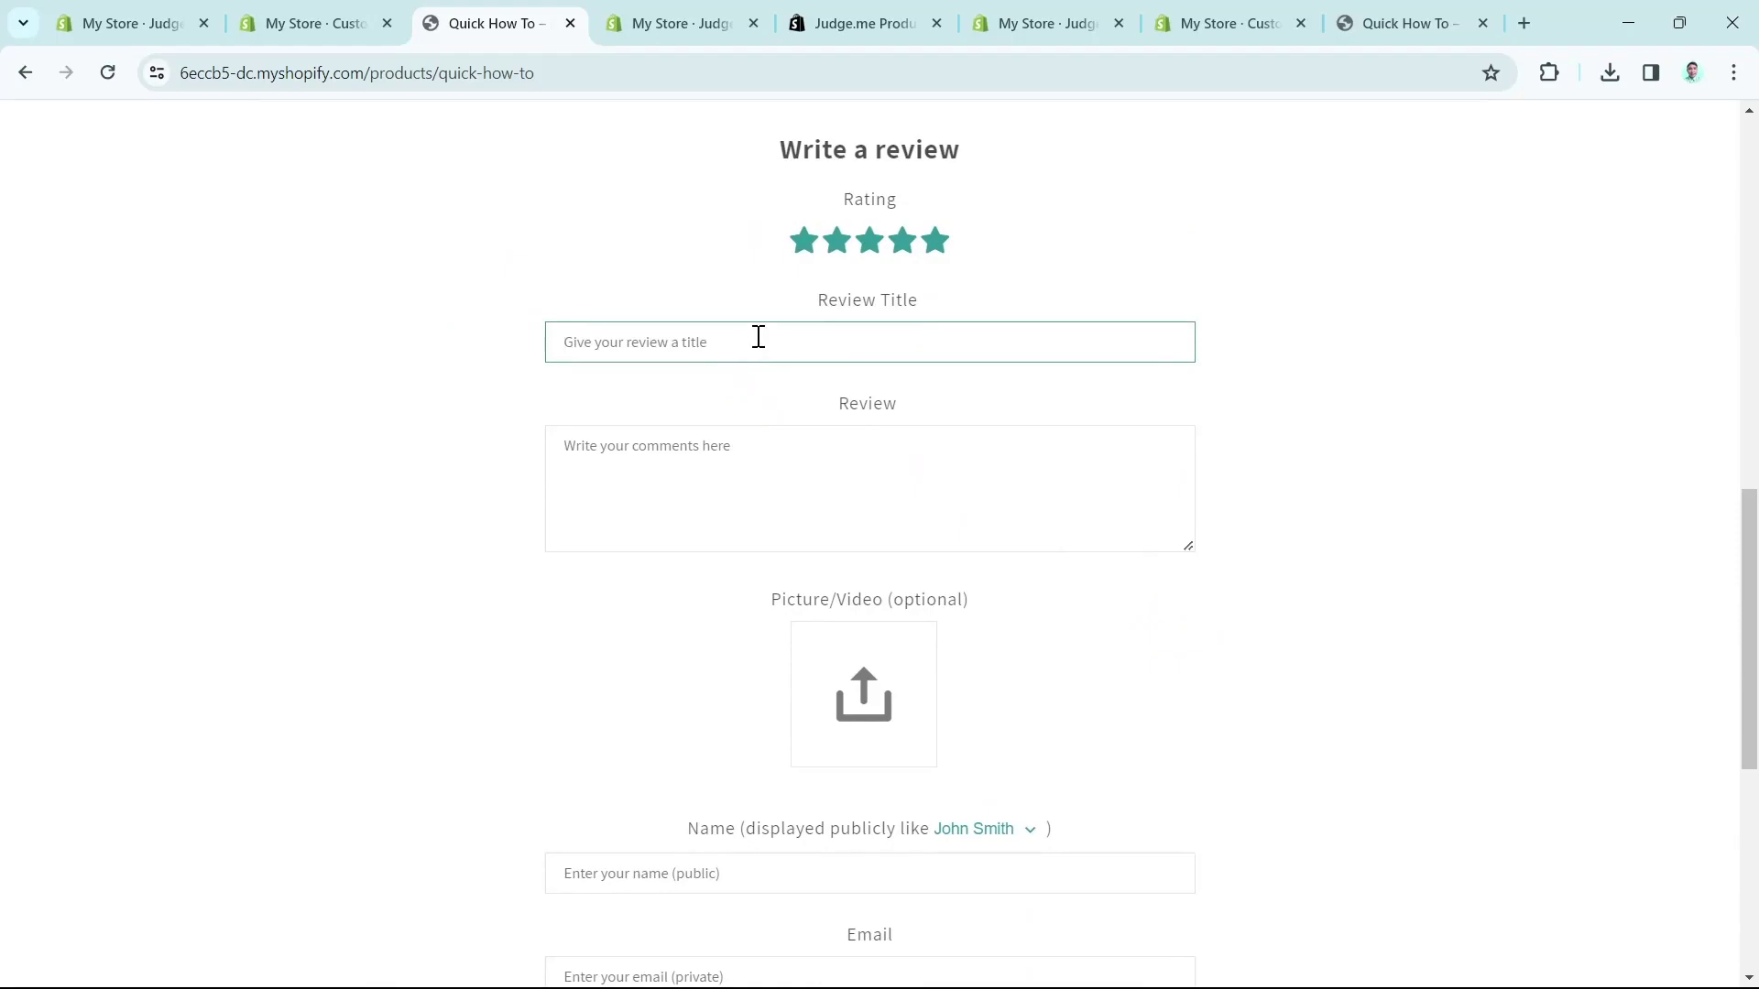
pyautogui.write('Thank You!')
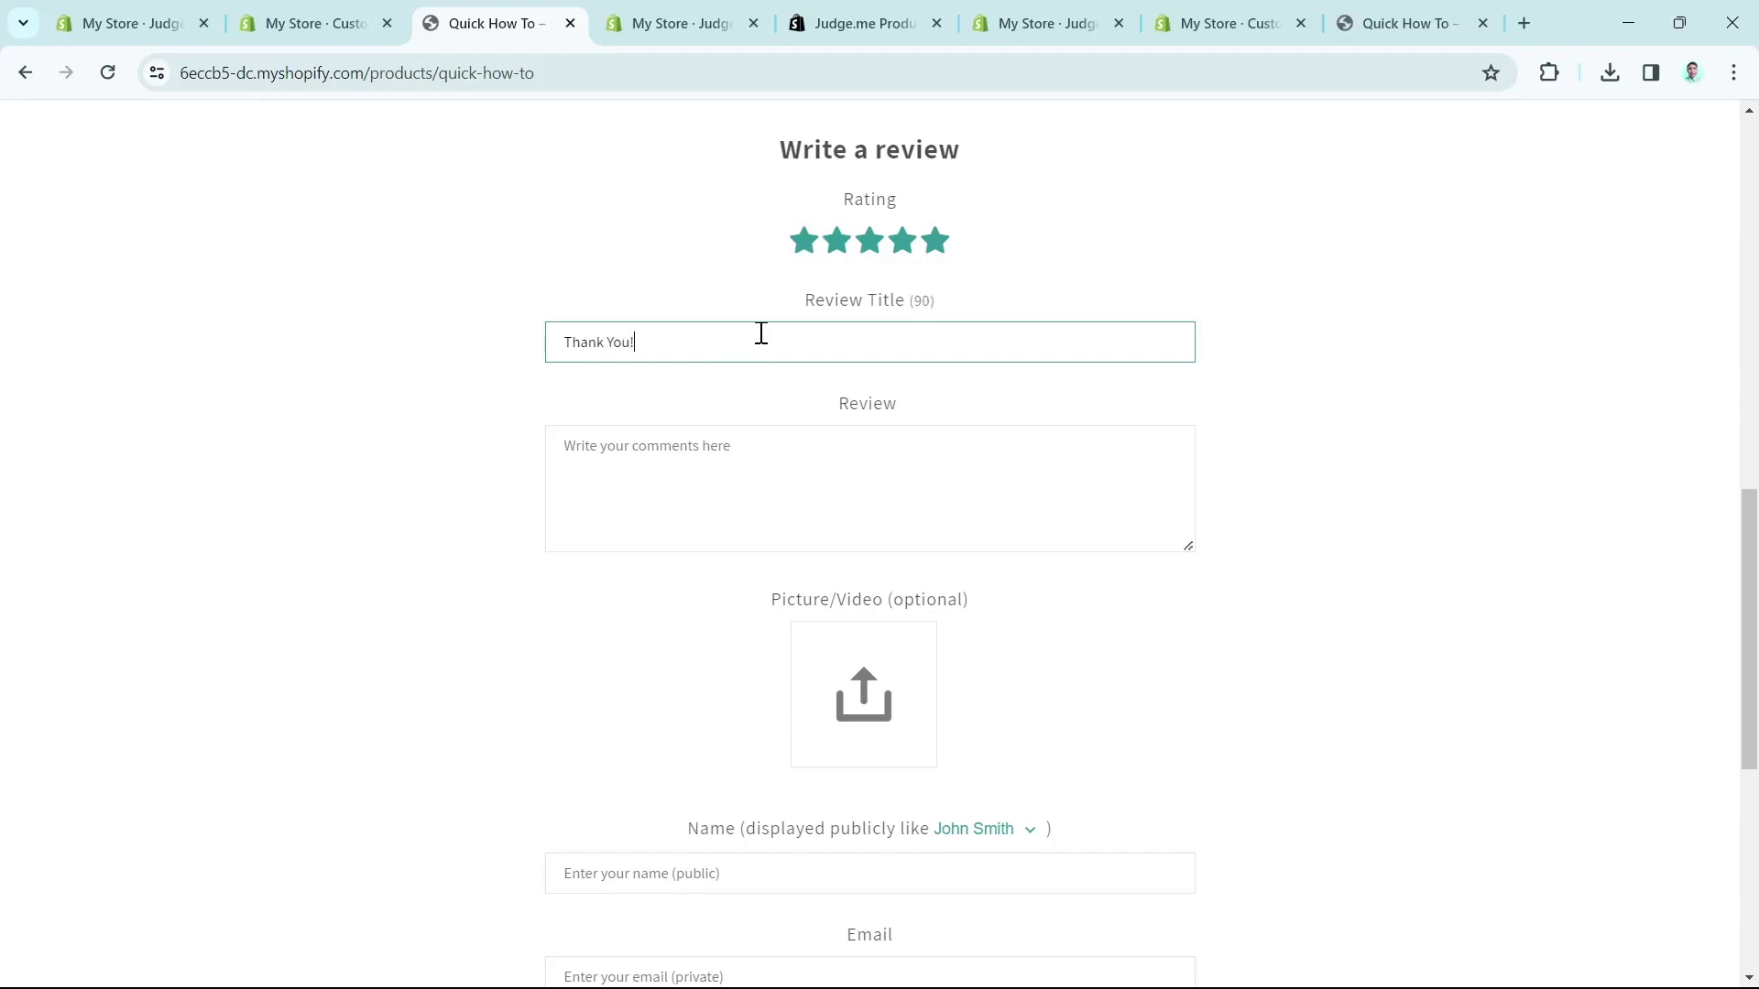
pyautogui.click(793, 483)
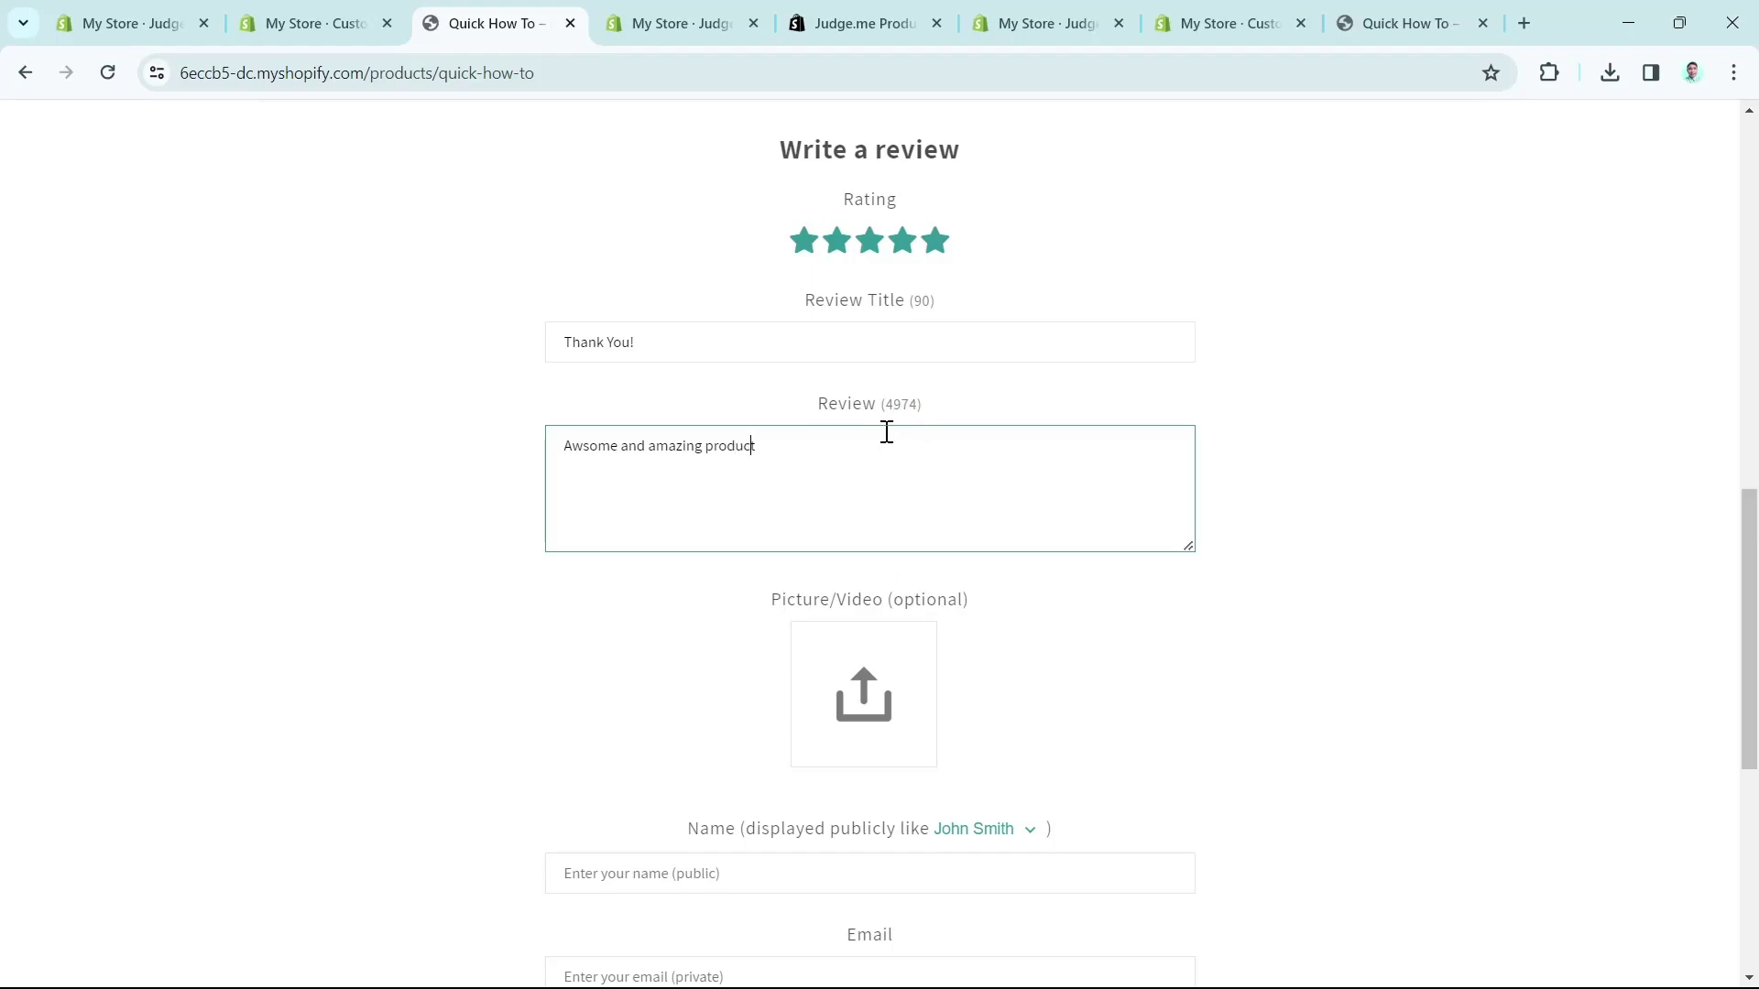
# Step: Attach the downloaded picture of the tool-print t-shirt to the review
pyautogui.click(872, 712)
pyautogui.click(815, 373)
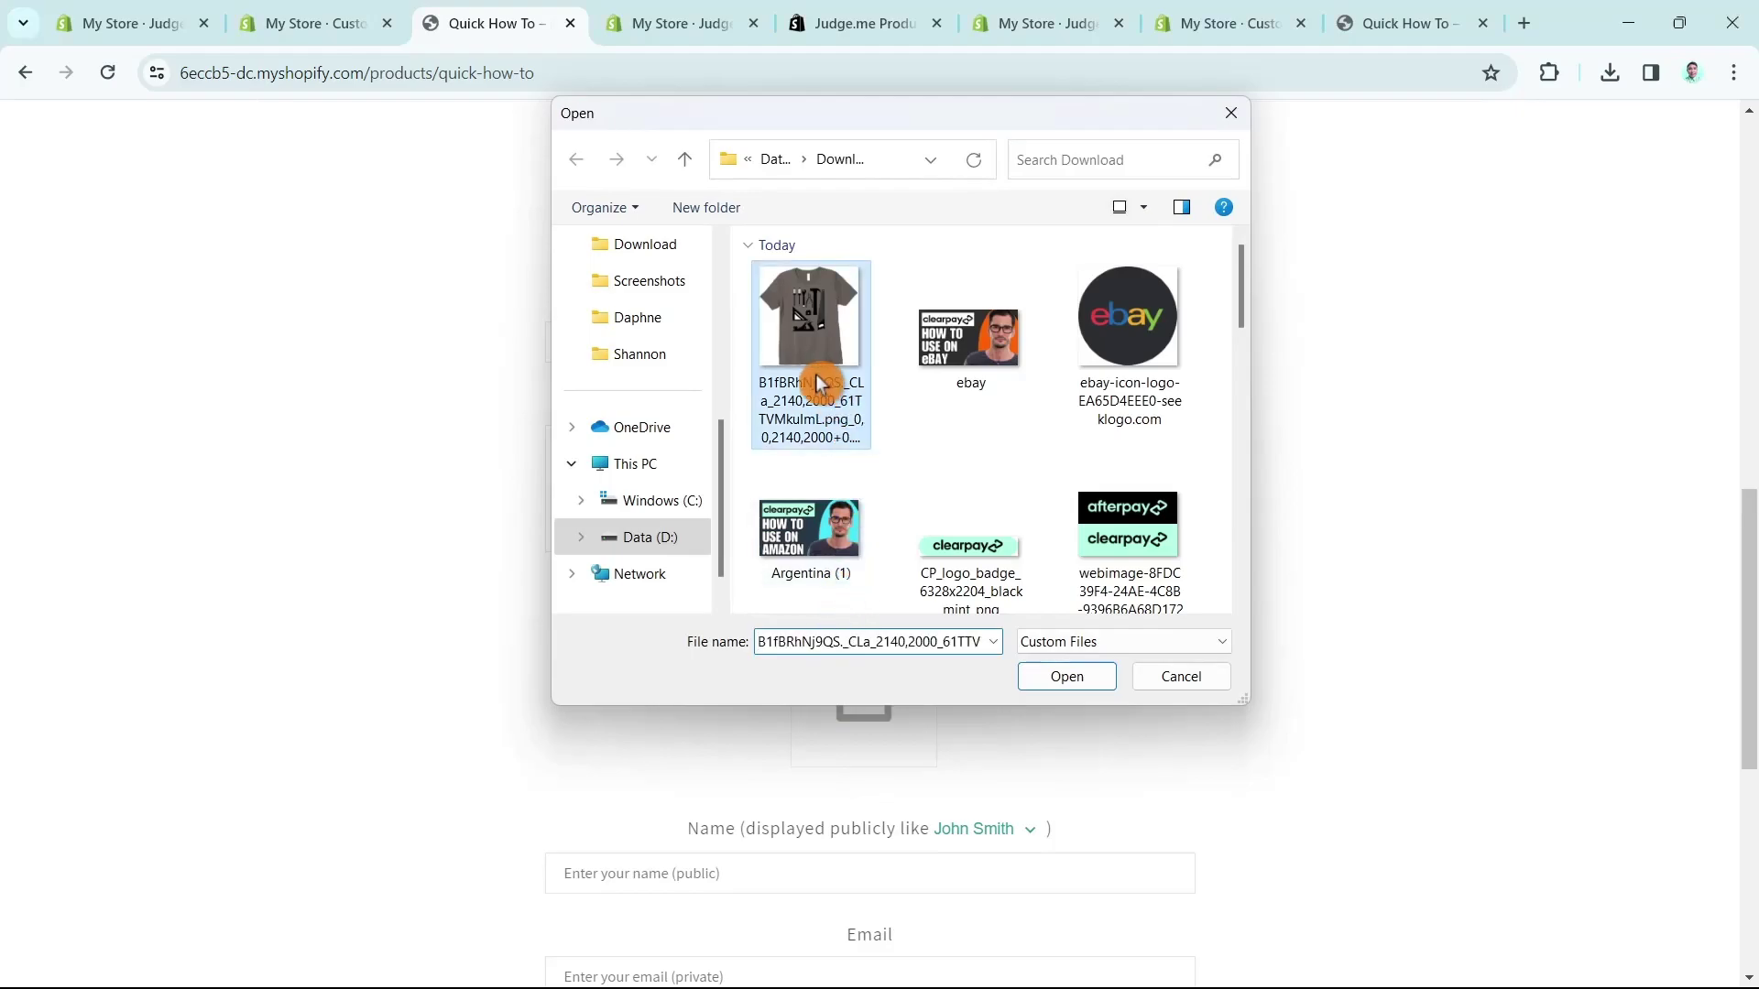
pyautogui.doubleClick(815, 374)
pyautogui.scroll(-4, 1146, 742)
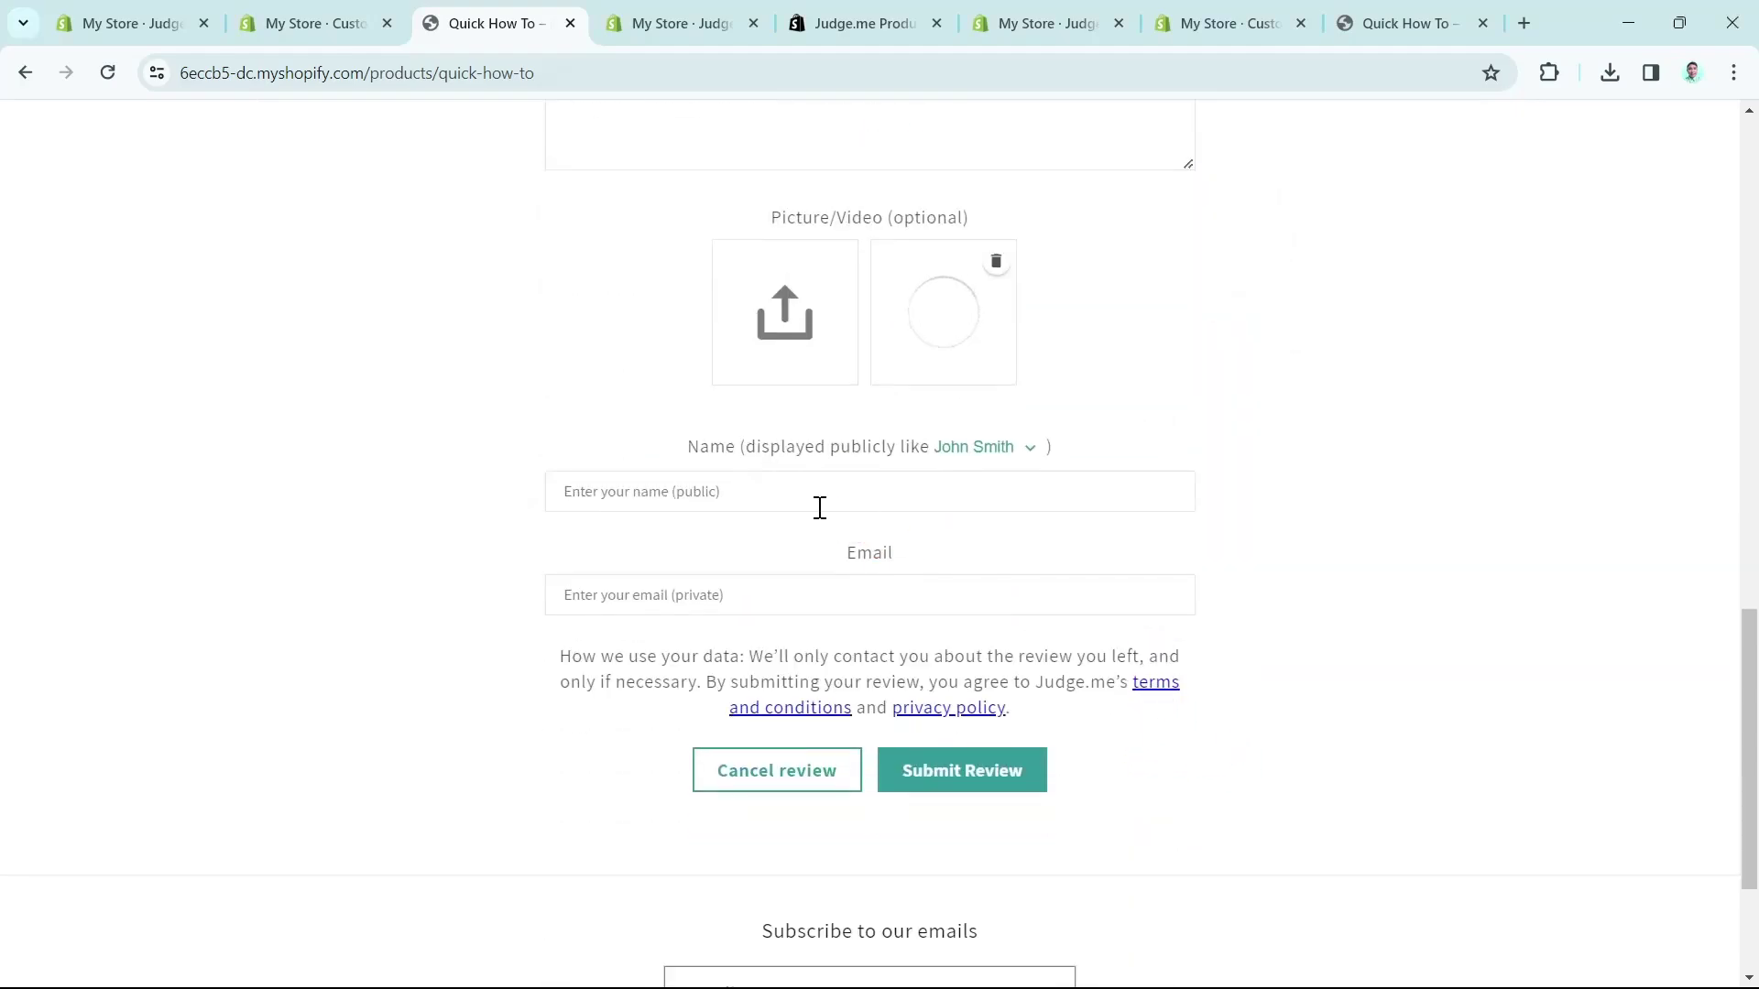
# Step: Enter the reviewer's public name, check the filled-in review form, and try to submit the review
pyautogui.click(728, 490)
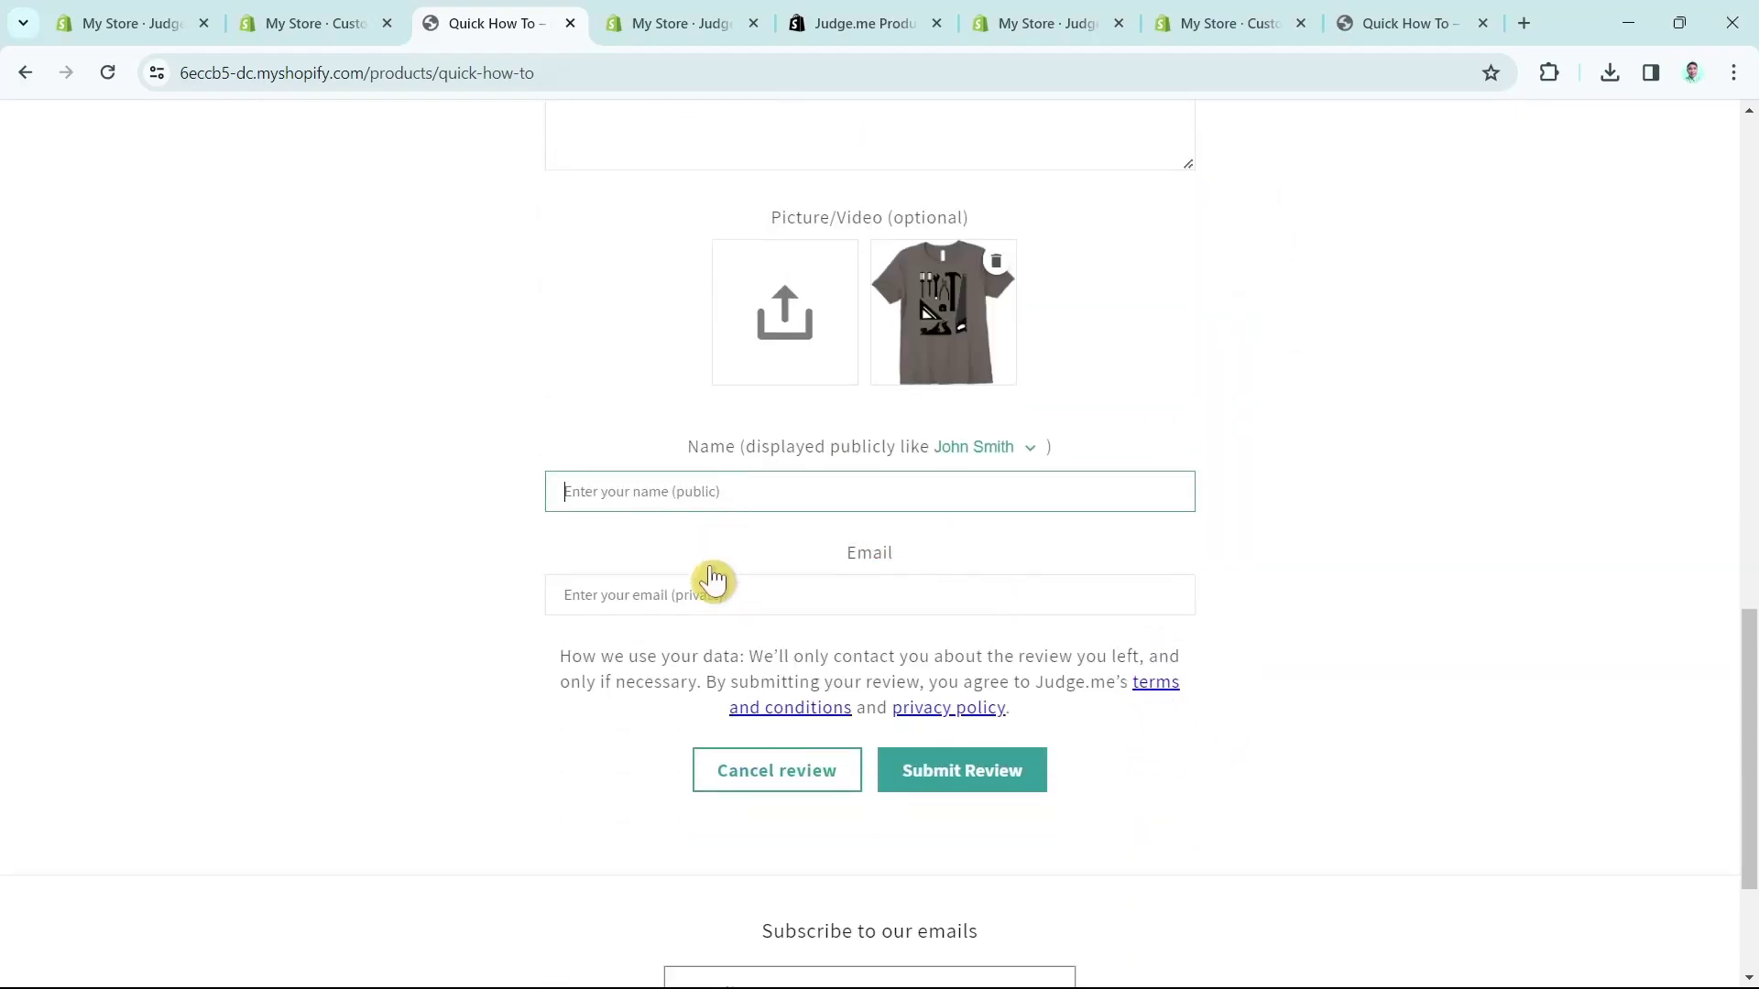
pyautogui.click(736, 594)
pyautogui.click(770, 491)
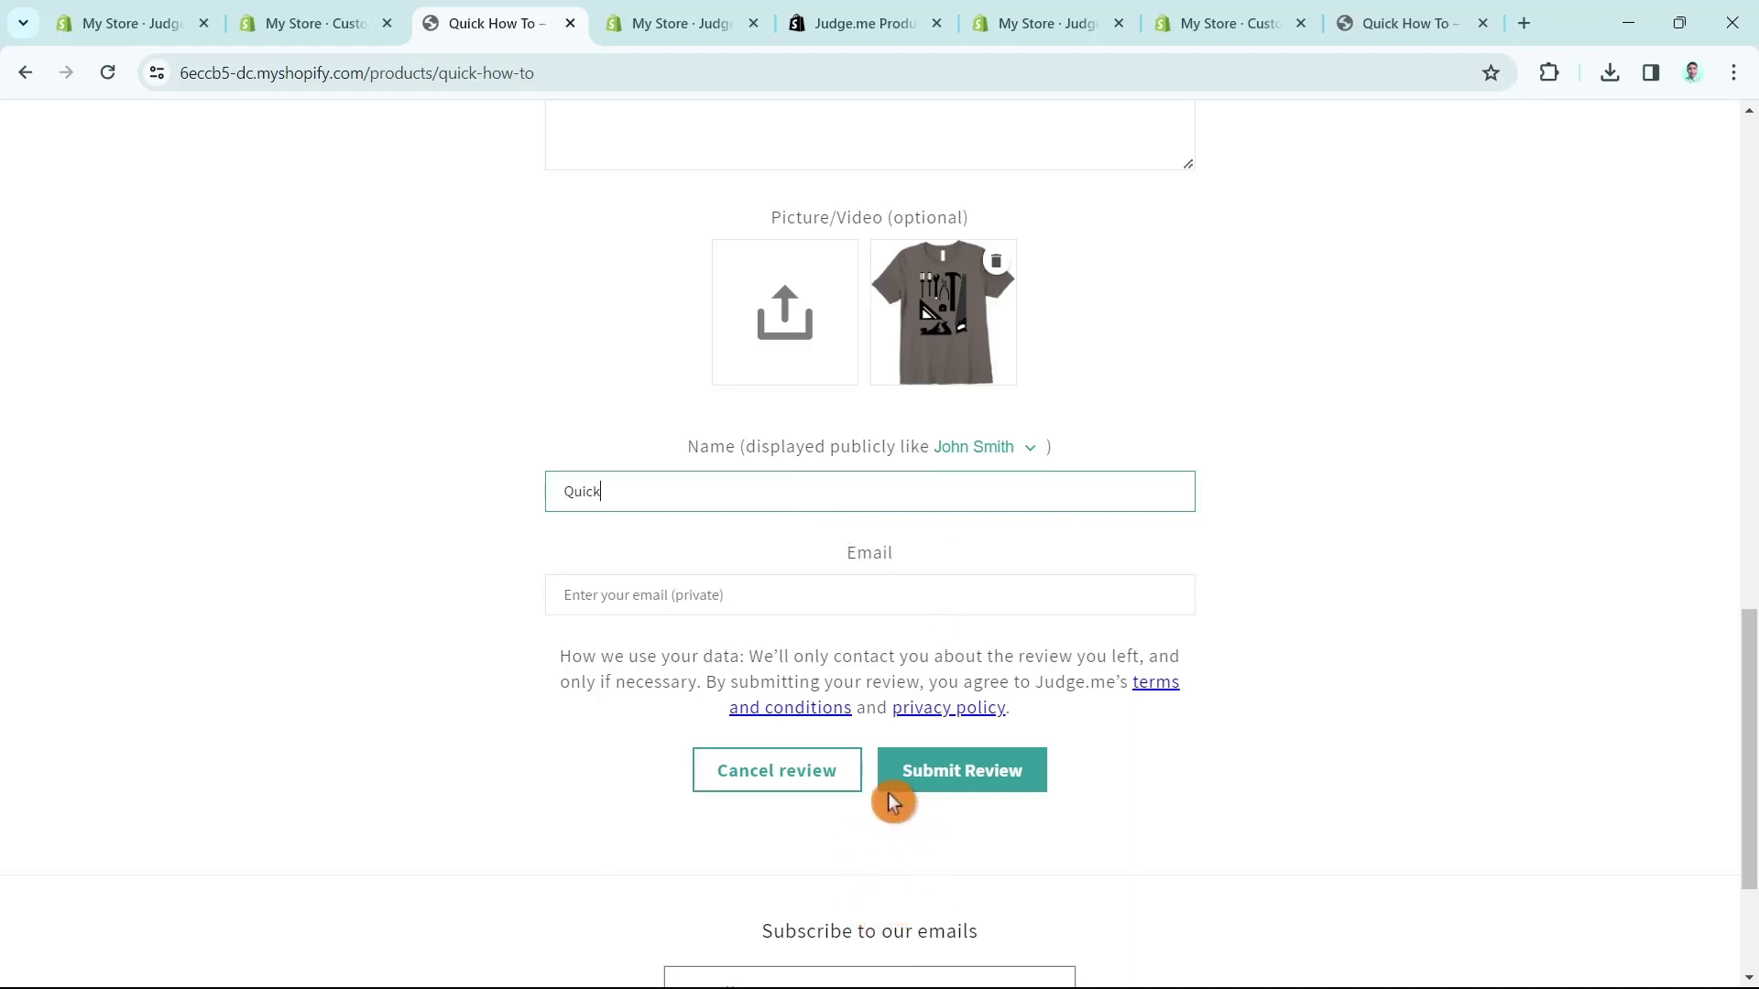
pyautogui.scroll(-2, 1217, 856)
pyautogui.scroll(8, 1140, 727)
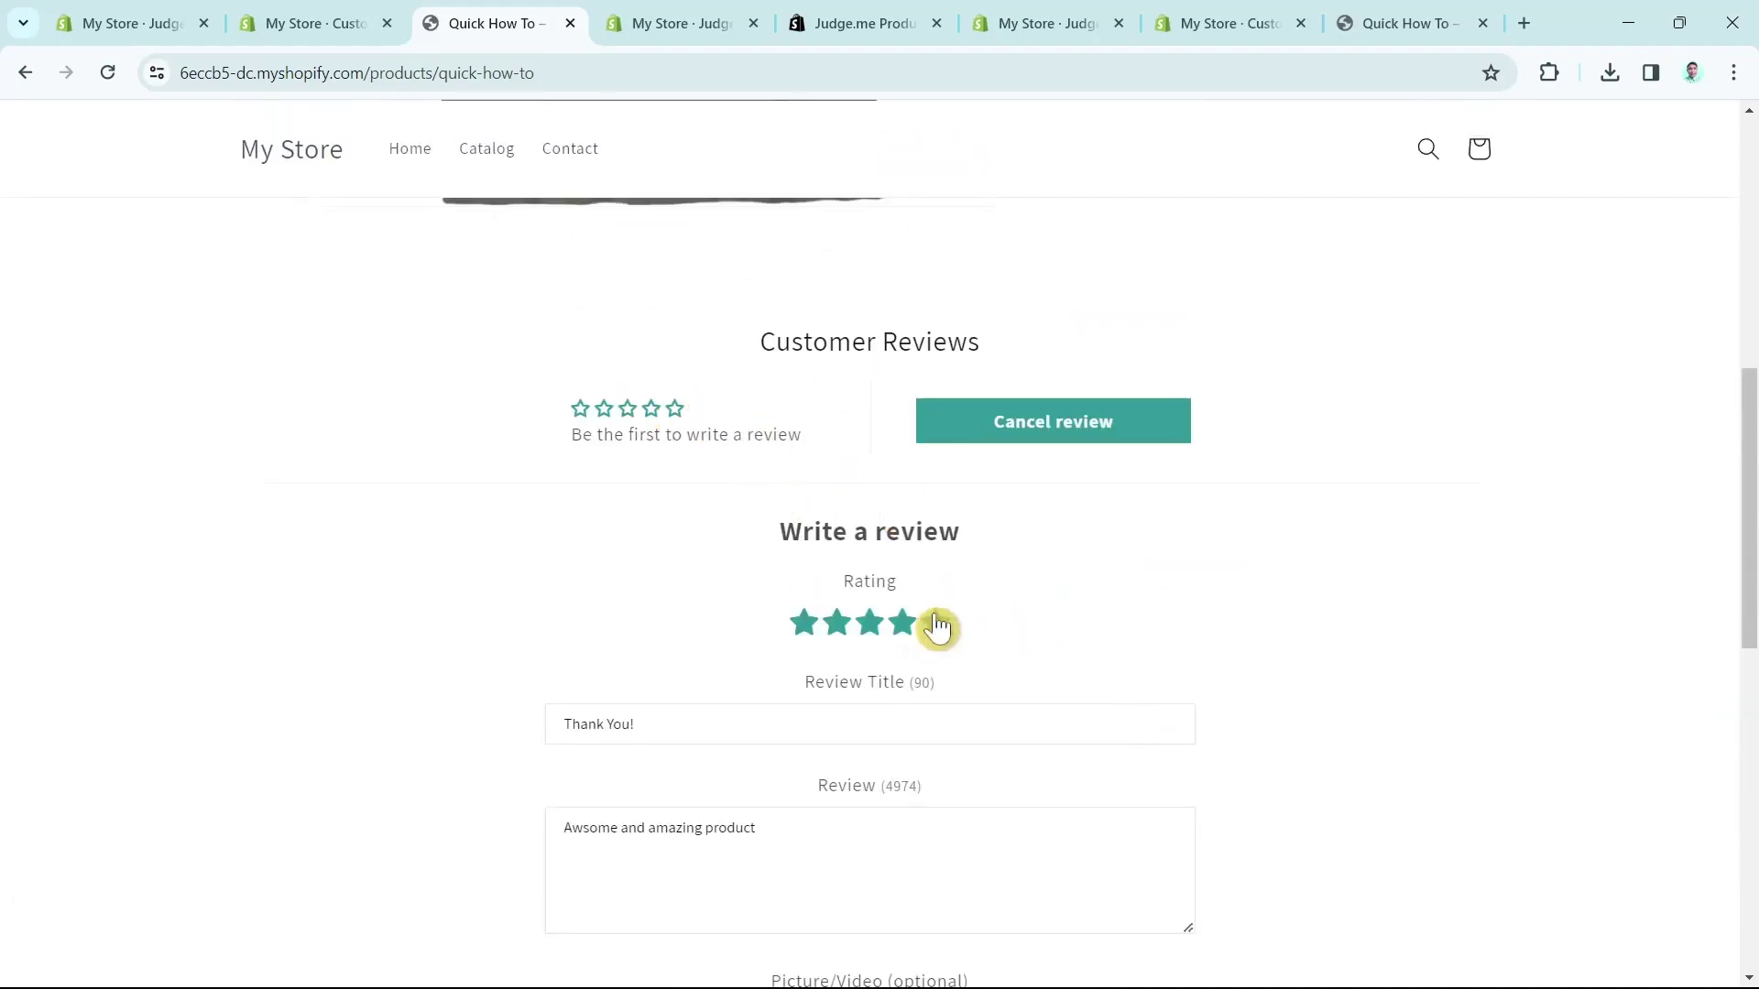
pyautogui.scroll(-10, 1151, 627)
pyautogui.click(975, 605)
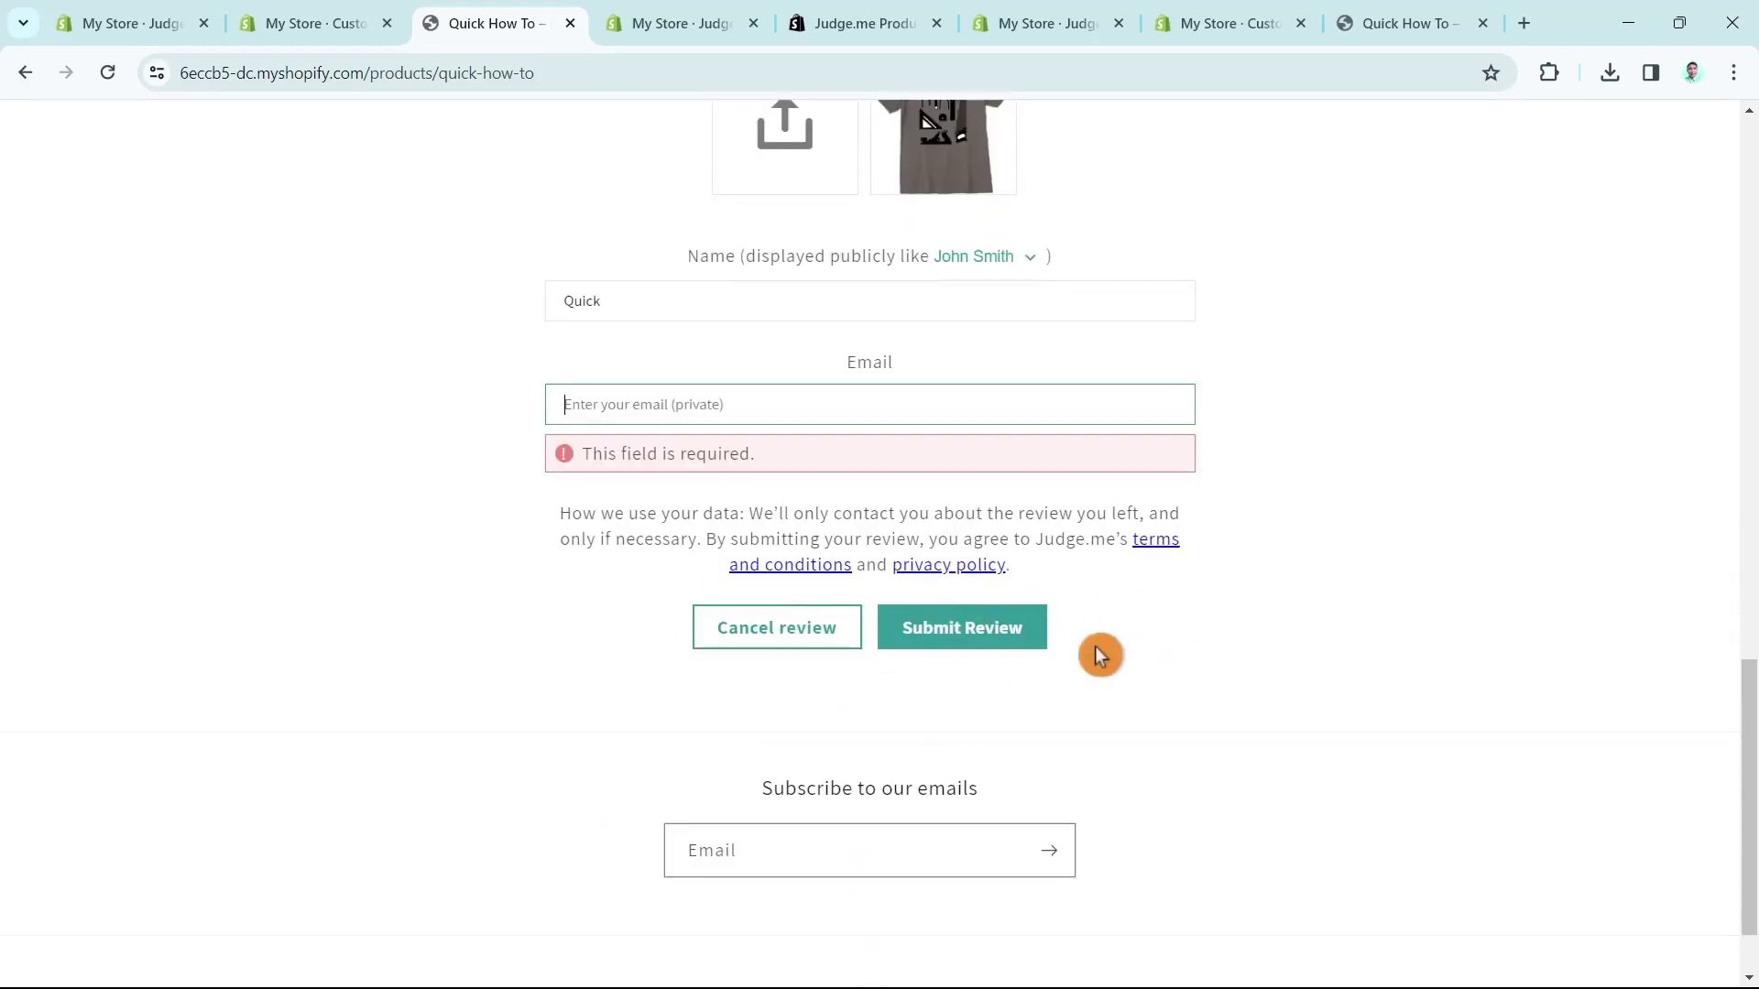
# Step: Fill in the reviewer's email with the saved address suggestion and submit the review
pyautogui.click(724, 404)
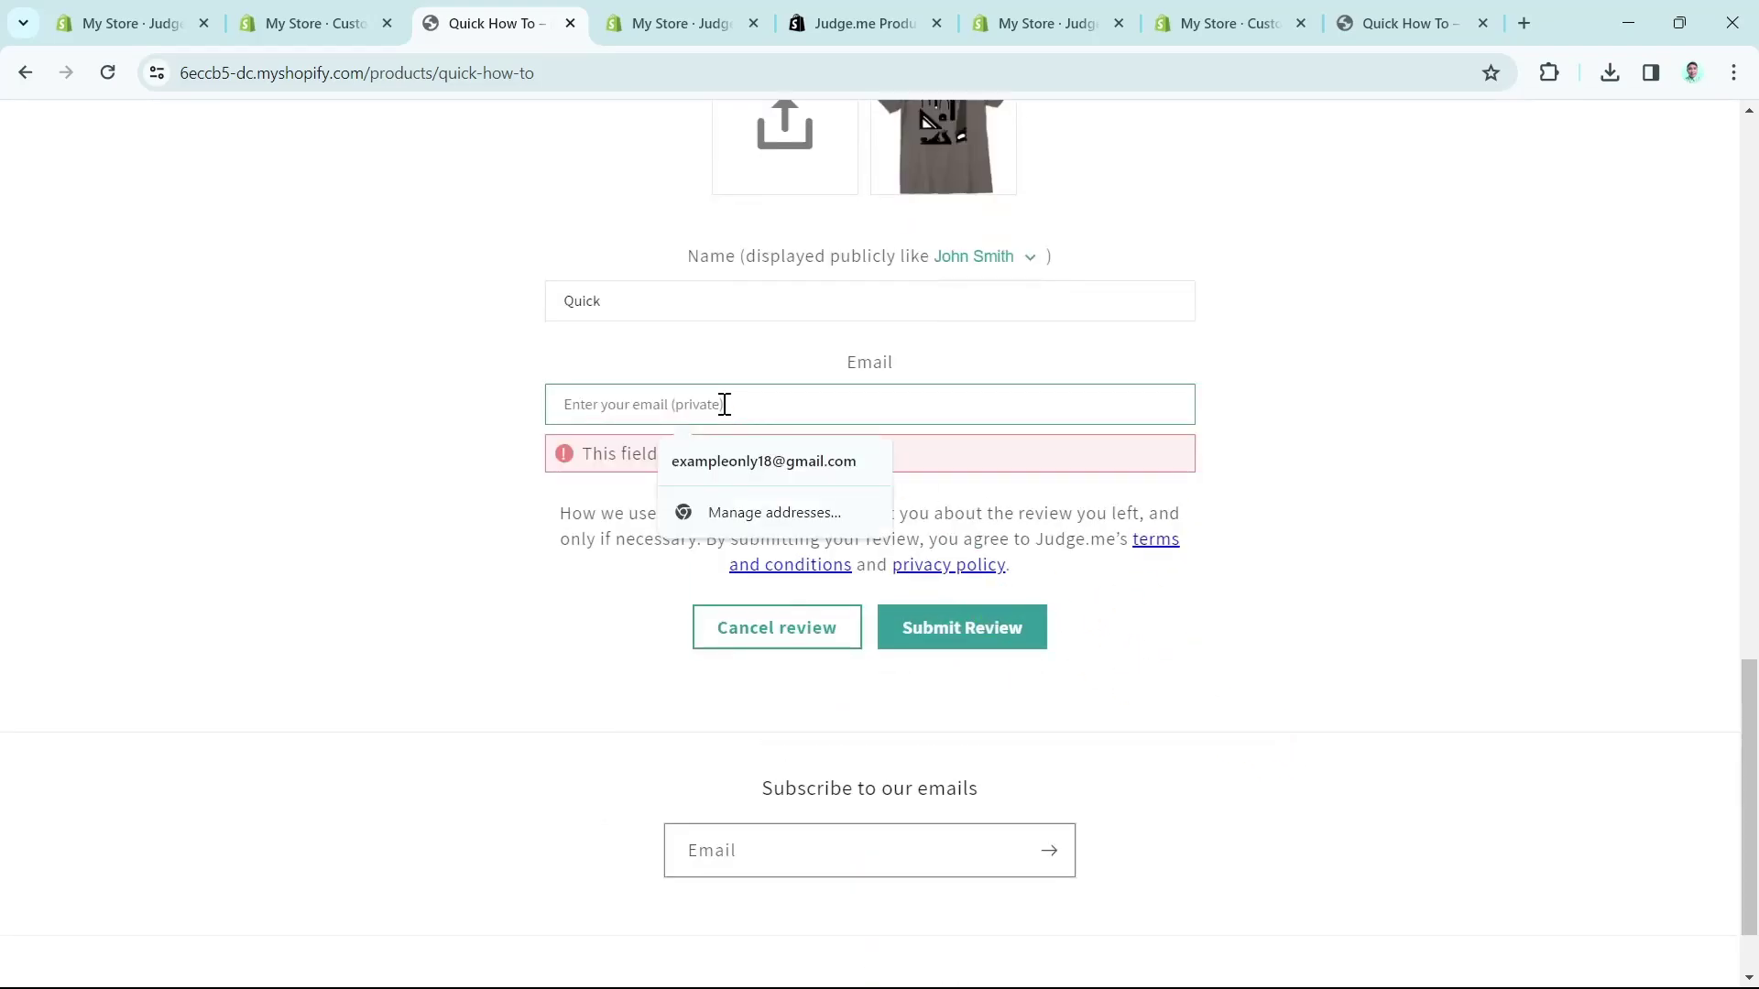
pyautogui.click(737, 460)
pyautogui.click(974, 591)
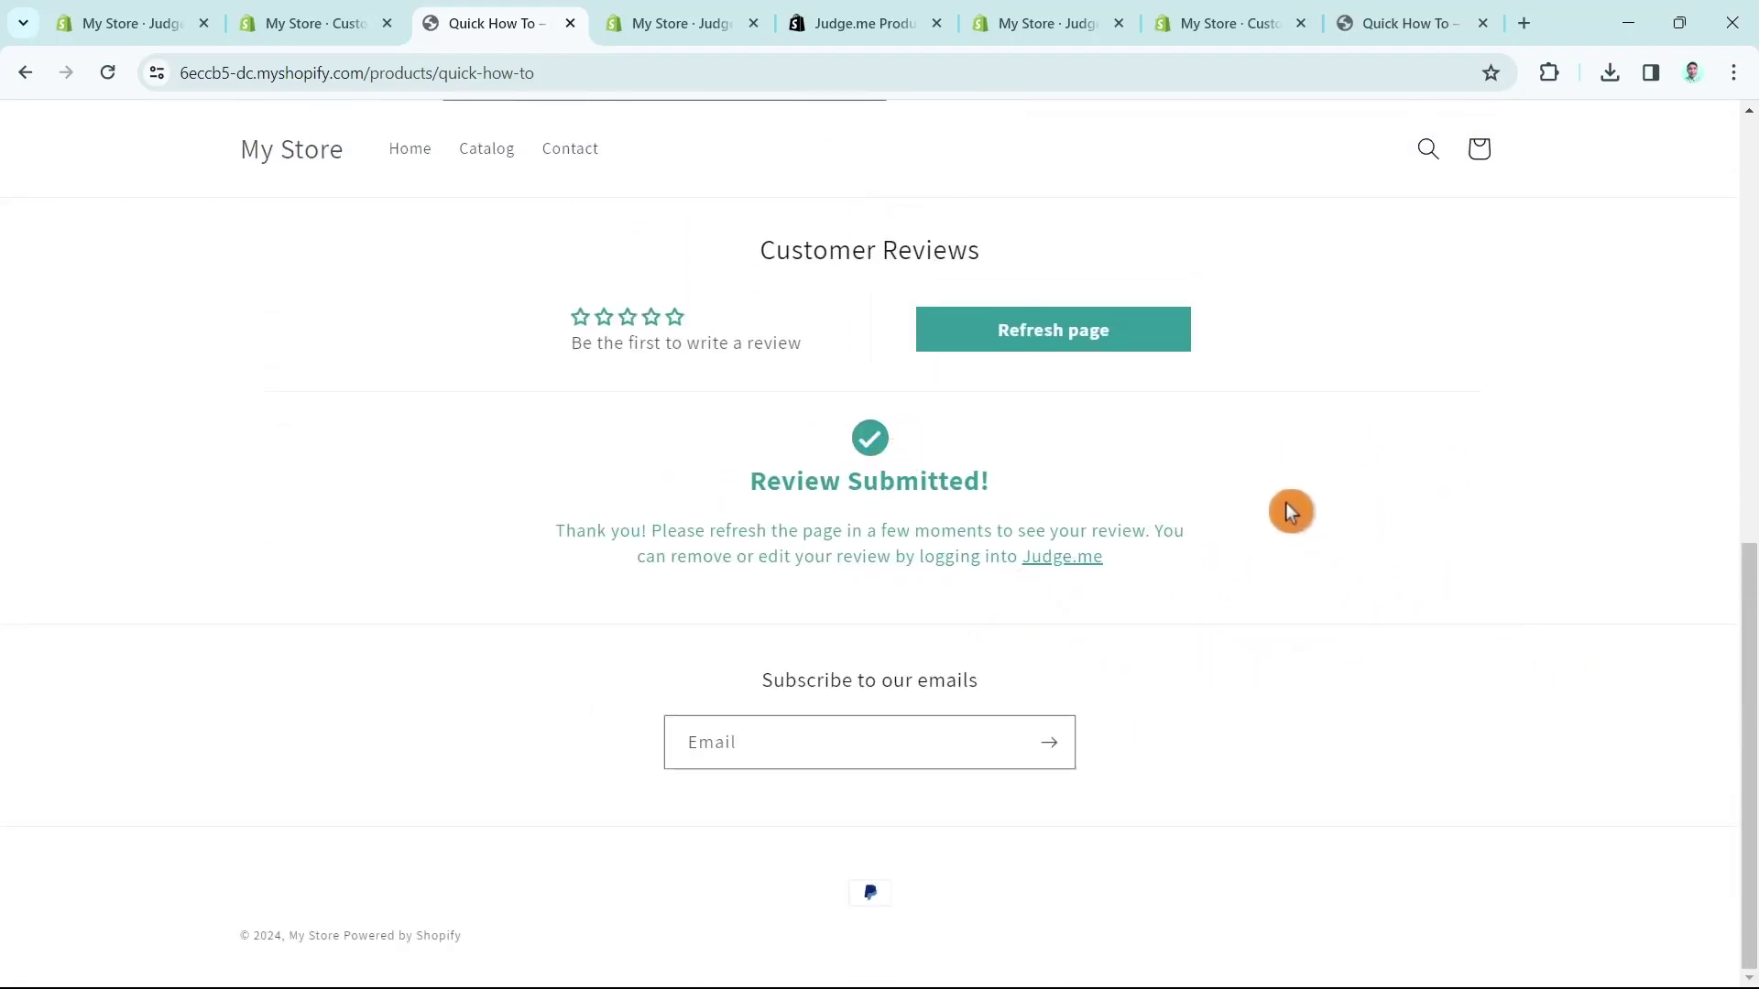
# Step: Reload the Quick How To product page and examine the submitted review under Customer Reviews
pyautogui.scroll(15, 833, 593)
pyautogui.click(107, 73)
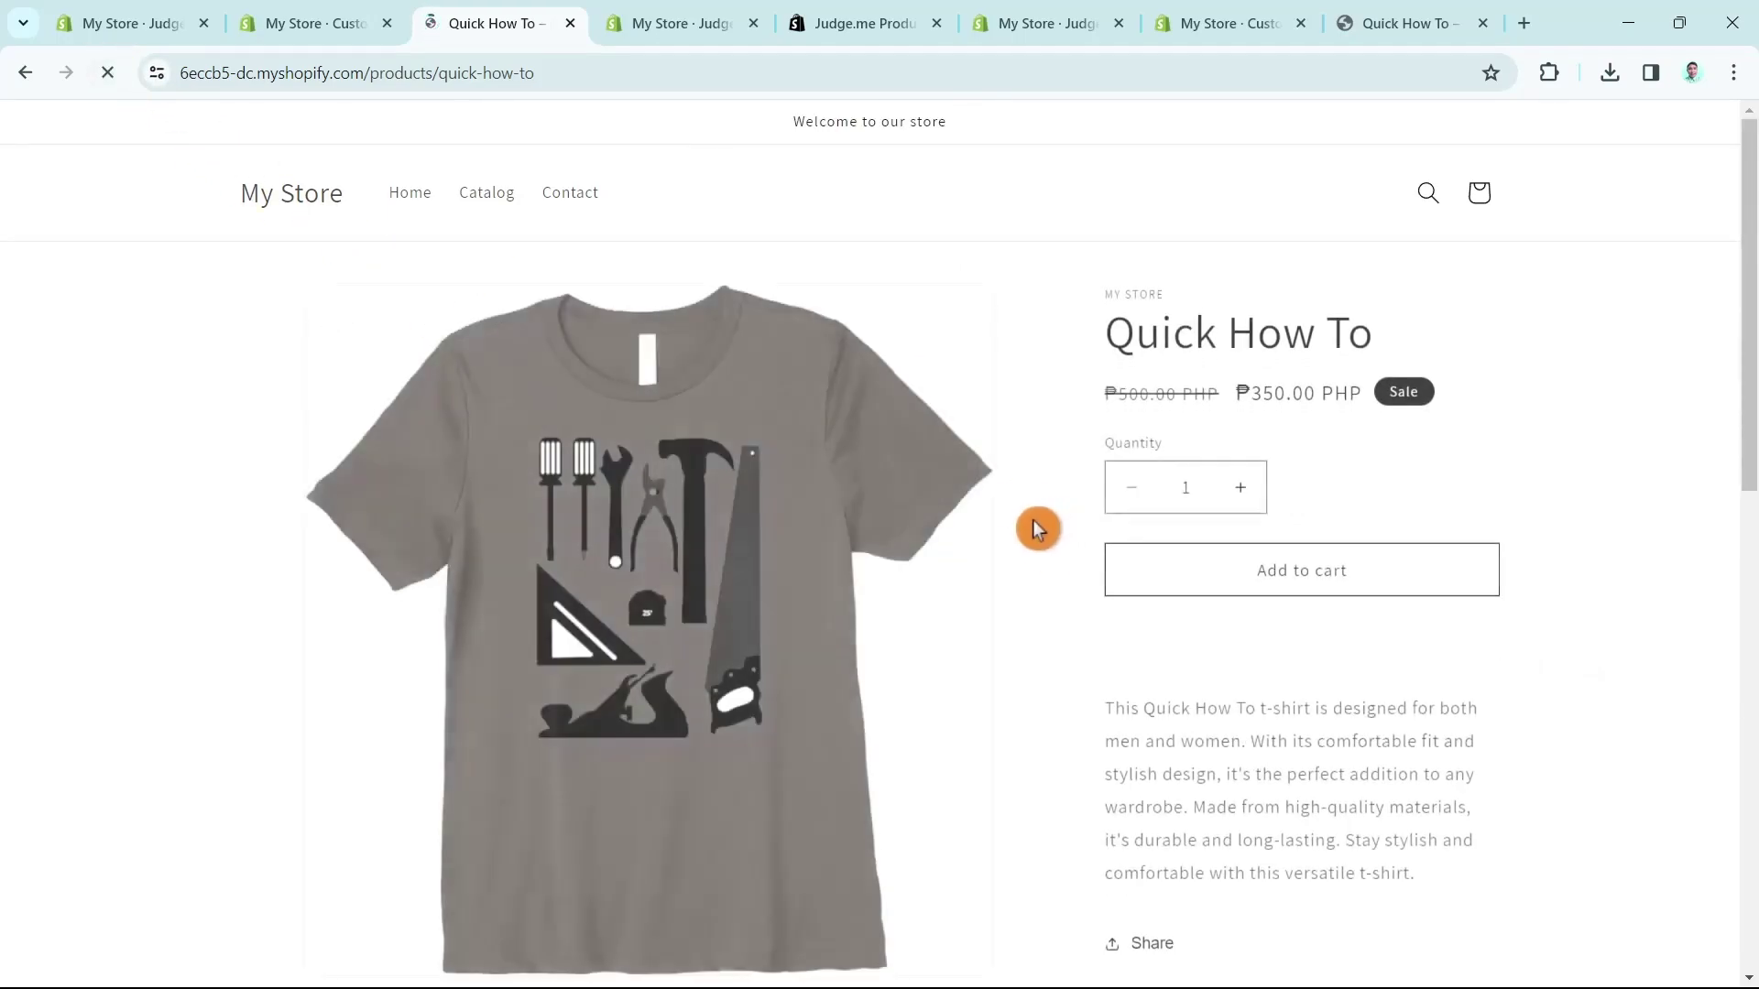
pyautogui.scroll(-10, 1099, 577)
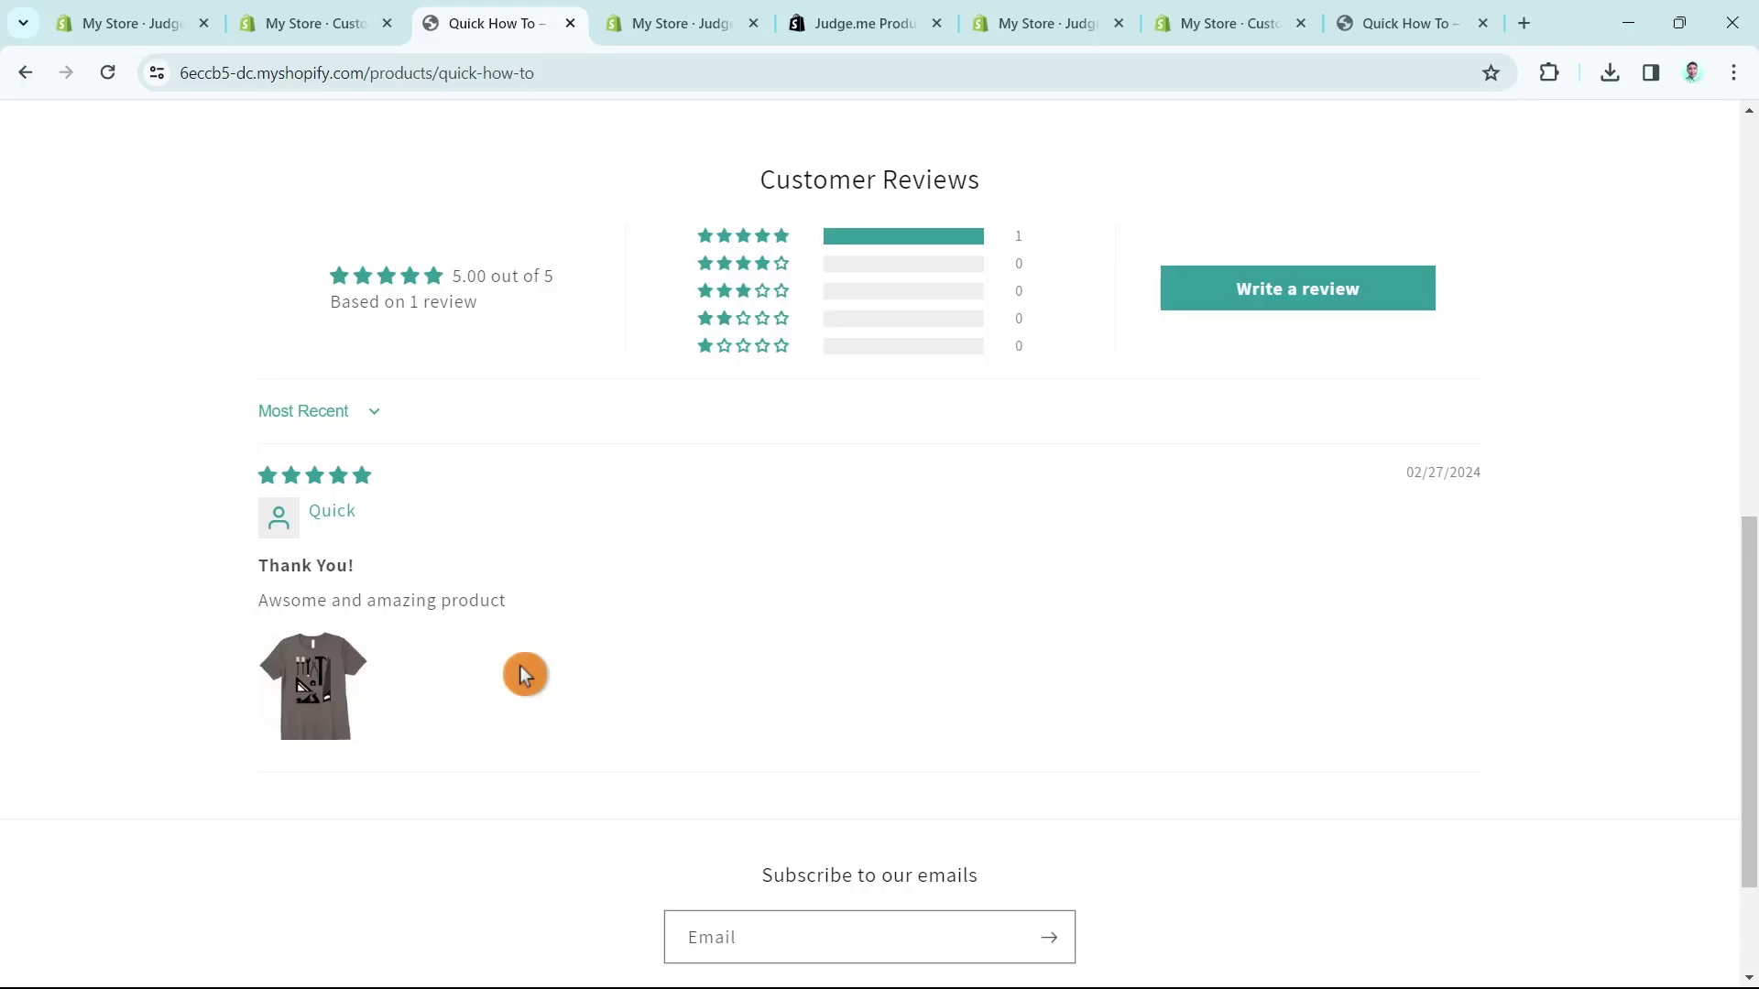
pyautogui.scroll(15, 886, 822)
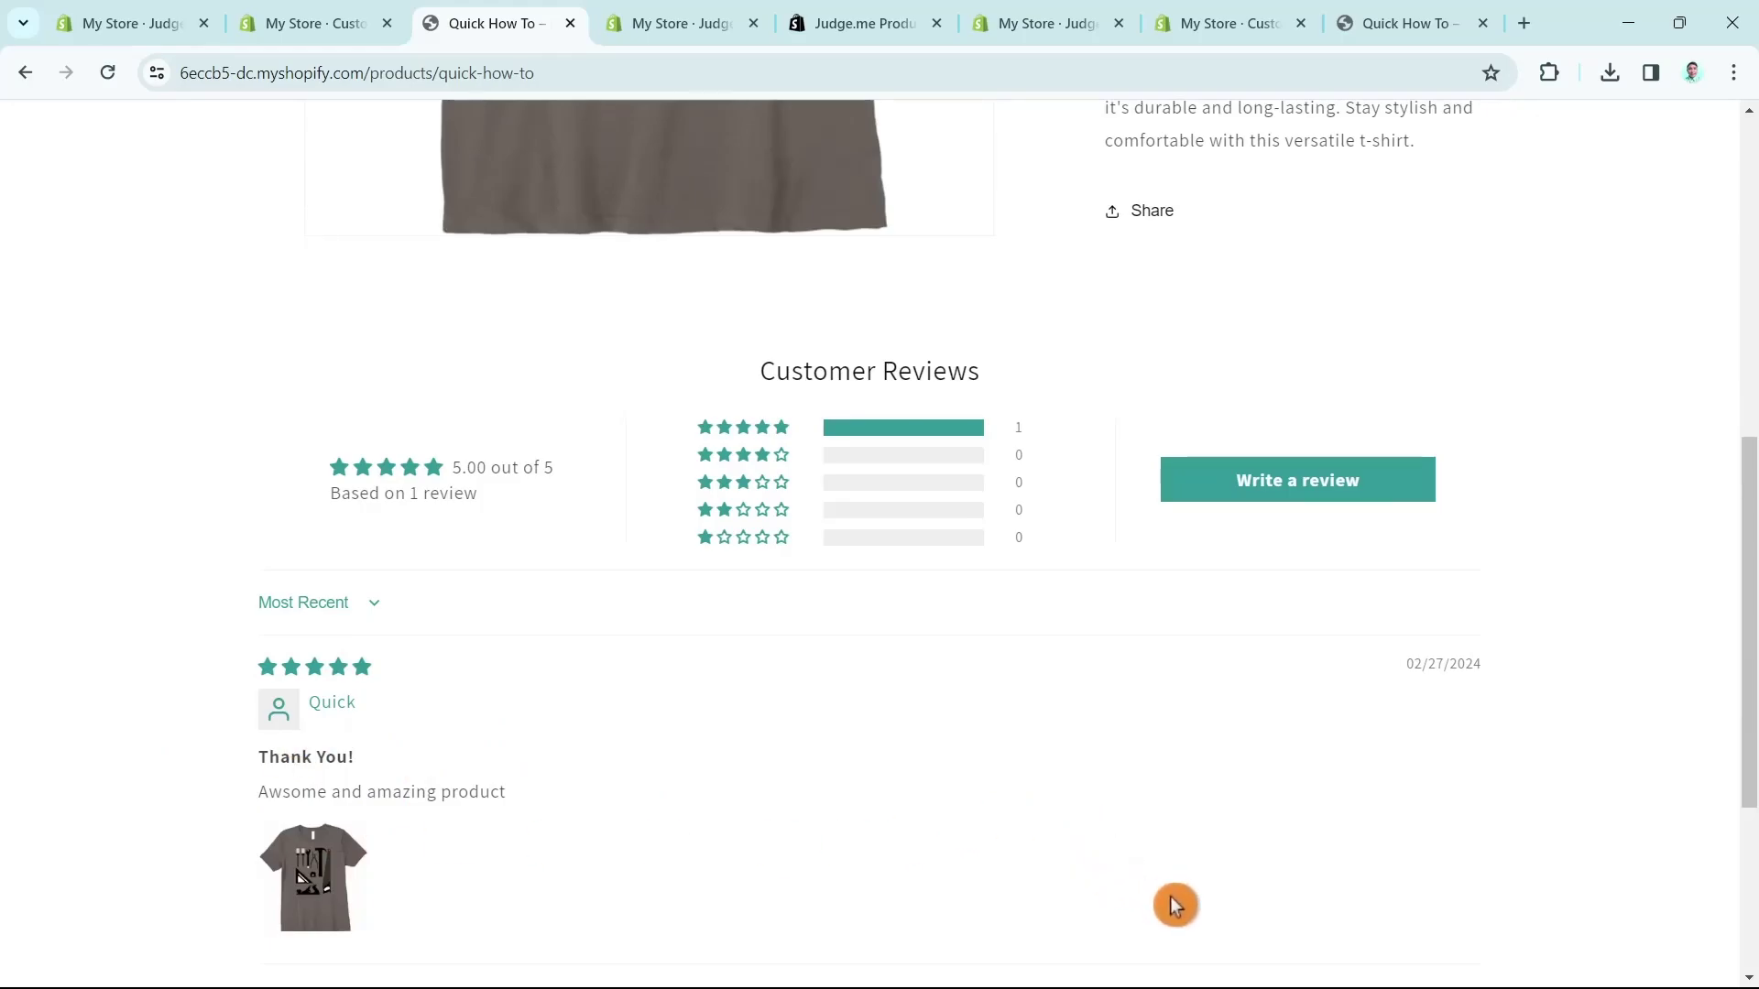
pyautogui.scroll(8, 1191, 921)
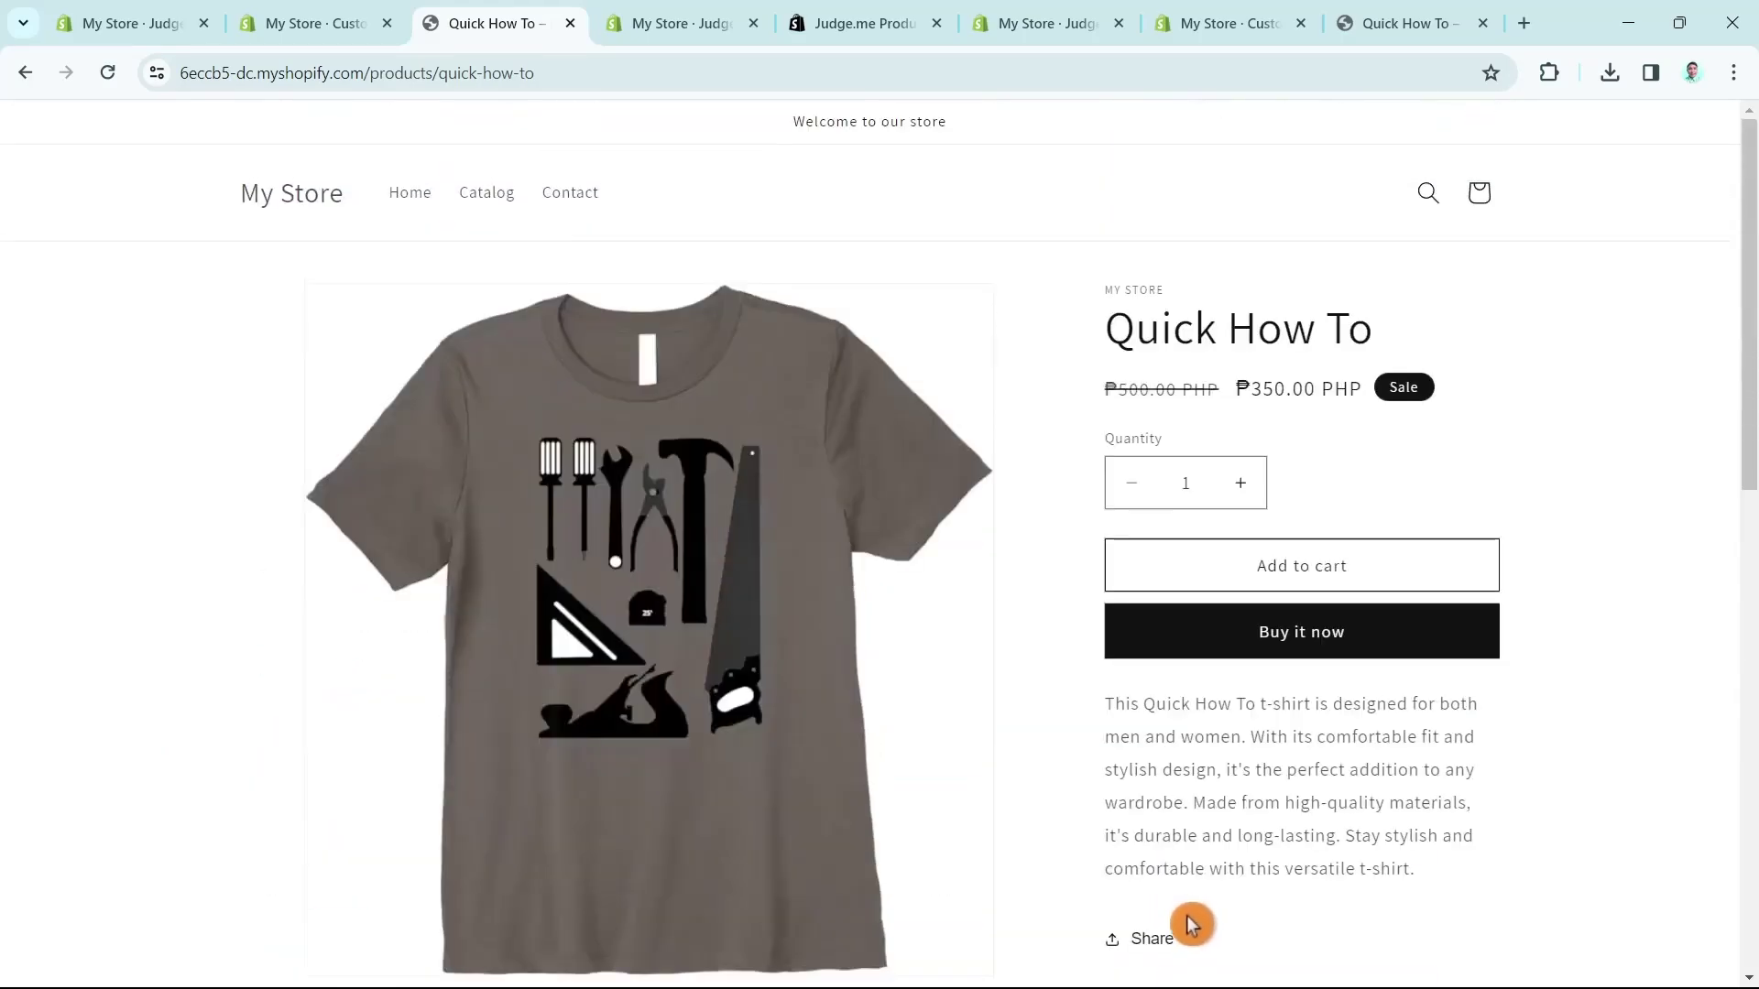